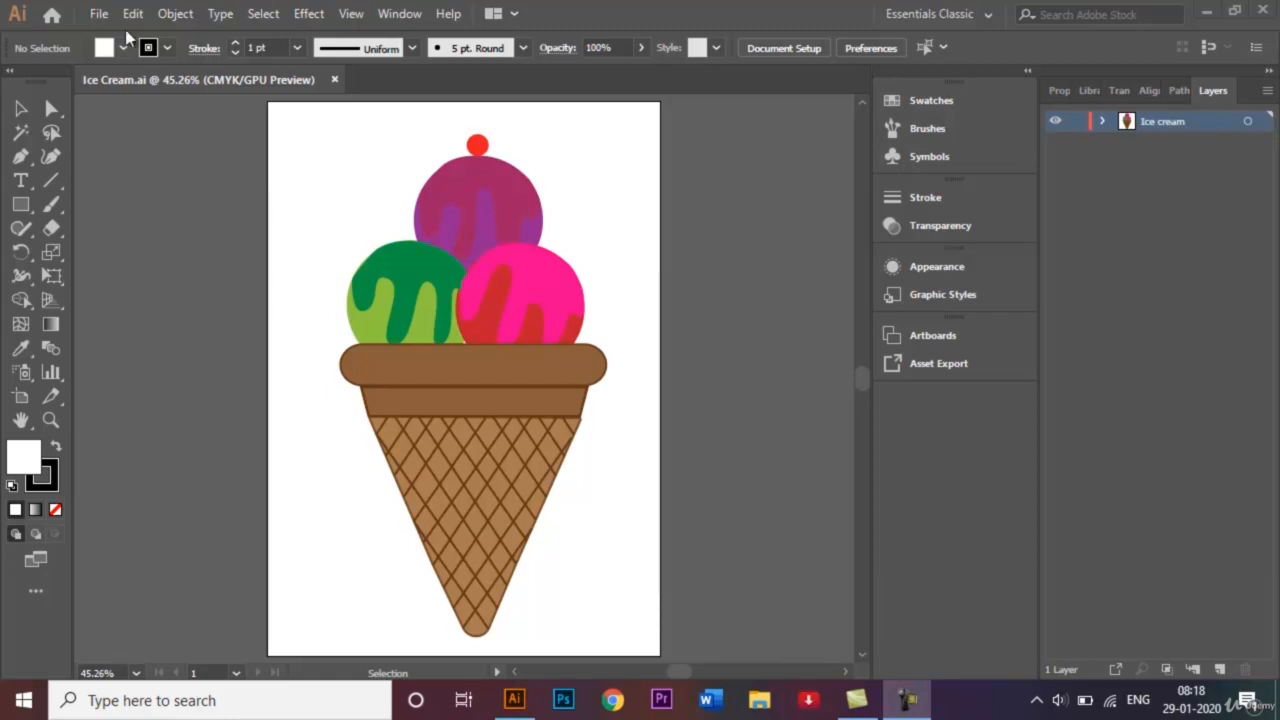
# Create a new portrait A4 document, 210 x 297 mm, named "Ice cream cone"
pyautogui.click(98, 14)
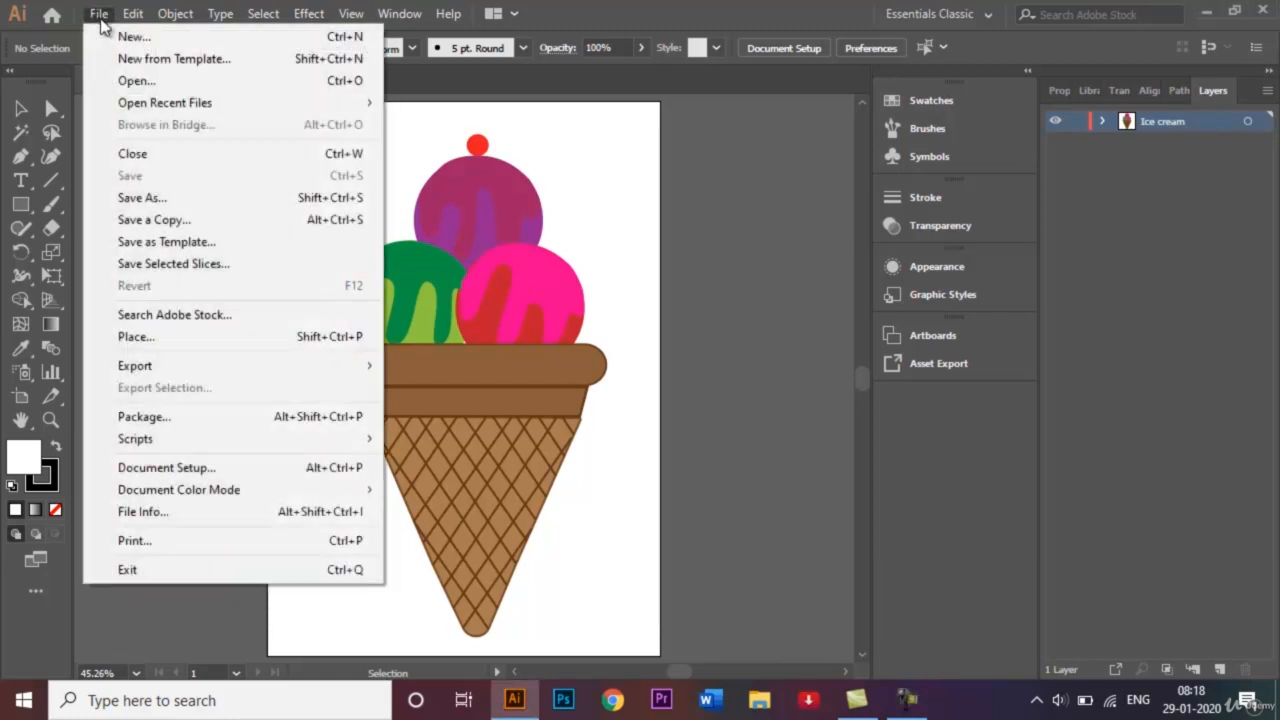
pyautogui.click(136, 38)
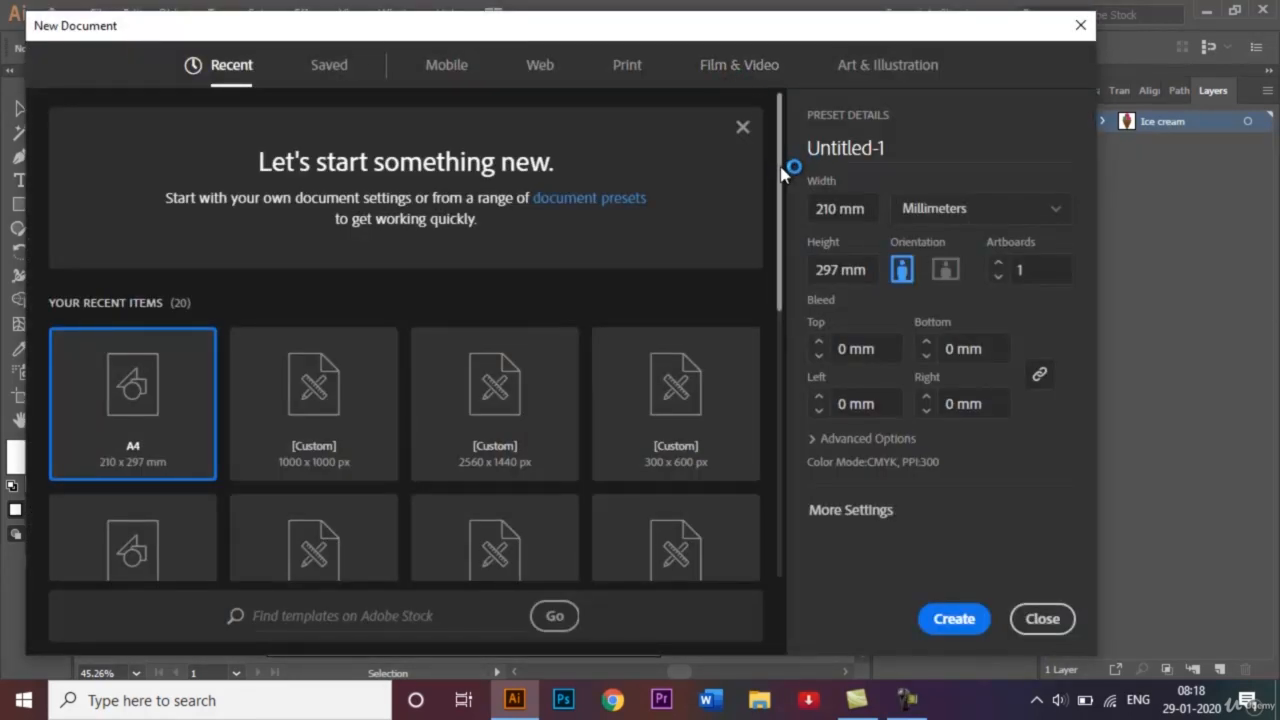
pyautogui.moveTo(781, 168)
pyautogui.mouseDown()
pyautogui.moveTo(776, 271)
pyautogui.moveTo(780, 143)
pyautogui.mouseUp()
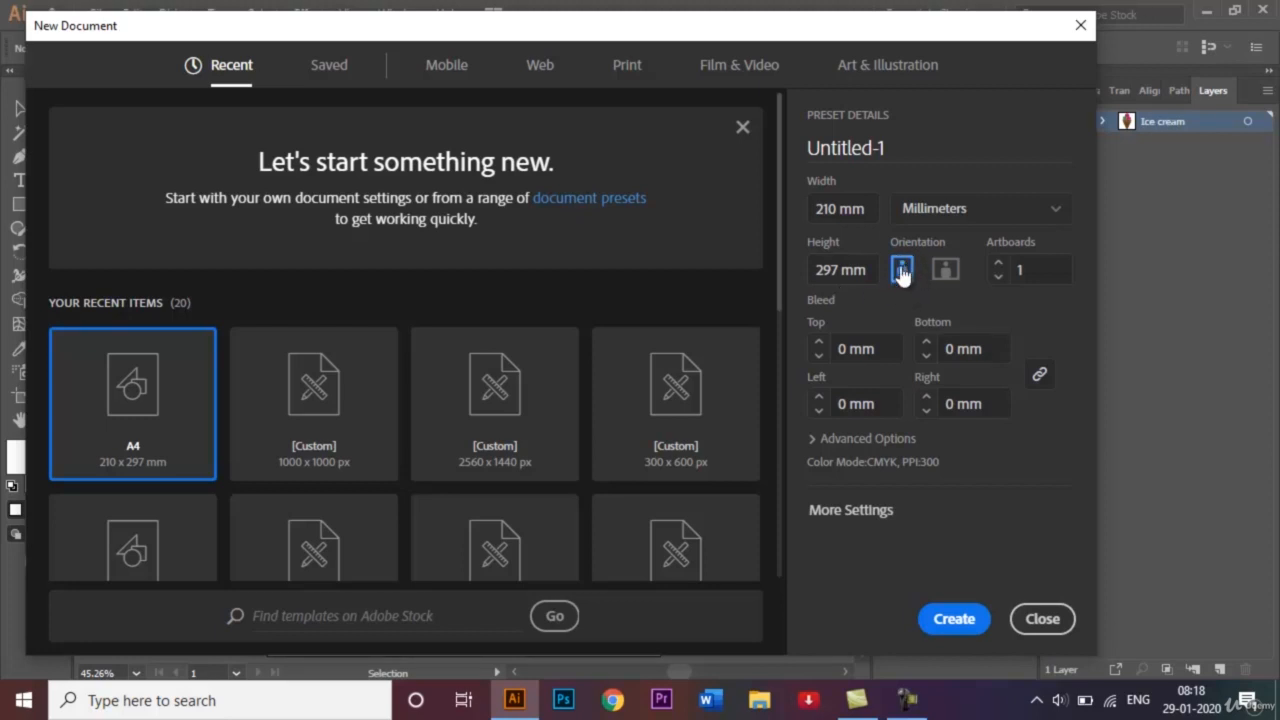
pyautogui.click(895, 146)
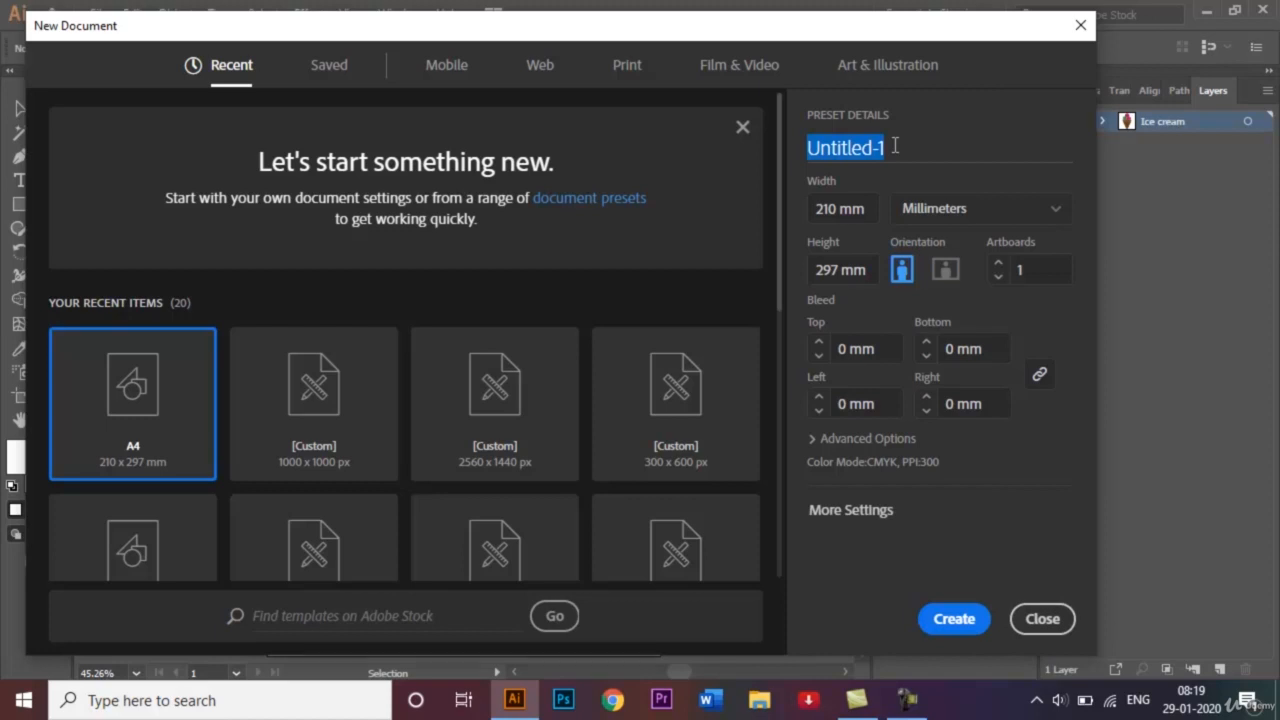
pyautogui.press('BackSpace')
pyautogui.write('I')
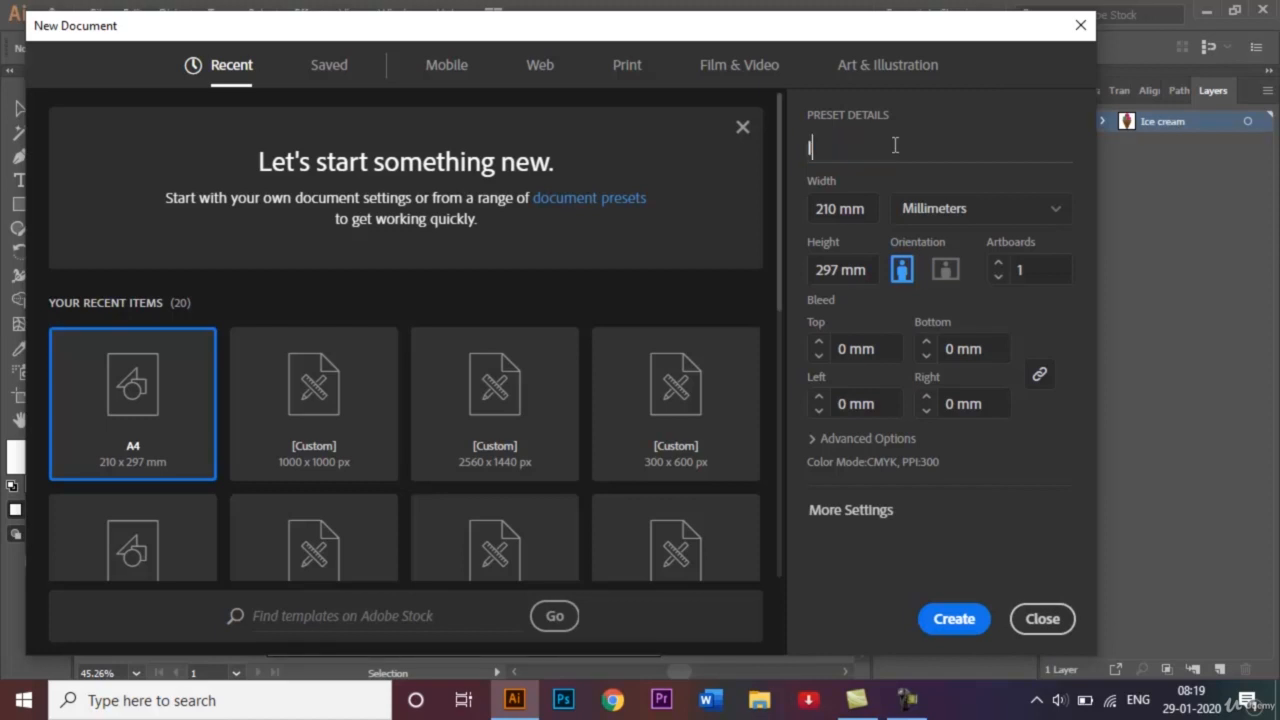
pyautogui.write('ce cream cone')
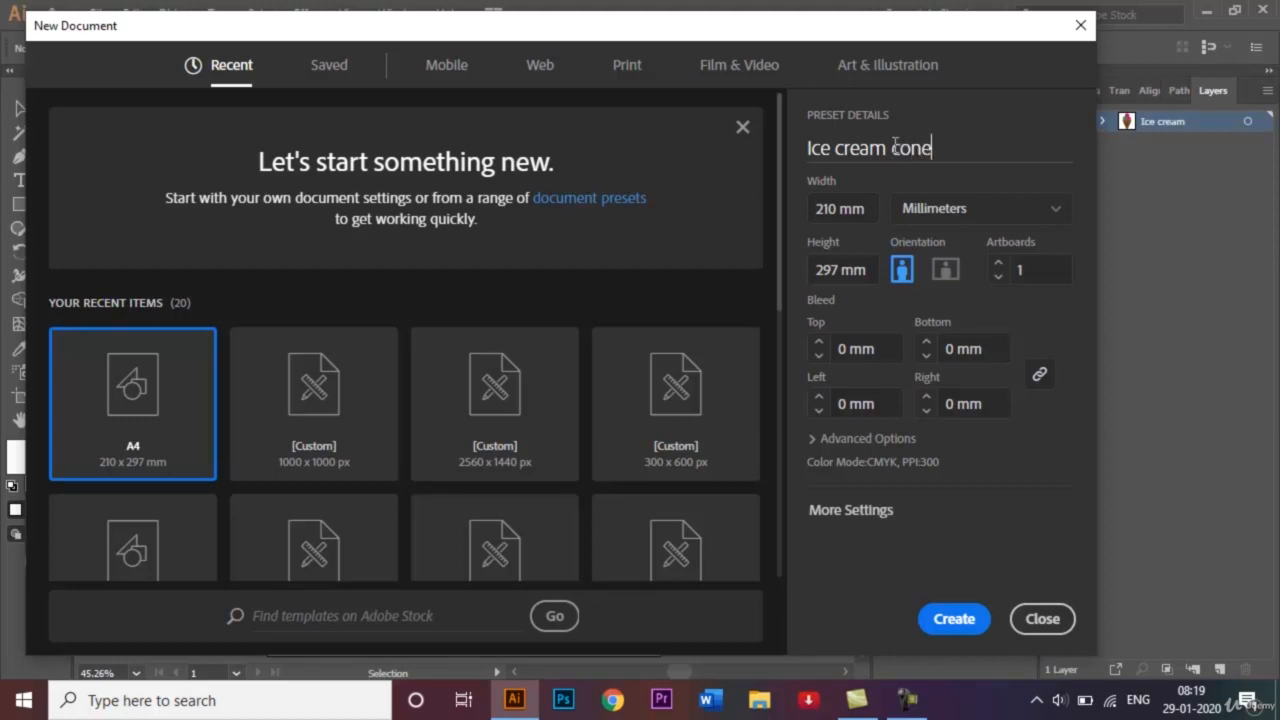
pyautogui.click(952, 619)
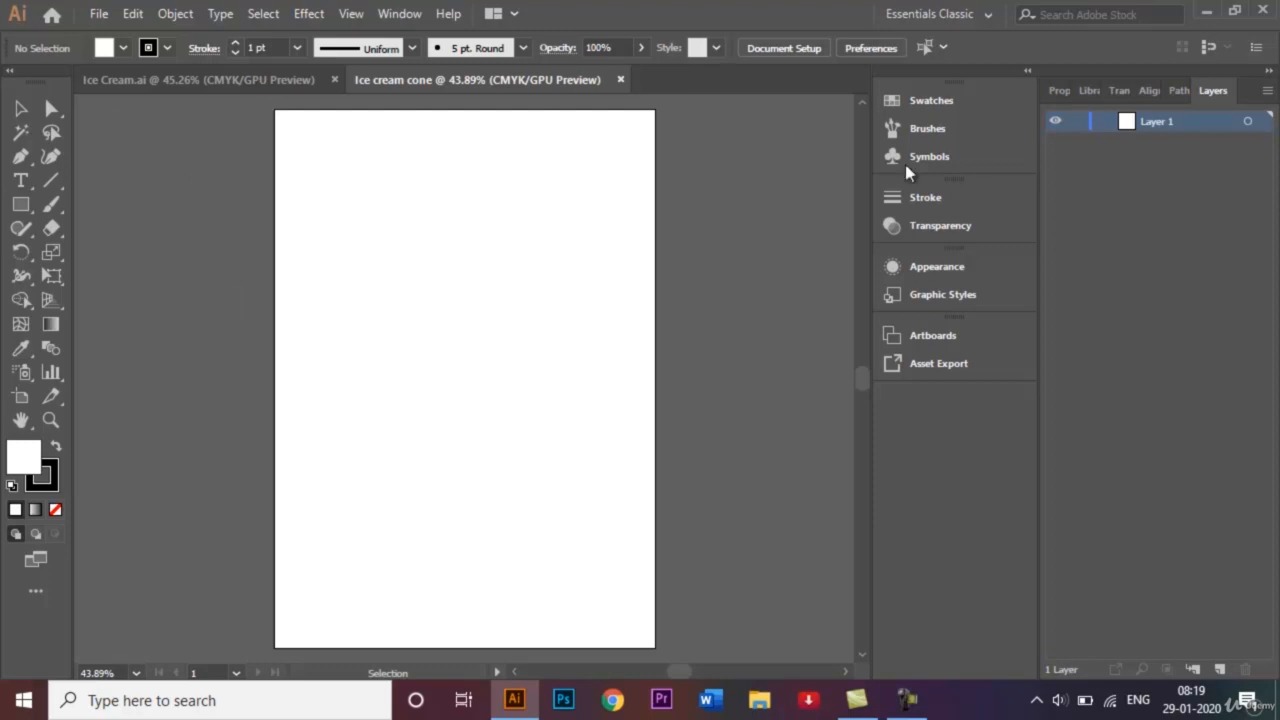
# Choose the Essentials Classic workspace and review the finished artwork in Ice Cream.ai, returning to the blank Ice cream cone document
pyautogui.click(990, 20)
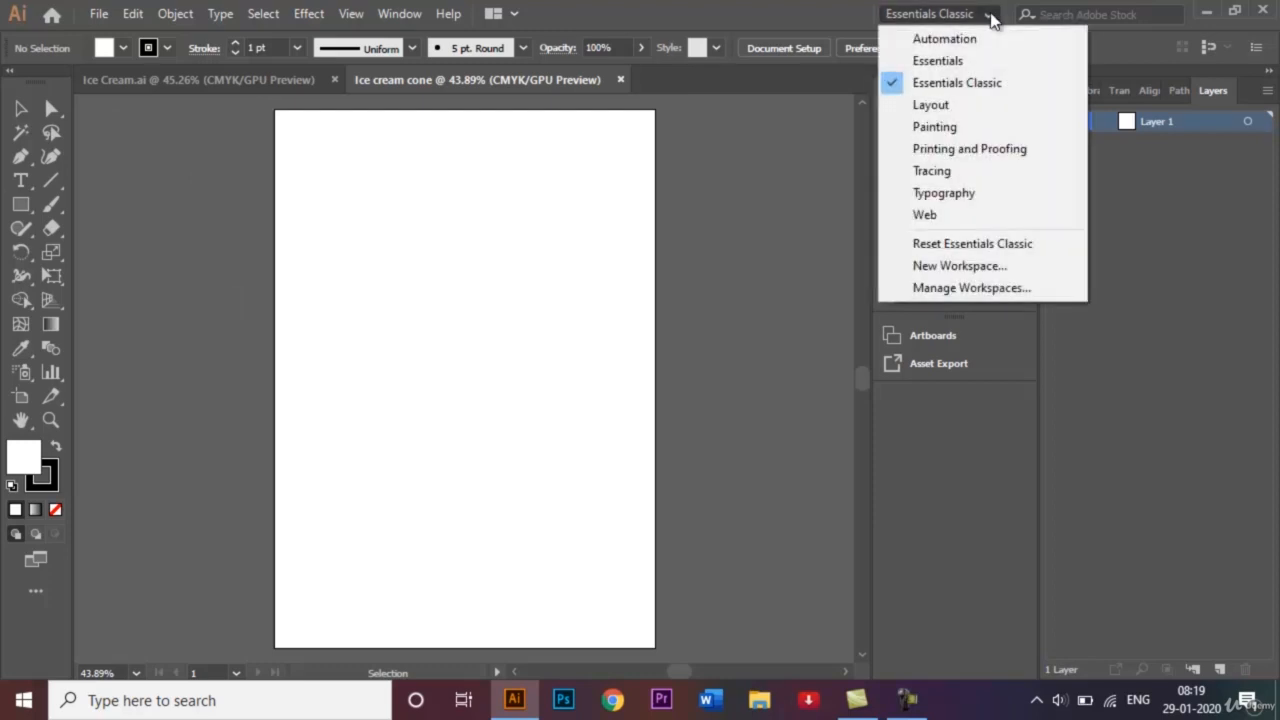
pyautogui.click(1025, 82)
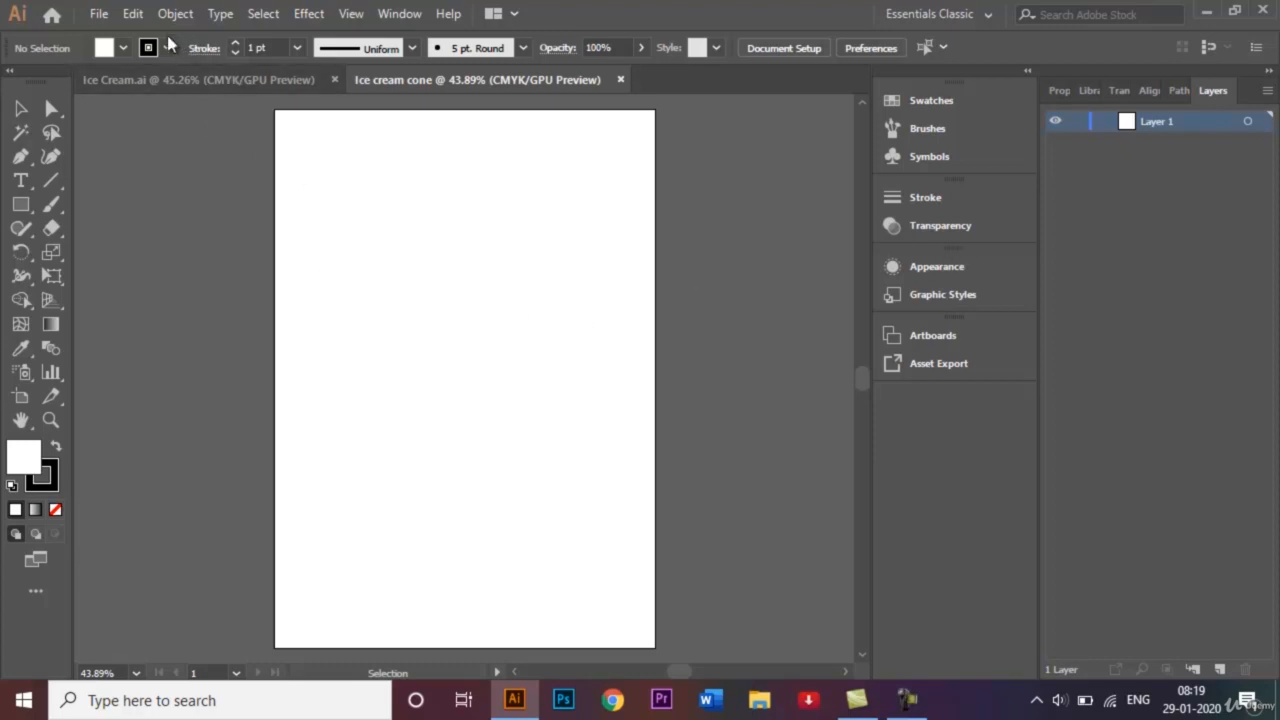
pyautogui.click(182, 79)
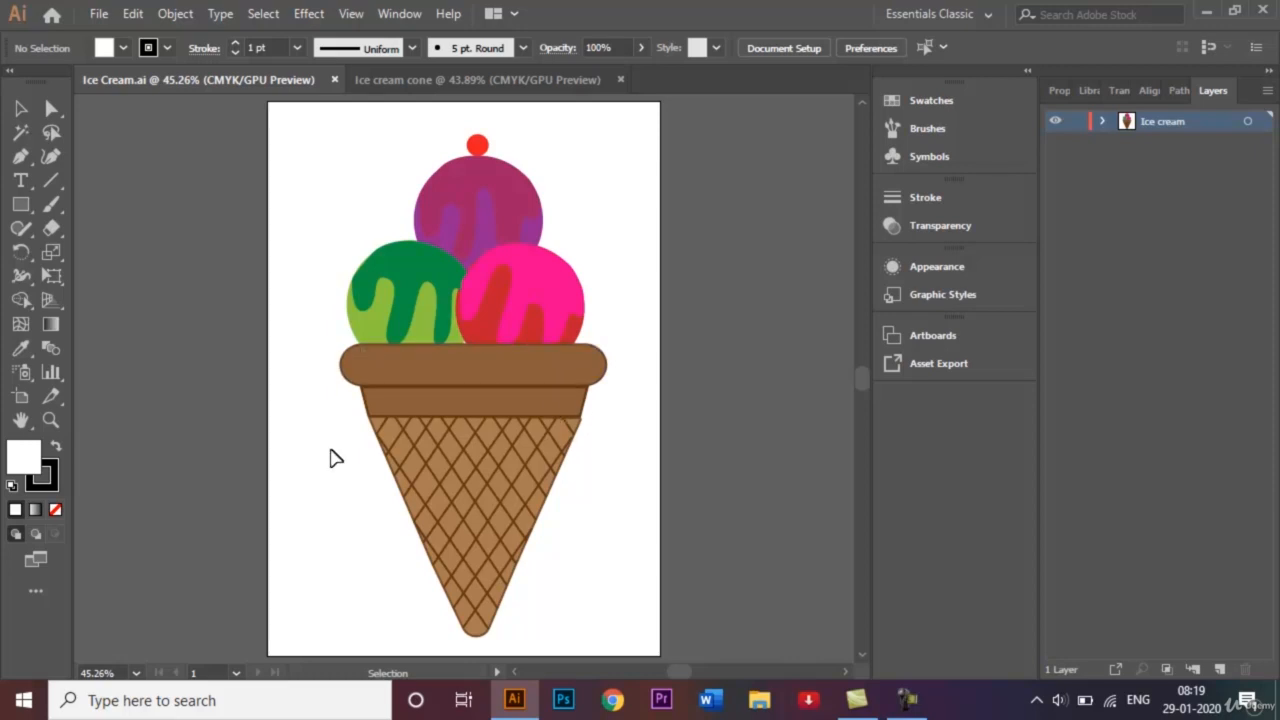
pyautogui.click(478, 79)
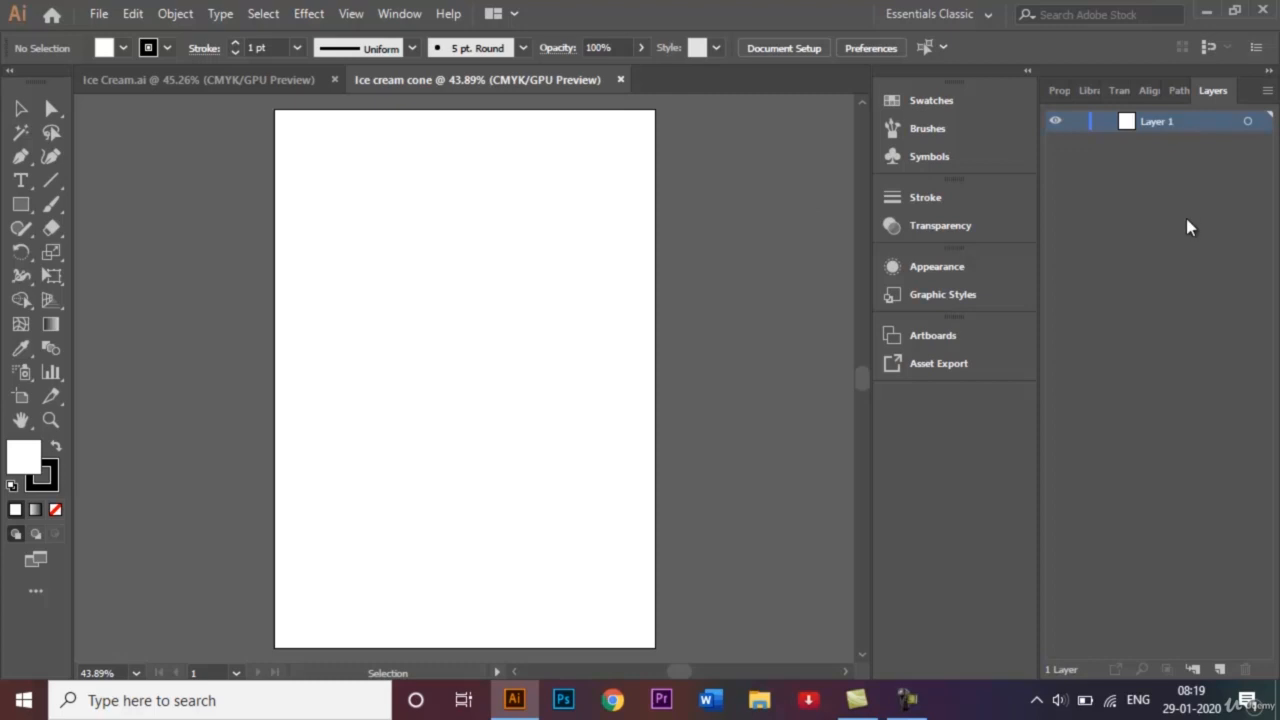
pyautogui.click(246, 78)
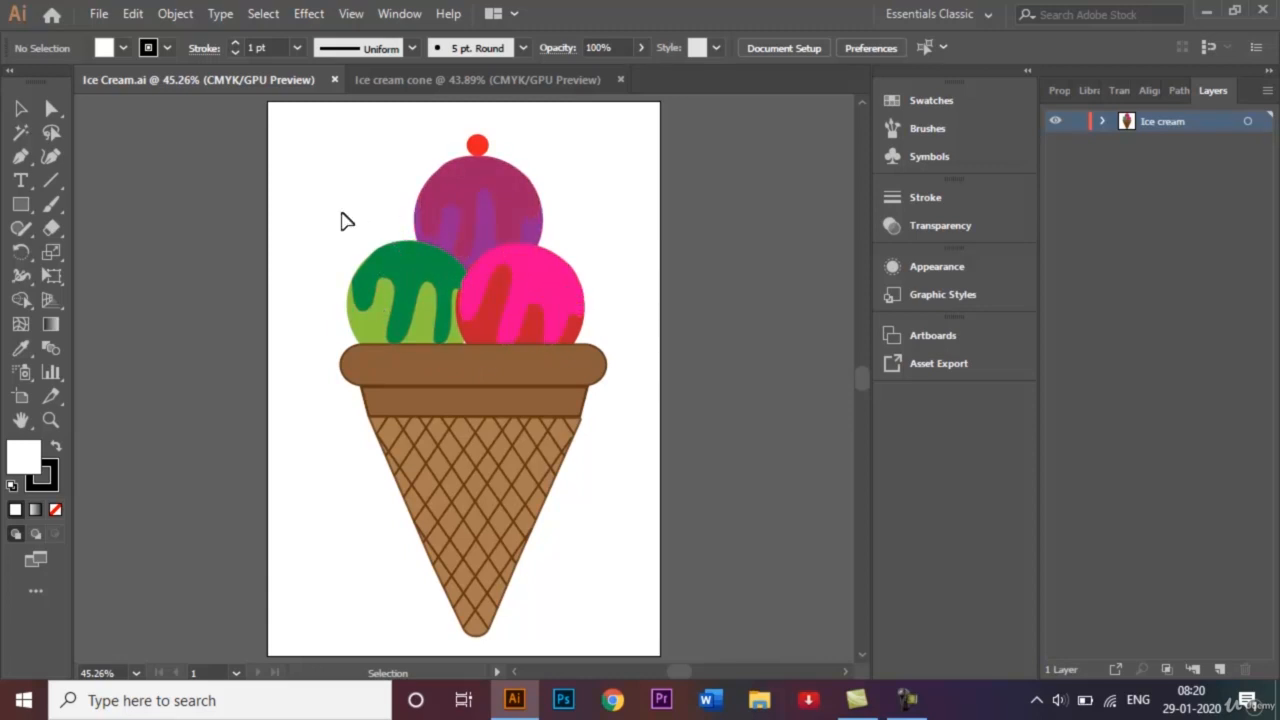
pyautogui.click(471, 88)
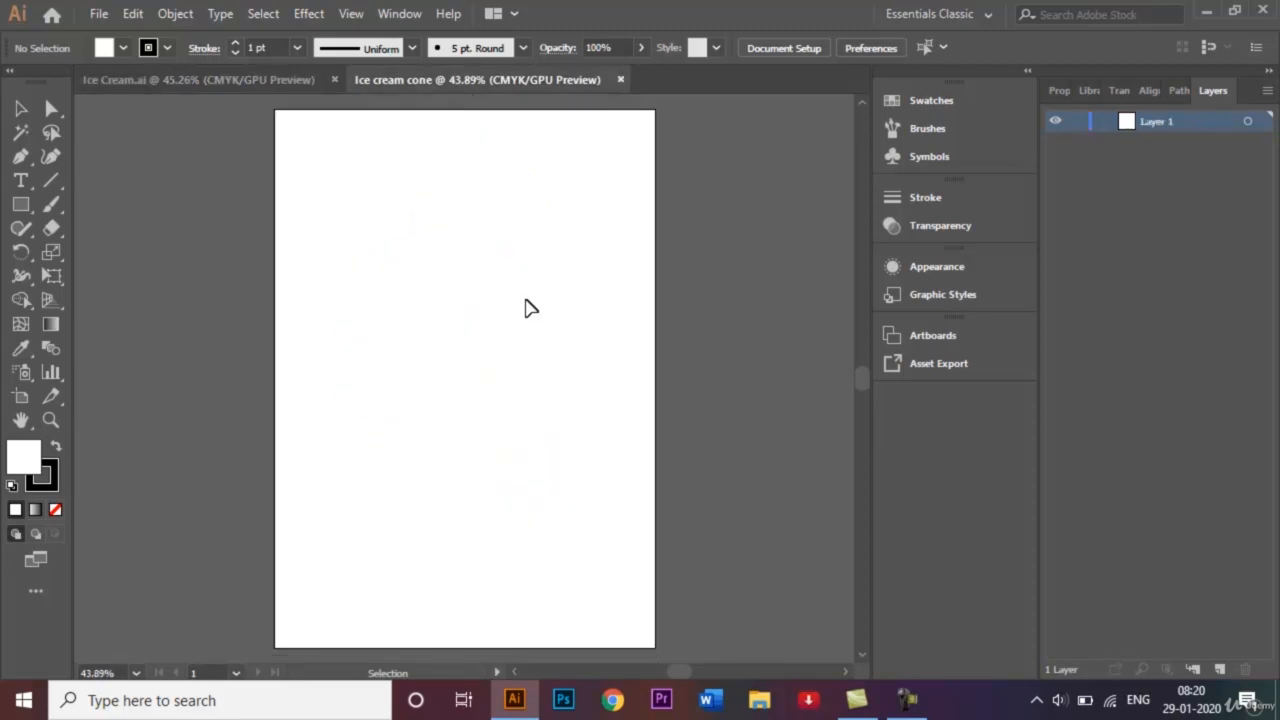
# Rename the document's only layer as "Cone"
pyautogui.doubleClick(1177, 125)
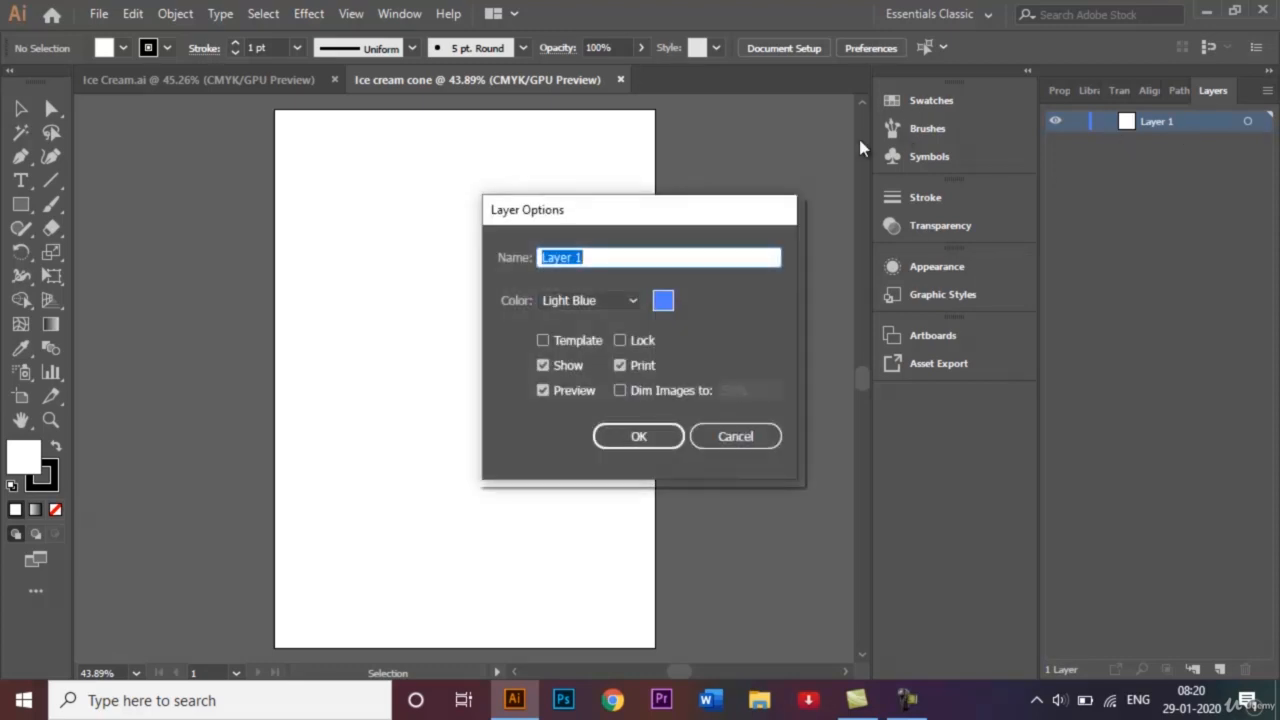
pyautogui.press('BackSpace')
pyautogui.write('Cone')
pyautogui.click(640, 434)
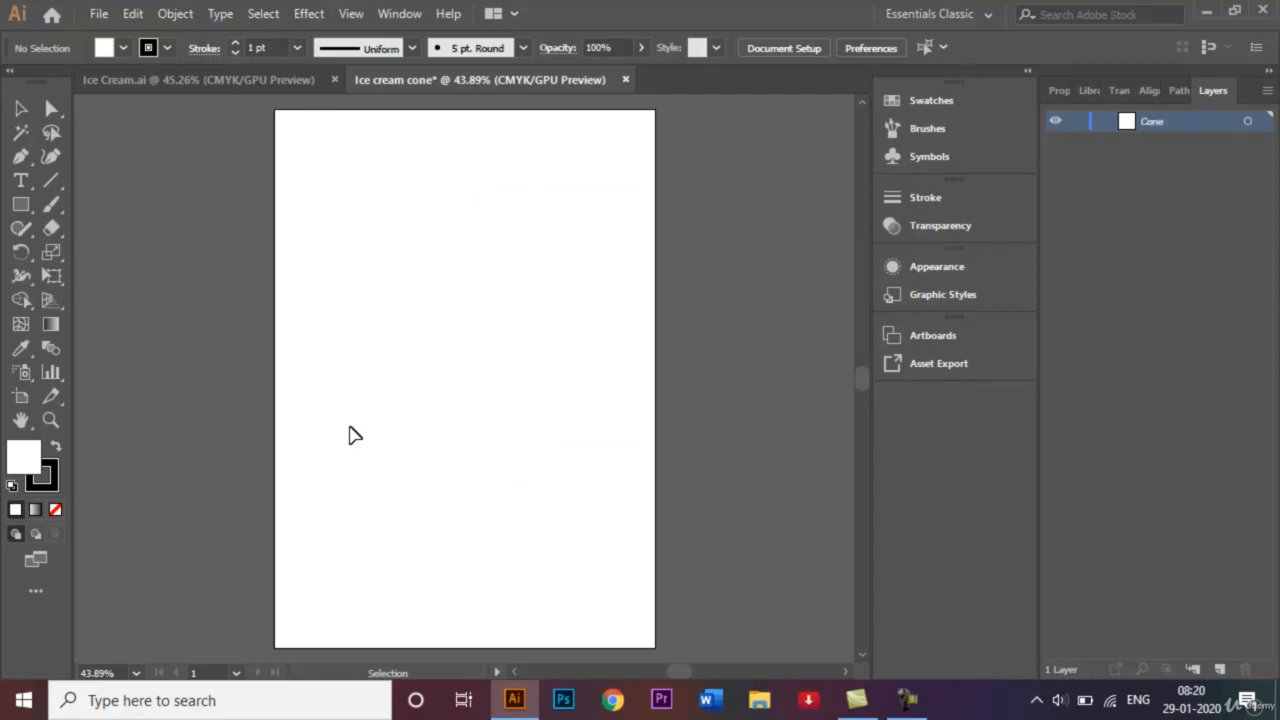
# Add a new layer above Cone and name it "Ice cream scoop"
pyautogui.click(1221, 670)
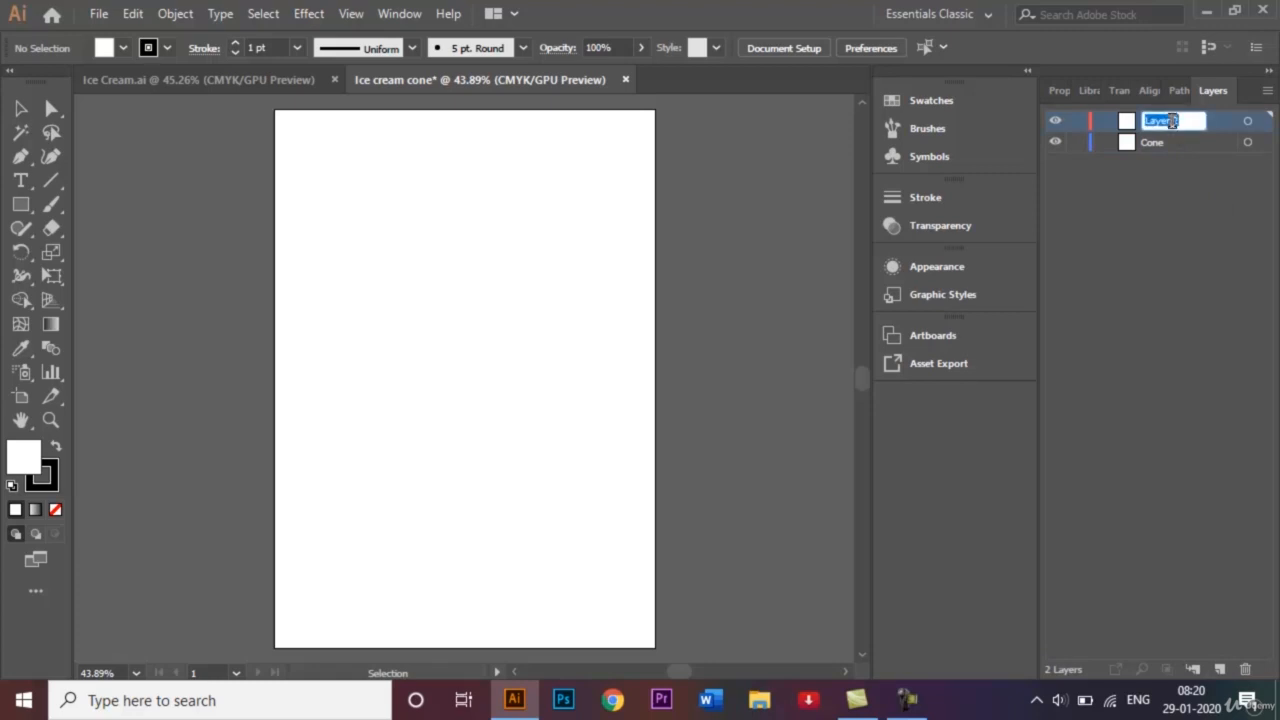
pyautogui.write('Ice')
pyautogui.write(' cream')
pyautogui.write(' scoo')
pyautogui.write('p')
pyautogui.press('Return')
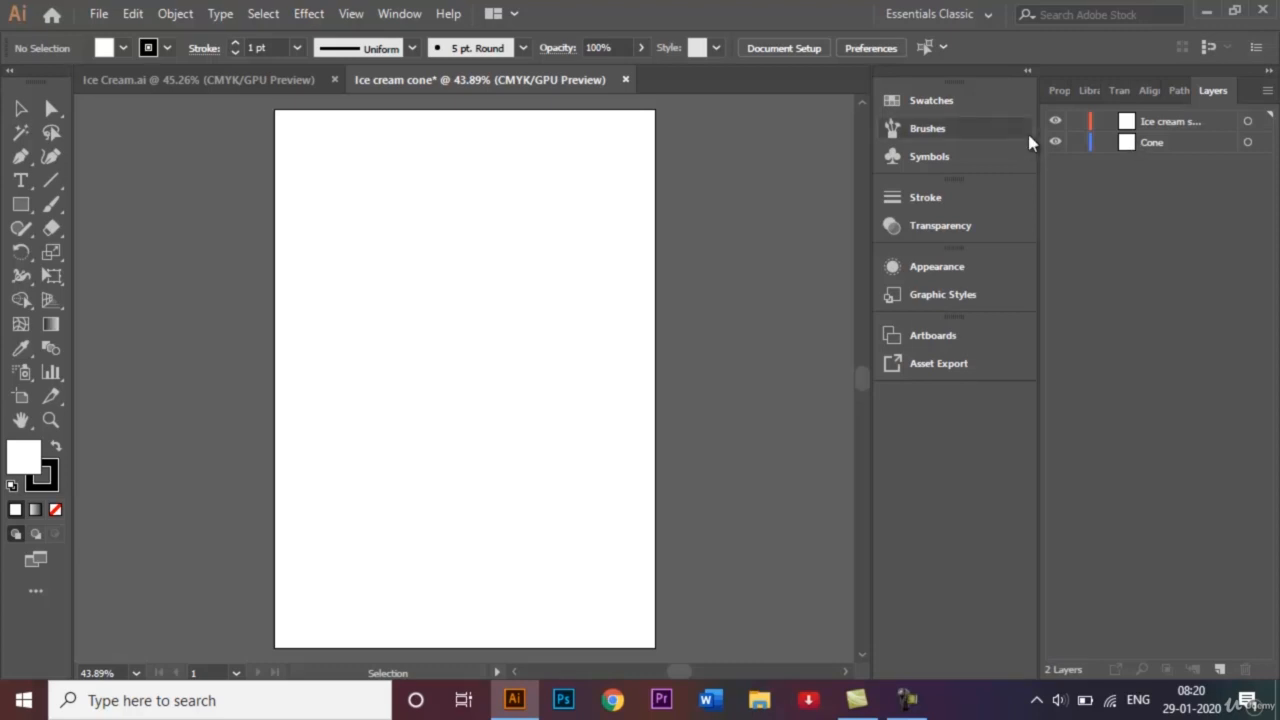
# On the Cone layer, draw a wide, shallow rectangle with no fill and a black 1 pt stroke across the middle of the artboard
pyautogui.click(1162, 145)
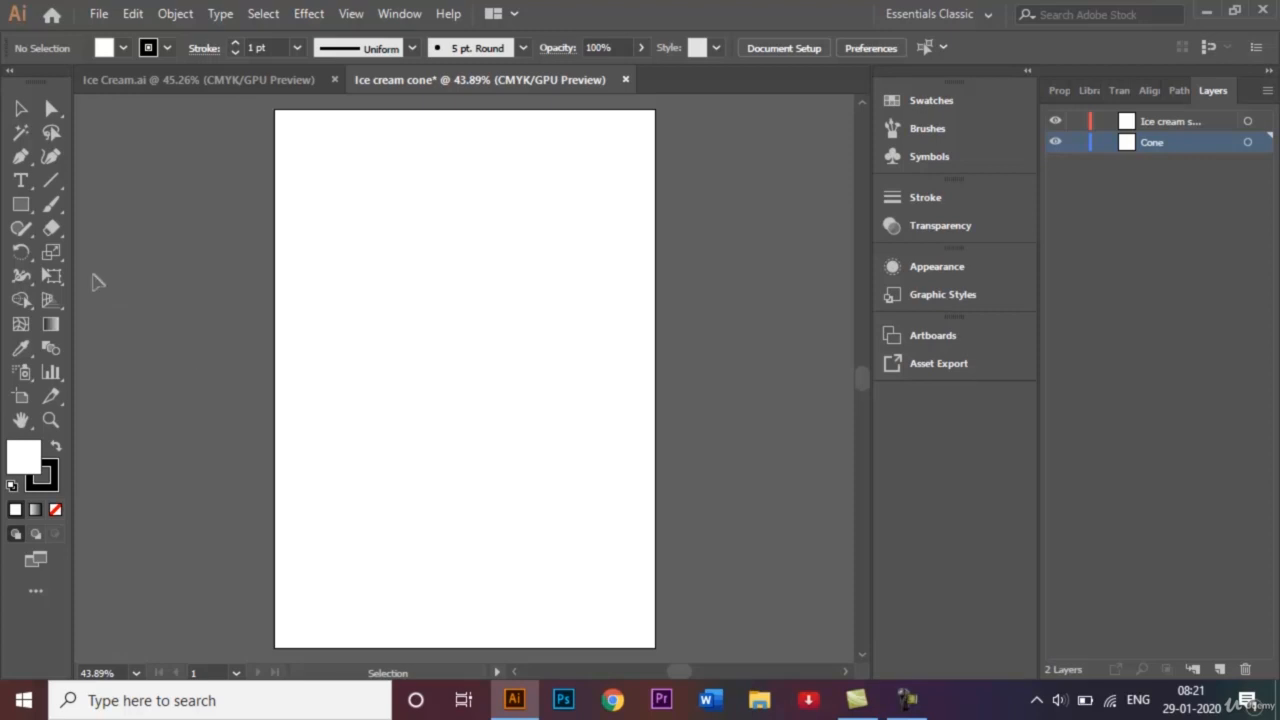
pyautogui.click(22, 205)
pyautogui.click(55, 512)
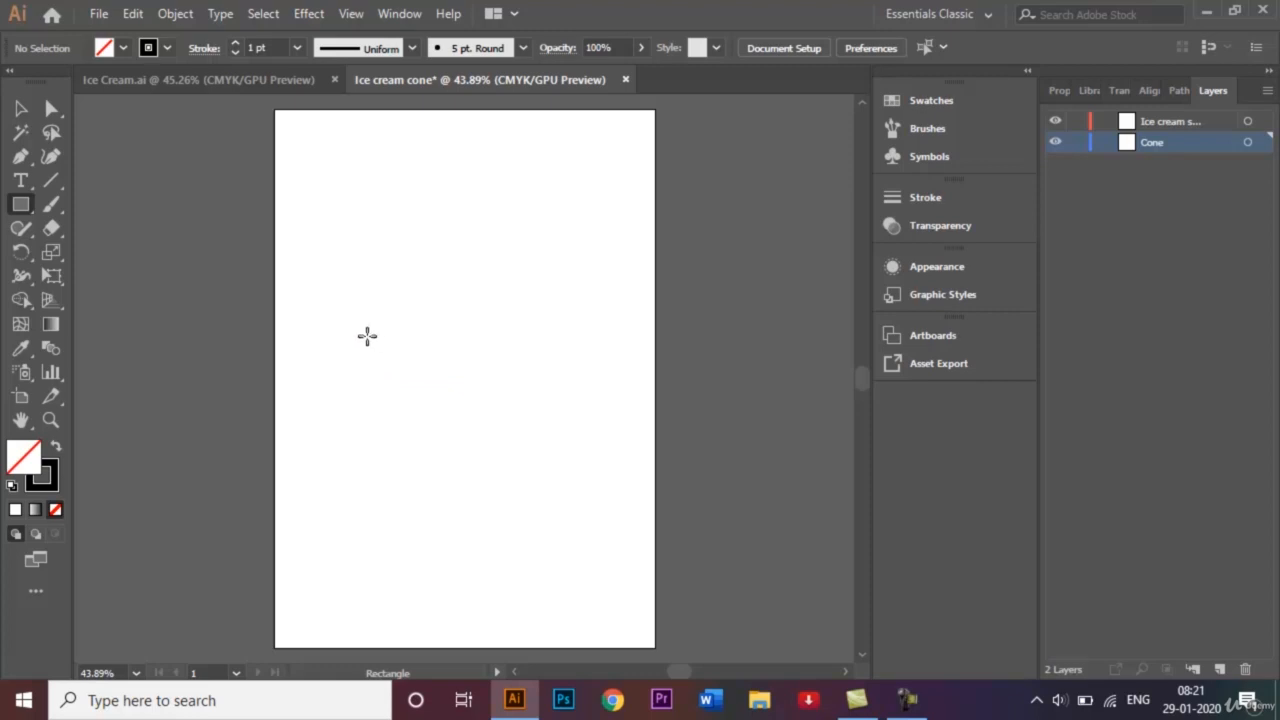
pyautogui.moveTo(362, 333); pyautogui.dragTo(574, 379)
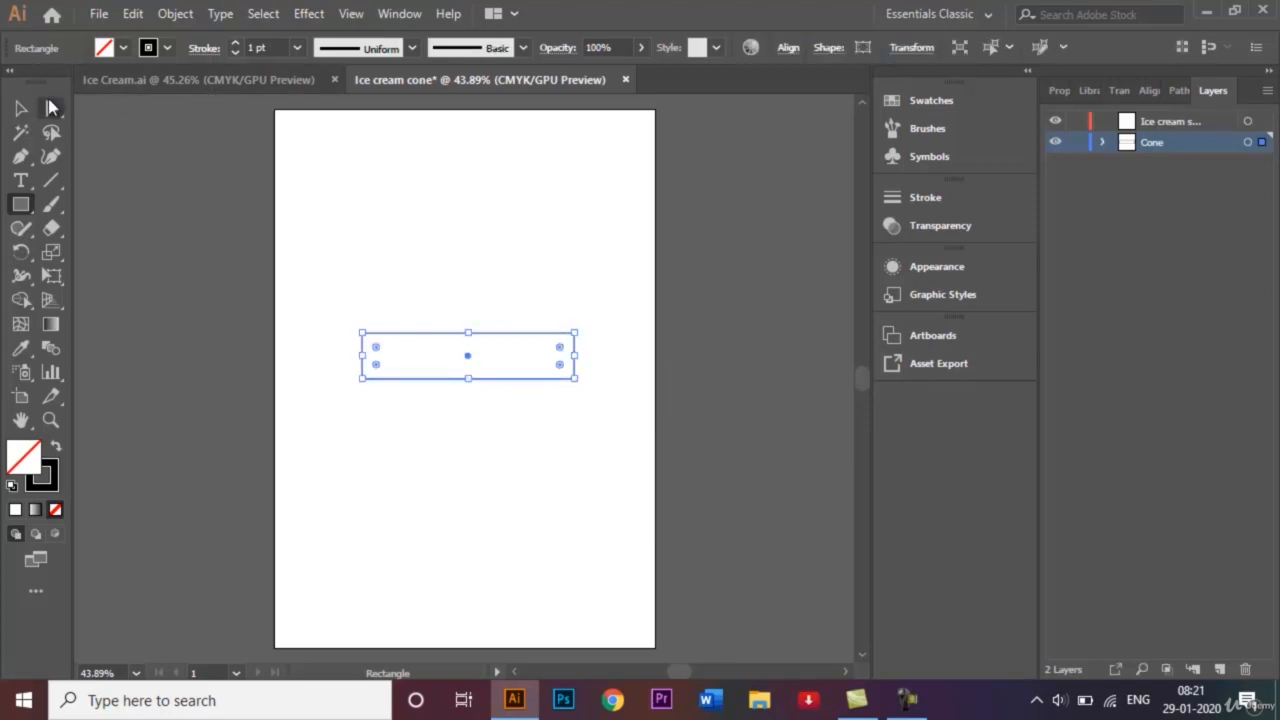
# Round all the rectangle's corners fully, to 12.61 mm, and reduce its height from the lower edge to form a thinner rim
pyautogui.click(52, 110)
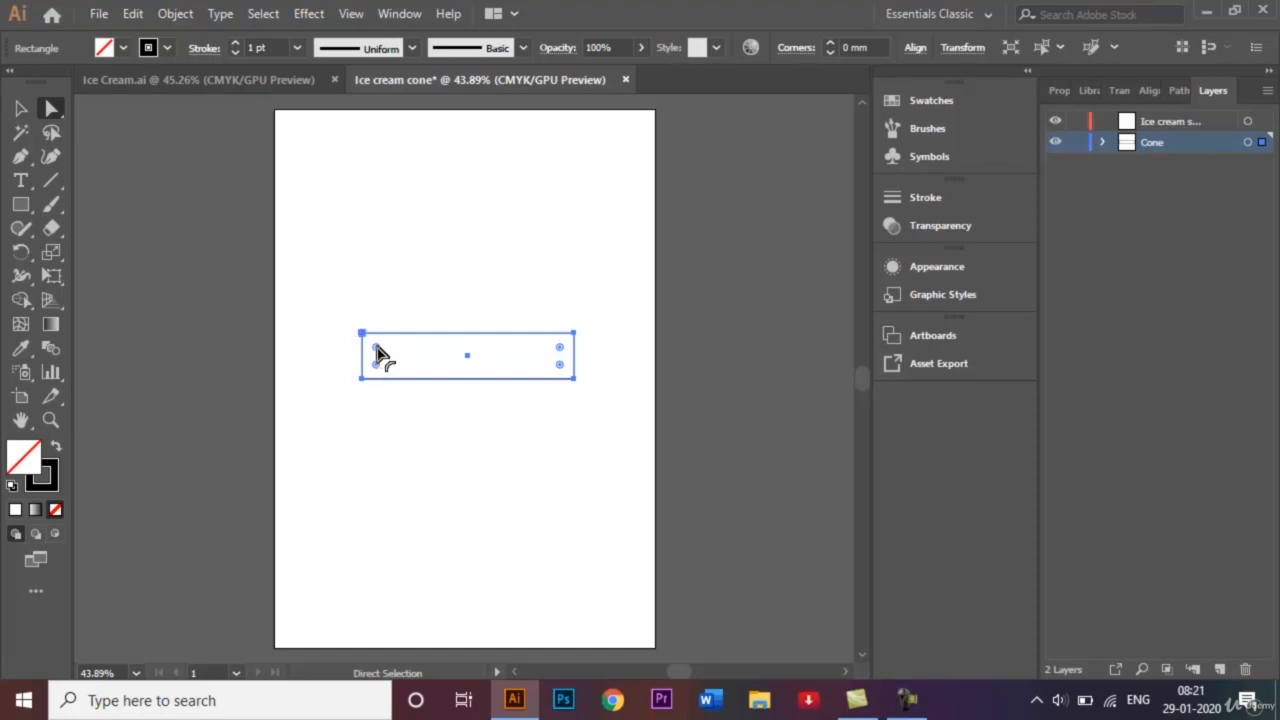
pyautogui.moveTo(376, 347); pyautogui.dragTo(406, 349)
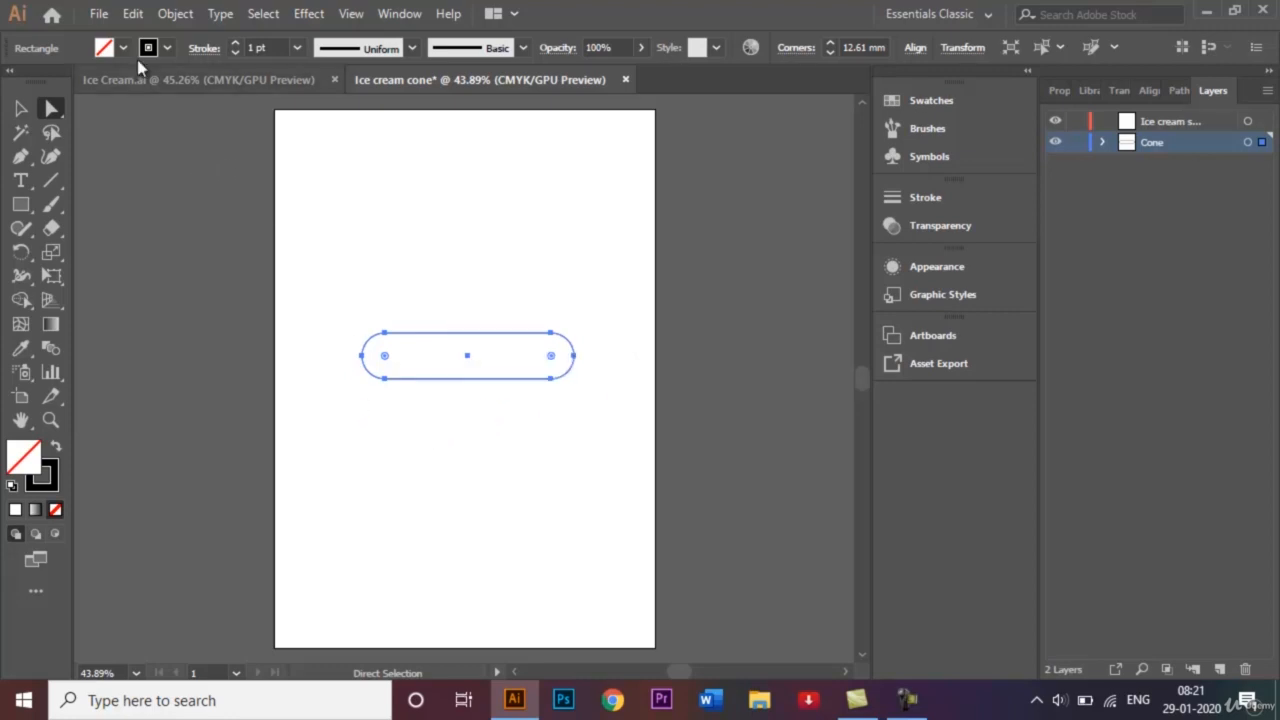
pyautogui.click(18, 112)
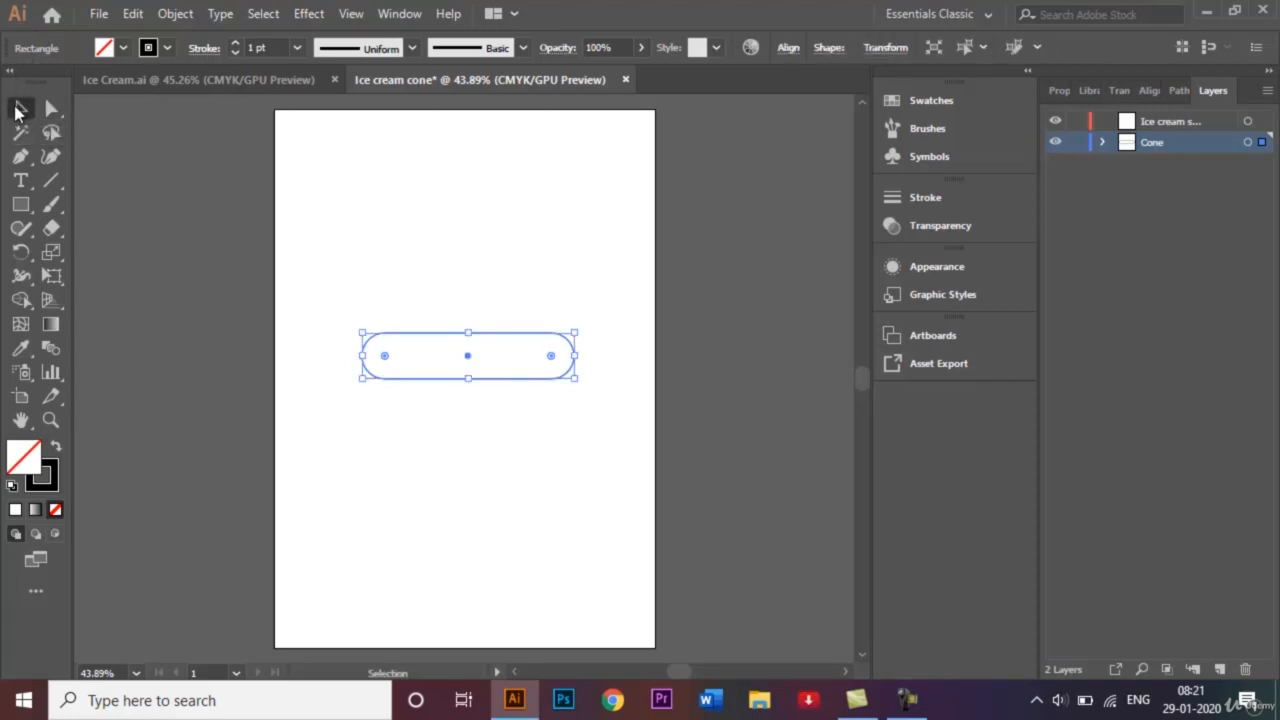
pyautogui.moveTo(468, 380); pyautogui.dragTo(467, 360)
pyautogui.click(476, 405)
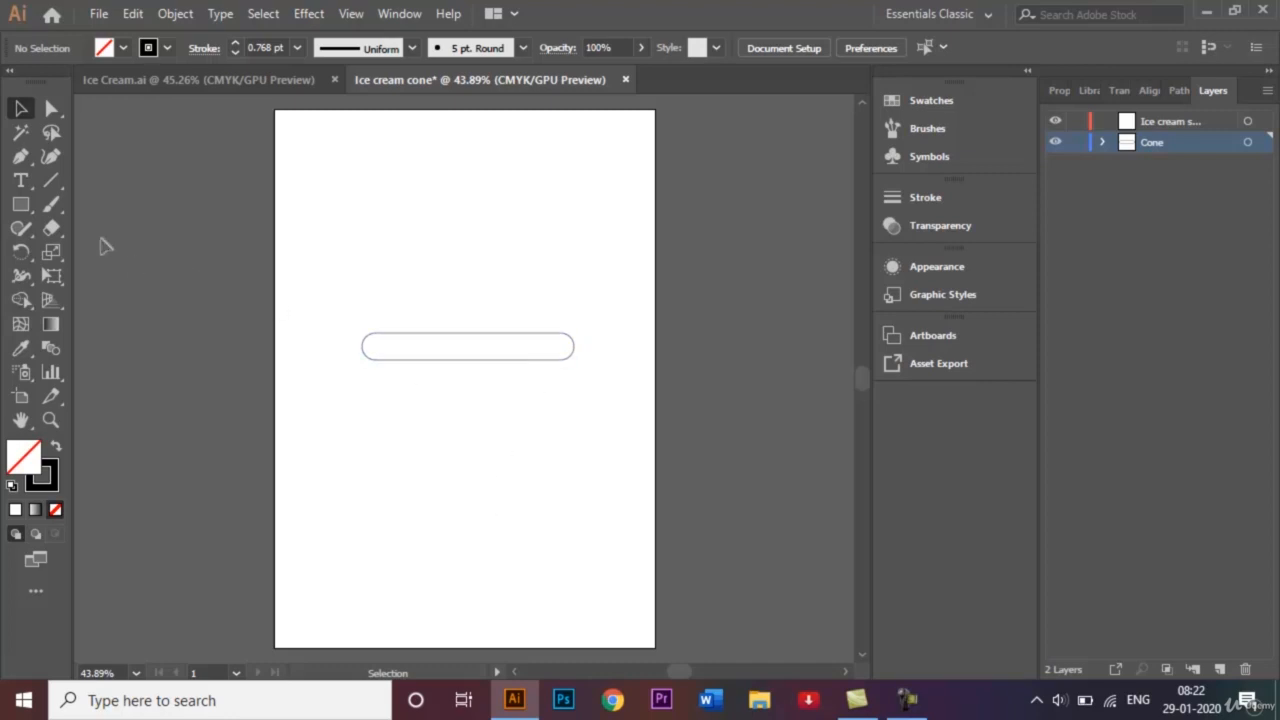
# Draw a three-pointed shape with the Star tool, forming a downward-pointing triangle below the rounded rim
pyautogui.click(21, 205)
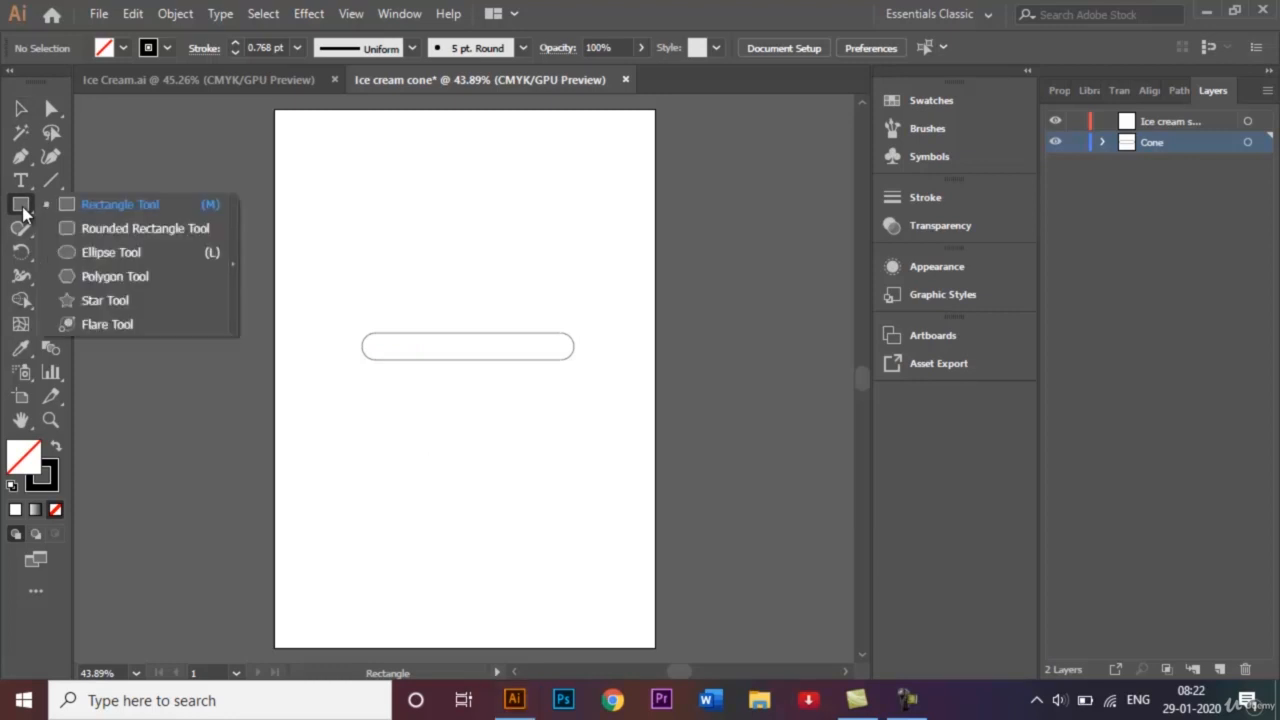
pyautogui.click(105, 302)
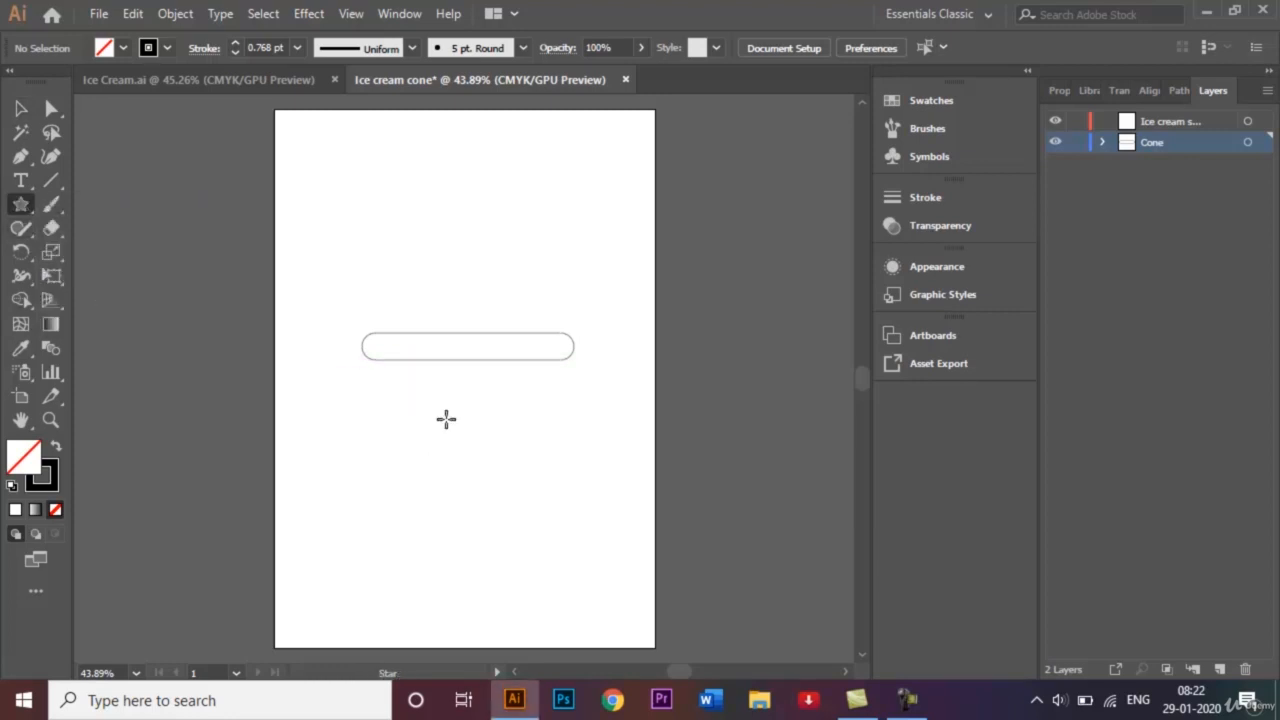
pyautogui.moveTo(446, 419); pyautogui.dragTo(477, 455)
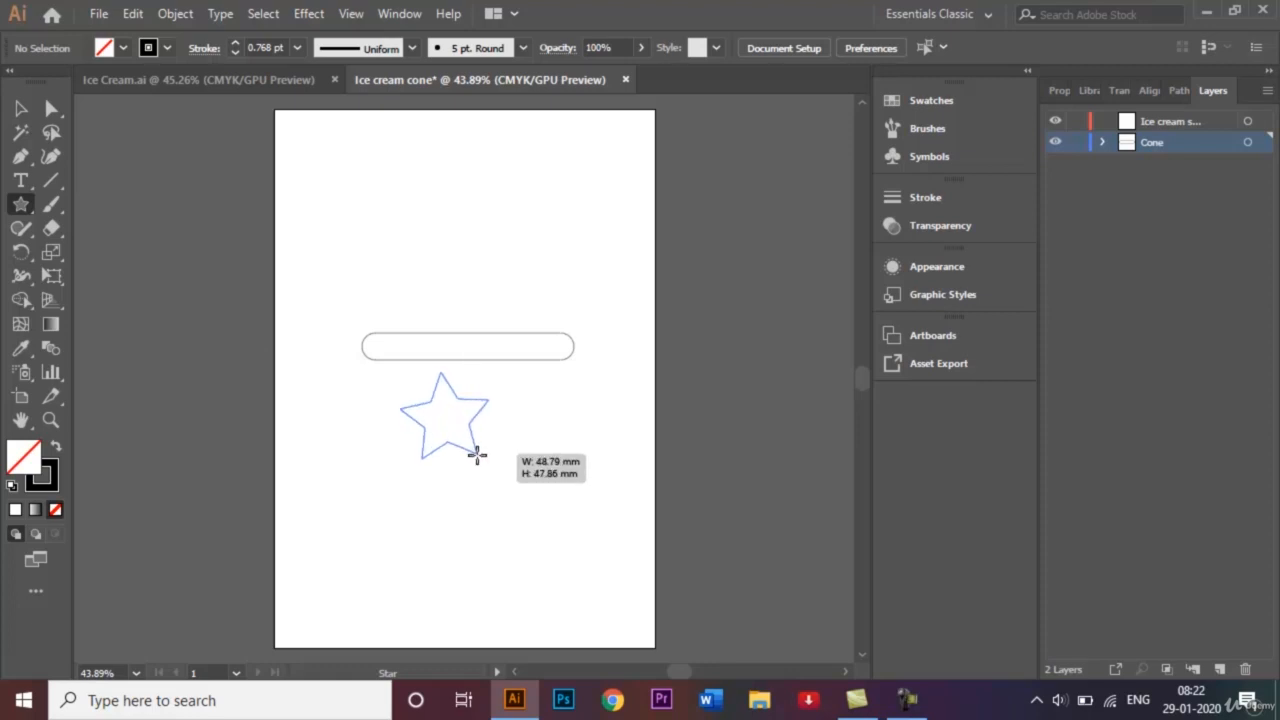
pyautogui.moveTo(477, 455); pyautogui.dragTo(482, 463)
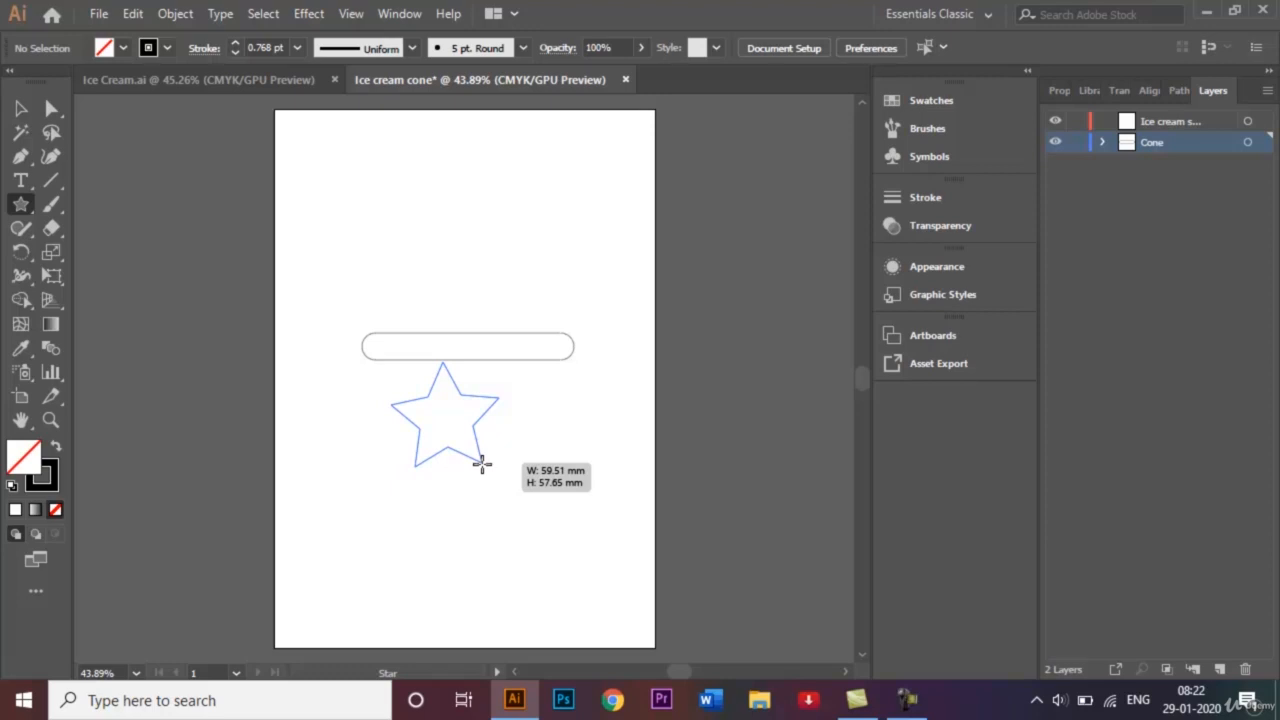
pyautogui.press('Down')
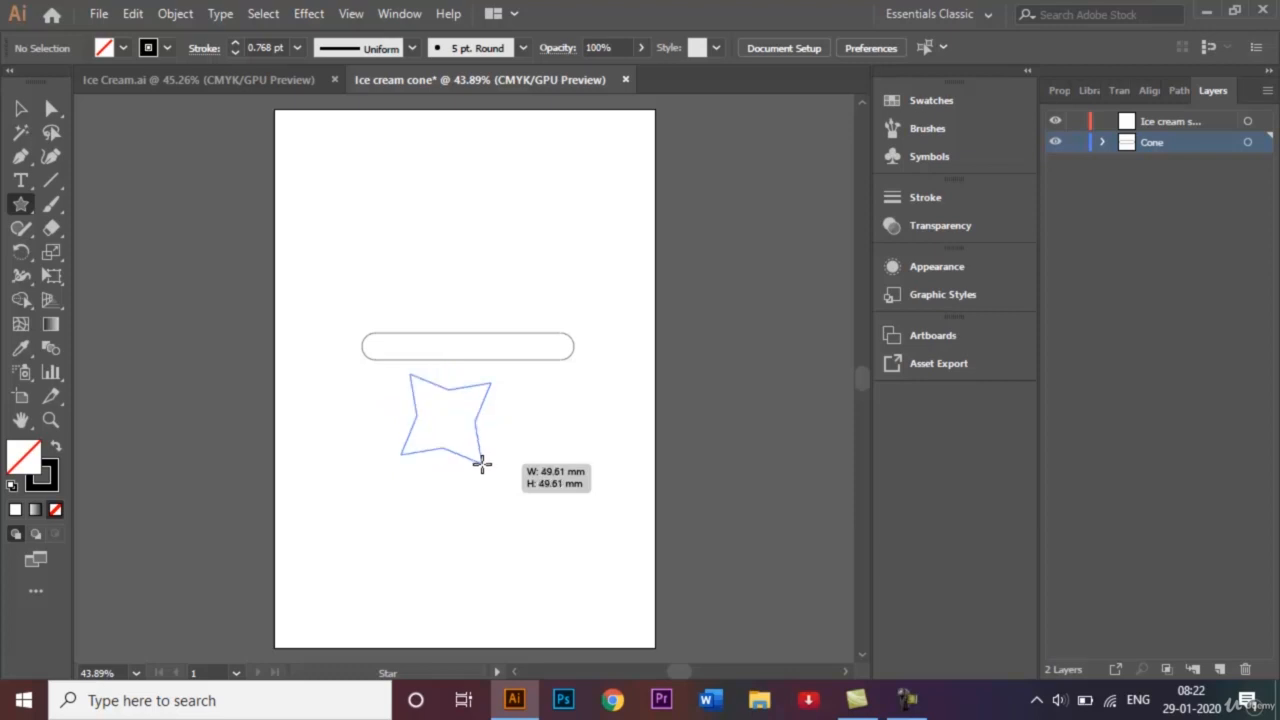
pyautogui.press('Down')
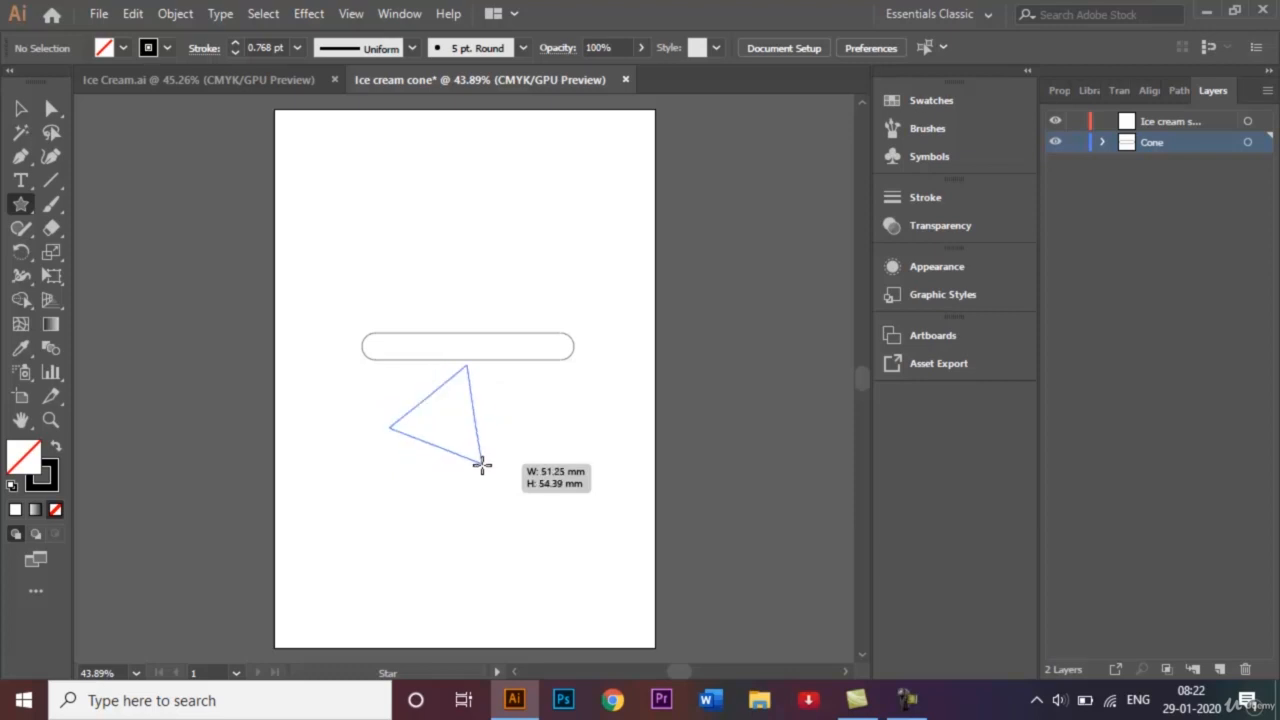
pyautogui.moveTo(482, 465); pyautogui.dragTo(443, 520)
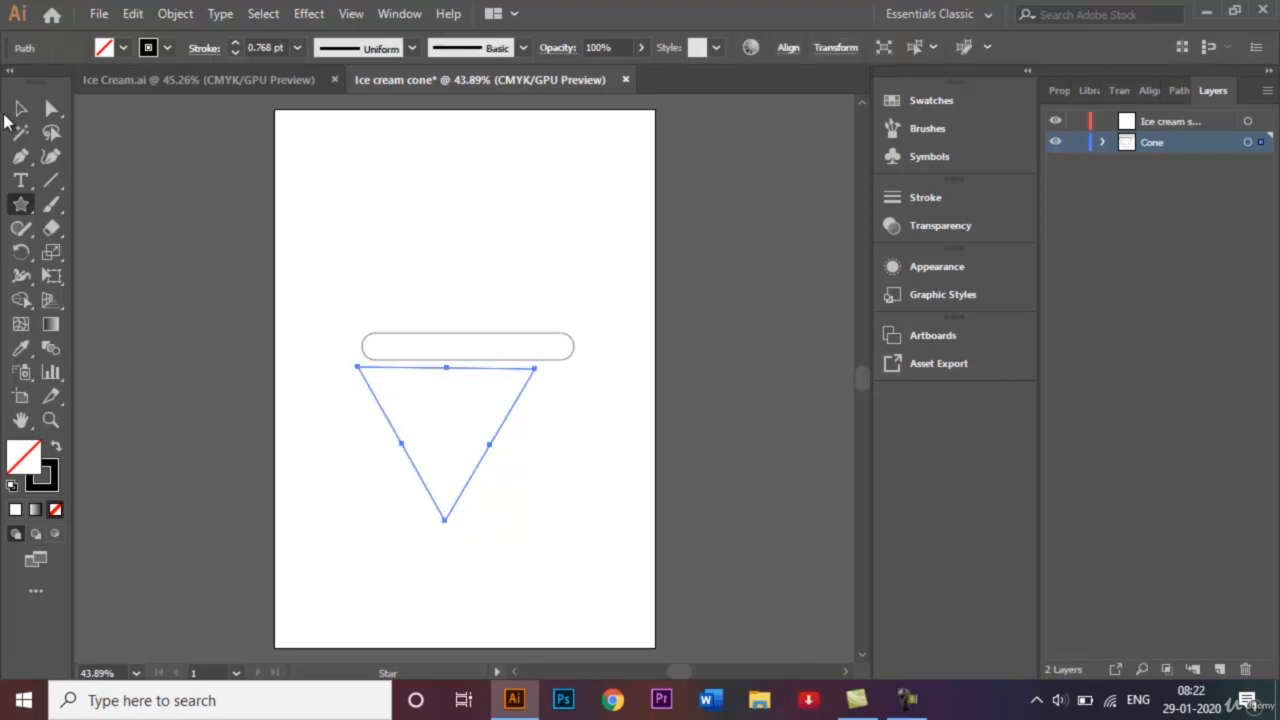
# Move the triangle so its upper edge meets the underside of the rim, roughly centred beneath it
pyautogui.click(19, 108)
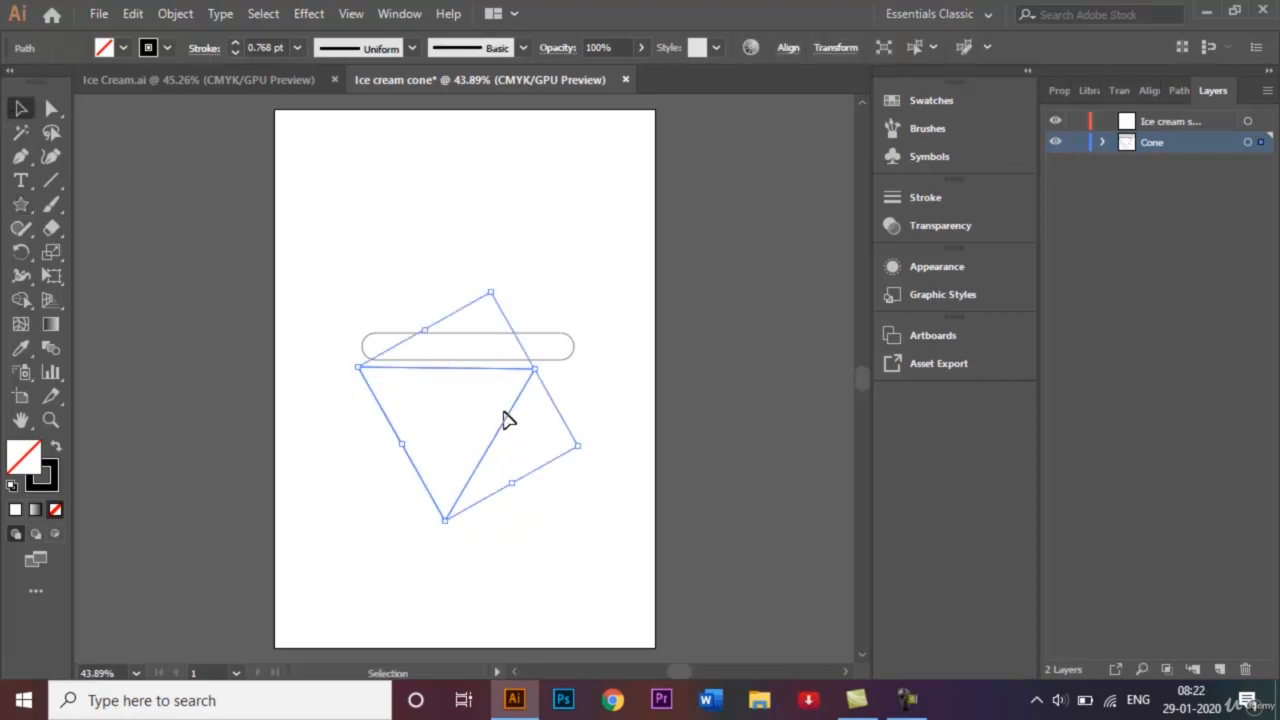
pyautogui.moveTo(507, 422); pyautogui.dragTo(527, 420)
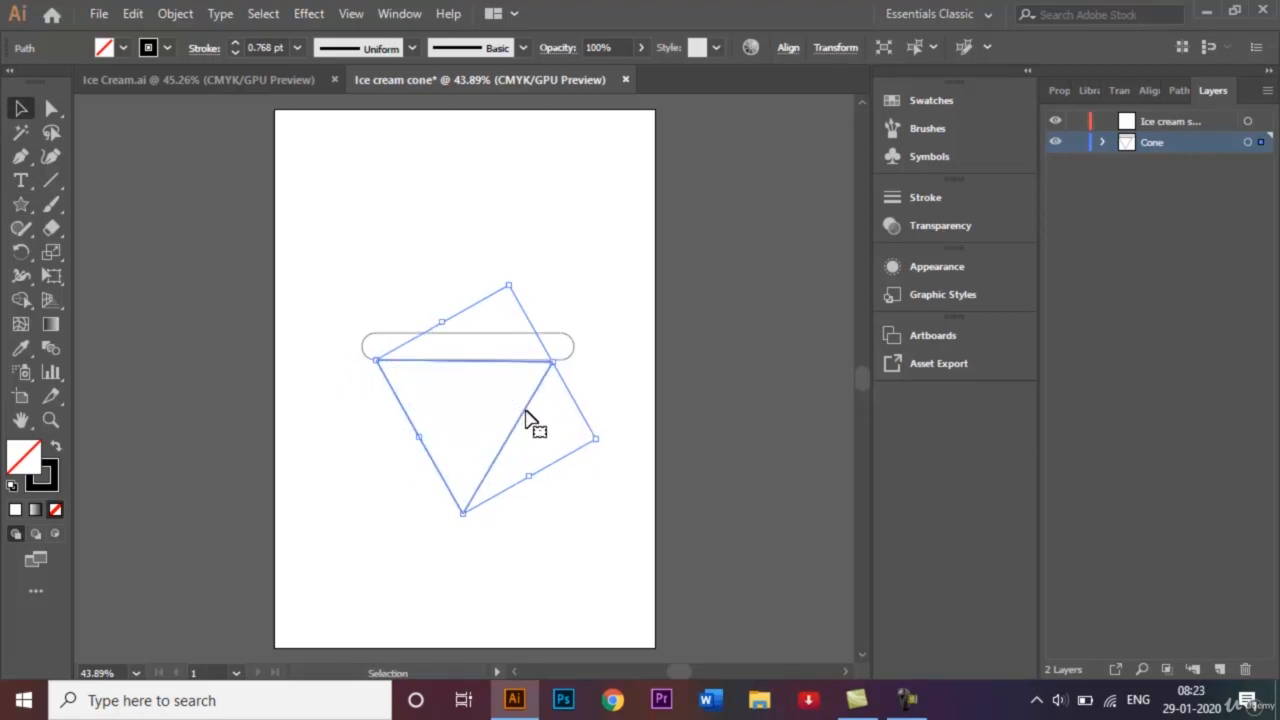
pyautogui.click(609, 394)
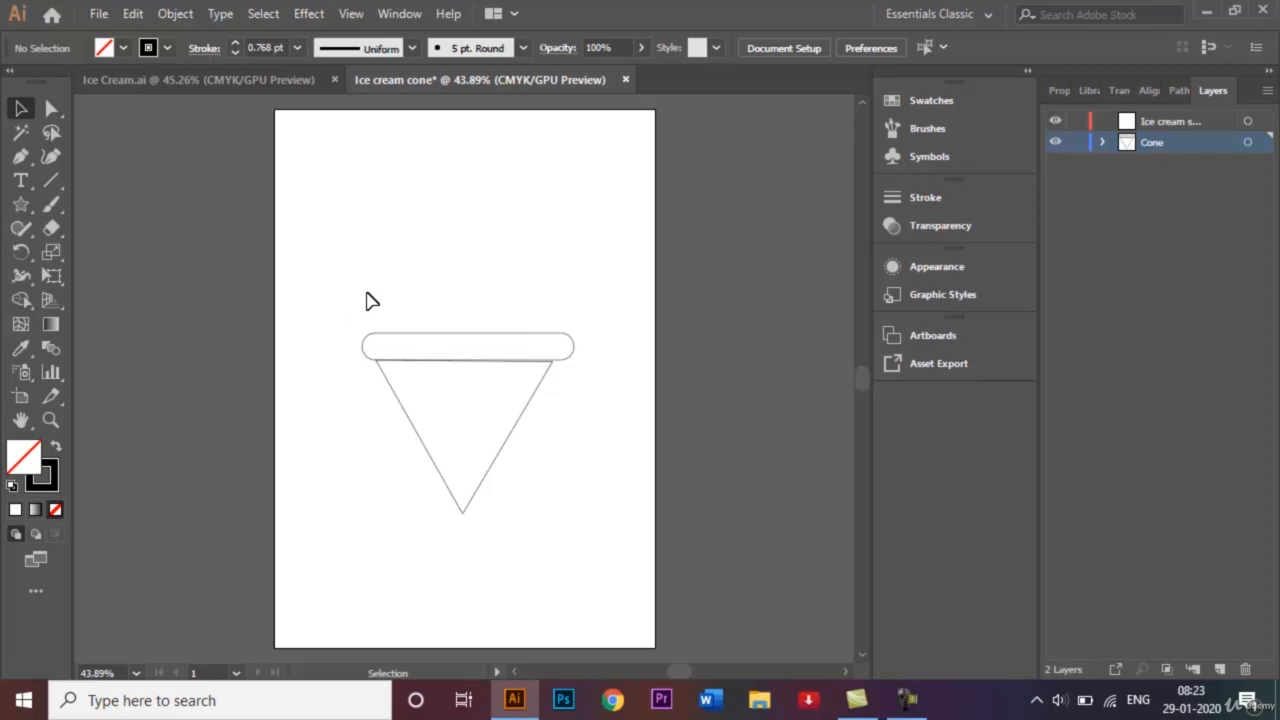
# Align the rounded rim and the triangle to each other on their horizontal centres
pyautogui.moveTo(347, 293); pyautogui.dragTo(589, 508)
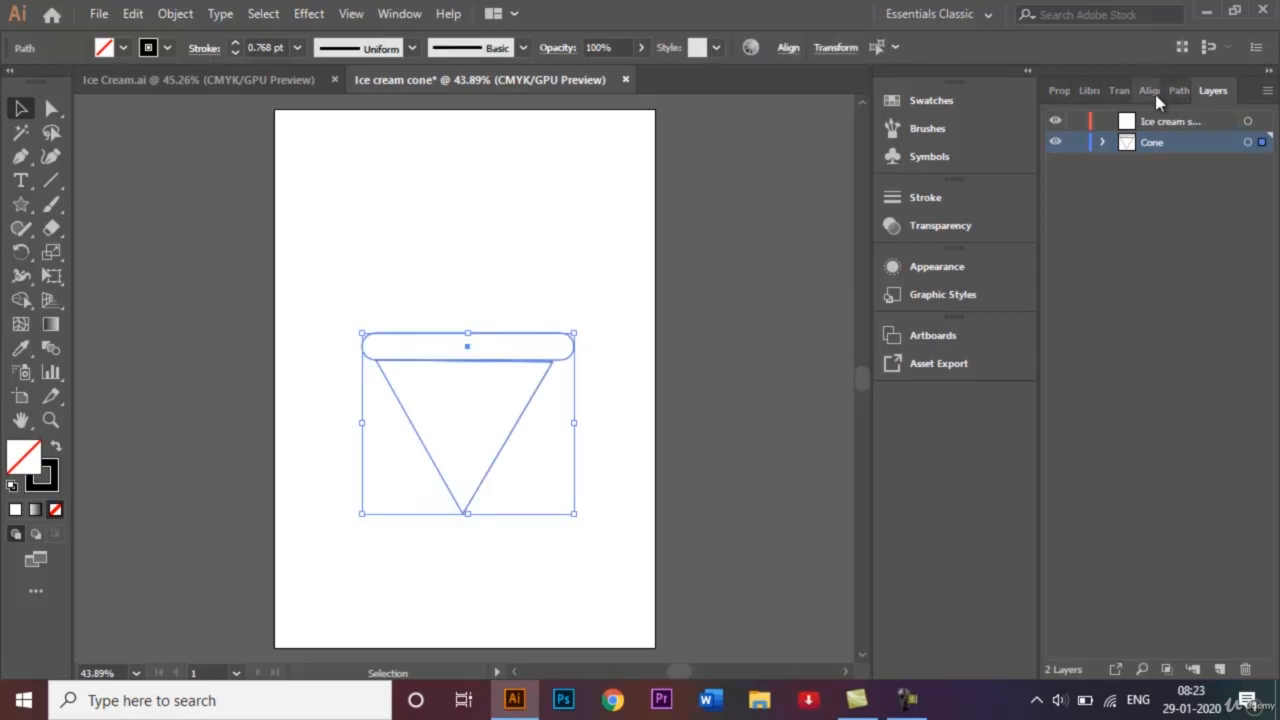
pyautogui.click(1154, 95)
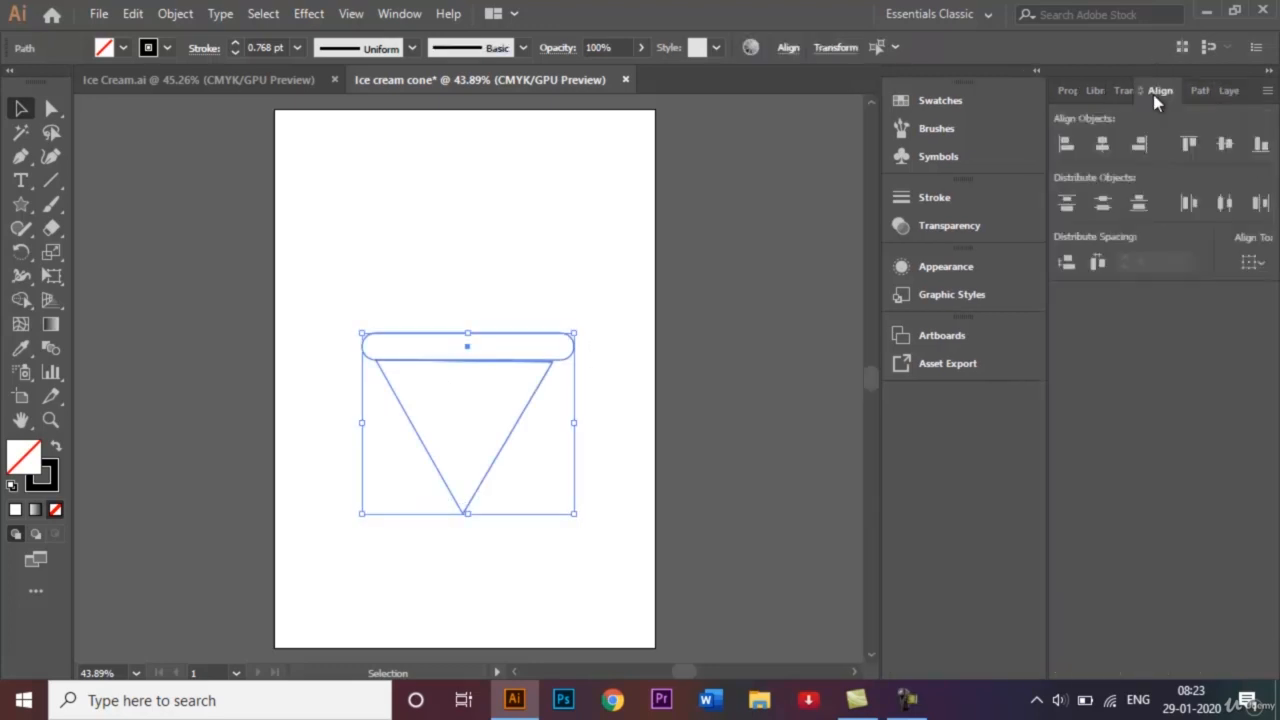
pyautogui.click(1102, 145)
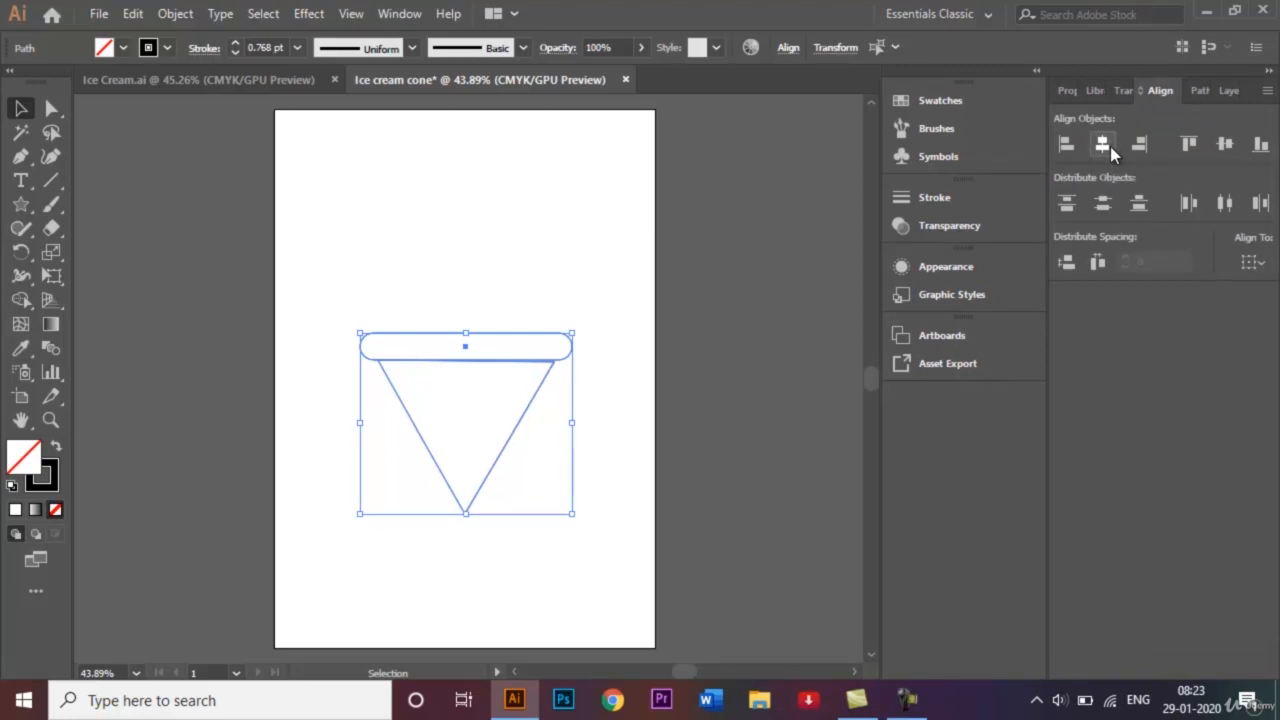
pyautogui.click(604, 265)
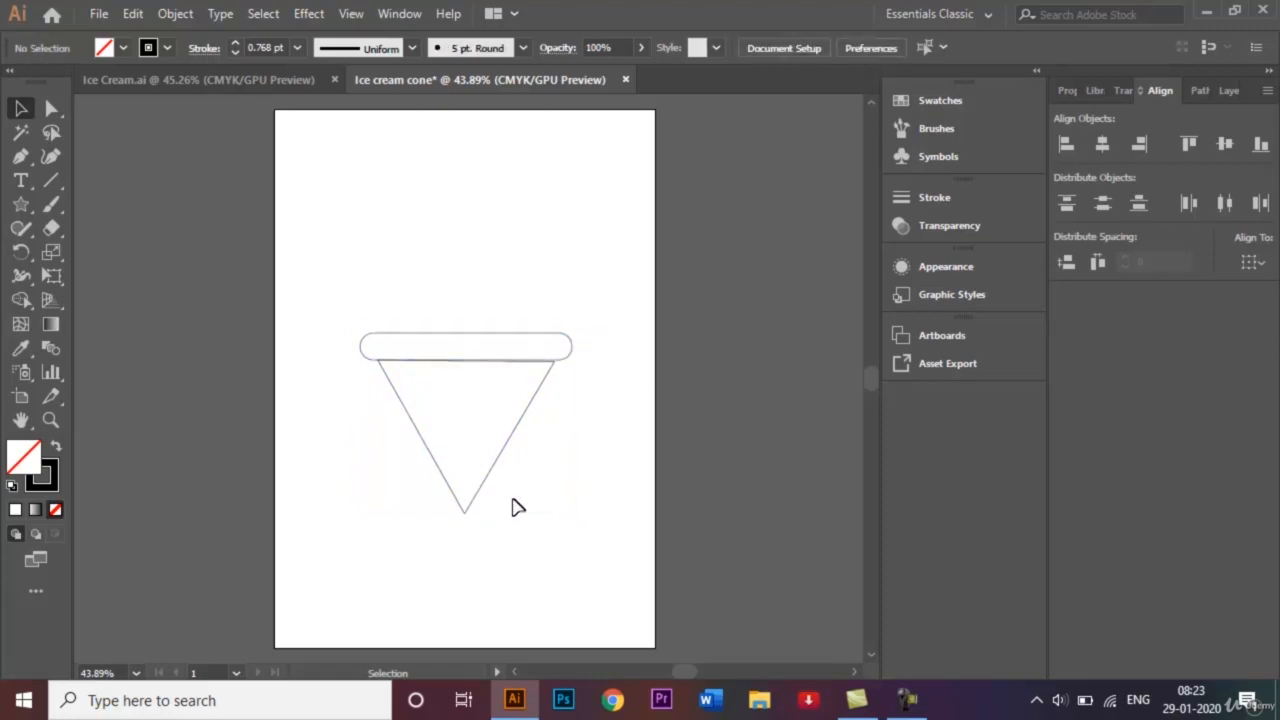
# Rotate the triangle very slightly so its upper edge runs more level along the underside of the rim
pyautogui.hotkey('ctrl', '=')
pyautogui.hotkey('ctrl', '=')
pyautogui.hotkey('ctrl', '=')
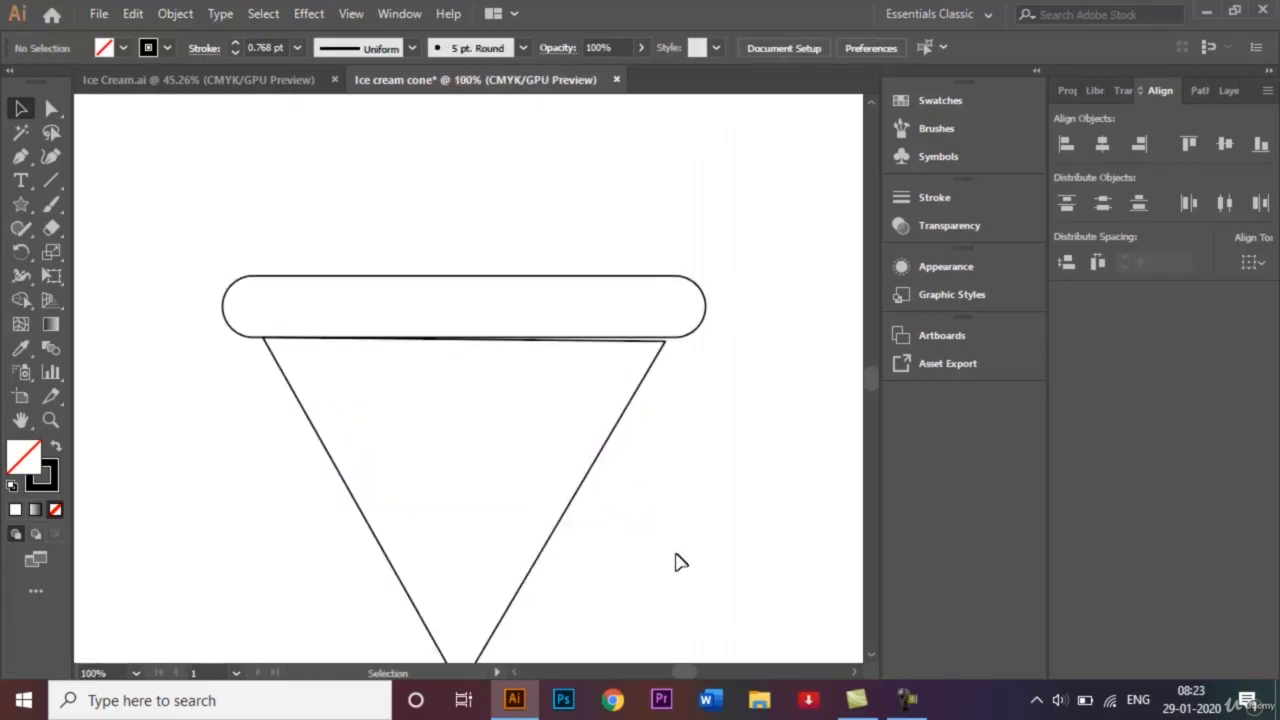
pyautogui.click(621, 434)
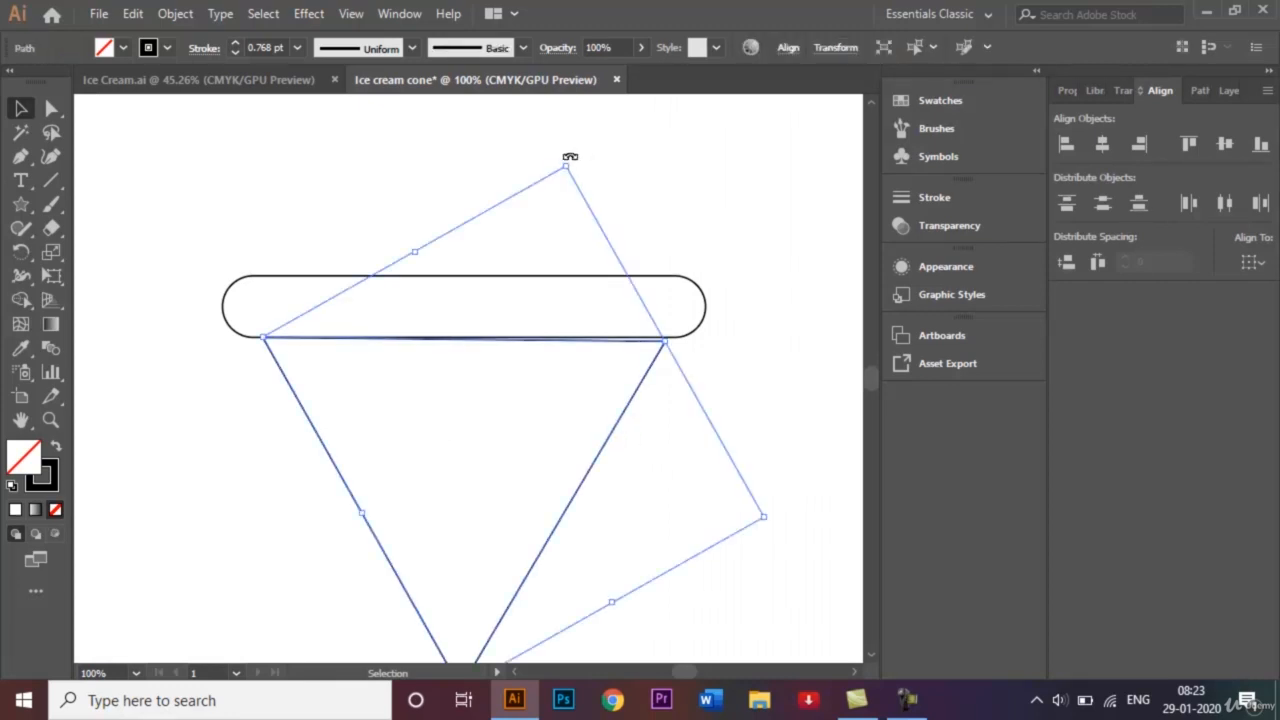
pyautogui.moveTo(569, 157); pyautogui.dragTo(570, 162)
pyautogui.click(654, 194)
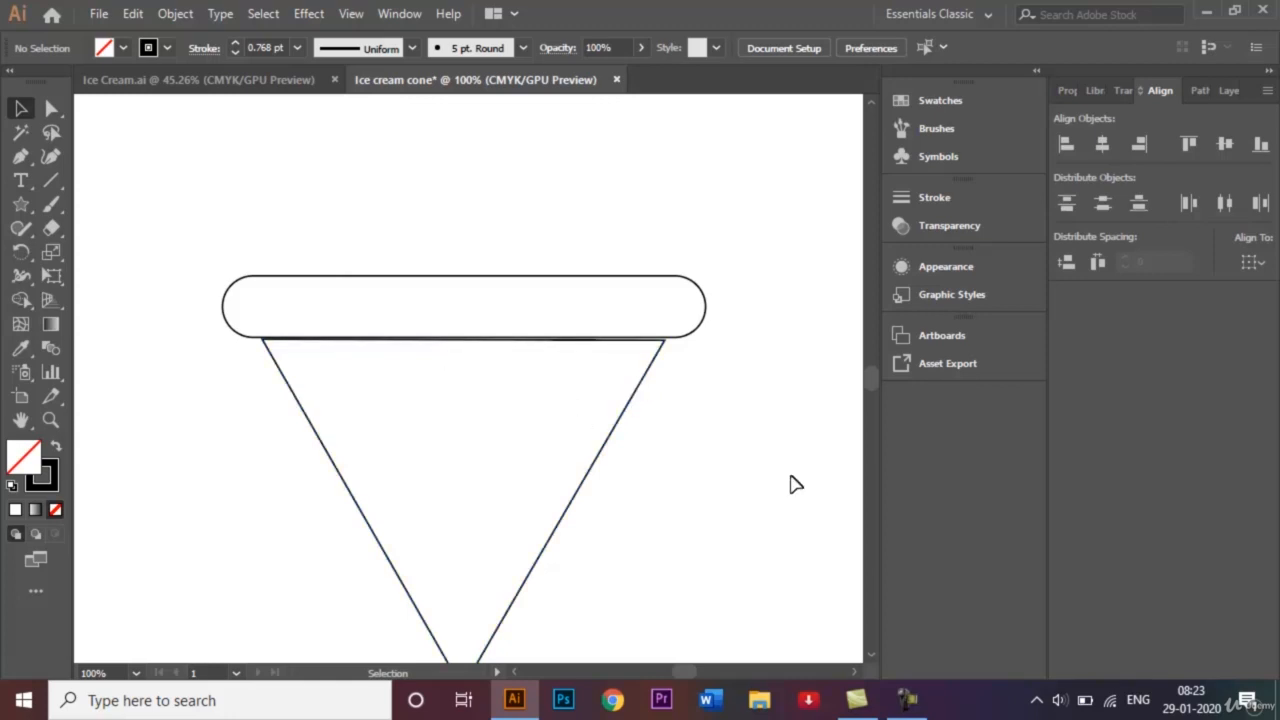
# Round the triangle's bottom tip with a corner radius of about 5.36 mm
pyautogui.scroll(-2, 874, 657)
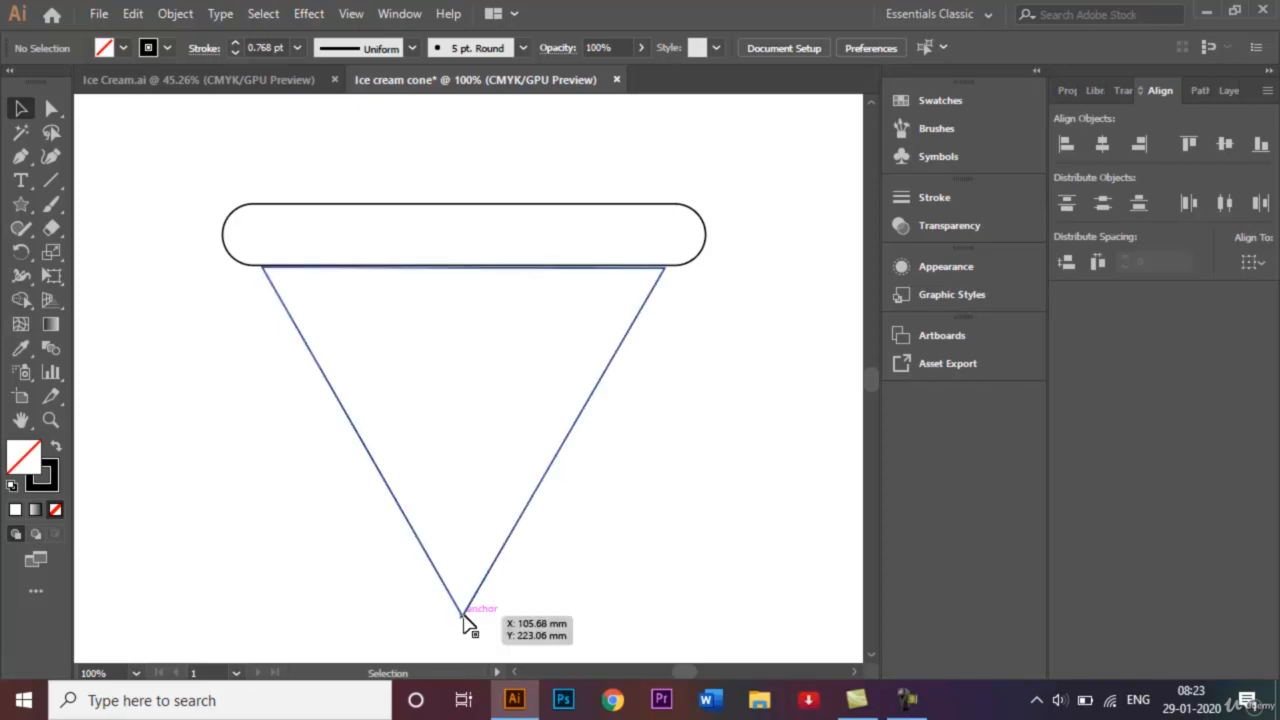
pyautogui.click(56, 114)
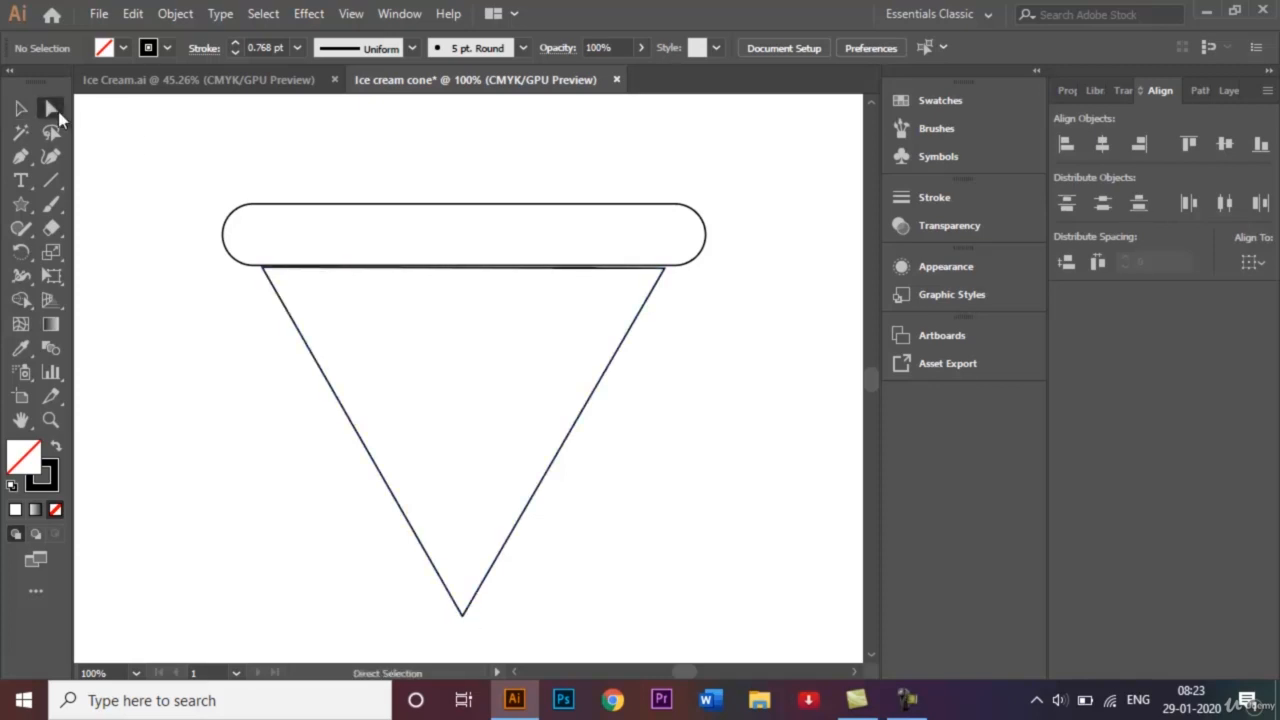
pyautogui.click(463, 616)
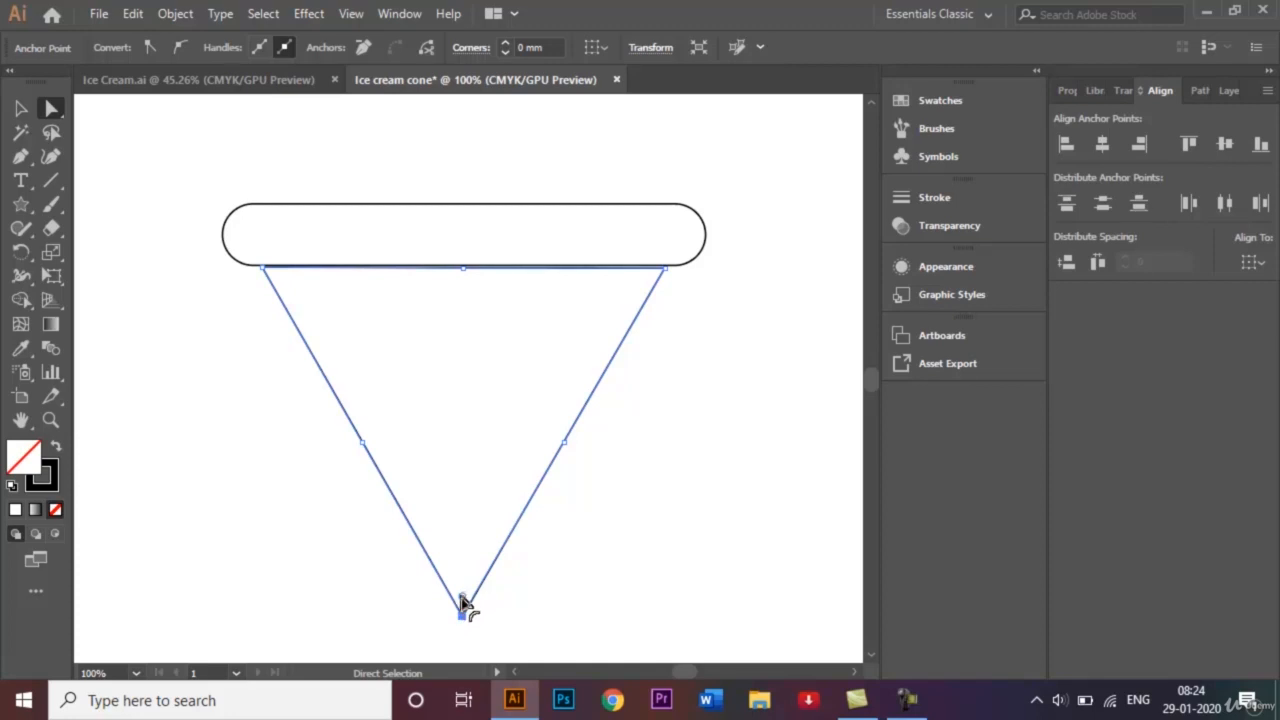
pyautogui.moveTo(461, 601)
pyautogui.mouseDown()
pyautogui.moveTo(458, 570)
pyautogui.moveTo(463, 580)
pyautogui.mouseUp()
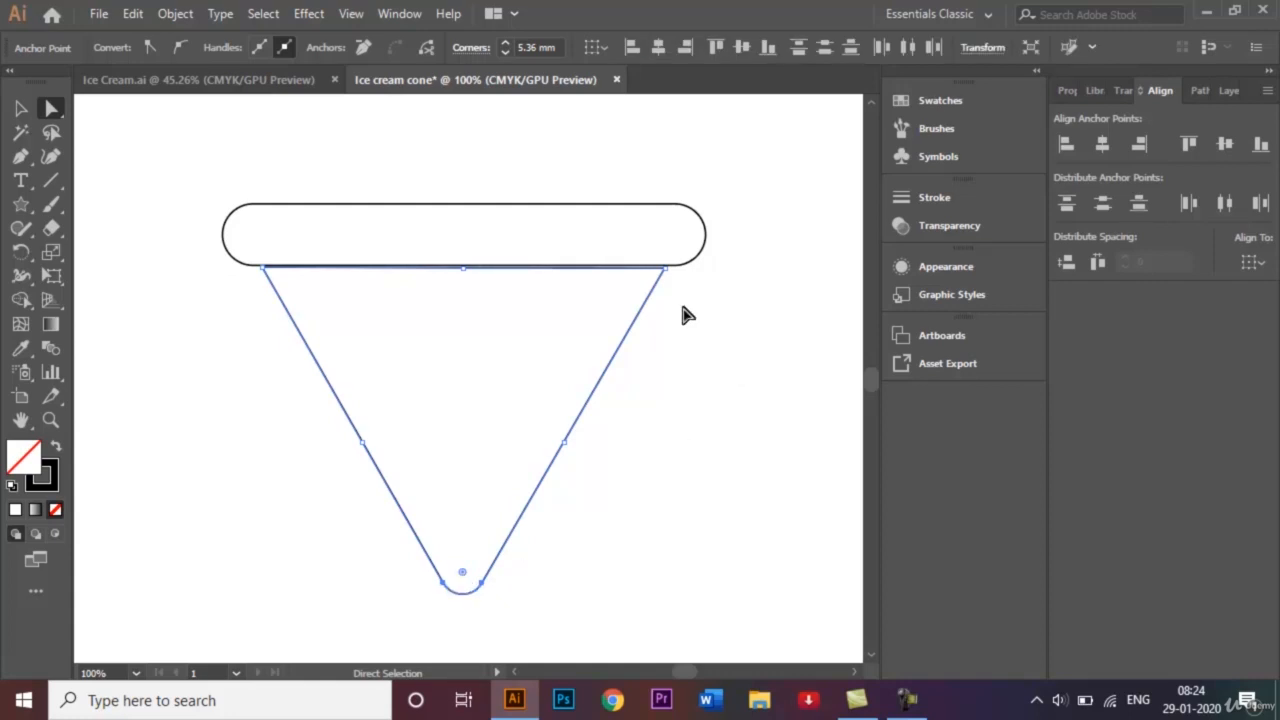
# Nudge the triangle's two upper corner points and upper middle point so its top edge lies flush on the rim's underside
pyautogui.click(665, 270)
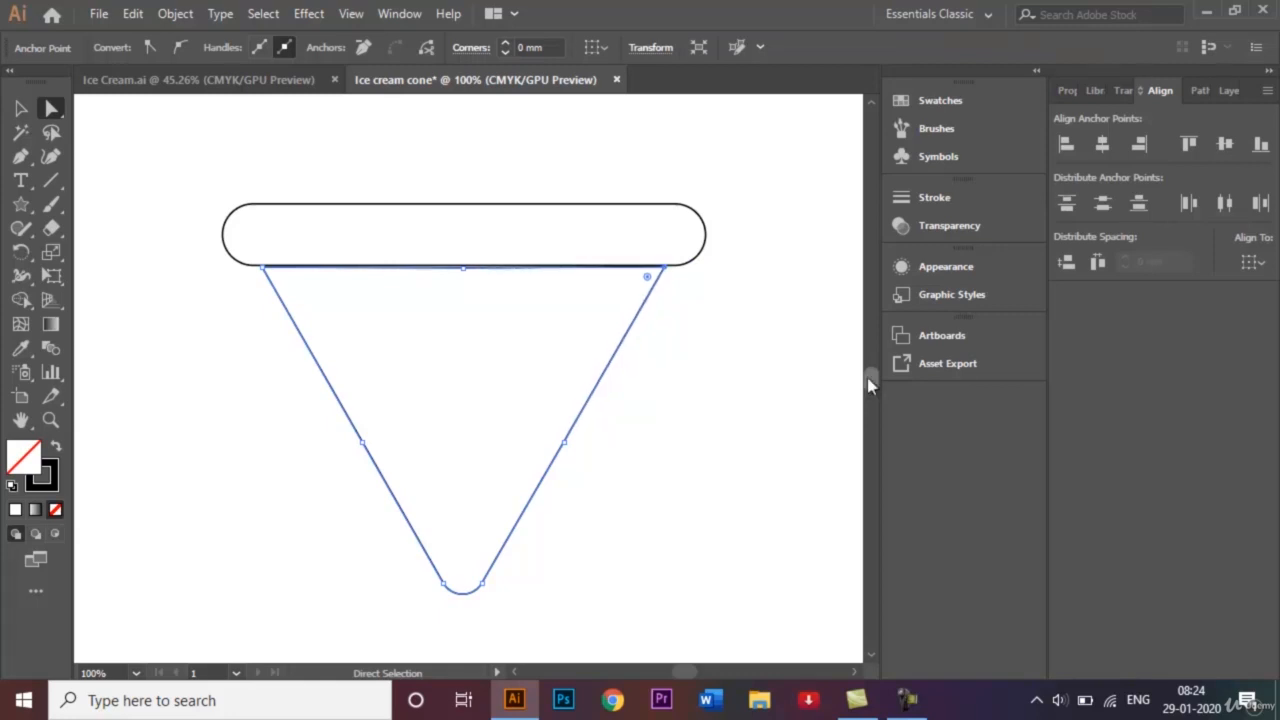
pyautogui.click(463, 269)
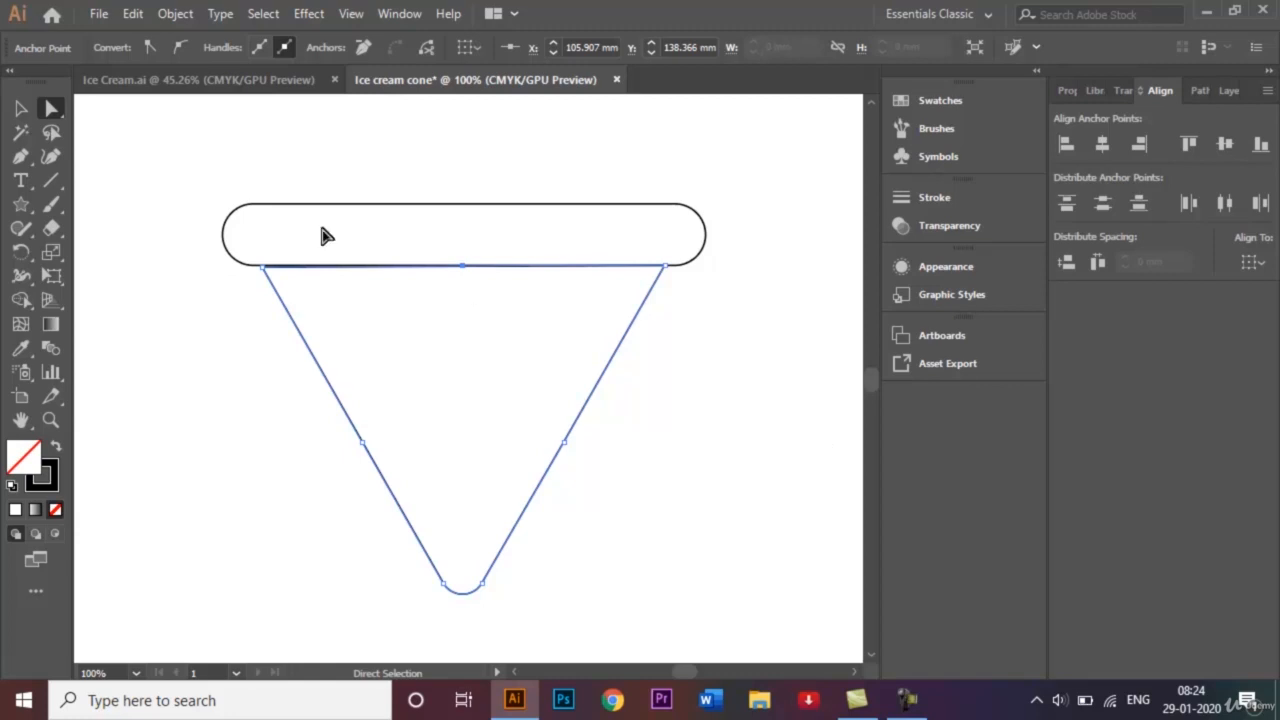
pyautogui.click(264, 268)
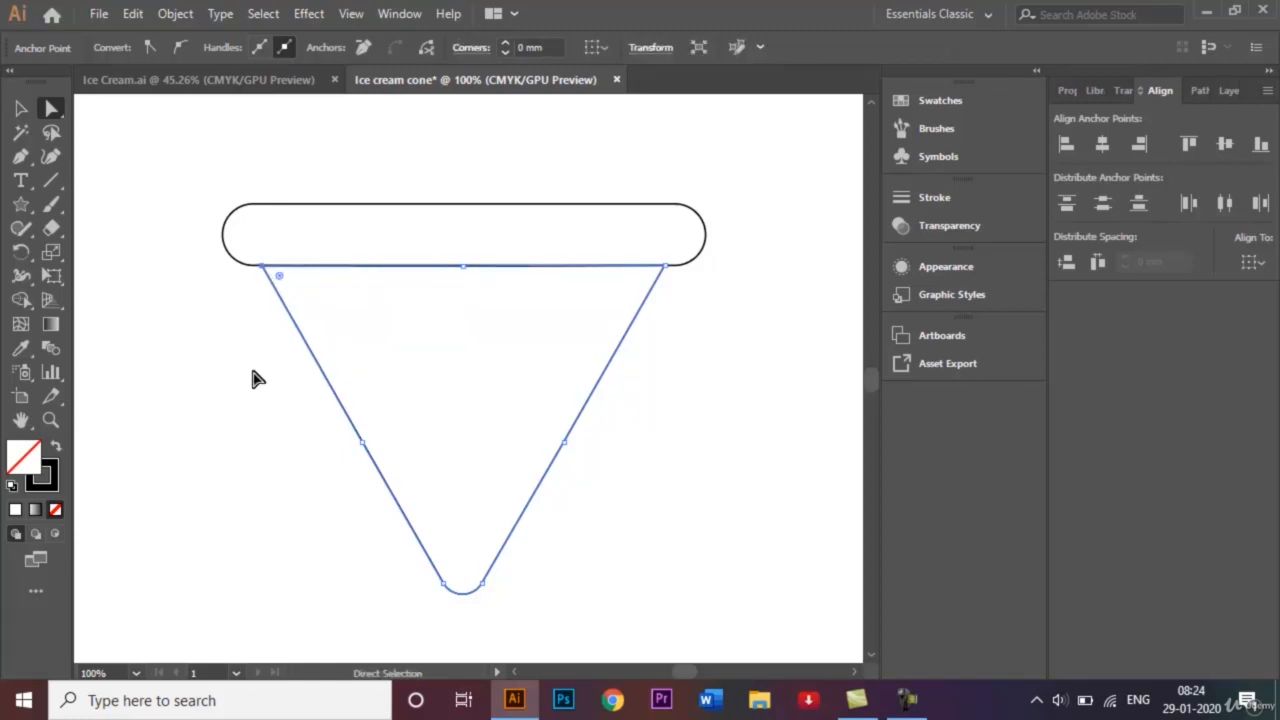
pyautogui.click(21, 108)
pyautogui.click(172, 369)
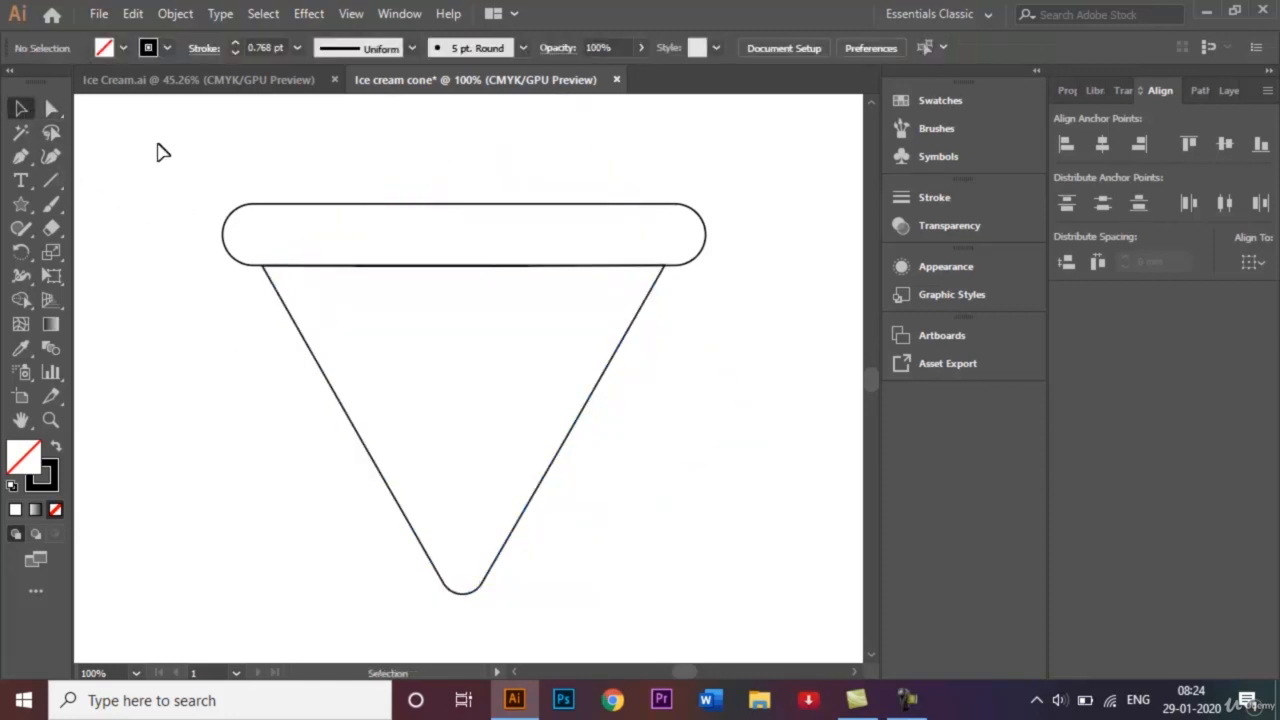
# Check the finished cone in Ice Cream.ai and shift the triangle straight down in Ice cream cone to open a gap beneath the rim
pyautogui.click(175, 82)
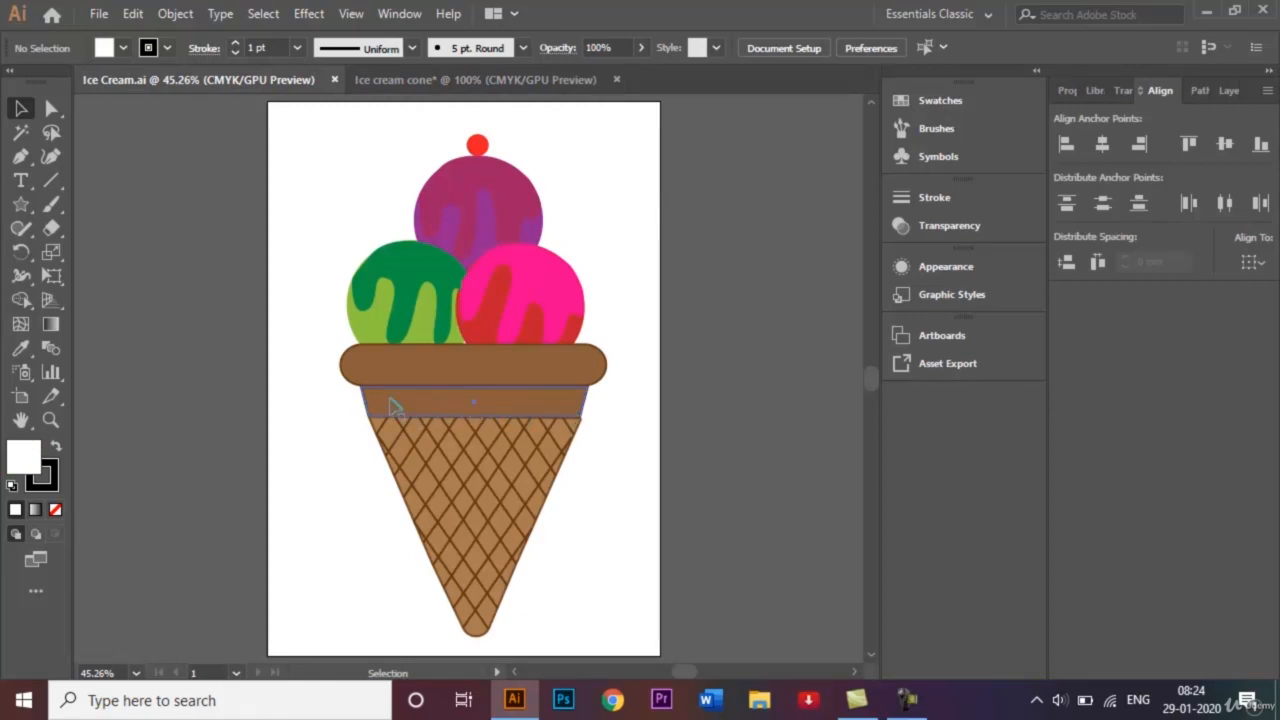
pyautogui.click(486, 84)
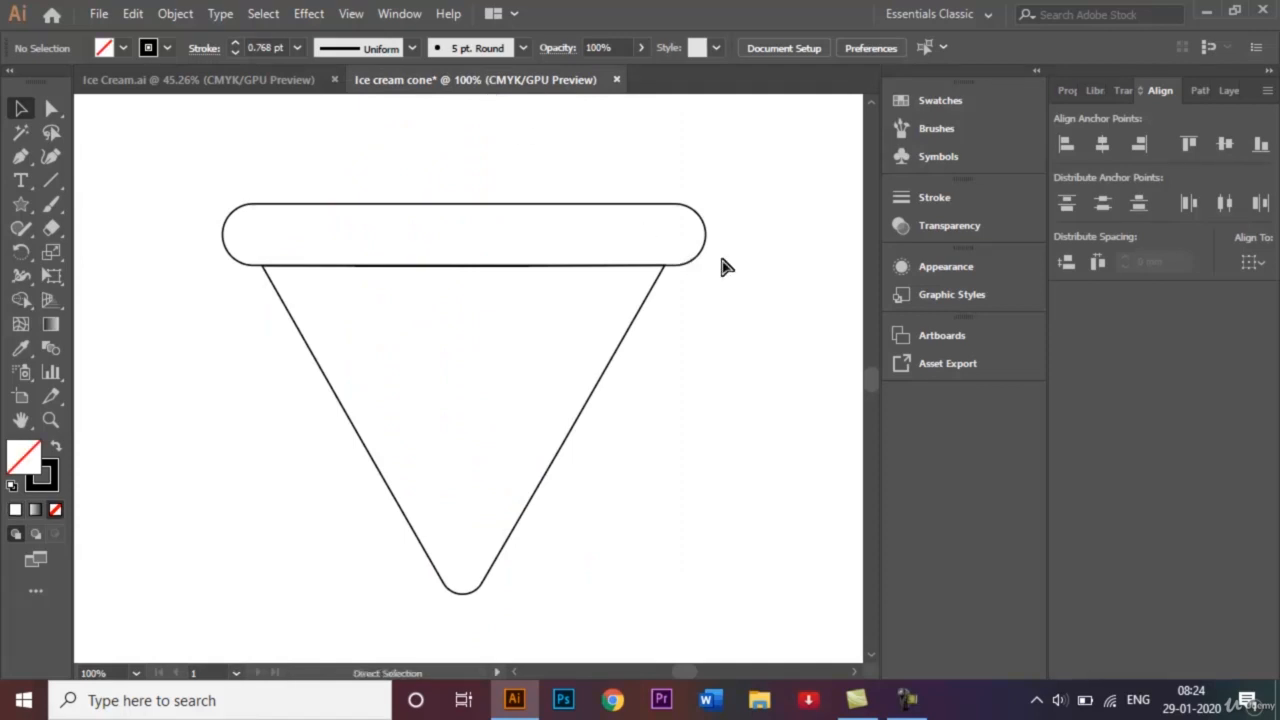
pyautogui.hotkey('ctrl', '-')
pyautogui.click(567, 369)
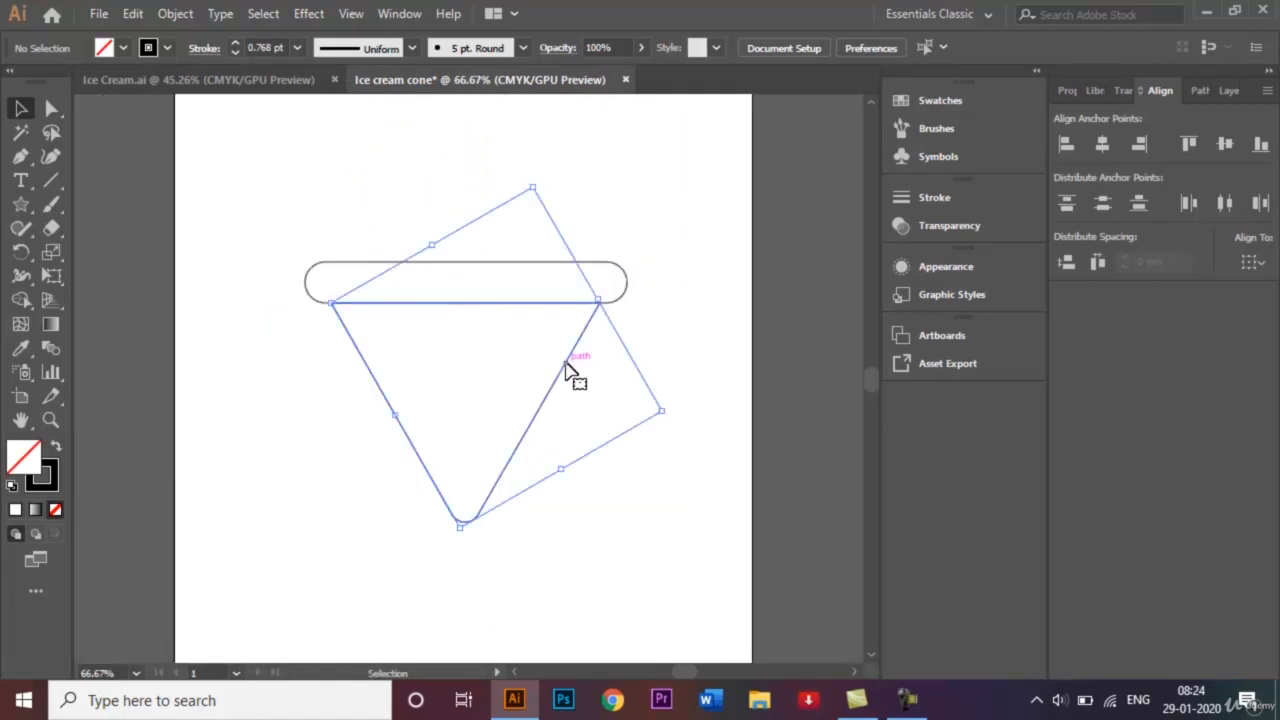
pyautogui.hotkey('shift', 'Down')
pyautogui.hotkey('shift', 'Down')
pyautogui.hotkey('shift', 'Down')
pyautogui.hotkey('shift', 'Down')
pyautogui.hotkey('shift', 'Down')
pyautogui.hotkey('shift', 'Down')
pyautogui.hotkey('shift', 'Down')
pyautogui.hotkey('shift', 'Down')
pyautogui.hotkey('shift', 'Down')
pyautogui.hotkey('shift', 'Down')
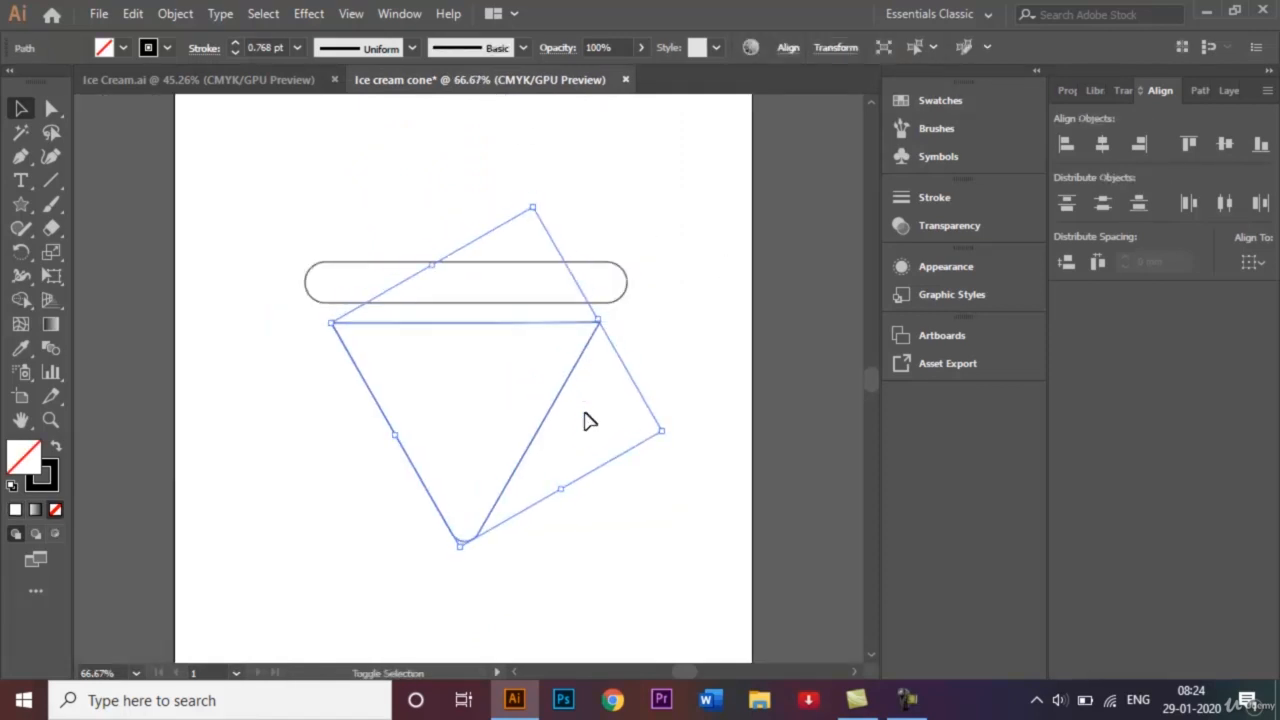
# Draw a wide, shallow rectangle between the rim and the triangle, overlapping the triangle's upper edge
pyautogui.click(22, 206)
pyautogui.click(104, 204)
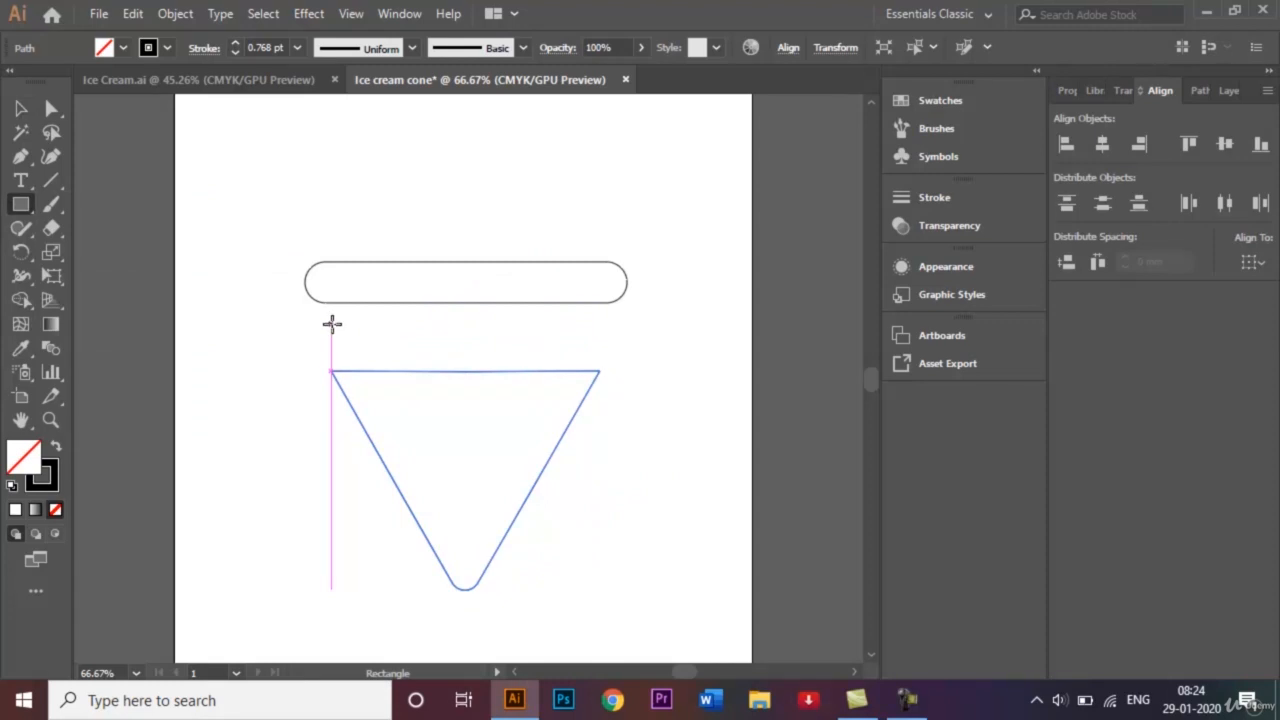
pyautogui.moveTo(331, 324); pyautogui.dragTo(620, 385)
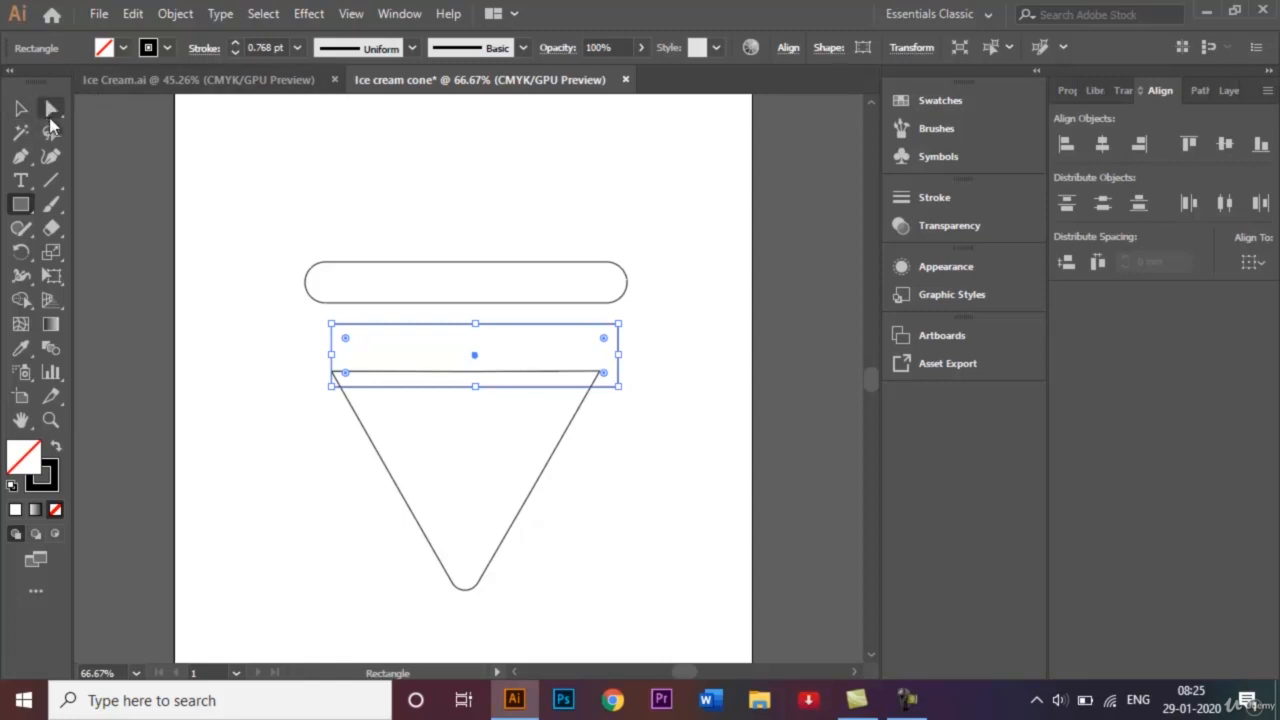
# Shift the rectangle's lower-left anchor point inward so that its left side slants
pyautogui.click(49, 118)
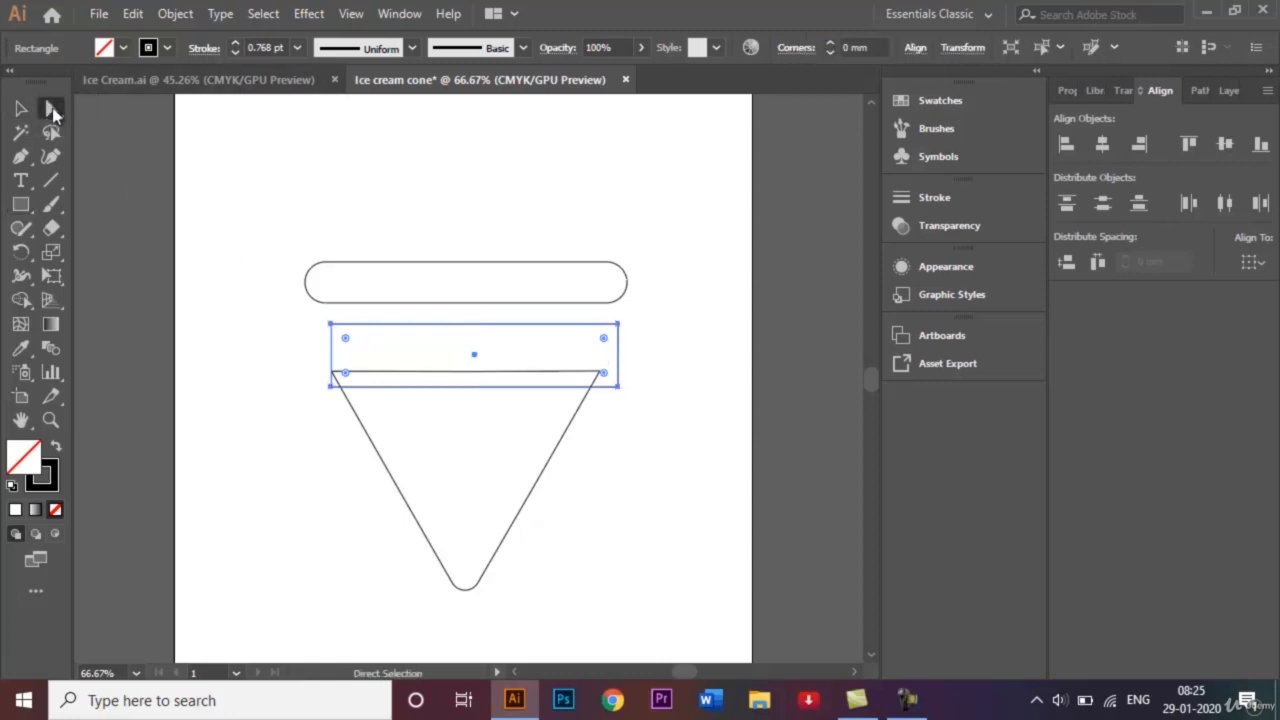
pyautogui.click(333, 390)
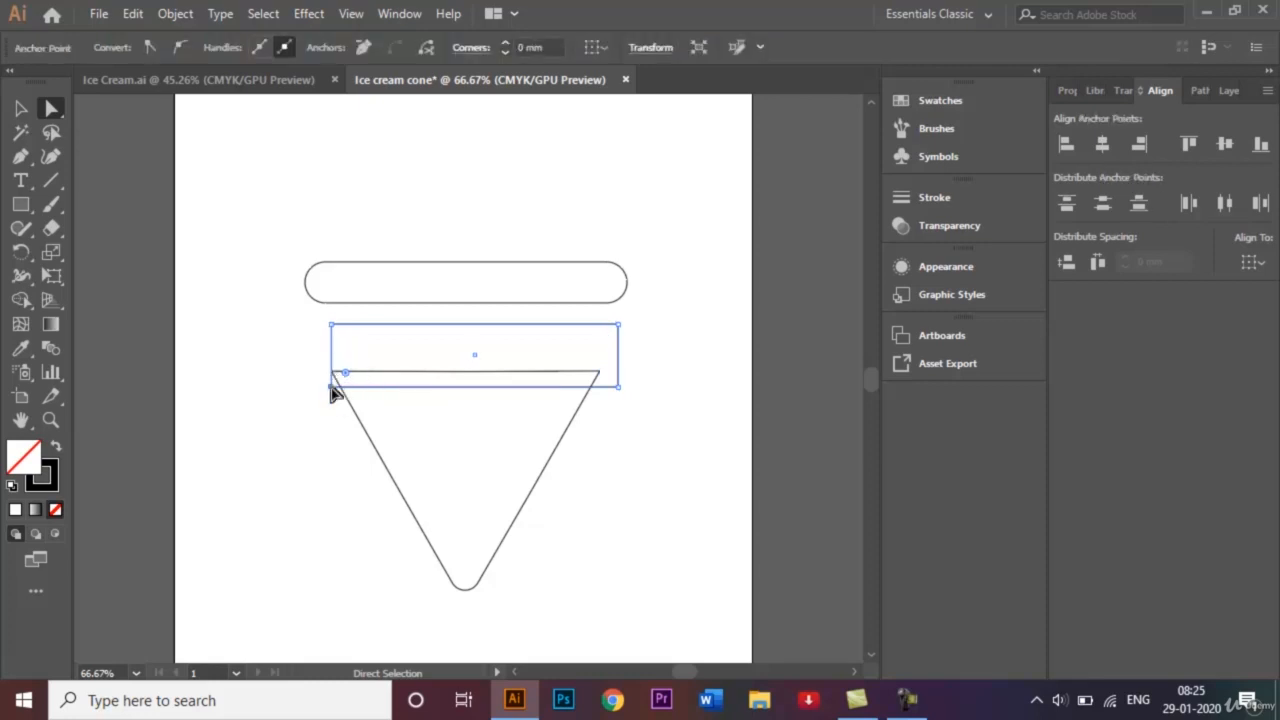
pyautogui.click(332, 387)
pyautogui.press('Right')
pyautogui.press('Right')
pyautogui.press('Right')
pyautogui.press('Right')
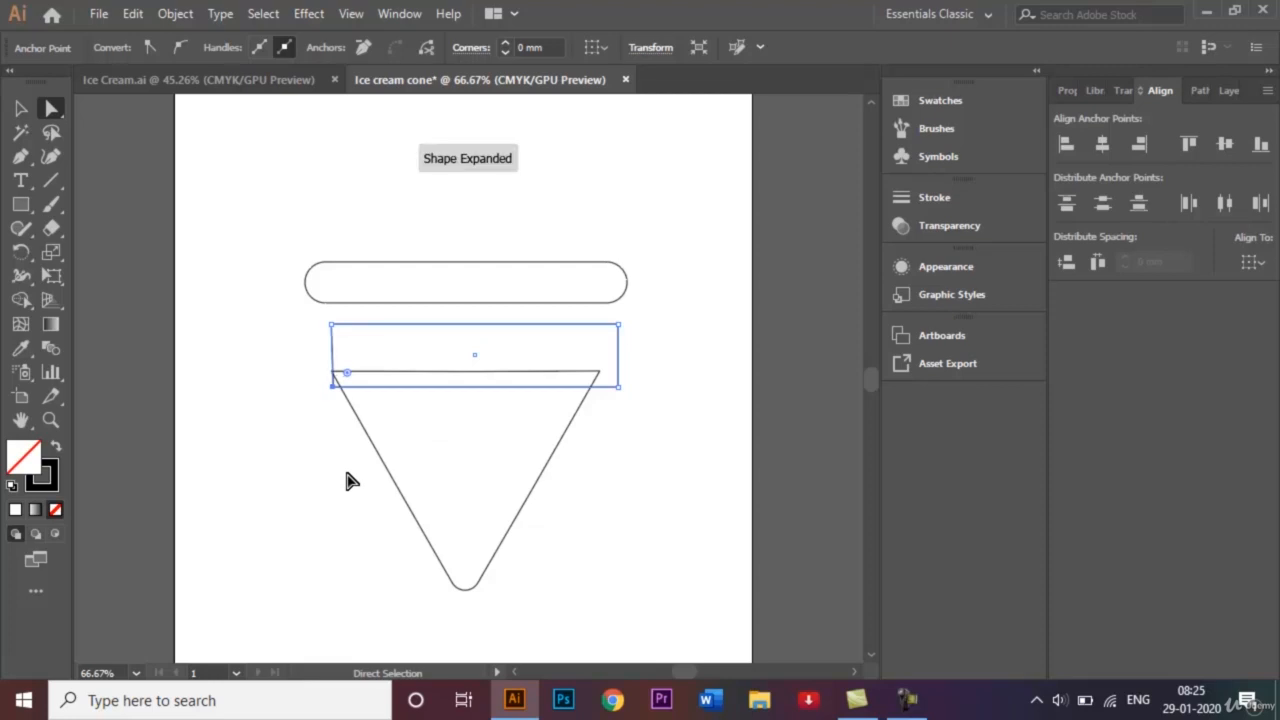
pyautogui.press('Right')
pyautogui.press('Right')
pyautogui.press('Right')
pyautogui.press('Right')
pyautogui.press('Right')
pyautogui.press('Right')
pyautogui.press('Right')
pyautogui.press('Right')
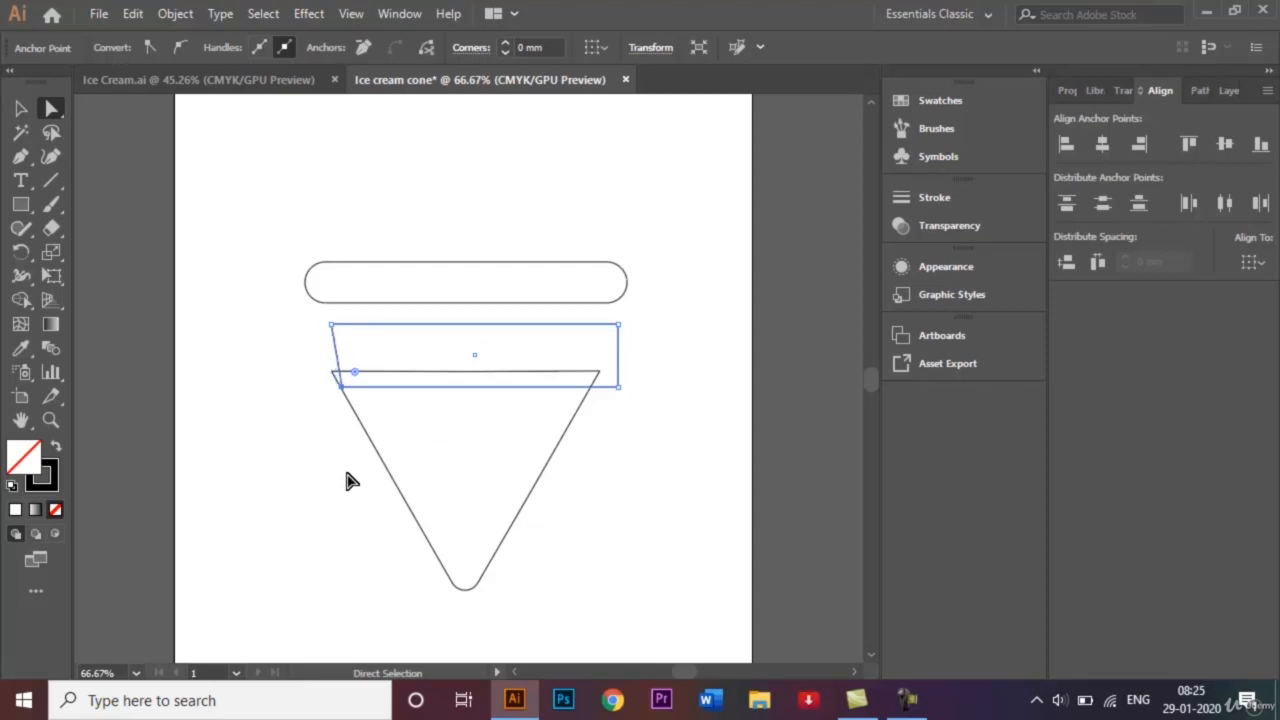
pyautogui.press('Right')
pyautogui.press('Right')
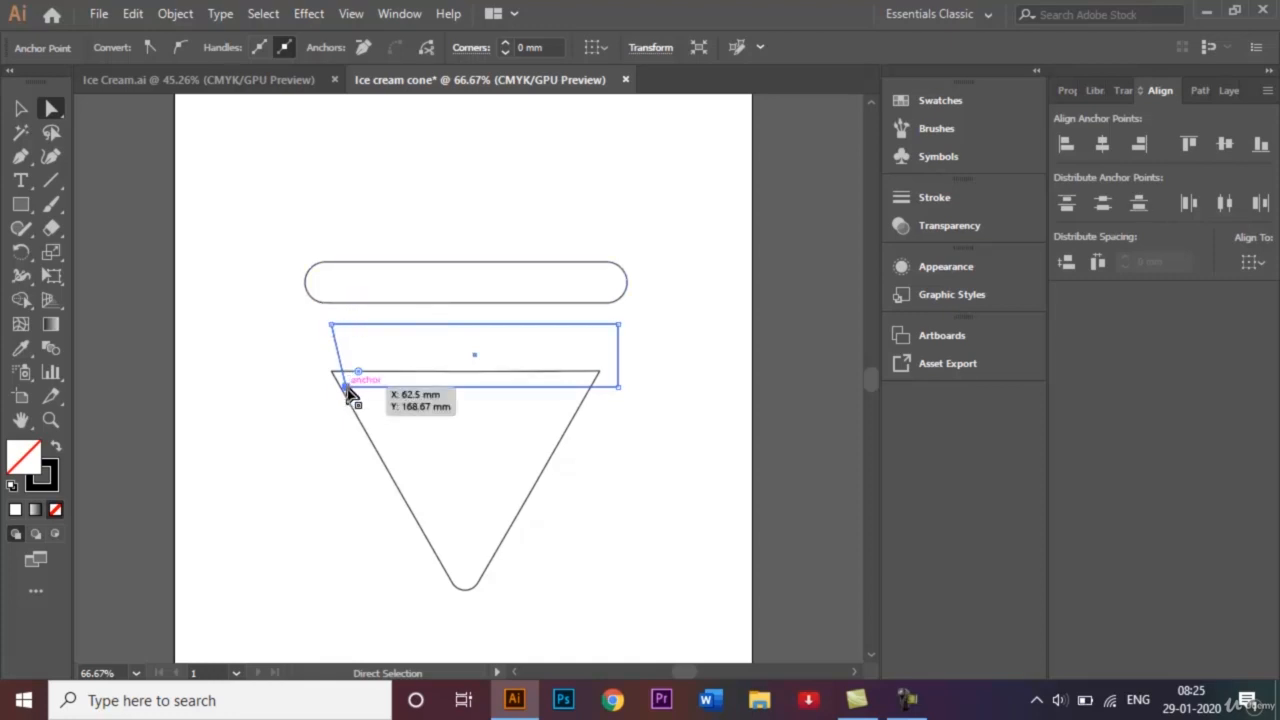
# Shift the rectangle's lower-right anchor point inward to match the slanted left side, forming a tapered band
pyautogui.click(618, 387)
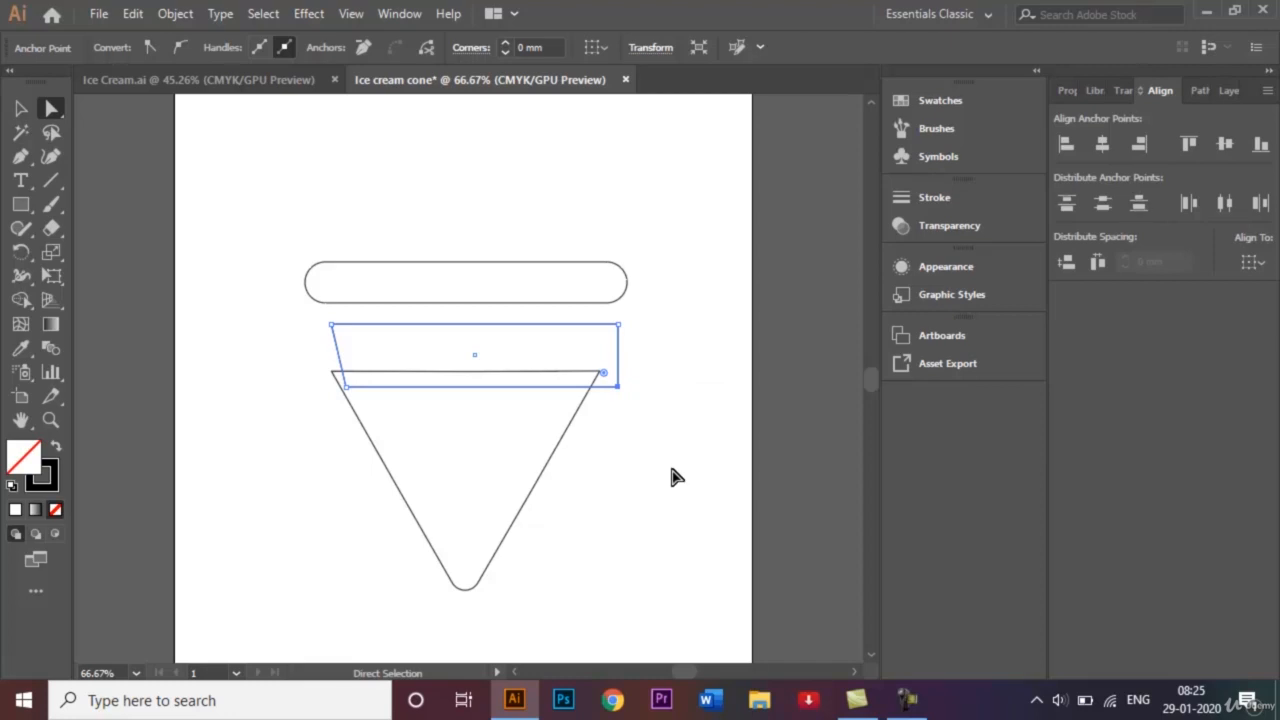
pyautogui.press('Left')
pyautogui.press('Left')
pyautogui.press('Left')
pyautogui.press('Left')
pyautogui.press('Left')
pyautogui.press('Left')
pyautogui.press('Left')
pyautogui.press('Left')
pyautogui.press('Left')
pyautogui.press('Left')
pyautogui.press('Left')
pyautogui.press('Left')
pyautogui.press('Left')
pyautogui.press('Left')
pyautogui.click(21, 108)
pyautogui.press('Return')
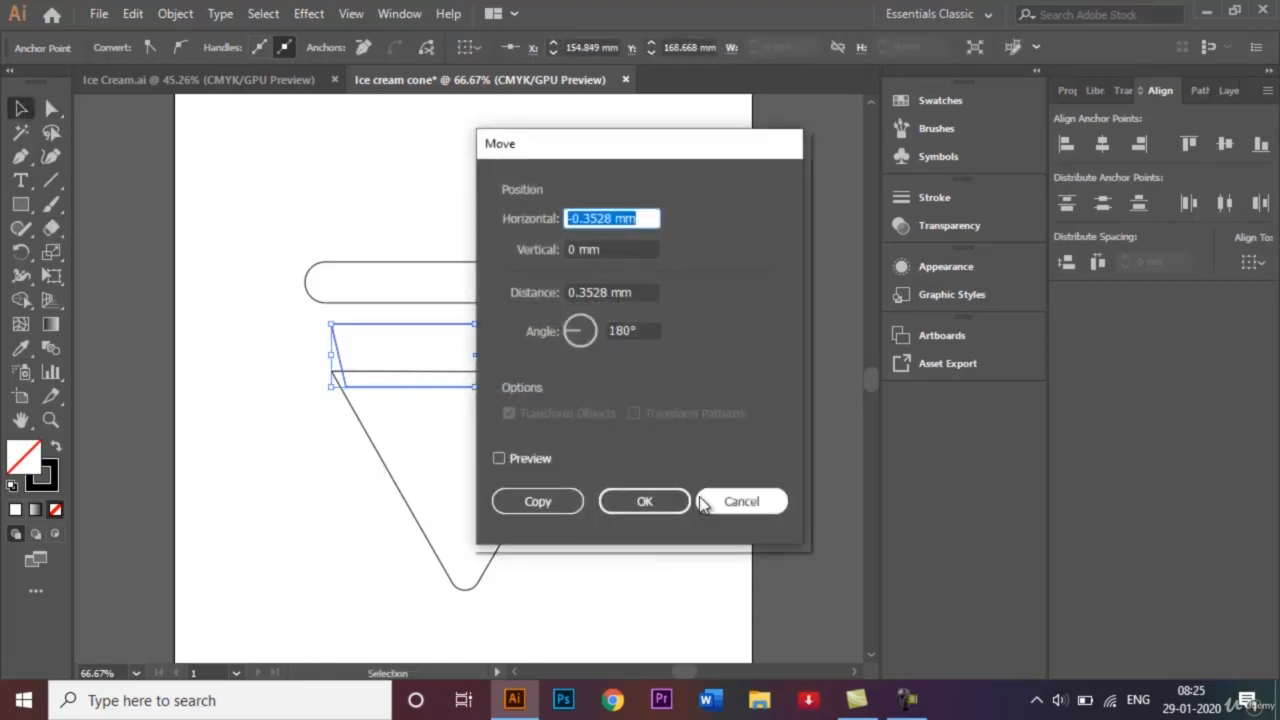
pyautogui.click(727, 503)
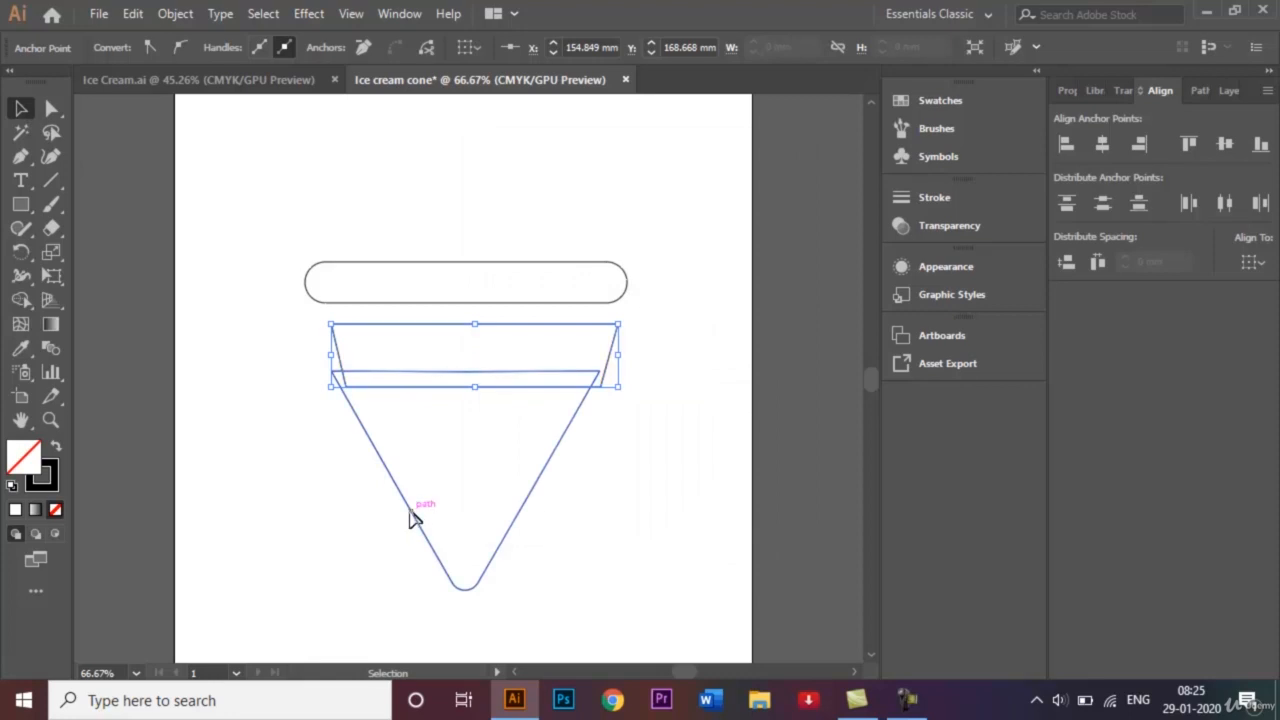
# Move the triangle further down and place the tapered band directly against the rim's underside, centred beneath it
pyautogui.moveTo(414, 514); pyautogui.dragTo(420, 566)
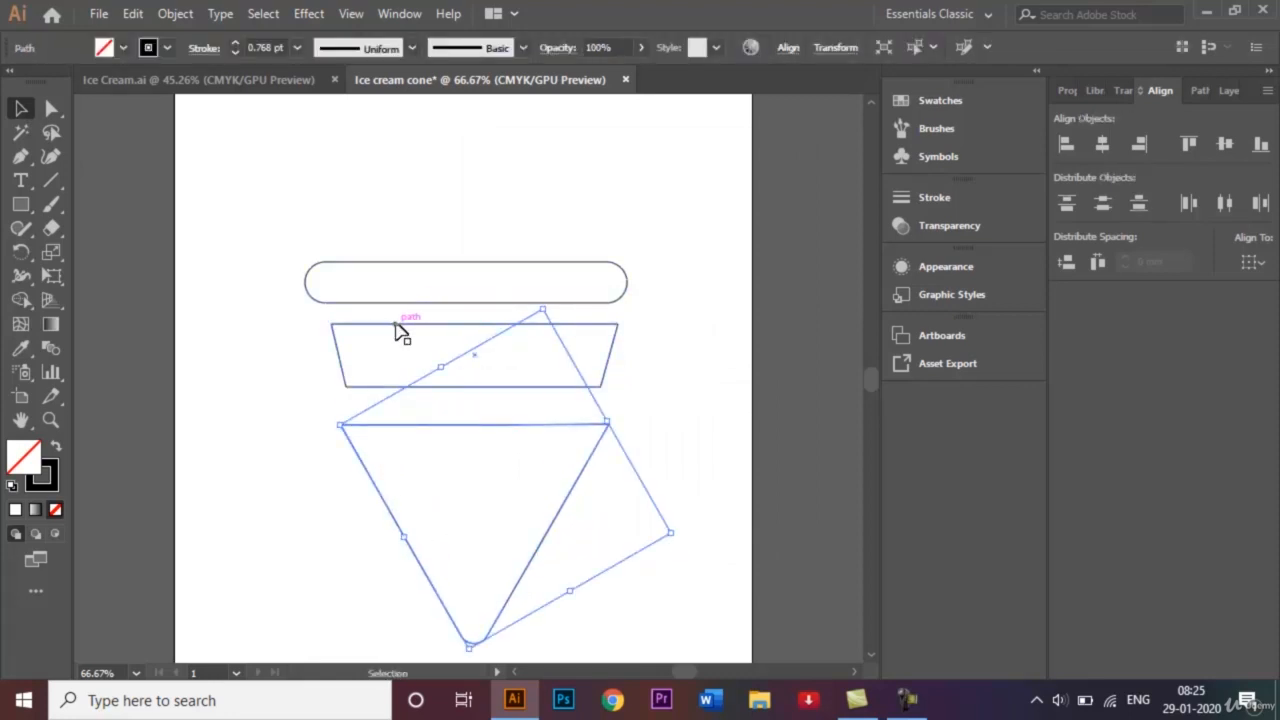
pyautogui.moveTo(397, 331); pyautogui.dragTo(395, 307)
pyautogui.click(652, 370)
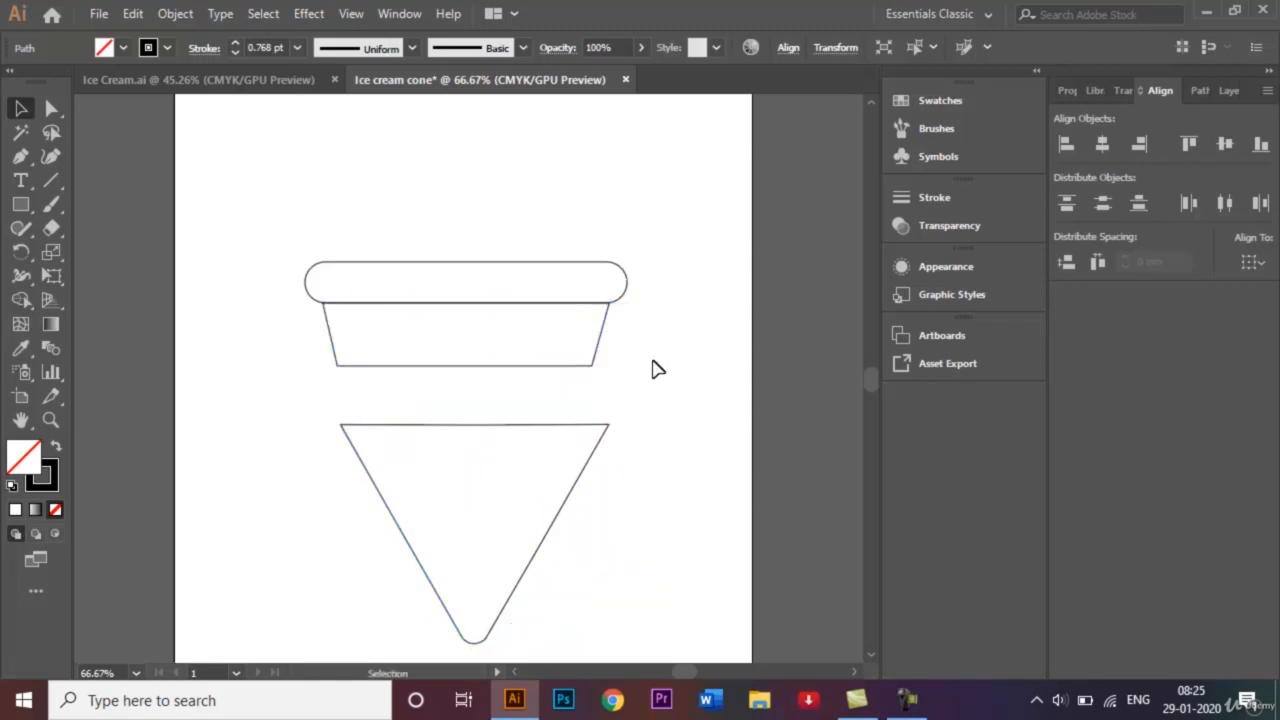
# Reduce the tapered band's height from its lower edge, keeping its upper edge on the rim
pyautogui.click(460, 366)
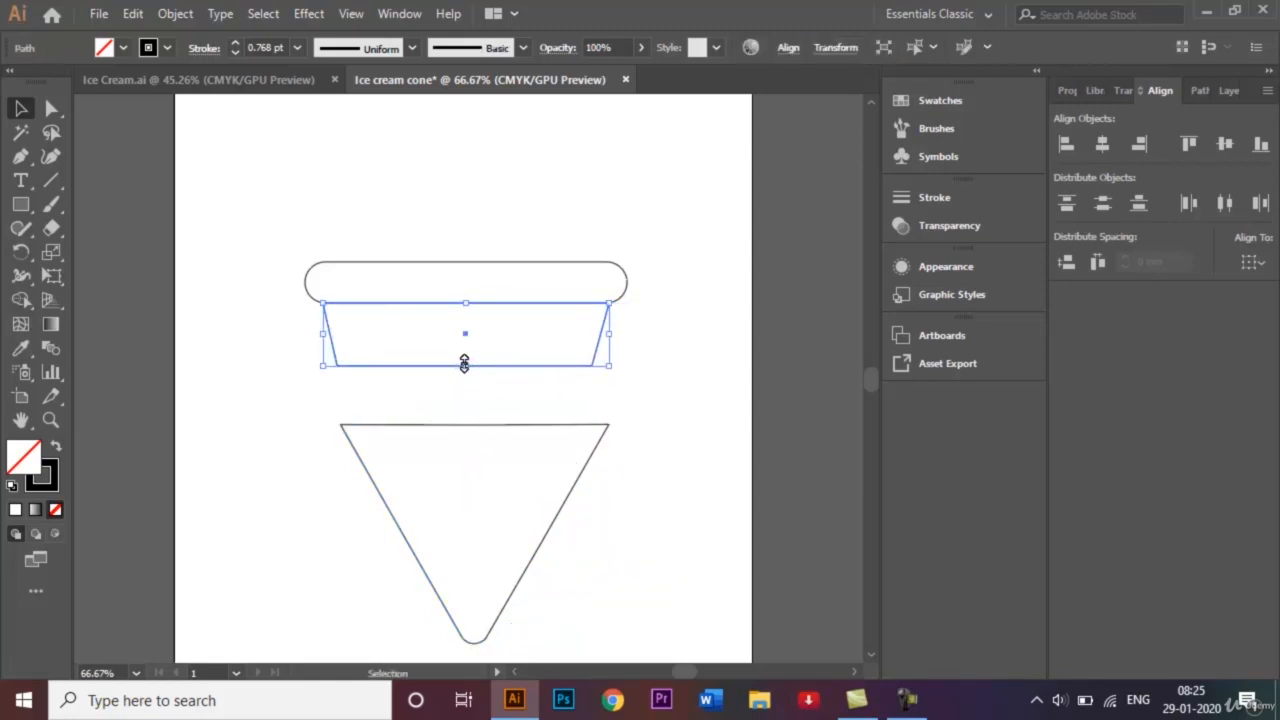
pyautogui.moveTo(467, 366); pyautogui.dragTo(467, 341)
pyautogui.click(481, 408)
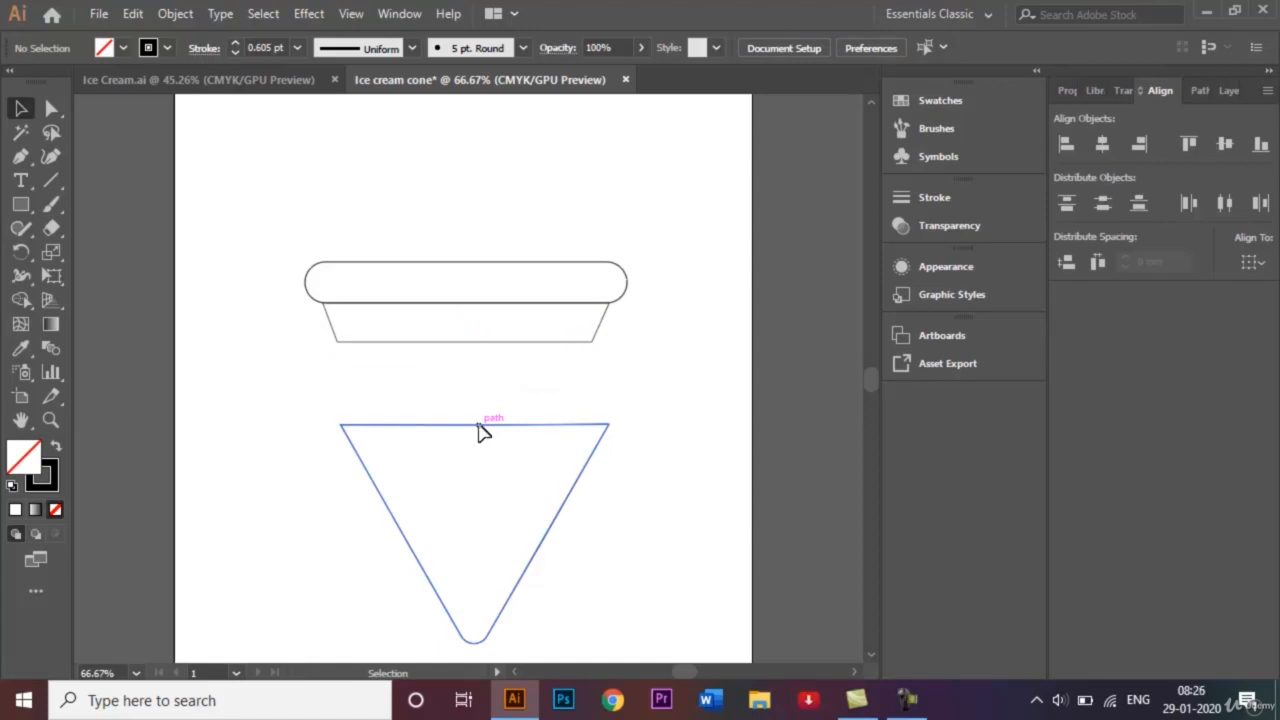
# Move the triangle up so its upper edge meets the lower edge of the tapered band, centred beneath it
pyautogui.moveTo(479, 426); pyautogui.dragTo(474, 351)
pyautogui.click(678, 342)
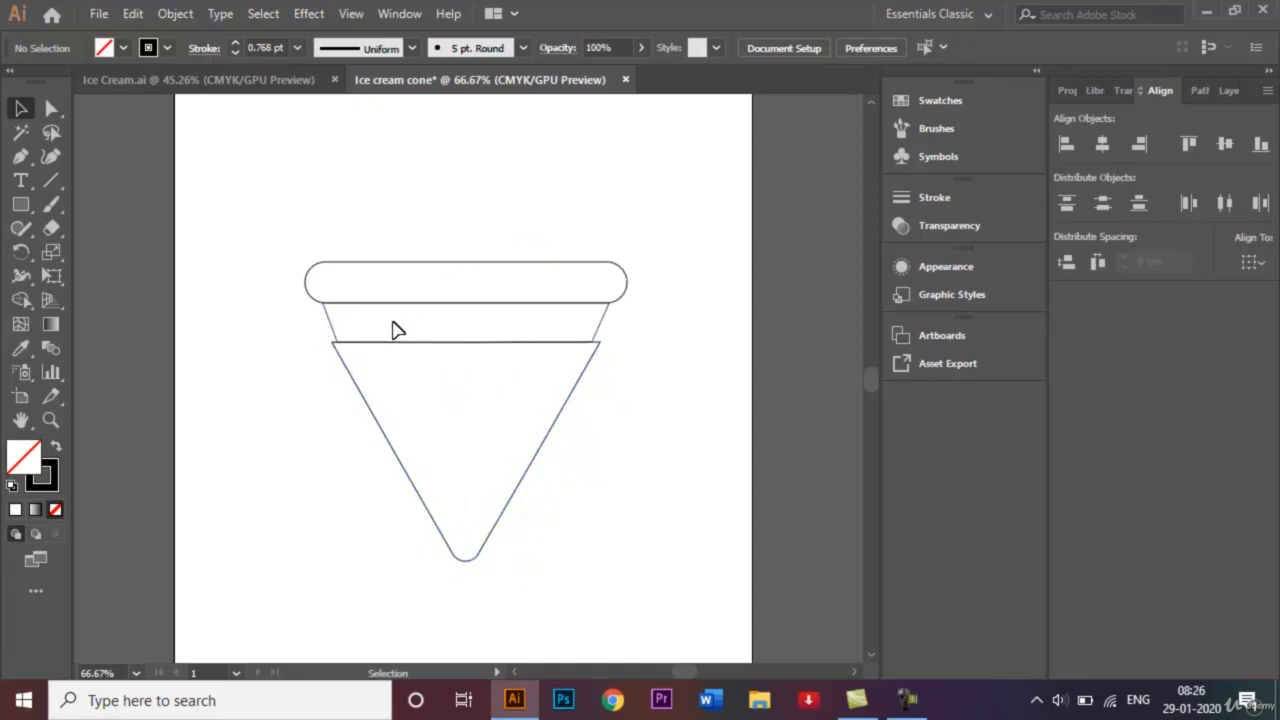
pyautogui.click(52, 108)
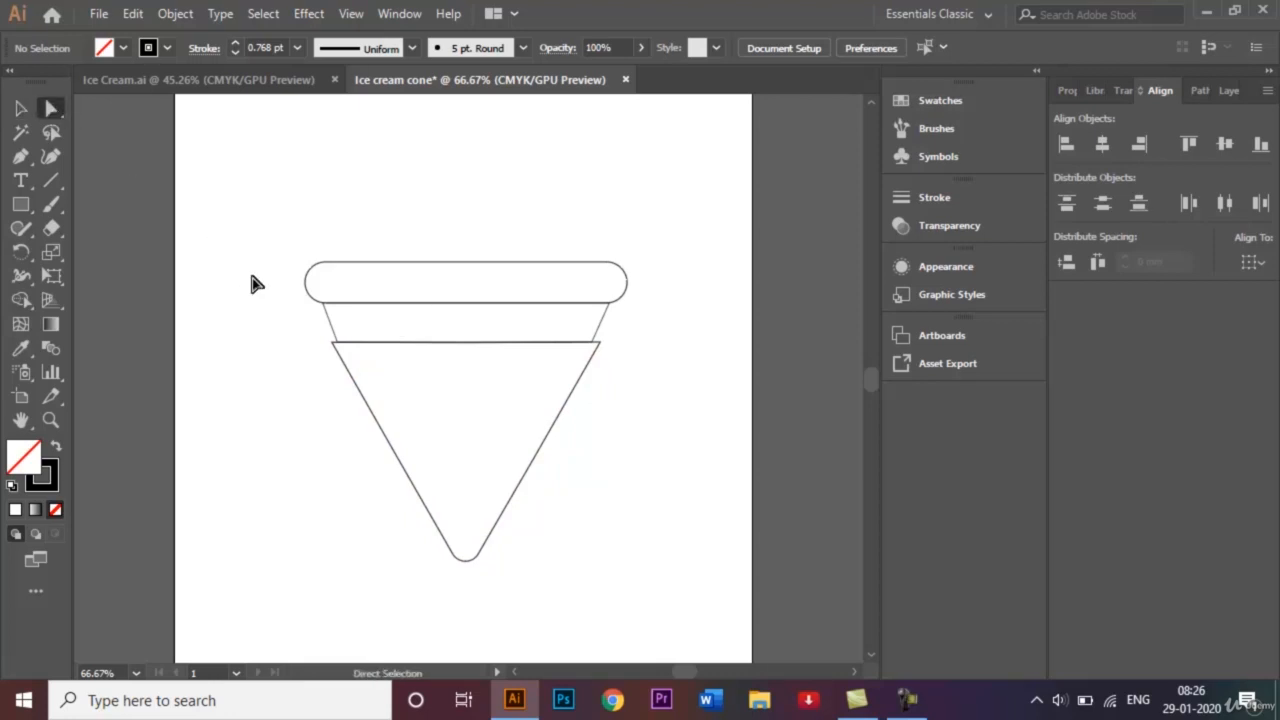
# Nudge the triangle's upper-left corner point inward so it meets the lower-left corner of the tapered band
pyautogui.click(333, 344)
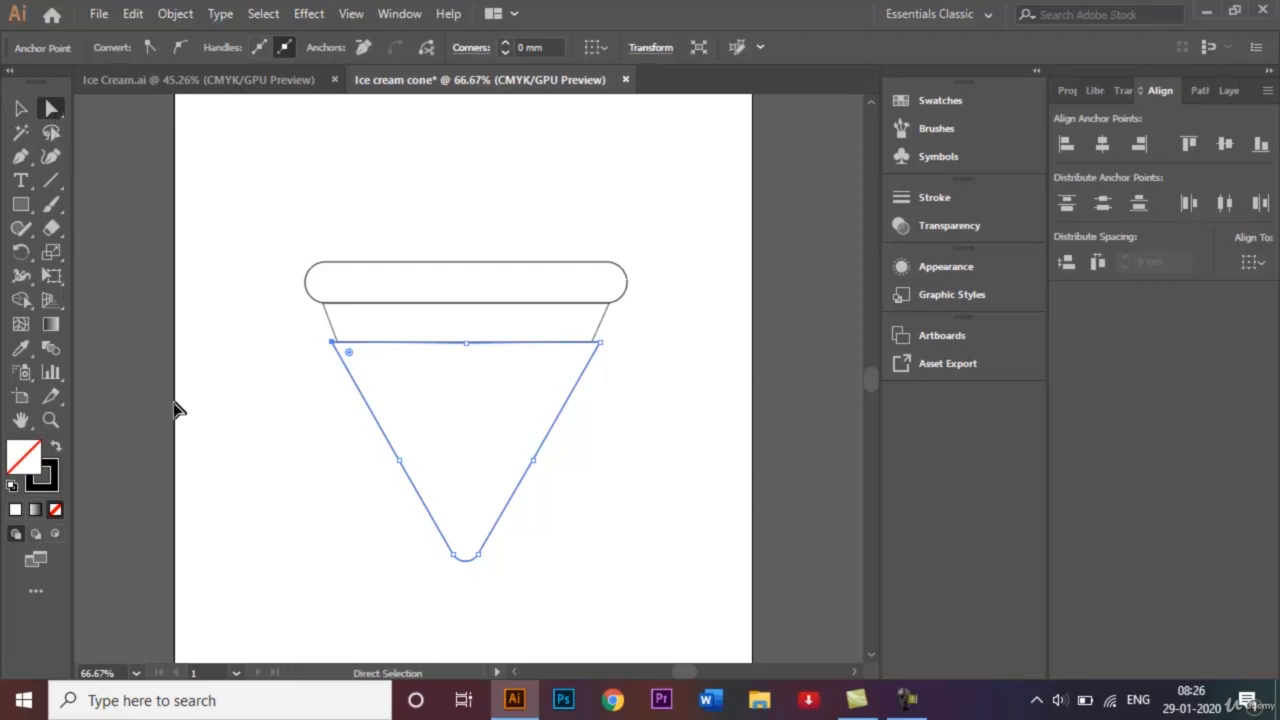
pyautogui.click(333, 343)
pyautogui.press('Right')
pyautogui.press('Right')
pyautogui.press('Right')
pyautogui.press('Right')
pyautogui.press('Right')
pyautogui.press('Right')
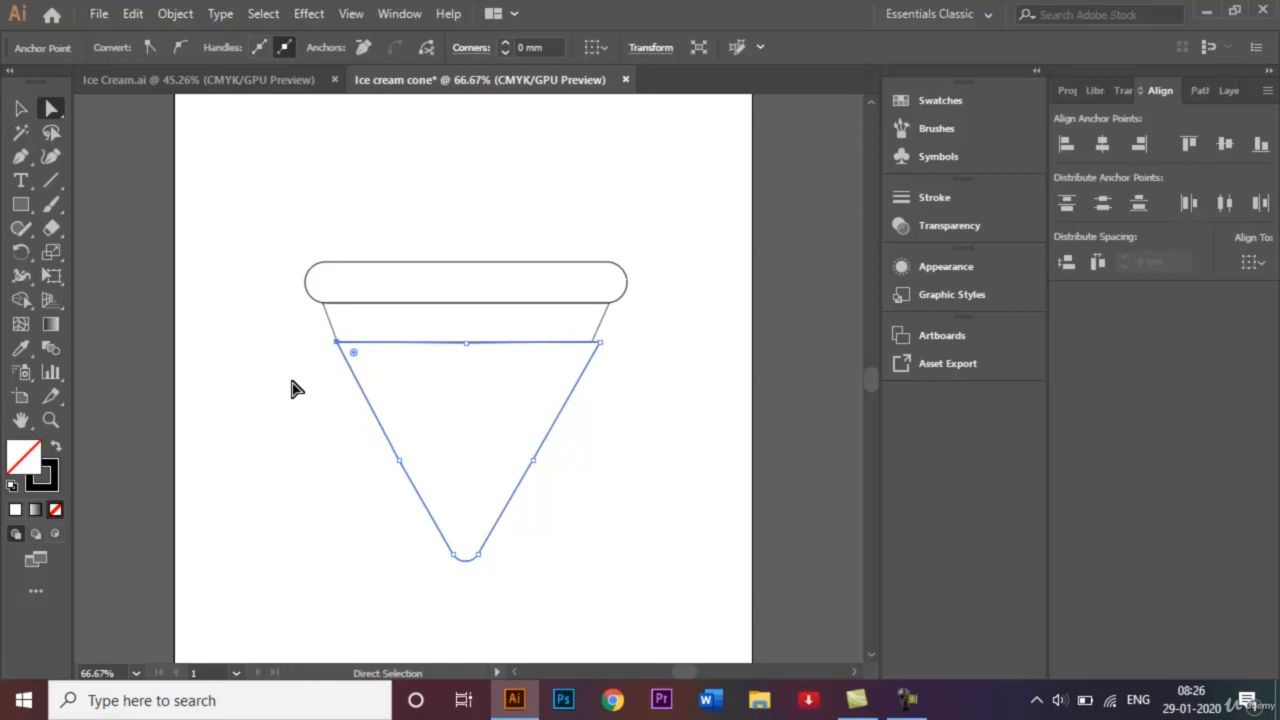
# Nudge the triangle's upper-right corner point inward so it meets the lower-right corner of the tapered band
pyautogui.click(599, 342)
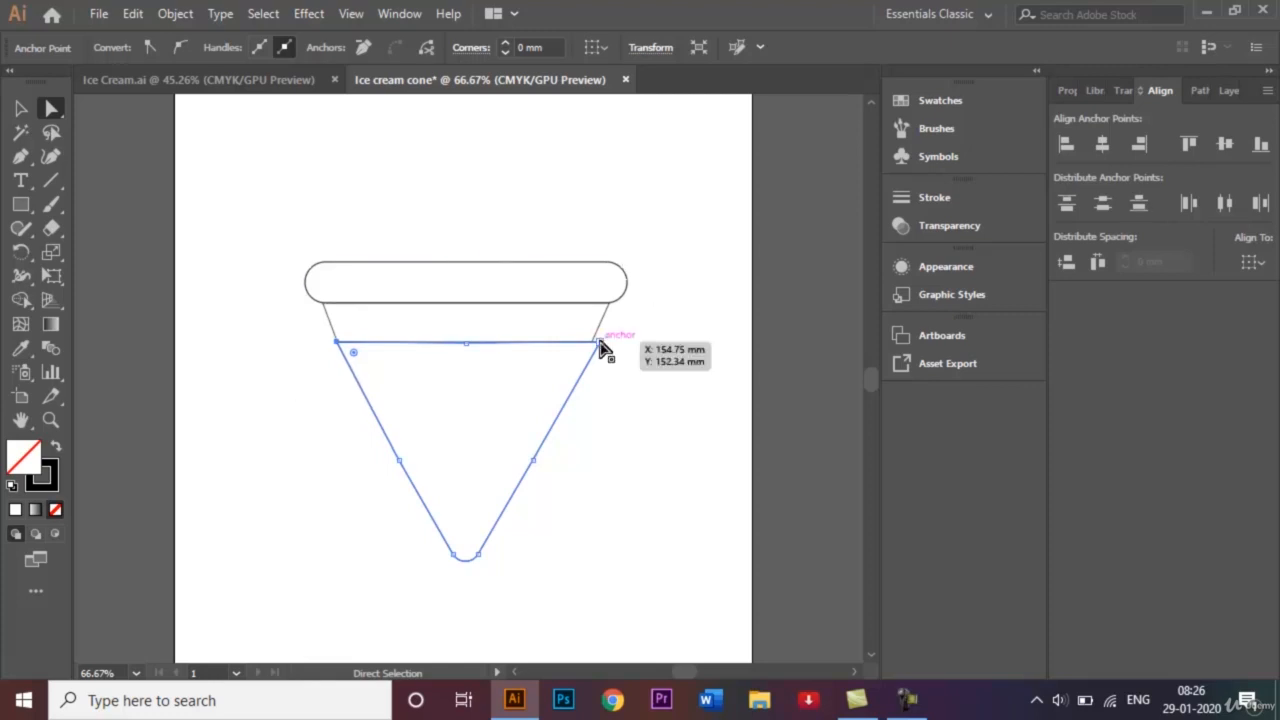
pyautogui.press('Left')
pyautogui.press('Left')
pyautogui.press('Left')
pyautogui.press('Left')
pyautogui.press('Left')
pyautogui.press('Left')
pyautogui.press('Left')
pyautogui.press('Left')
pyautogui.press('Left')
pyautogui.press('Left')
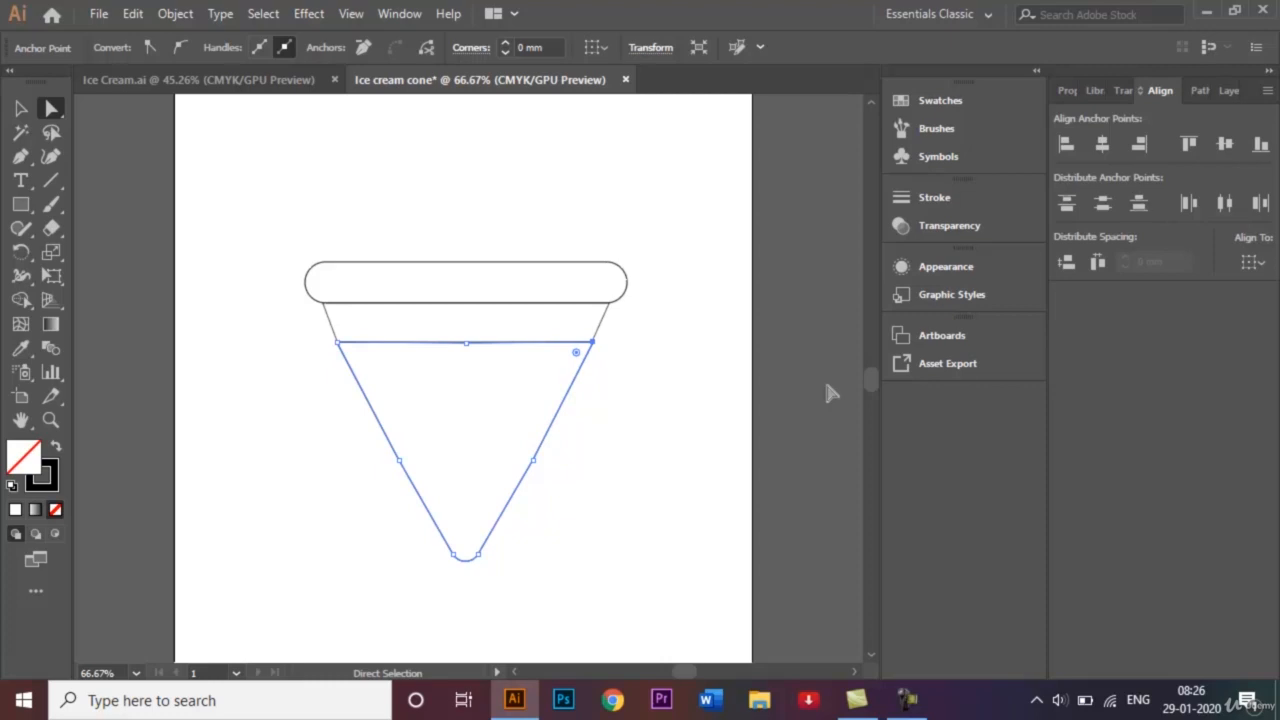
pyautogui.click(21, 108)
pyautogui.click(236, 254)
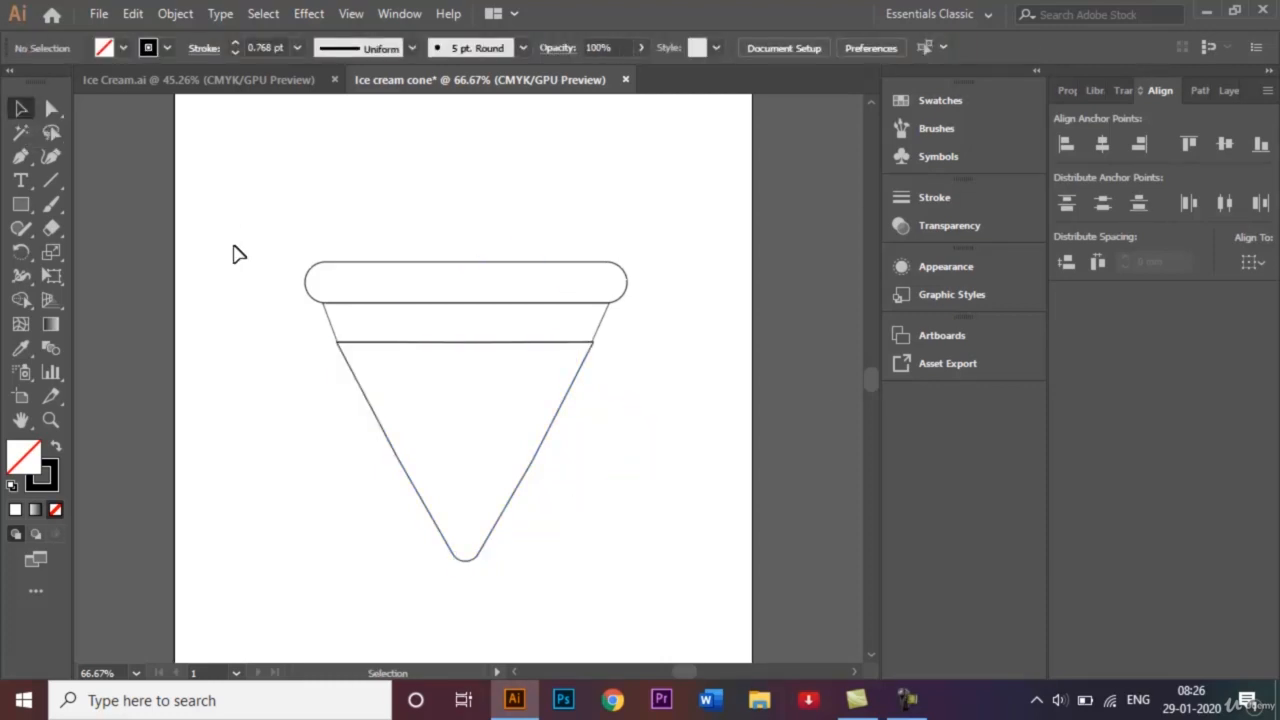
pyautogui.click(51, 108)
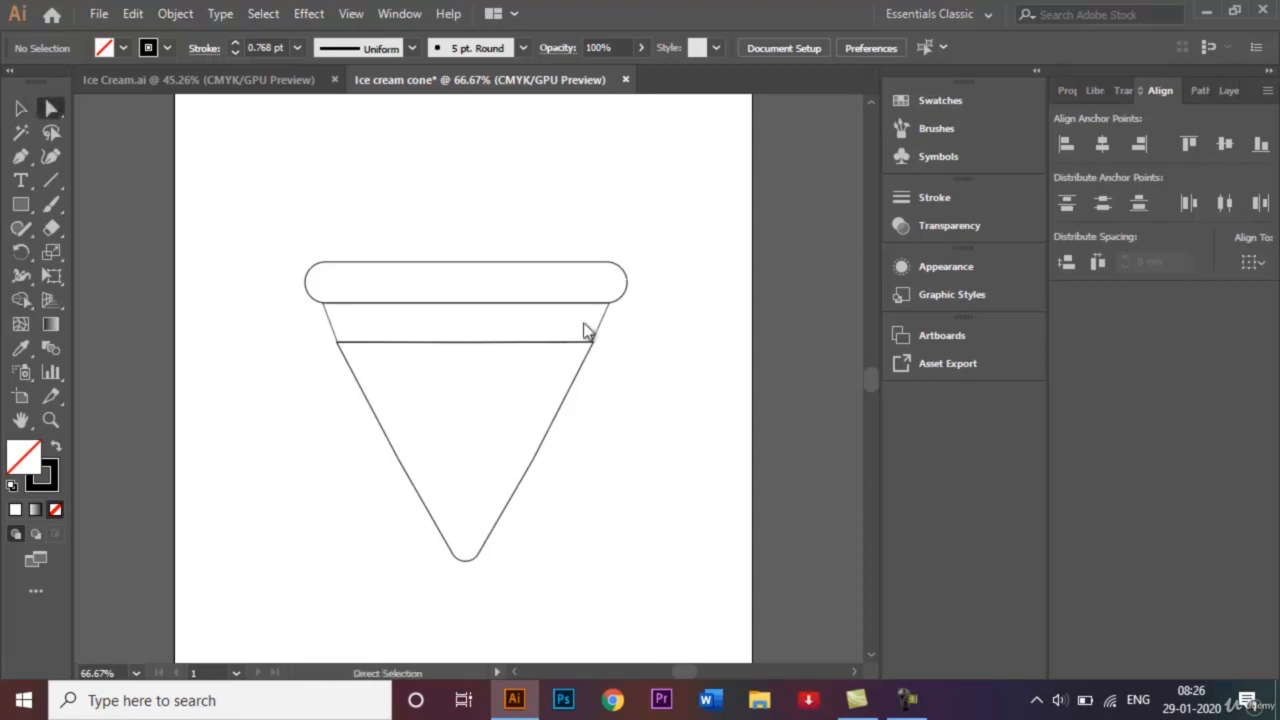
pyautogui.click(593, 343)
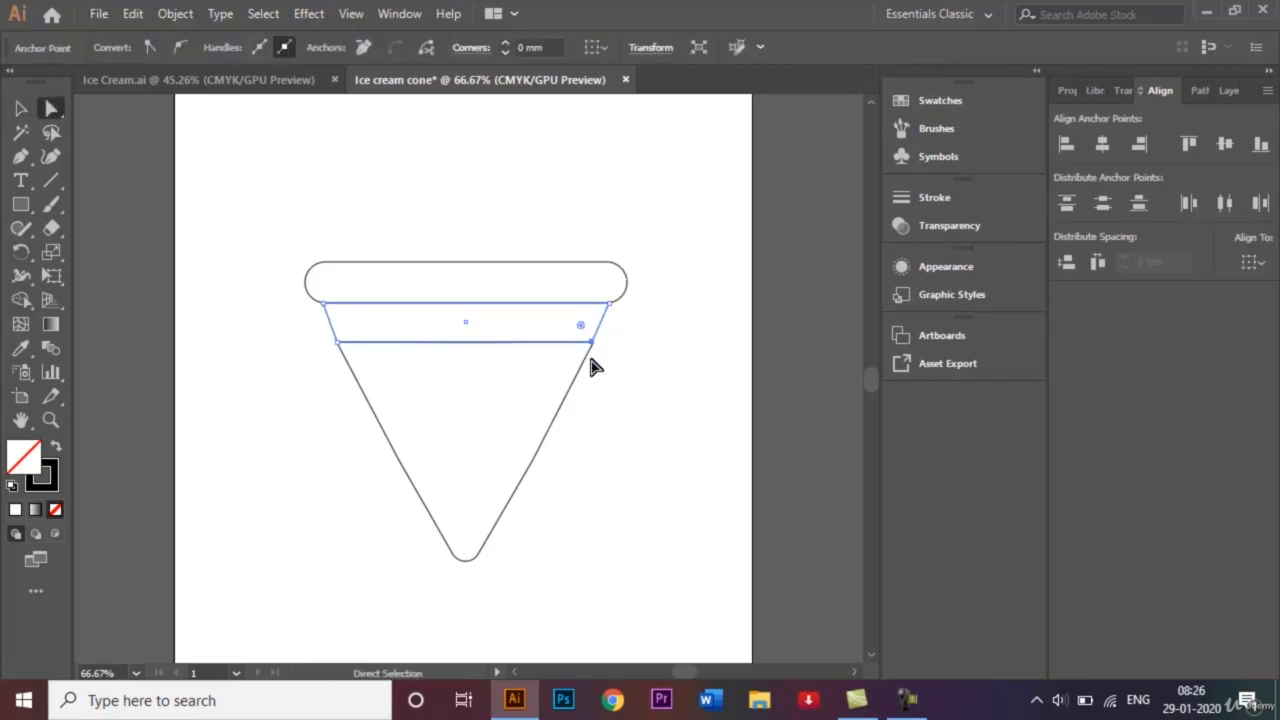
pyautogui.click(591, 358)
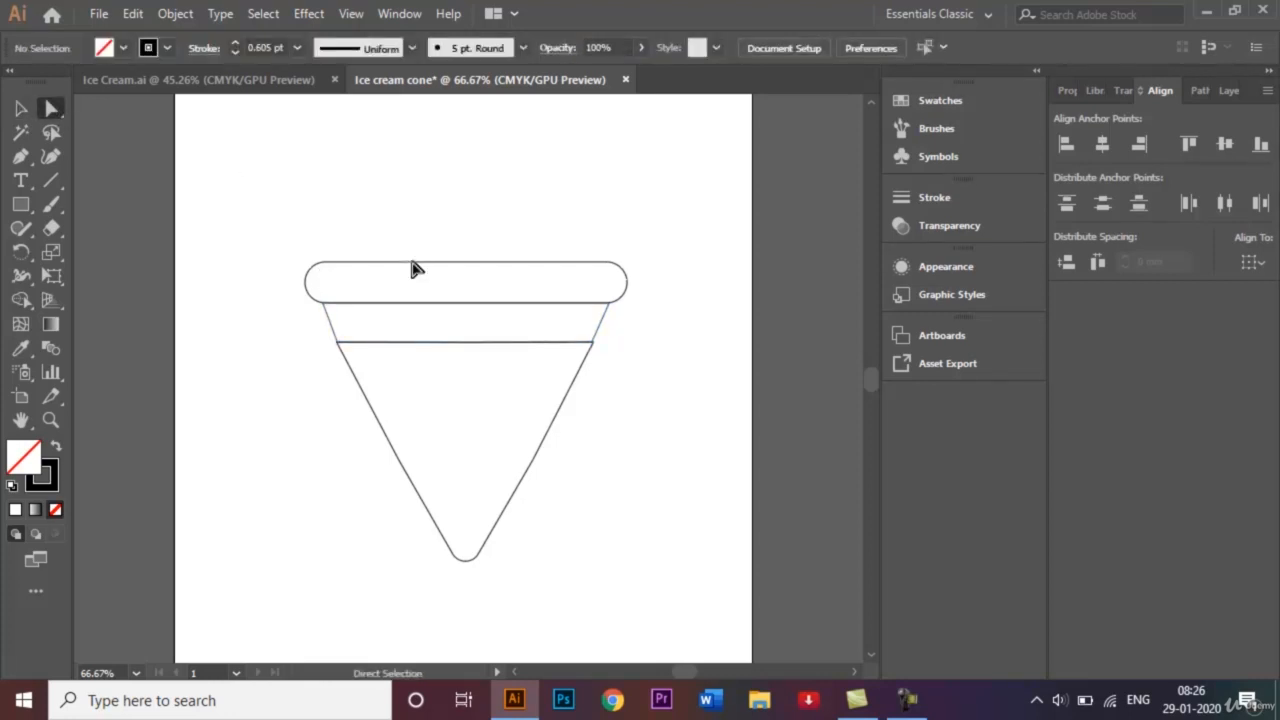
pyautogui.click(593, 350)
pyautogui.click(21, 108)
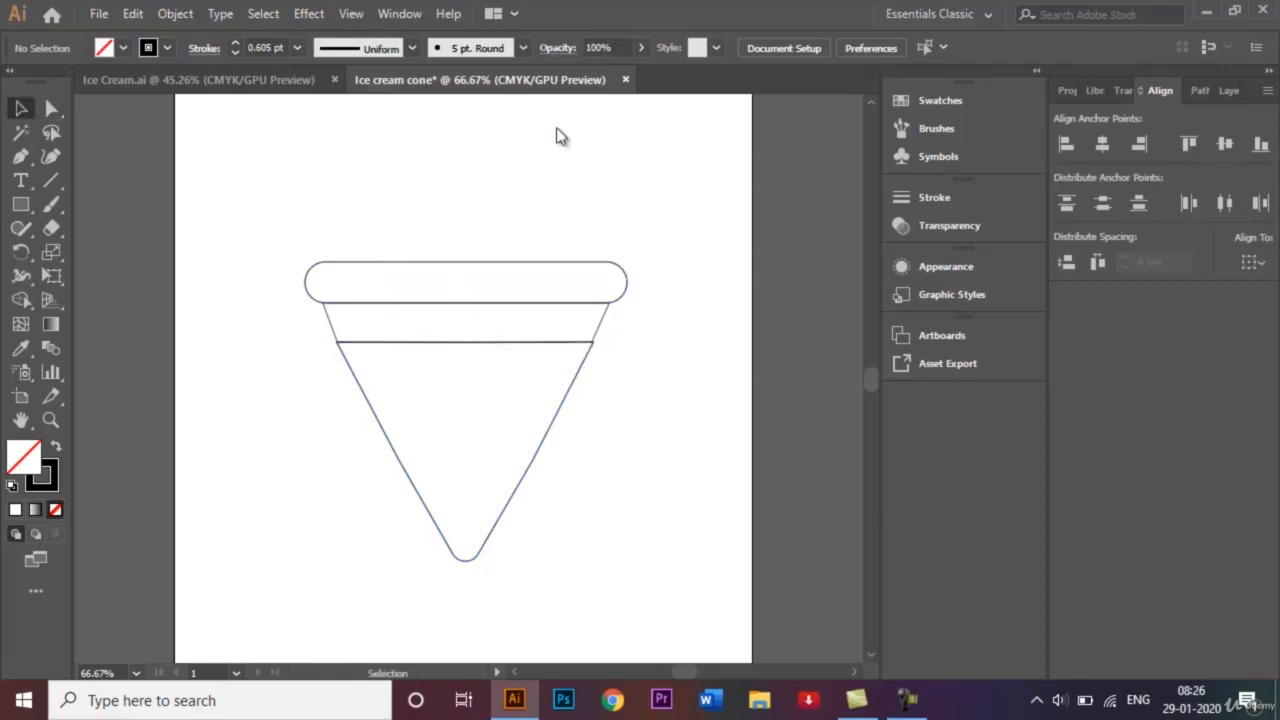
# Shift the whole triangle very slightly down so its upper corner points separate from those of the tapered band
pyautogui.hotkey('ctrl', '+')
pyautogui.hotkey('ctrl', '+')
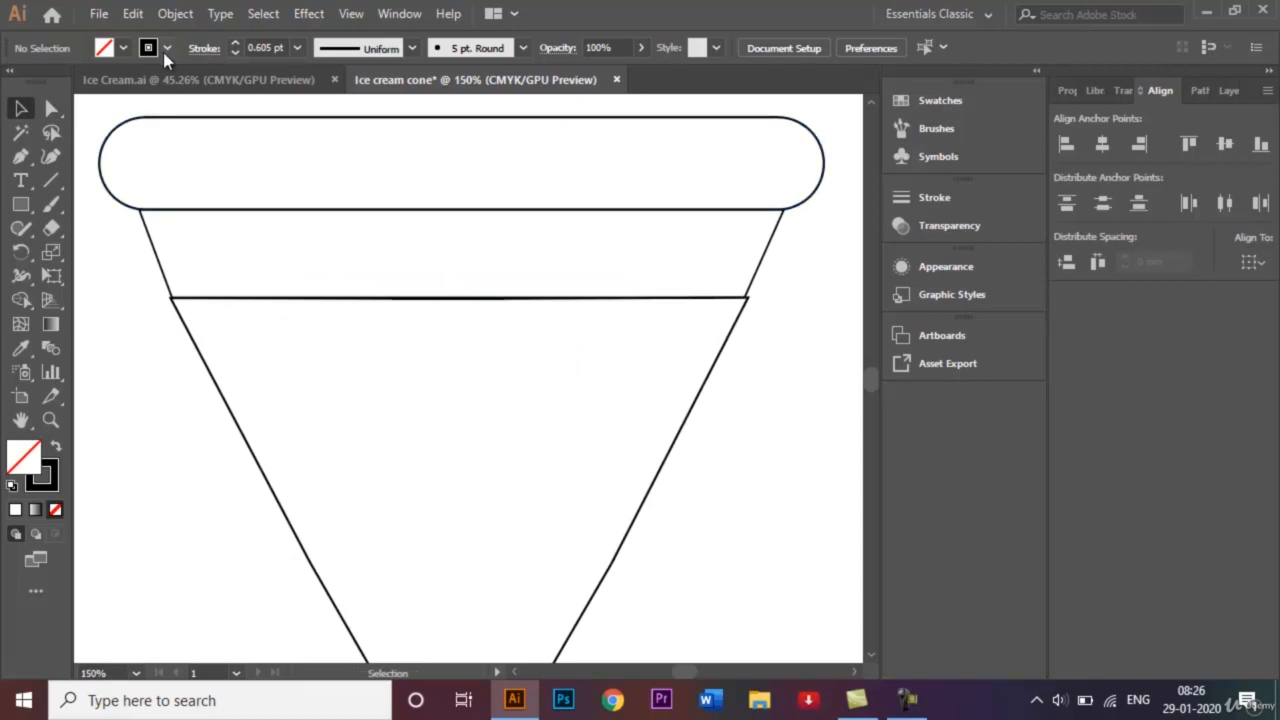
pyautogui.click(53, 109)
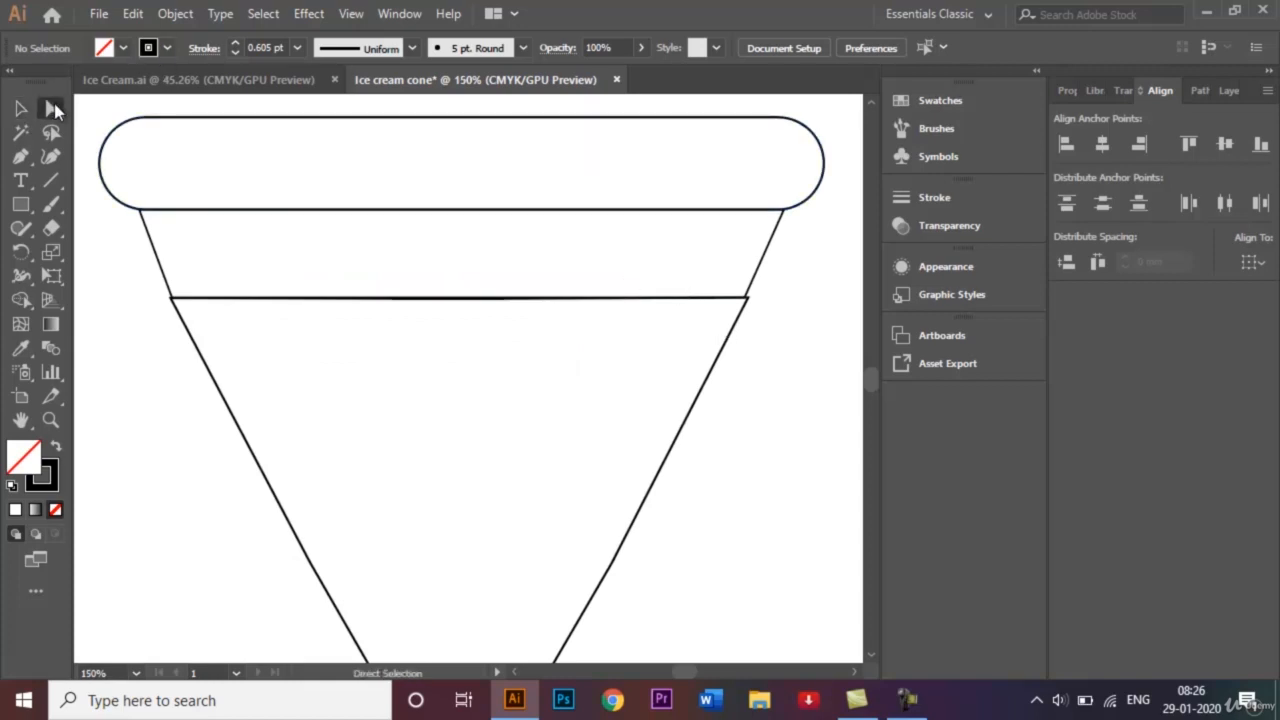
pyautogui.click(749, 298)
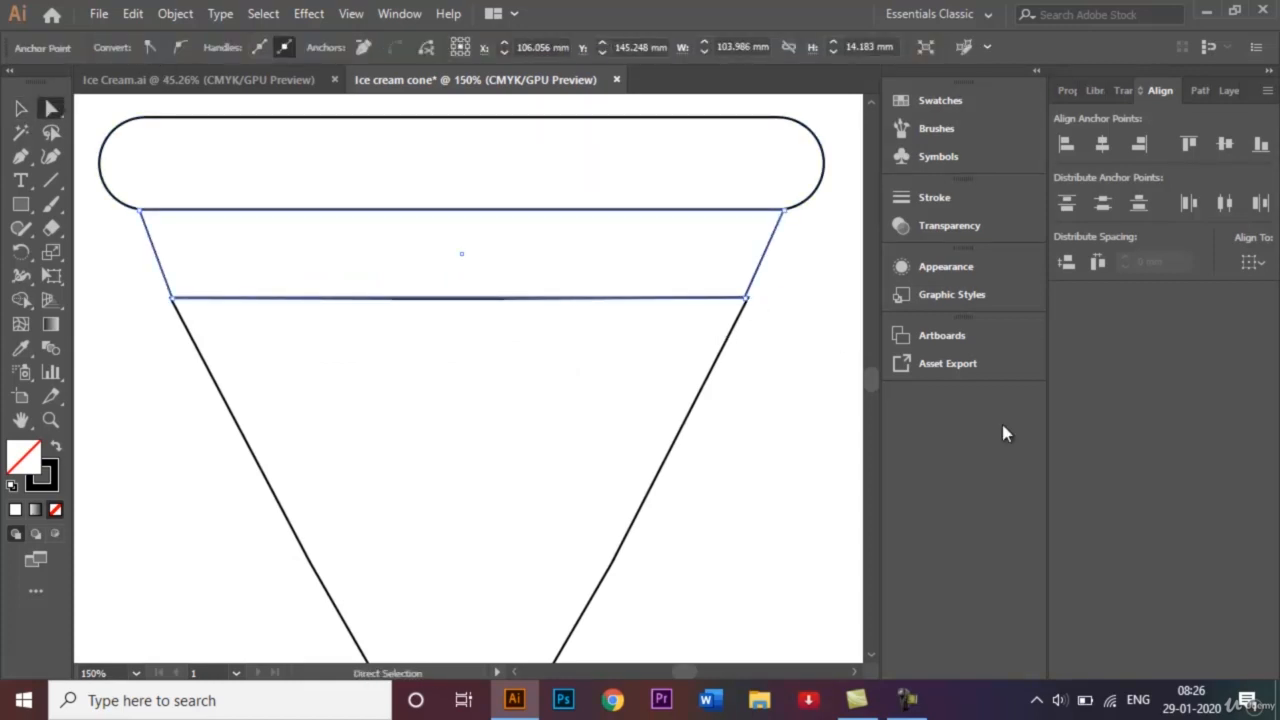
pyautogui.click(21, 108)
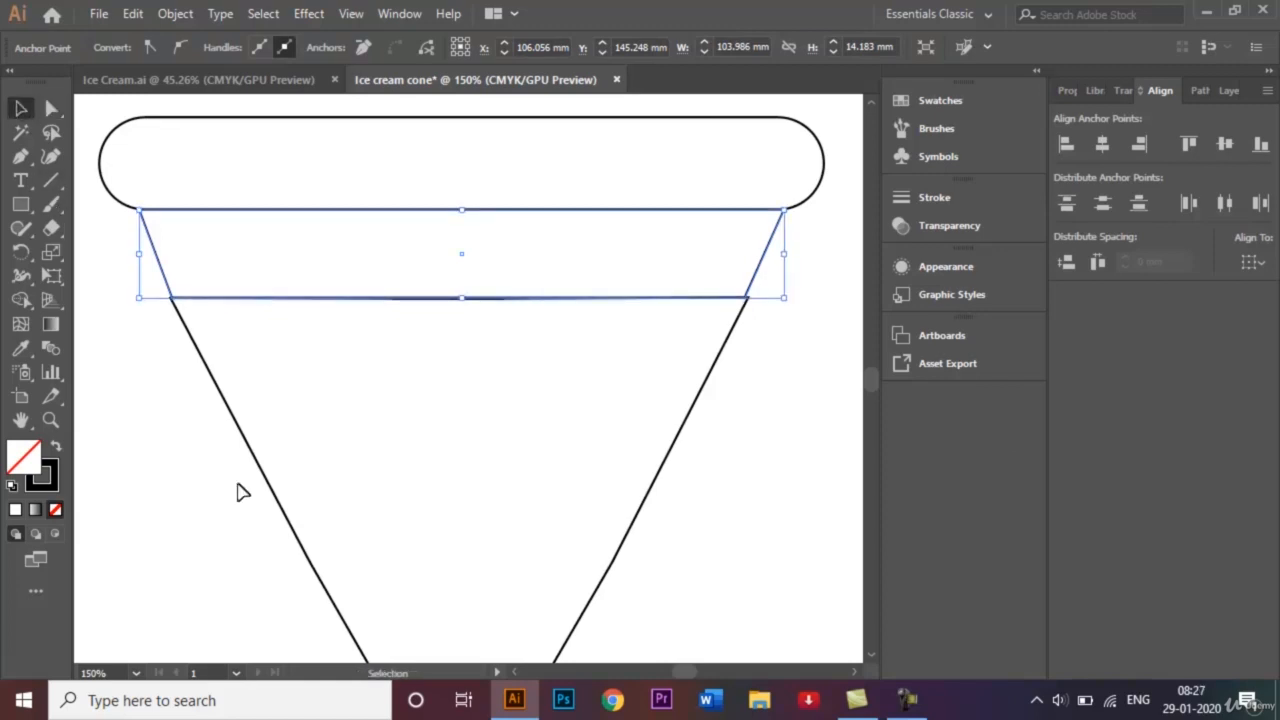
pyautogui.click(283, 436)
pyautogui.click(249, 449)
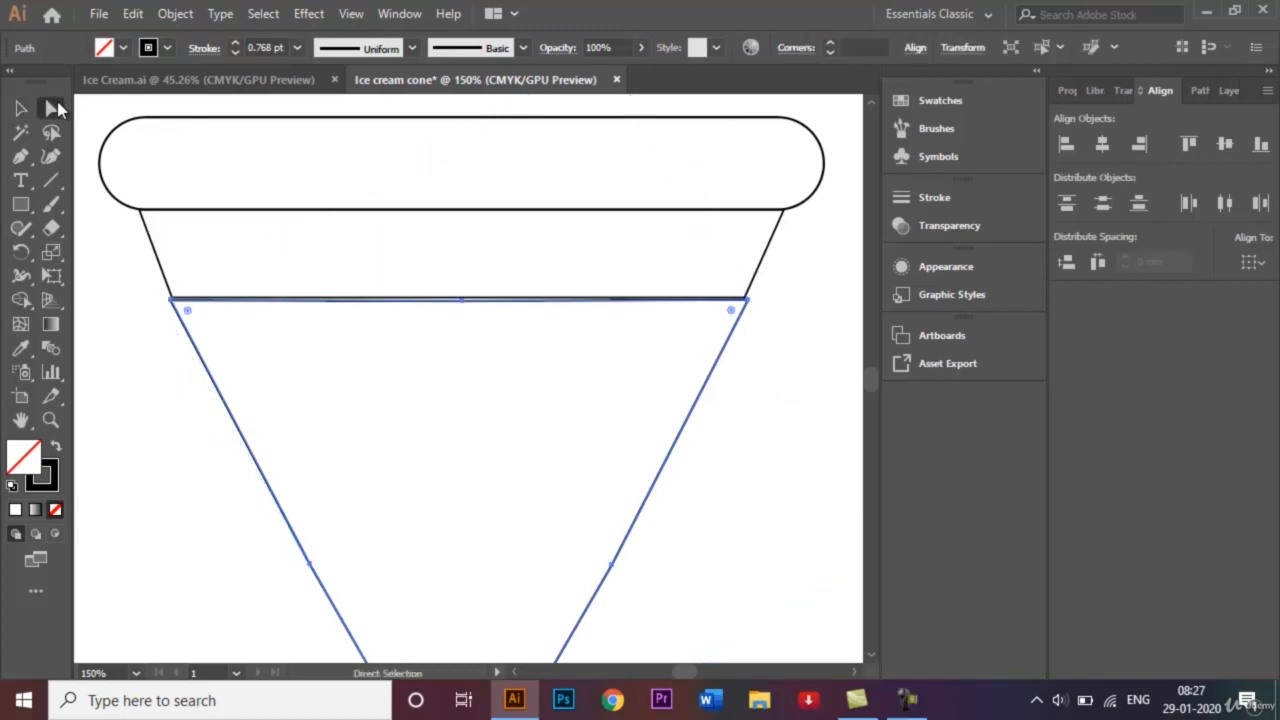
# Fine-tune the triangle's two upper corner points slightly inward to line up with the lower corners of the tapered band
pyautogui.click(51, 108)
pyautogui.click(749, 301)
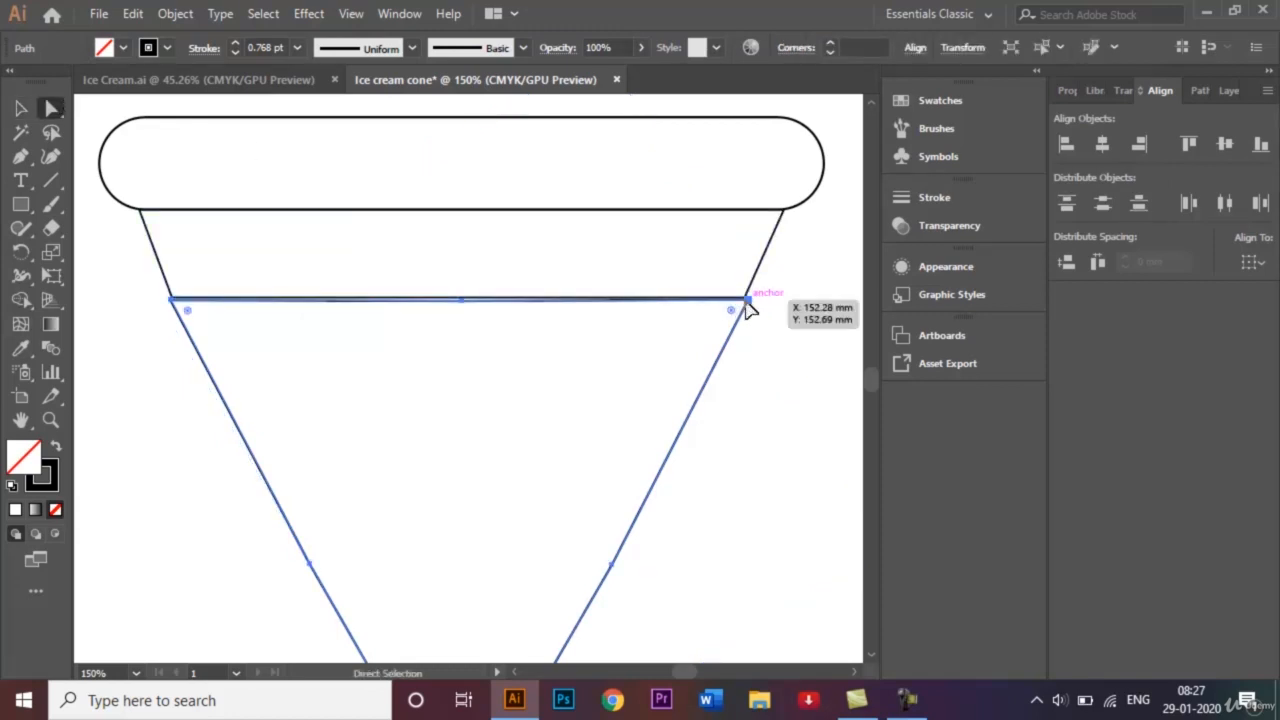
pyautogui.press('Left')
pyautogui.press('Left')
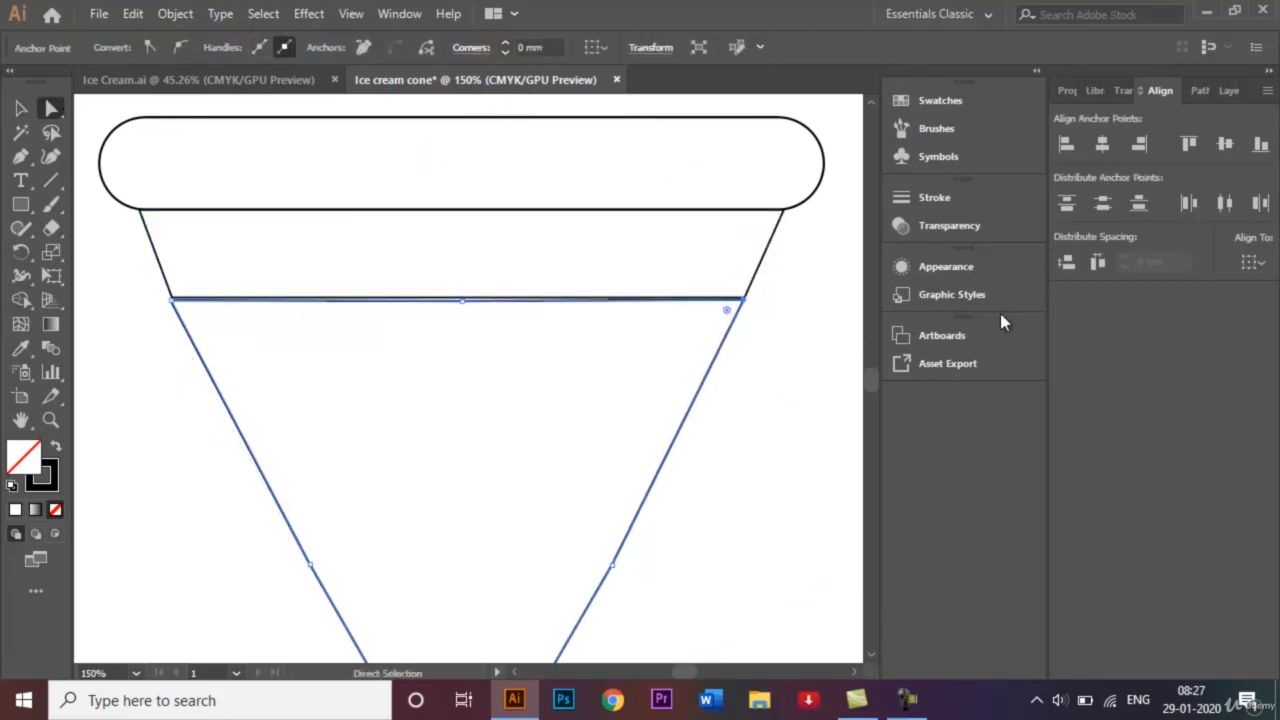
pyautogui.click(171, 302)
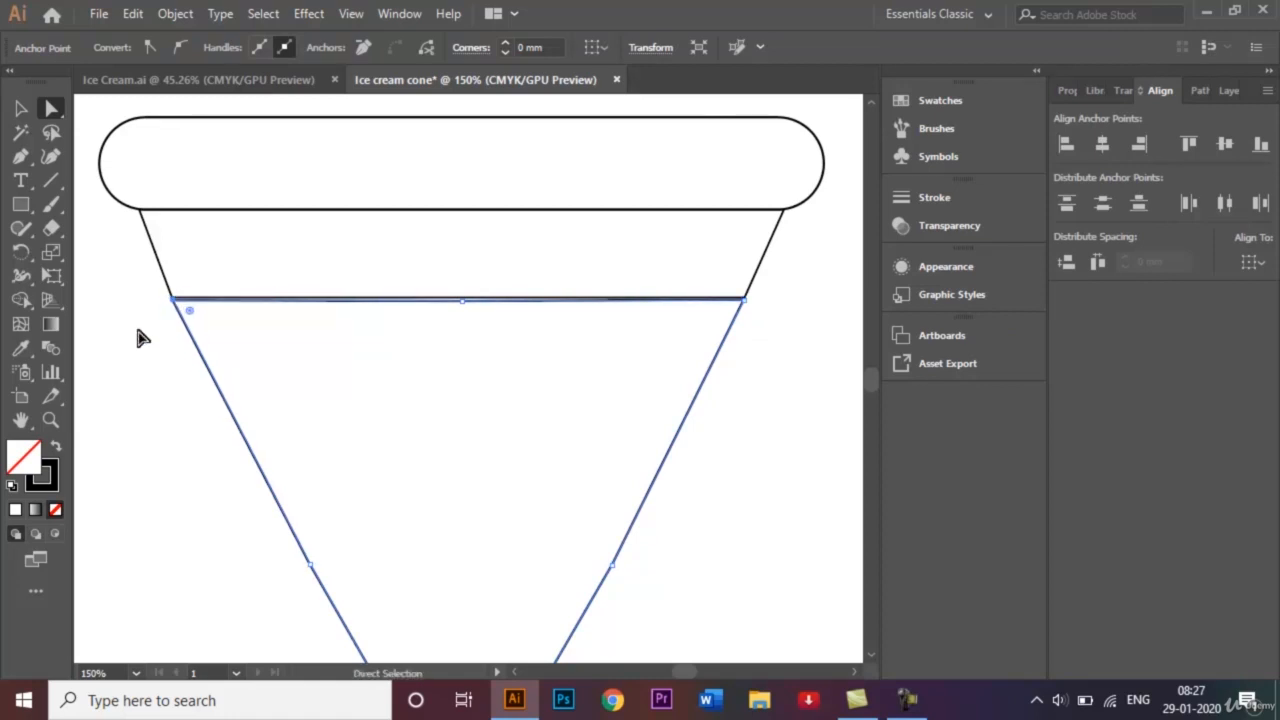
pyautogui.click(20, 108)
pyautogui.click(110, 382)
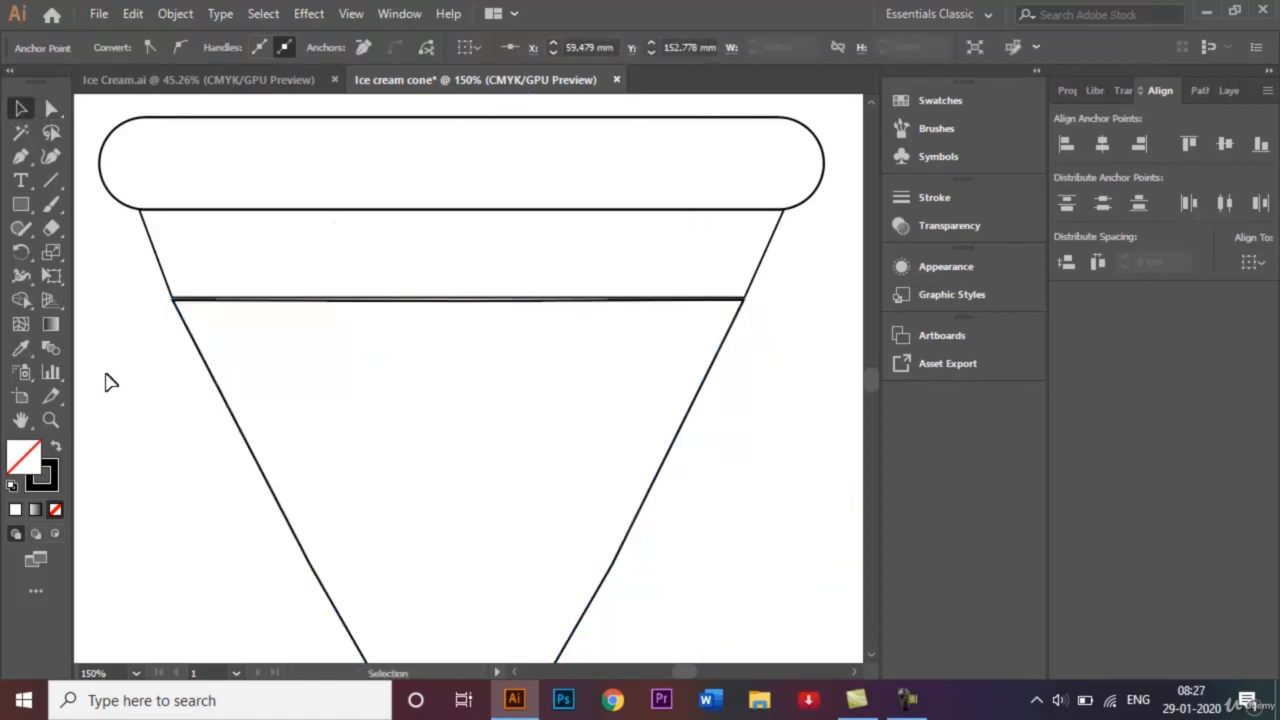
# Nudge the triangle back up so its upper edge lies on the lower edge of the tapered band
pyautogui.click(232, 422)
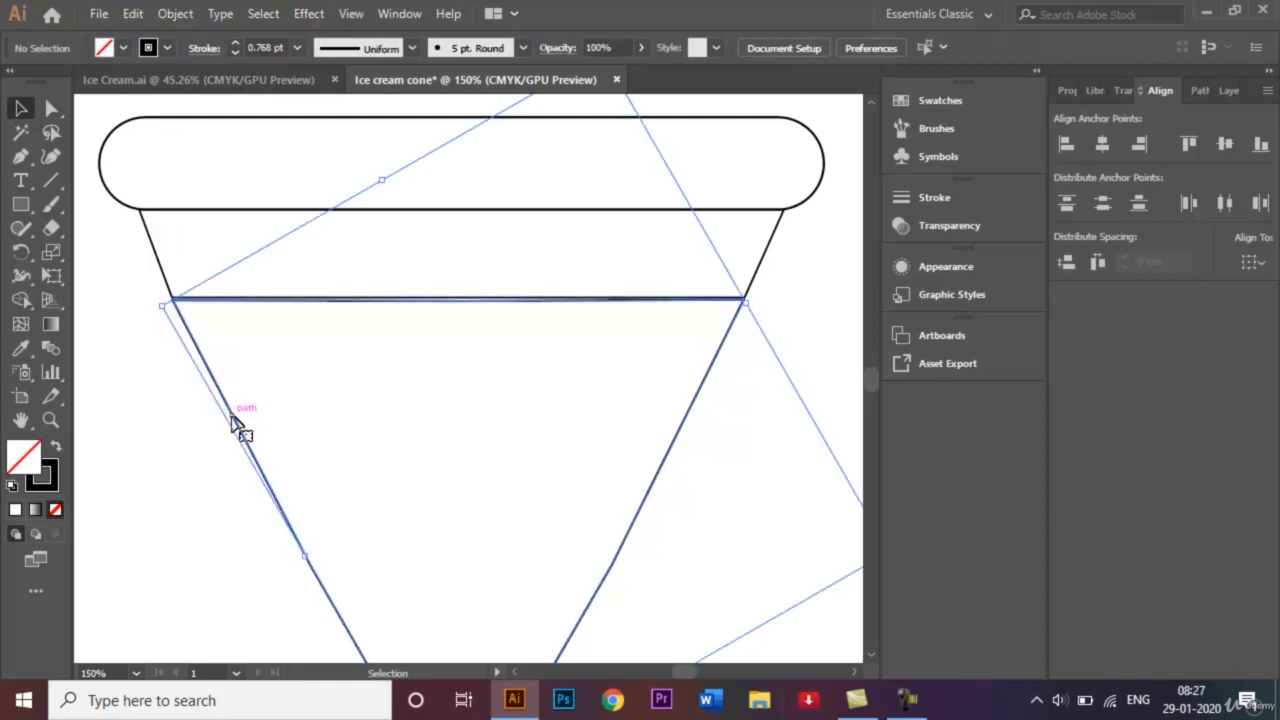
pyautogui.click(232, 422)
pyautogui.press('Up')
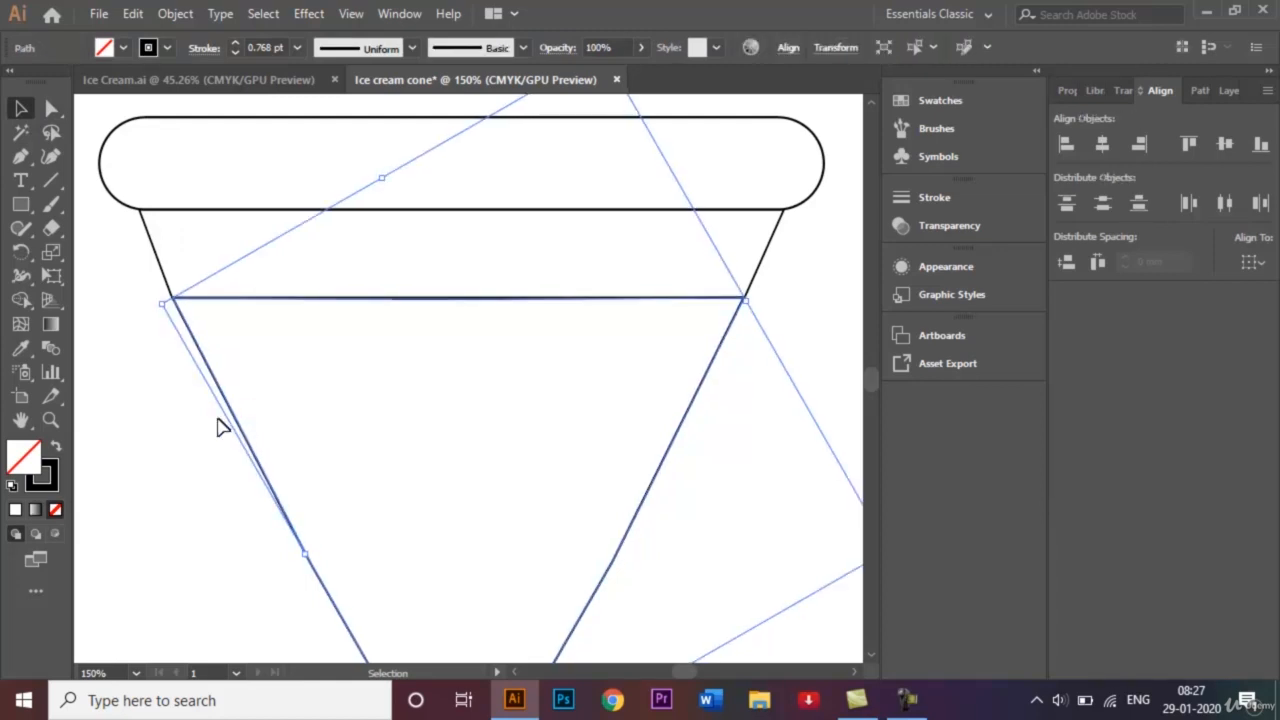
pyautogui.click(140, 374)
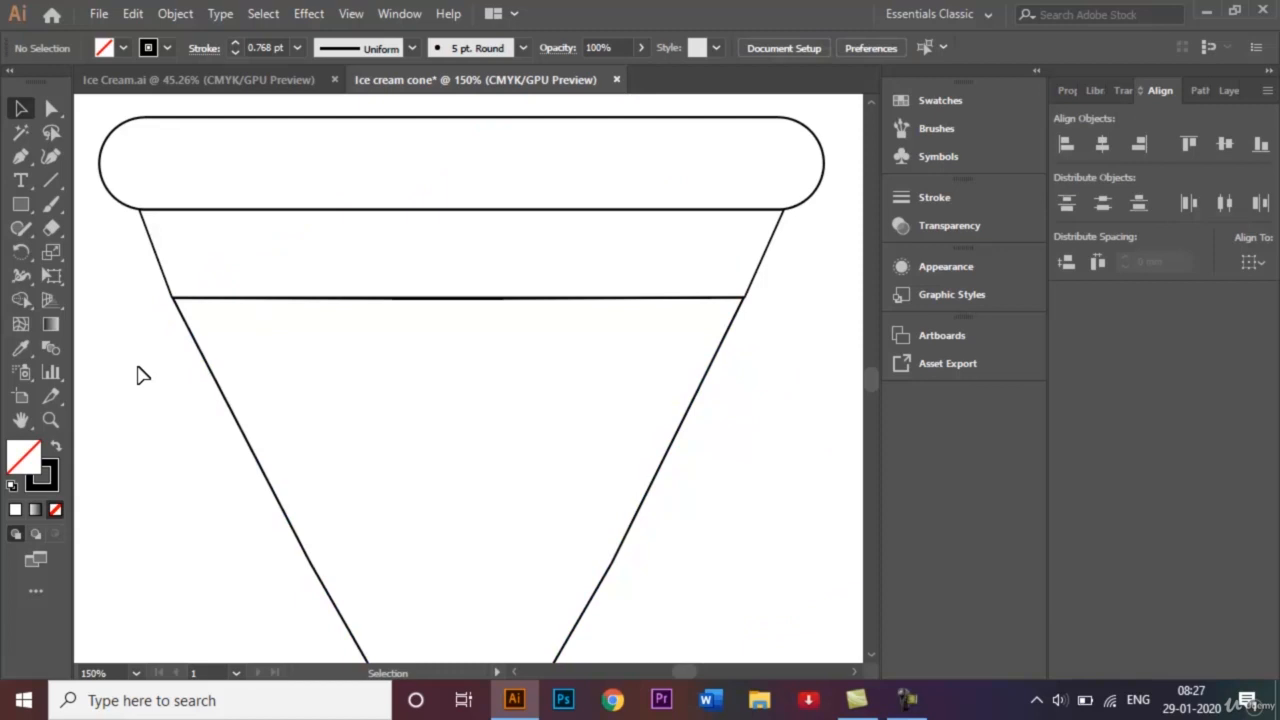
pyautogui.hotkey('ctrl', '0')
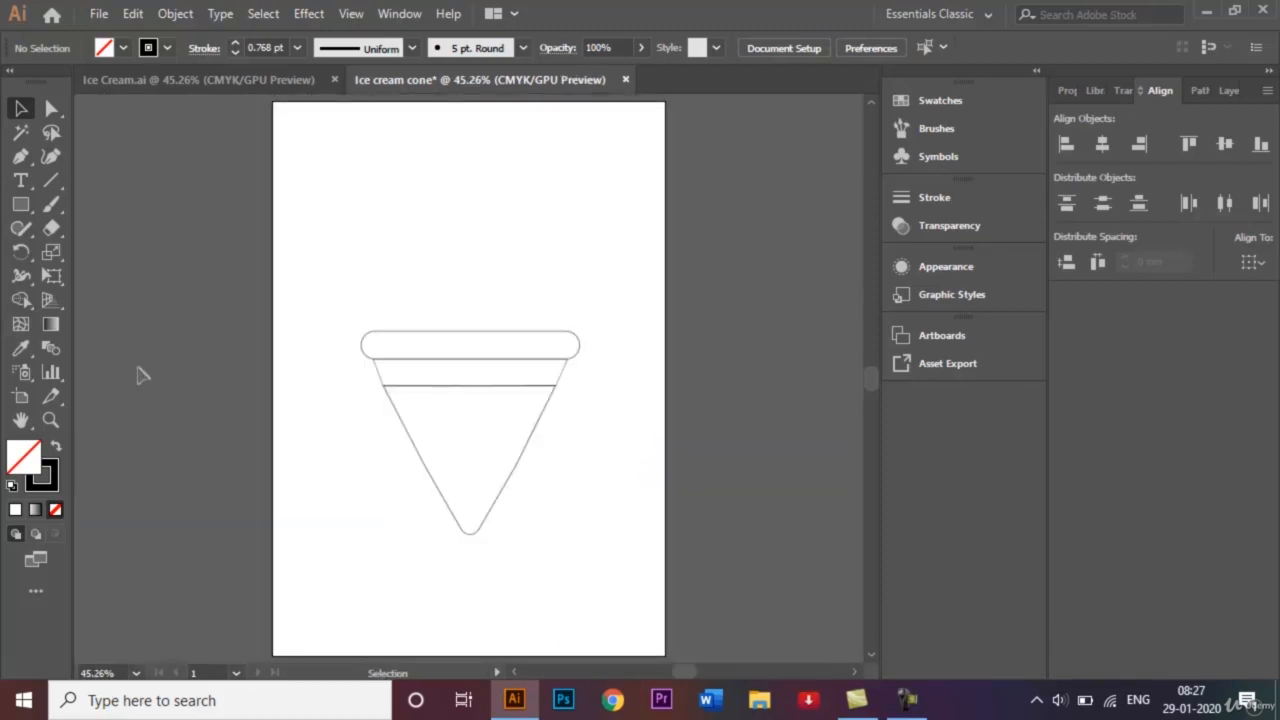
# Check the finished Ice Cream.ai reference, and draw a line on the Cone layer sloping down from the band past the triangle's right side
pyautogui.click(155, 82)
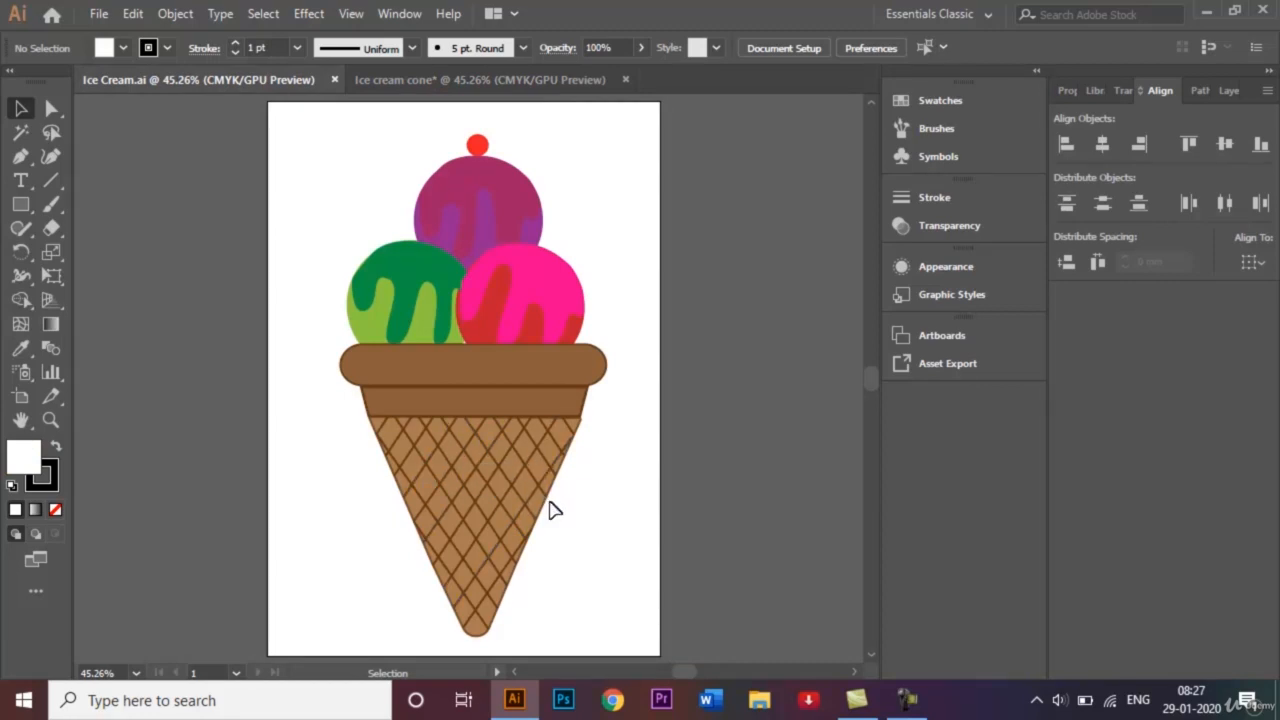
pyautogui.click(497, 77)
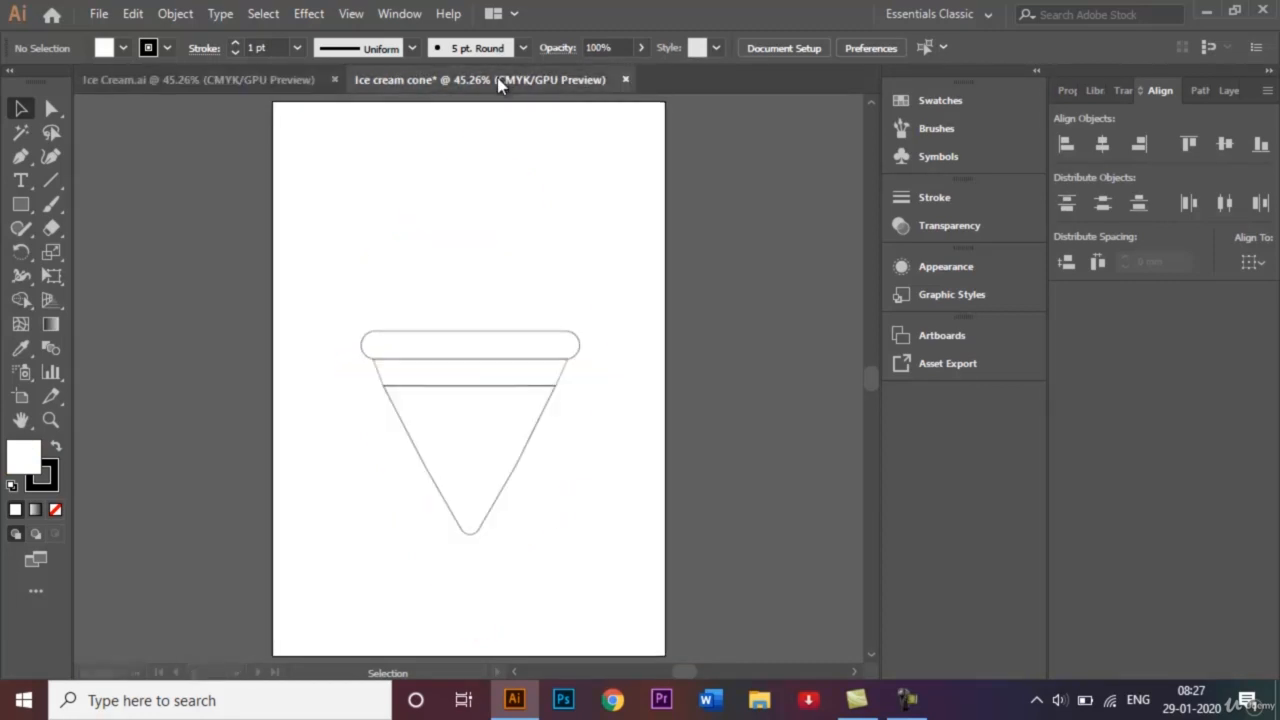
pyautogui.click(1227, 91)
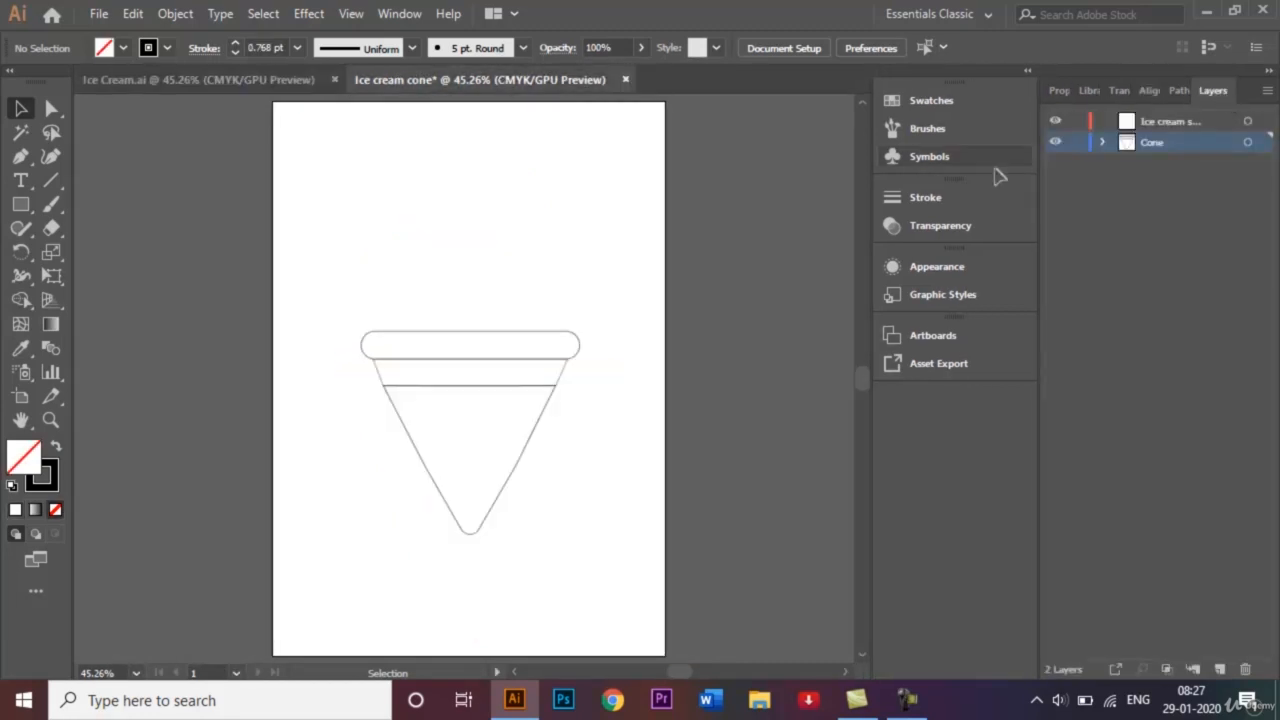
pyautogui.click(52, 183)
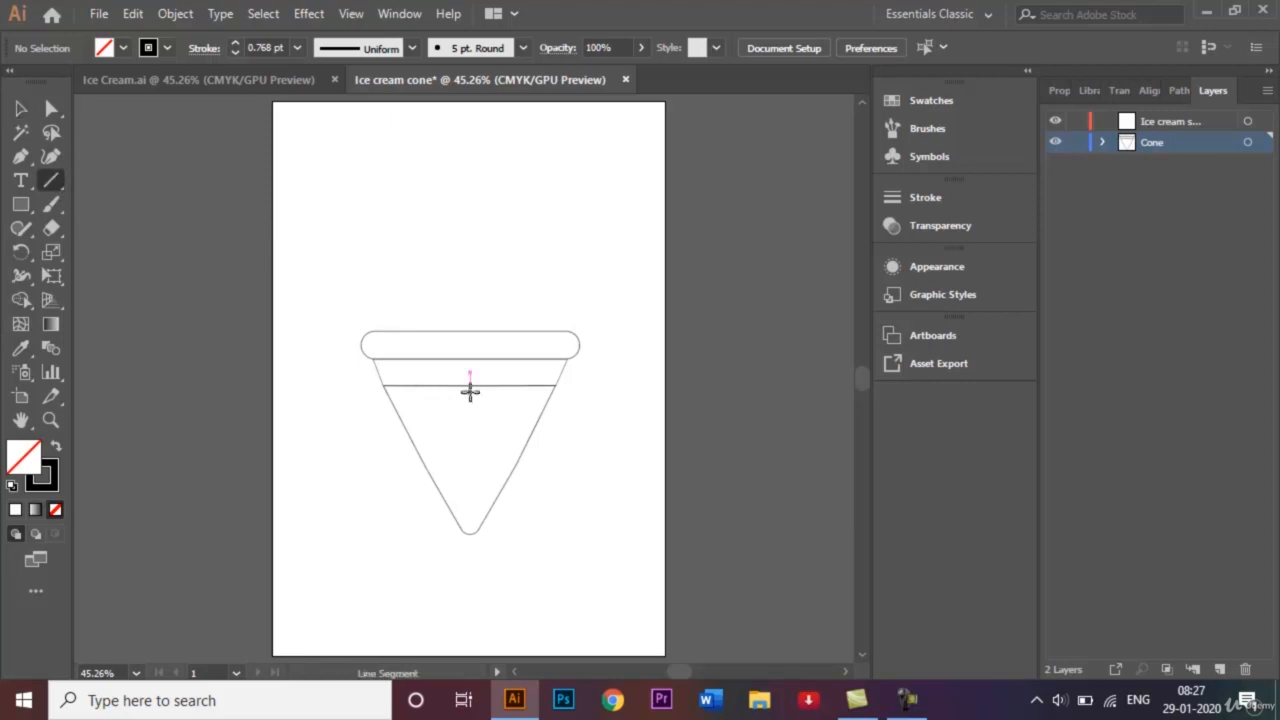
pyautogui.moveTo(450, 373); pyautogui.dragTo(533, 492)
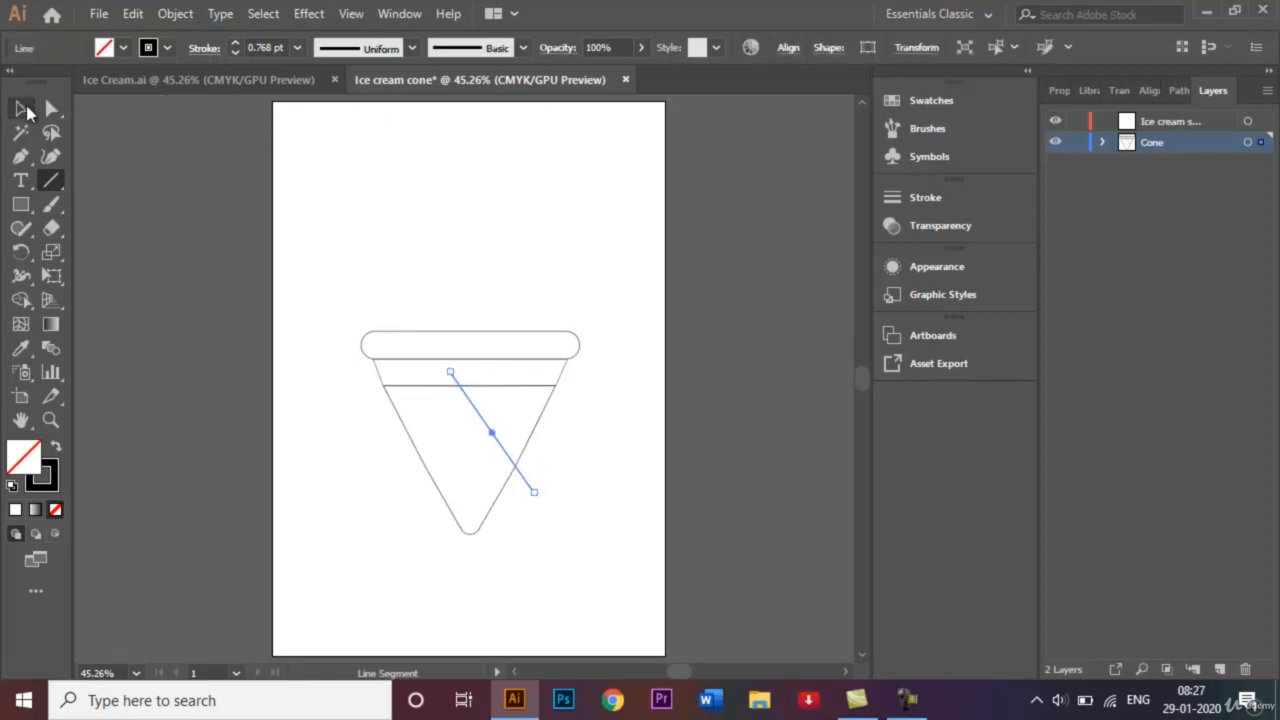
# Duplicate the diagonal line twice, placing the parallel copies at even spacing toward the cone's upper right
pyautogui.click(22, 109)
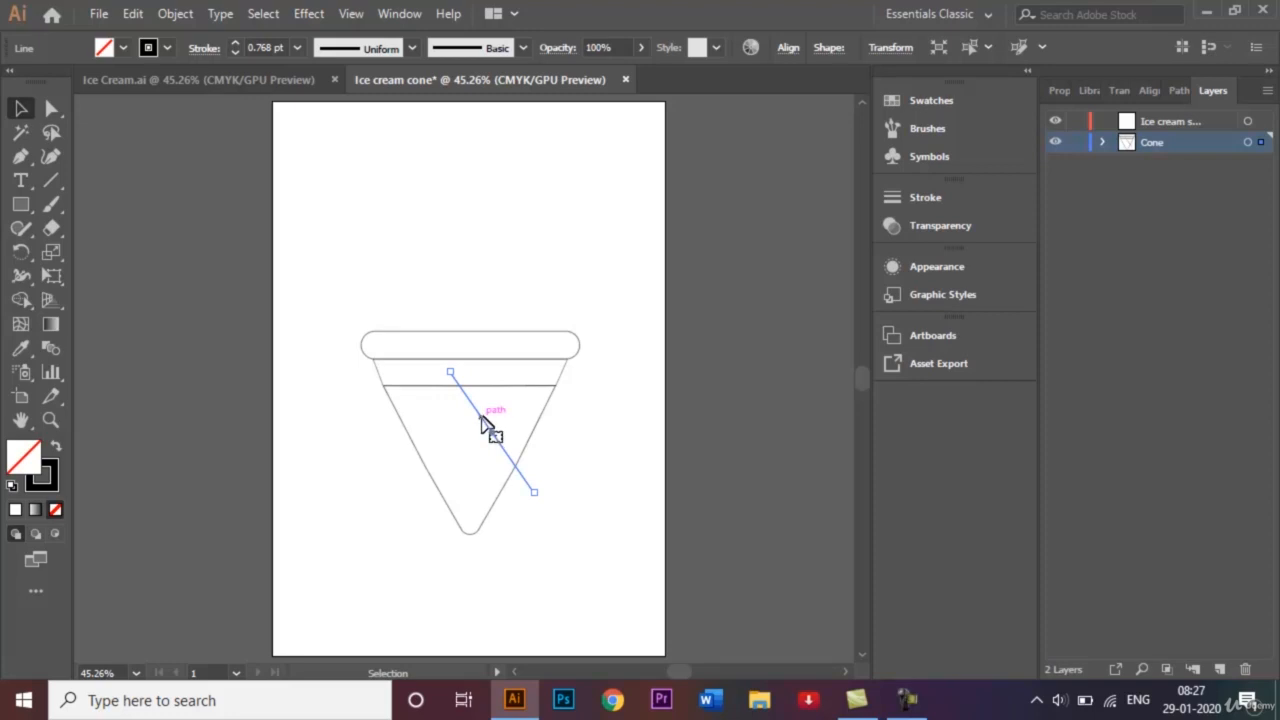
pyautogui.moveTo(488, 420); pyautogui.dragTo(536, 530)
pyautogui.click(600, 443)
pyautogui.click(603, 515)
# Duplicate the three diagonal lines together toward the cone's lower left, continuing the parallel pattern across the triangle
pyautogui.click(529, 486)
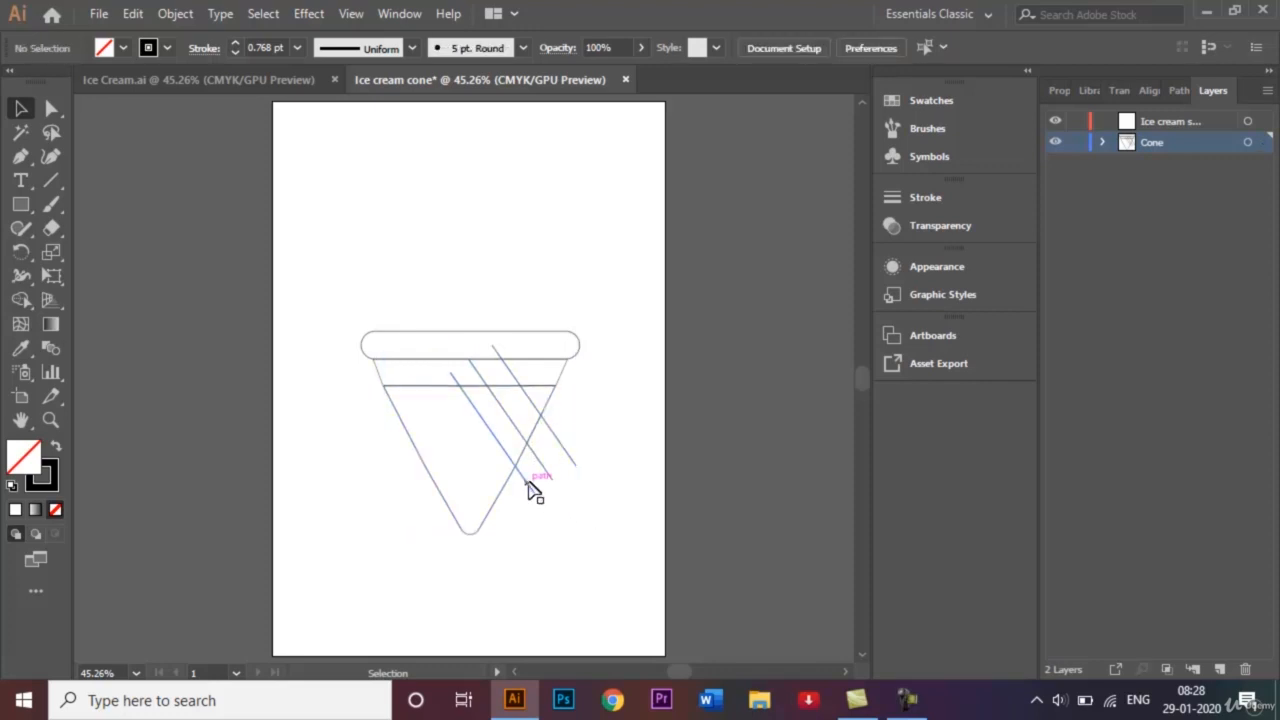
pyautogui.keyDown('shift'); pyautogui.click(564, 448); pyautogui.keyUp('shift')
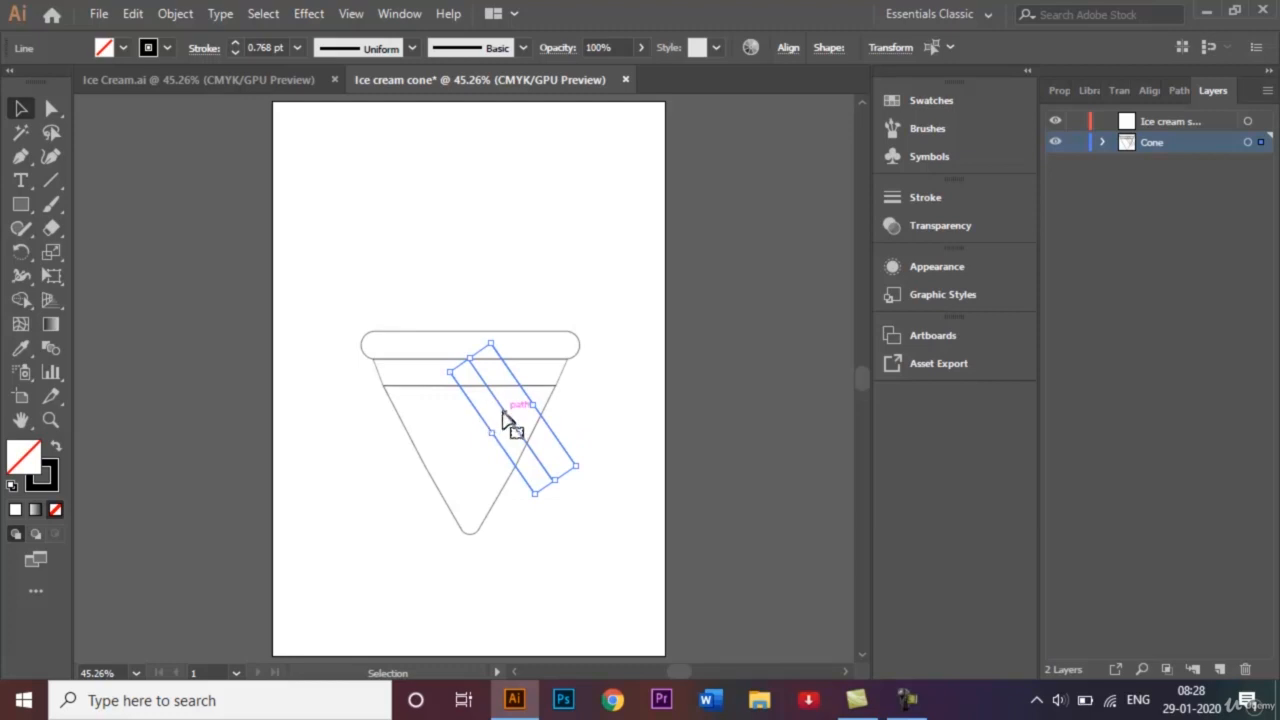
pyautogui.moveTo(507, 418); pyautogui.dragTo(449, 449)
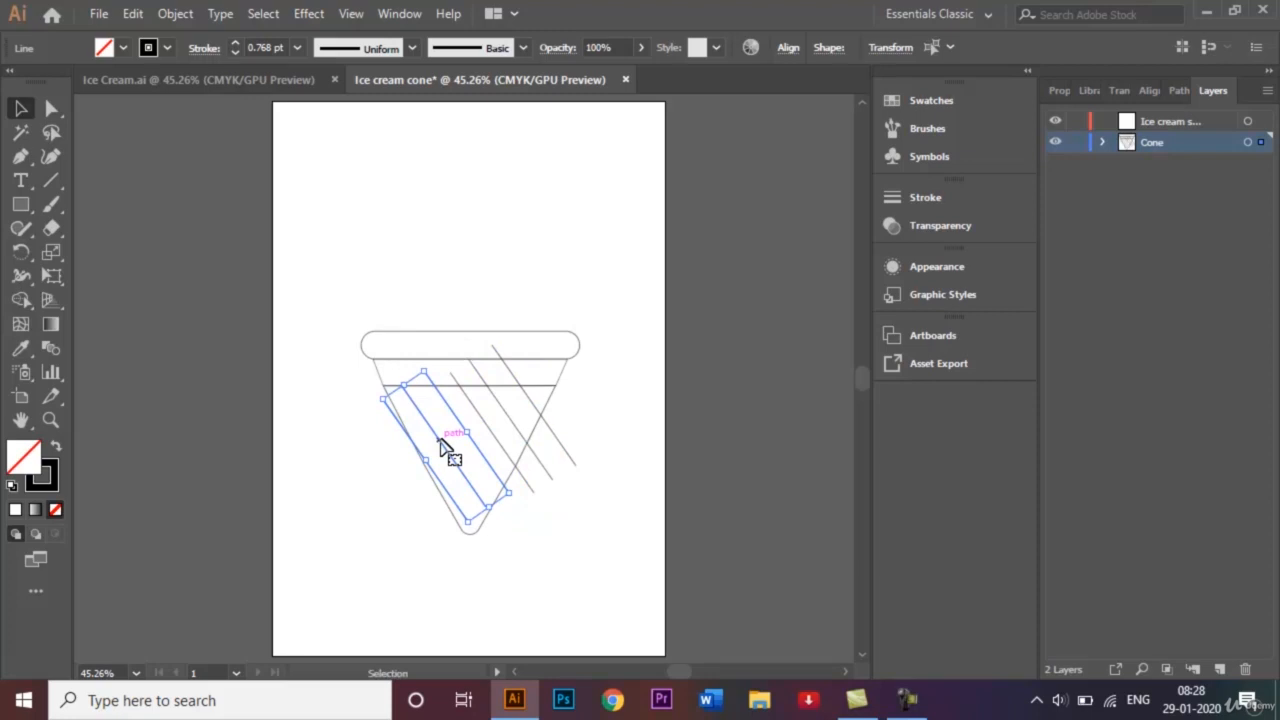
pyautogui.click(555, 523)
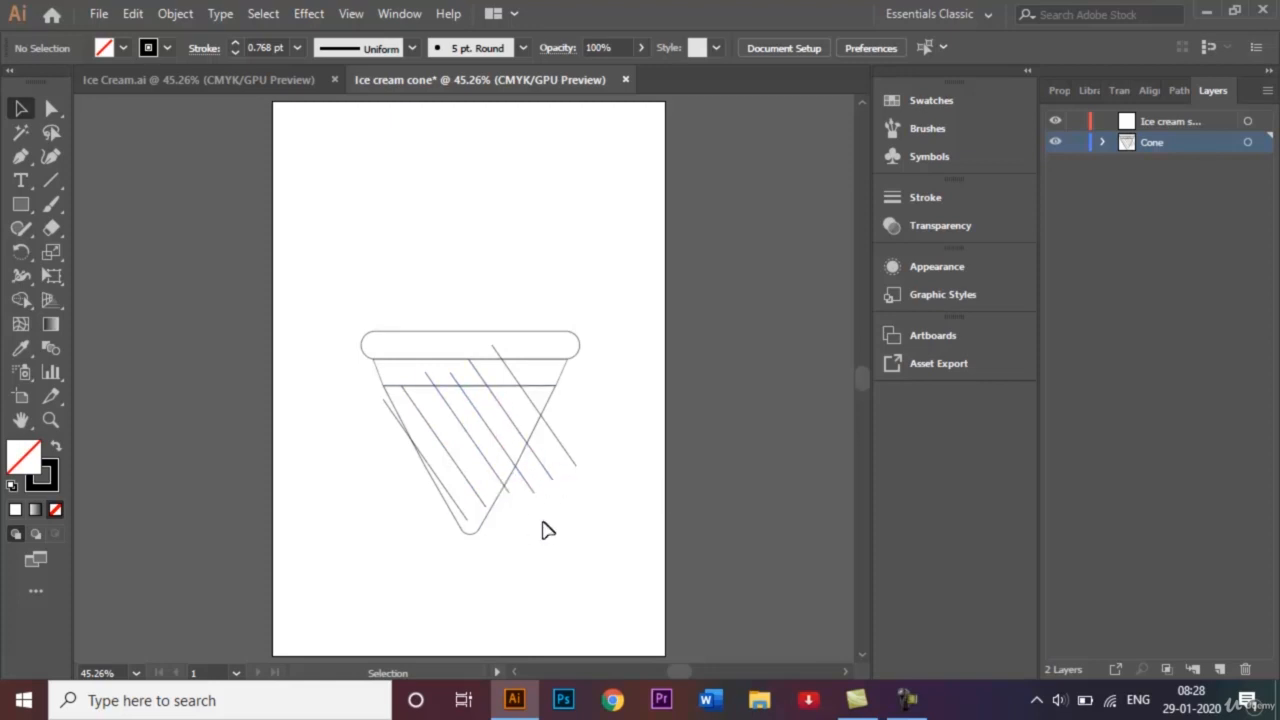
# Extend the lower end of the second diagonal line from the cone's left past the triangle's right side, to about X 120 mm, Y 221 mm
pyautogui.click(464, 480)
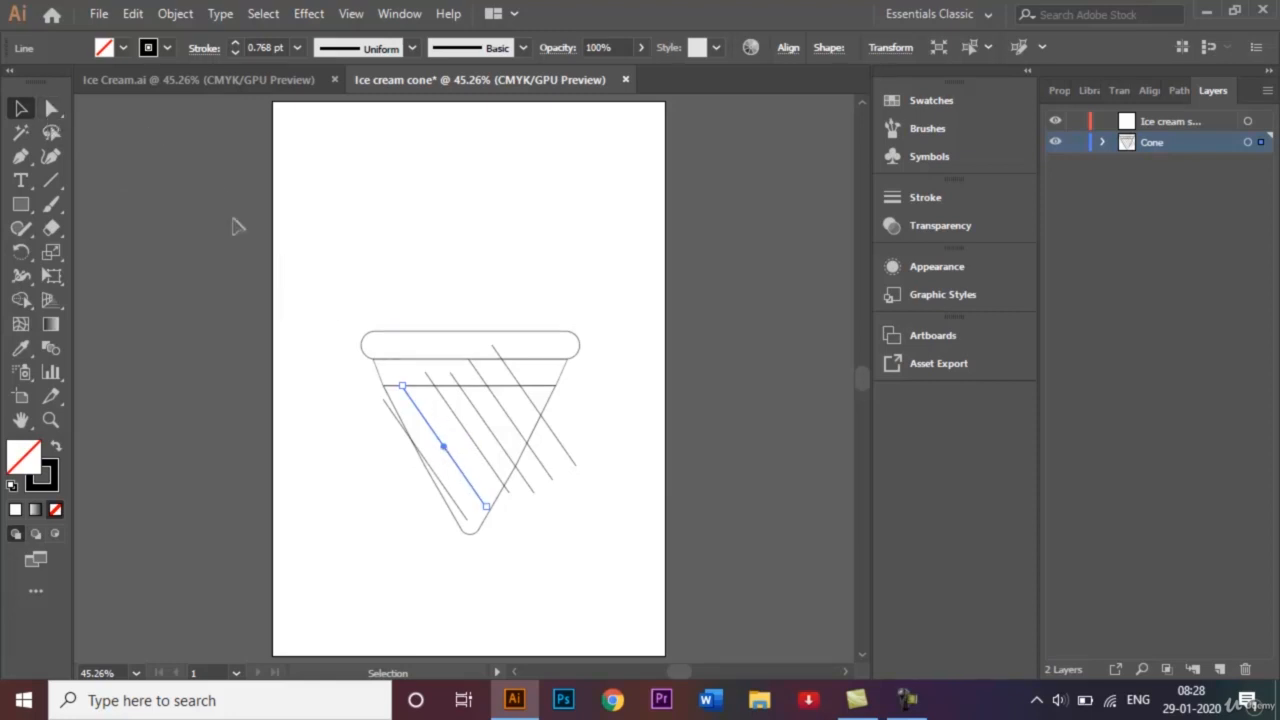
pyautogui.click(52, 110)
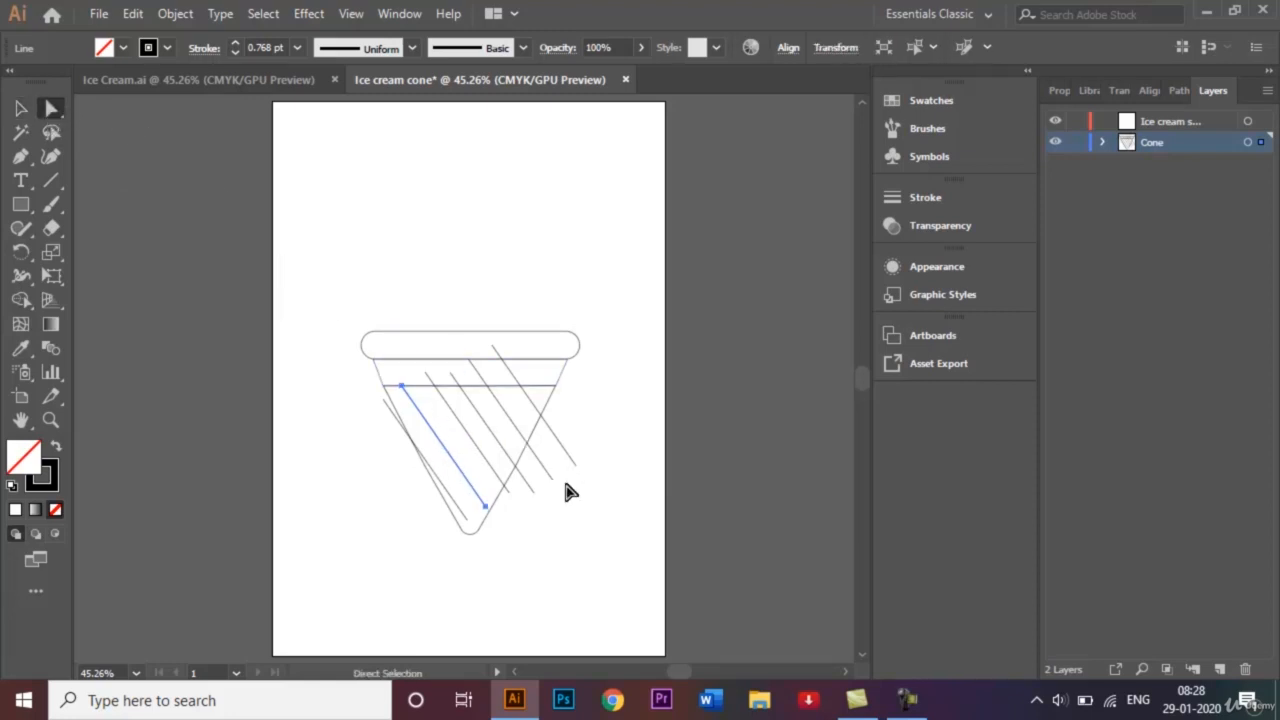
pyautogui.click(486, 506)
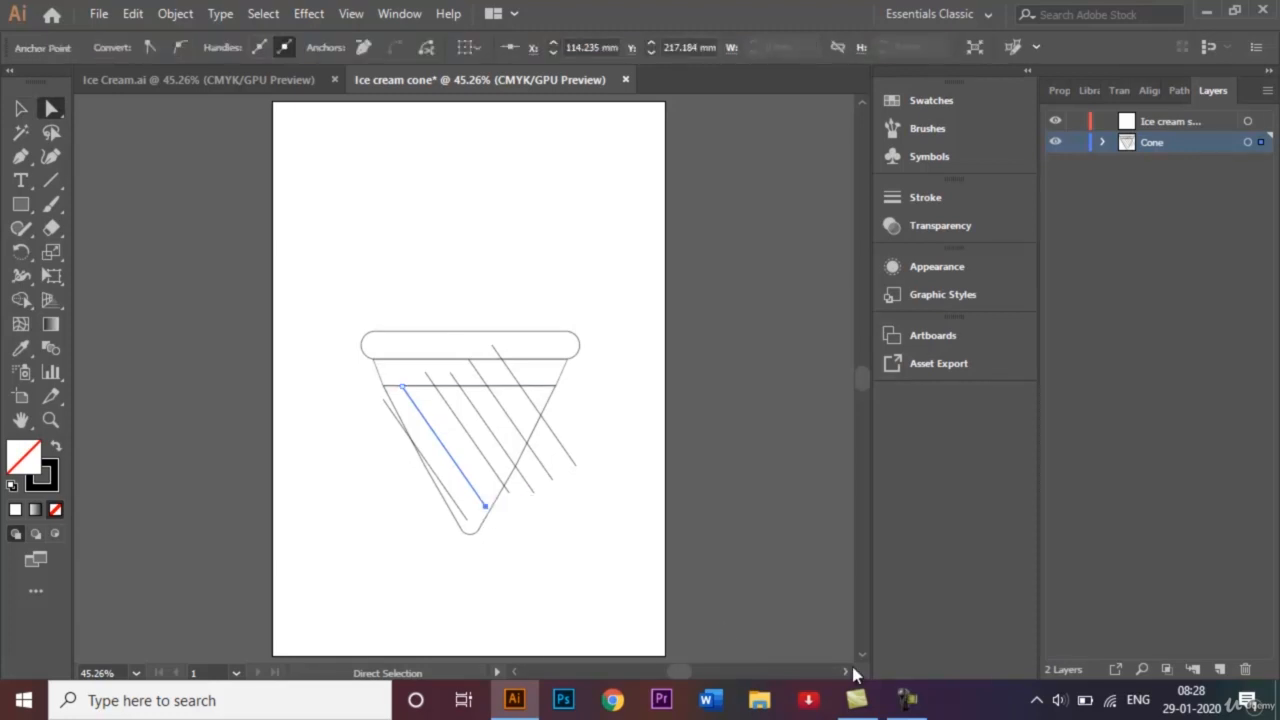
pyautogui.press('Right')
pyautogui.press('Right')
pyautogui.press('Right')
pyautogui.press('Right')
pyautogui.press('Right')
pyautogui.press('Down')
pyautogui.press('Down')
pyautogui.press('Down')
pyautogui.press('Right')
pyautogui.press('Down')
pyautogui.press('Down')
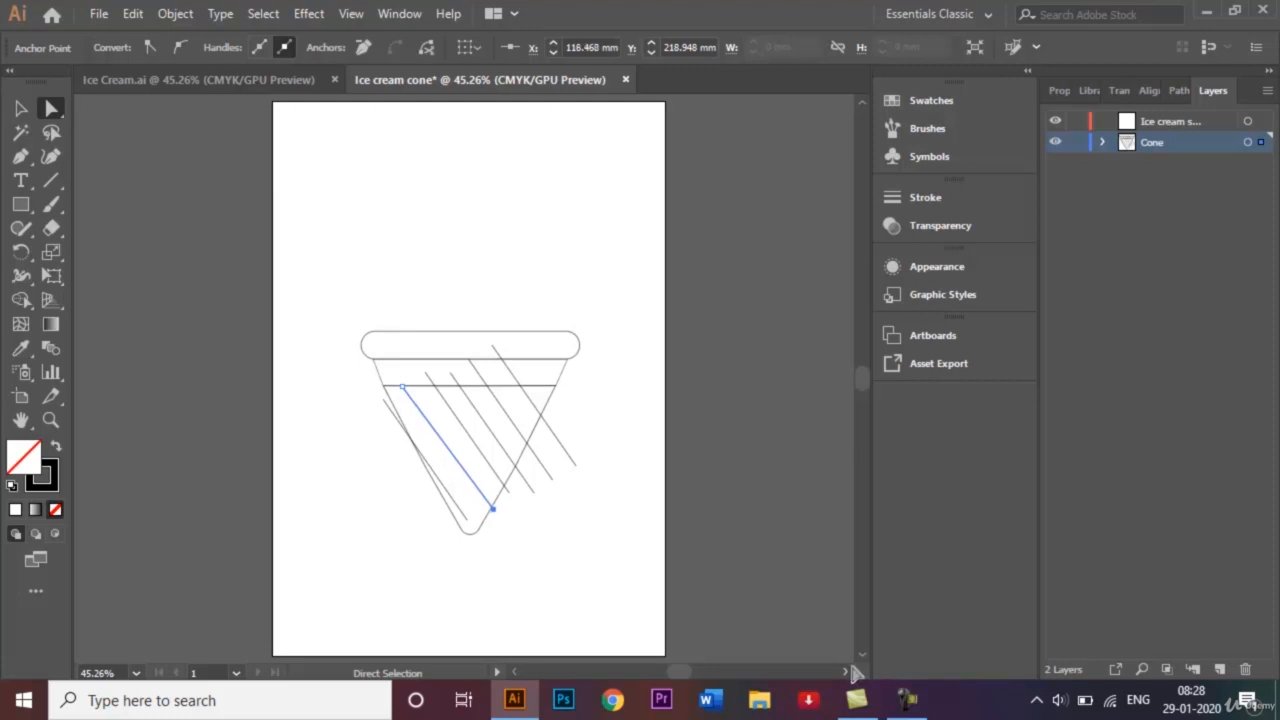
pyautogui.press('Down')
pyautogui.press('Right')
pyautogui.press('Right')
pyautogui.press('Right')
pyautogui.press('Right')
pyautogui.press('Right')
pyautogui.press('Down')
pyautogui.press('Down')
pyautogui.press('Down')
pyautogui.press('Down')
pyautogui.press('Down')
pyautogui.click(21, 108)
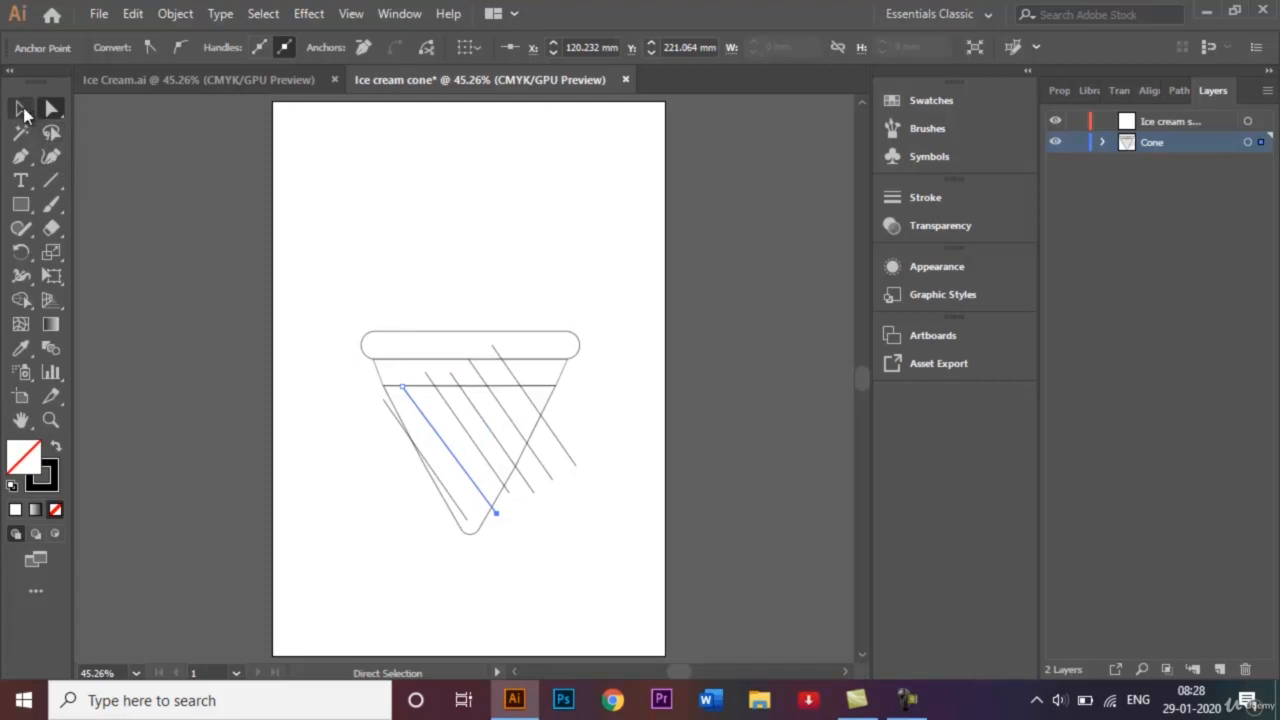
pyautogui.click(241, 354)
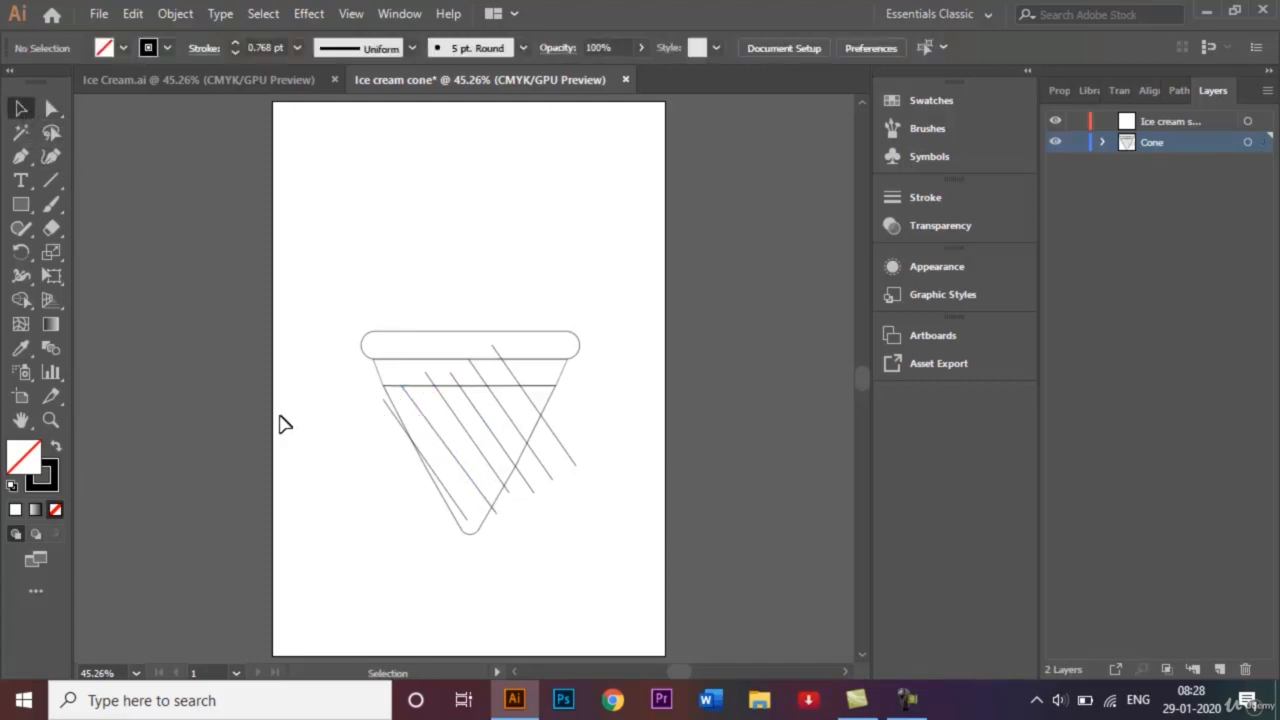
# Reflect a copy of all six diagonal lines across the vertical axis
pyautogui.keyDown('shift'); pyautogui.click(460, 478); pyautogui.keyUp('shift')
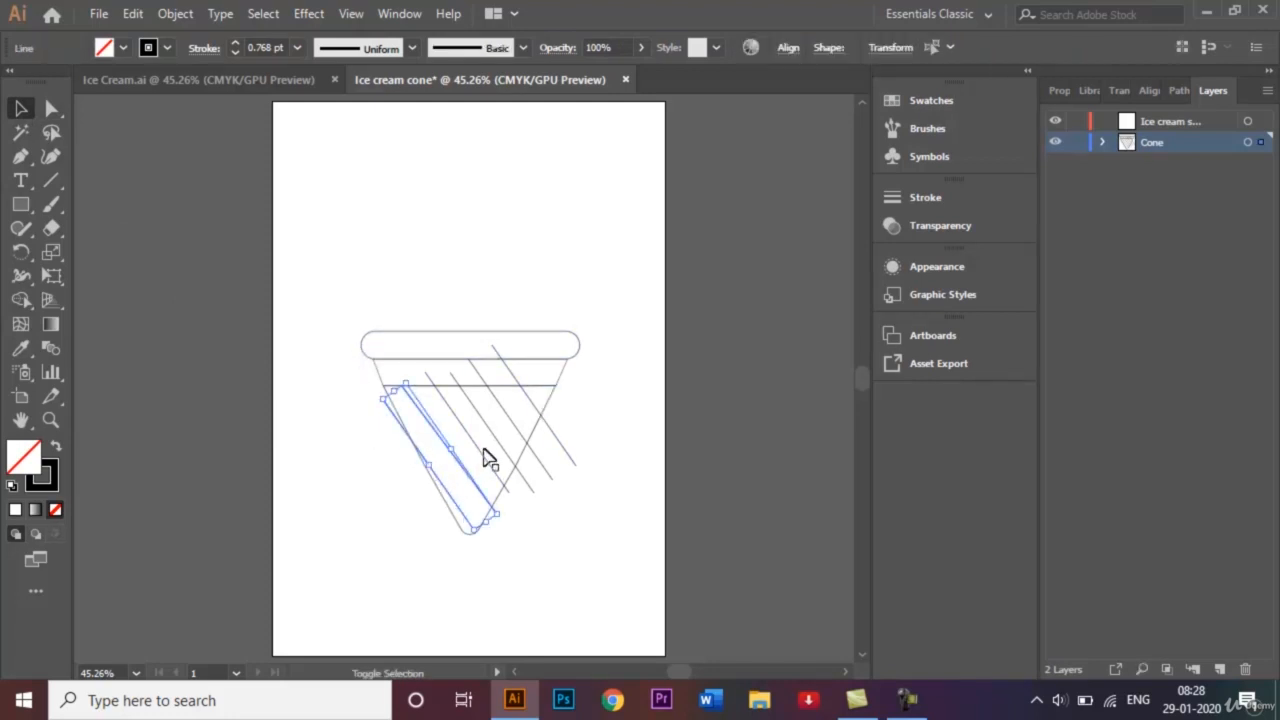
pyautogui.keyDown('shift'); pyautogui.click(480, 452); pyautogui.keyUp('shift')
pyautogui.keyDown('shift'); pyautogui.click(493, 433); pyautogui.keyUp('shift')
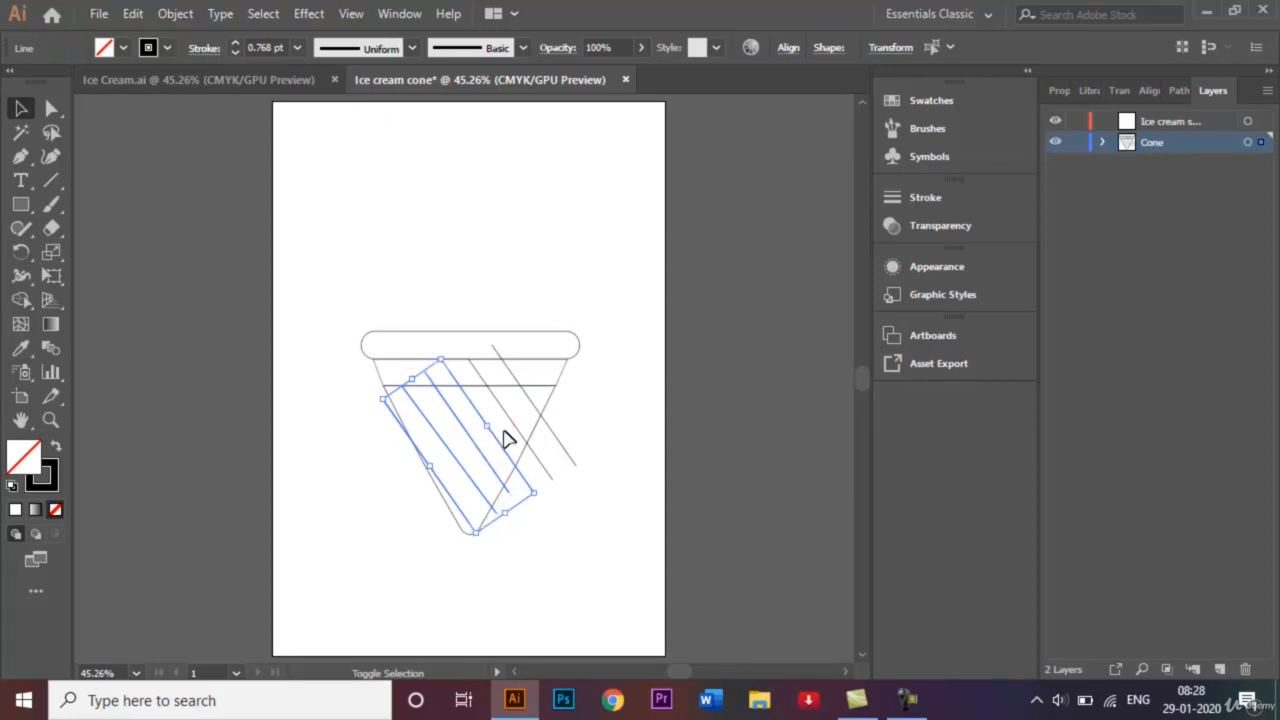
pyautogui.keyDown('shift'); pyautogui.click(515, 424); pyautogui.keyUp('shift')
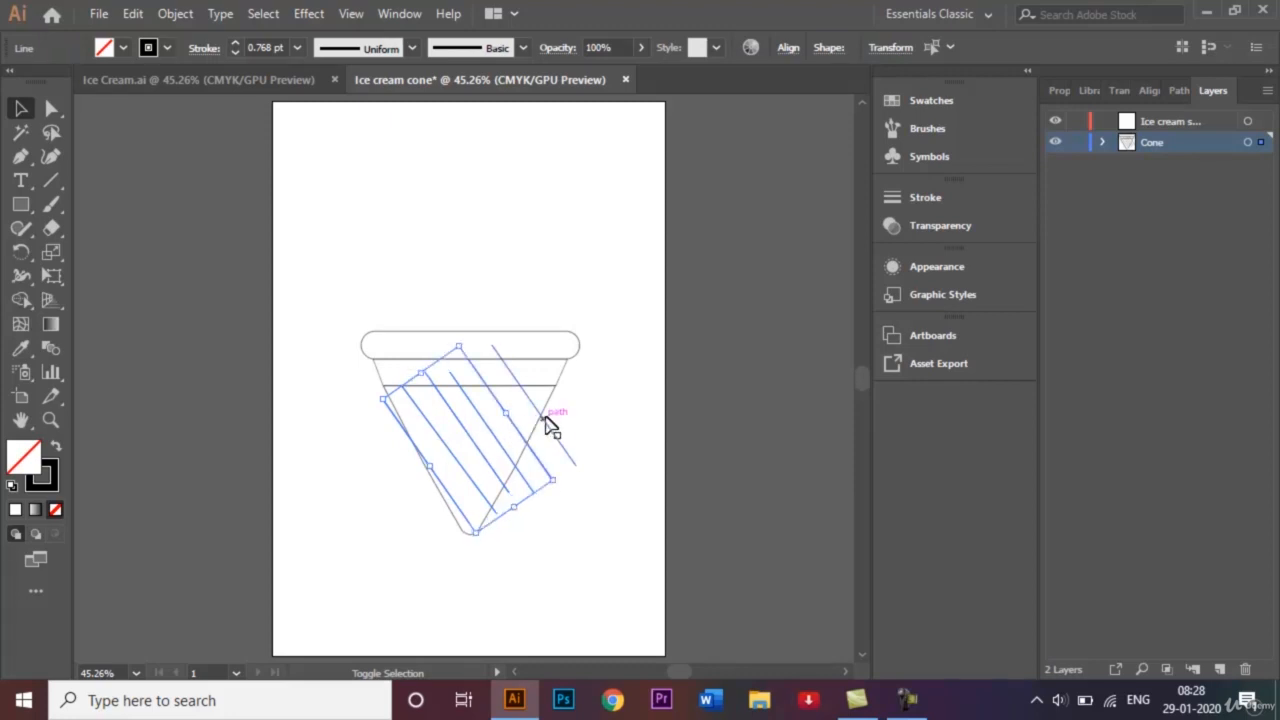
pyautogui.keyDown('shift'); pyautogui.click(549, 426); pyautogui.keyUp('shift')
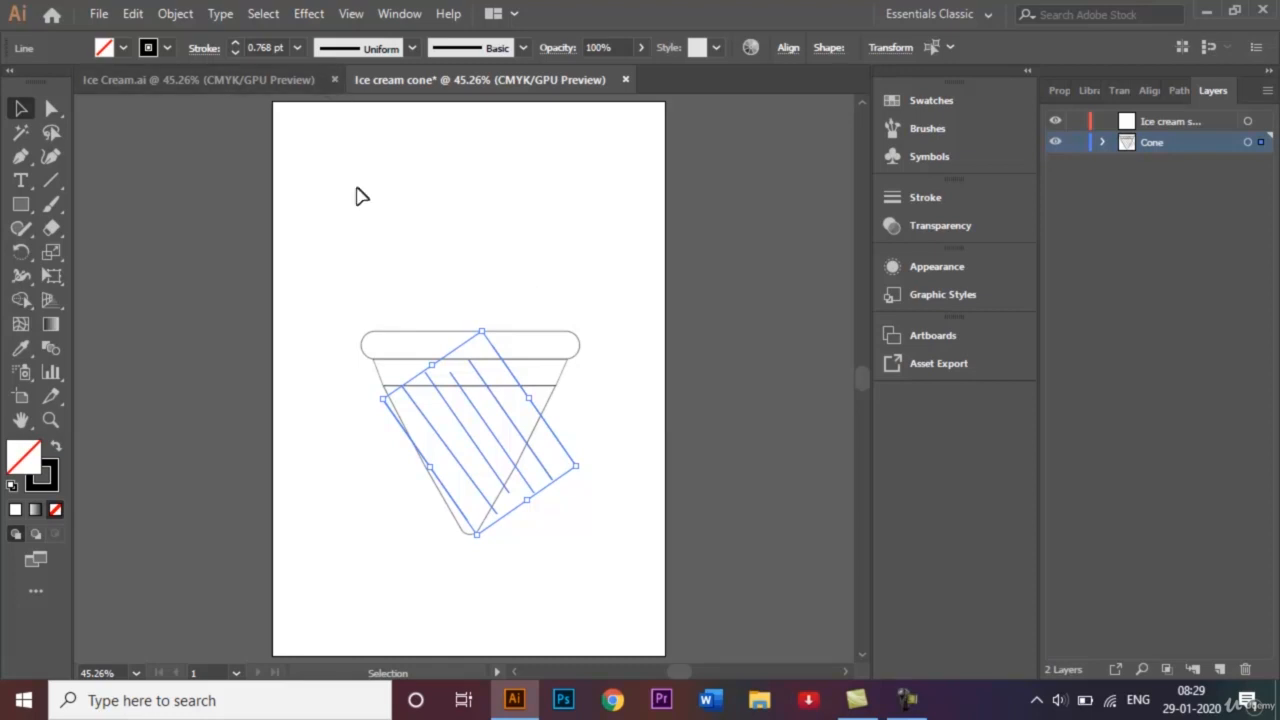
pyautogui.click(176, 16)
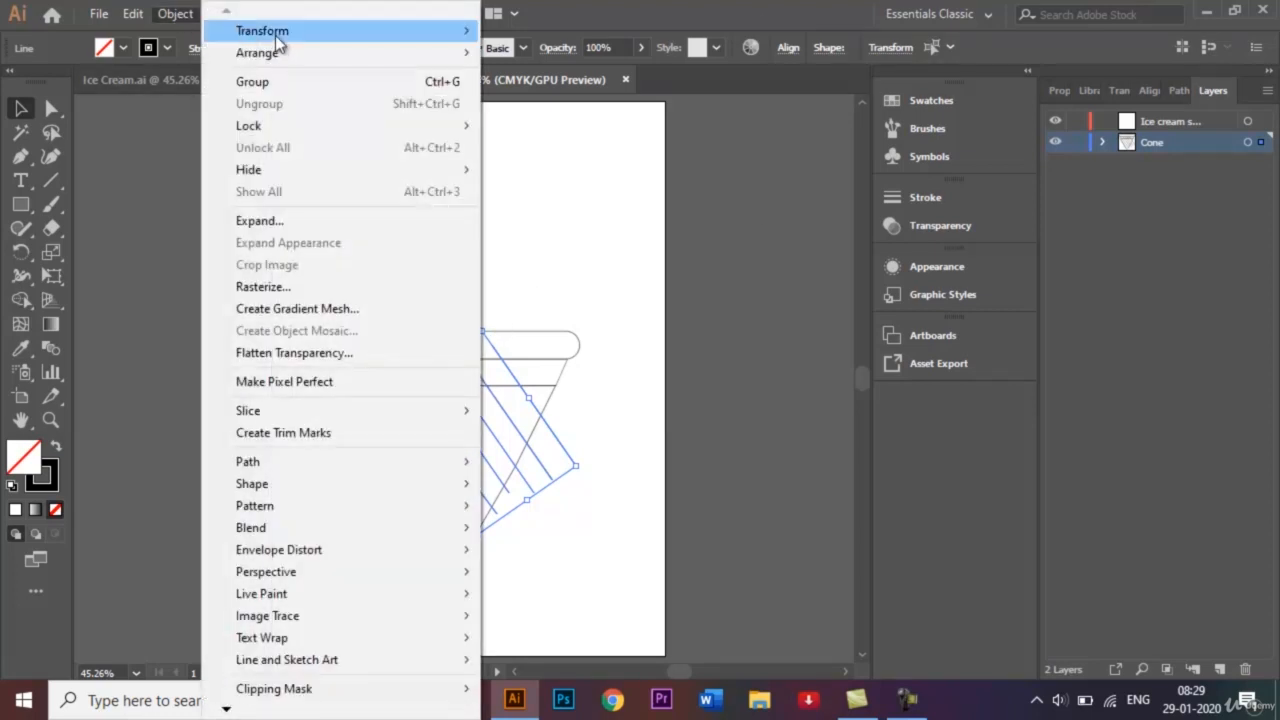
pyautogui.moveTo(275, 34)
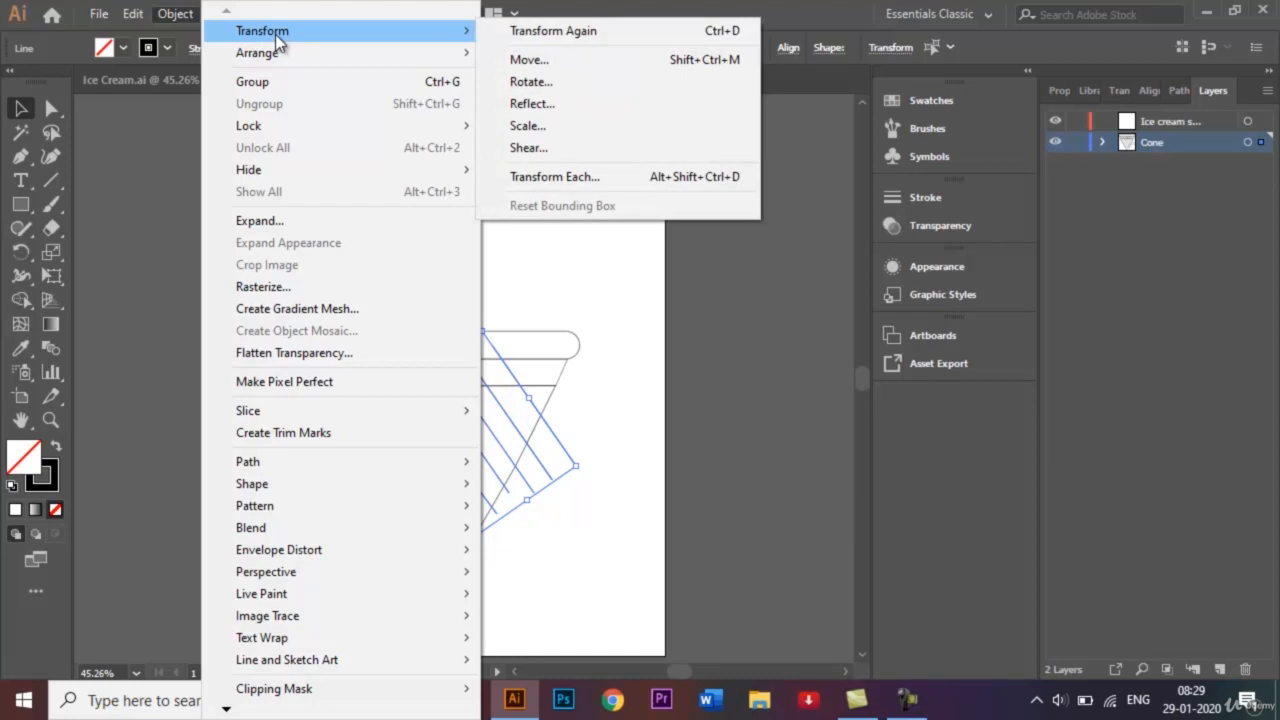
pyautogui.click(527, 104)
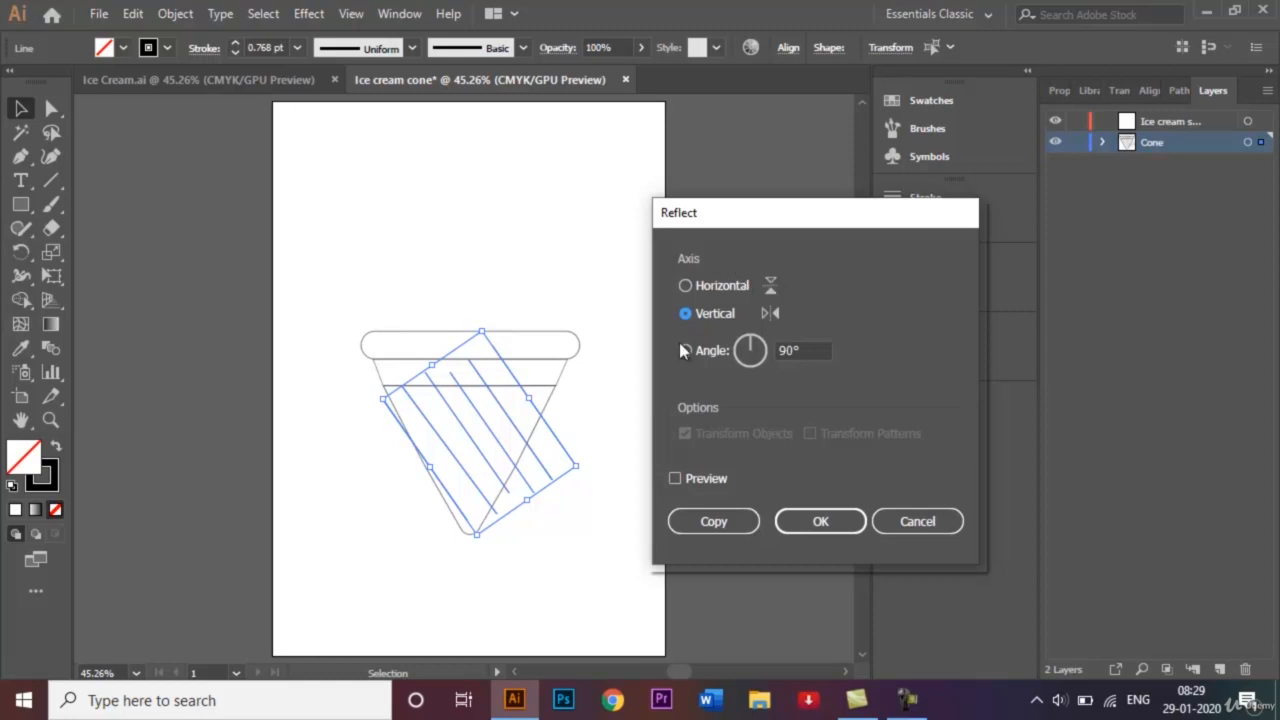
pyautogui.click(676, 478)
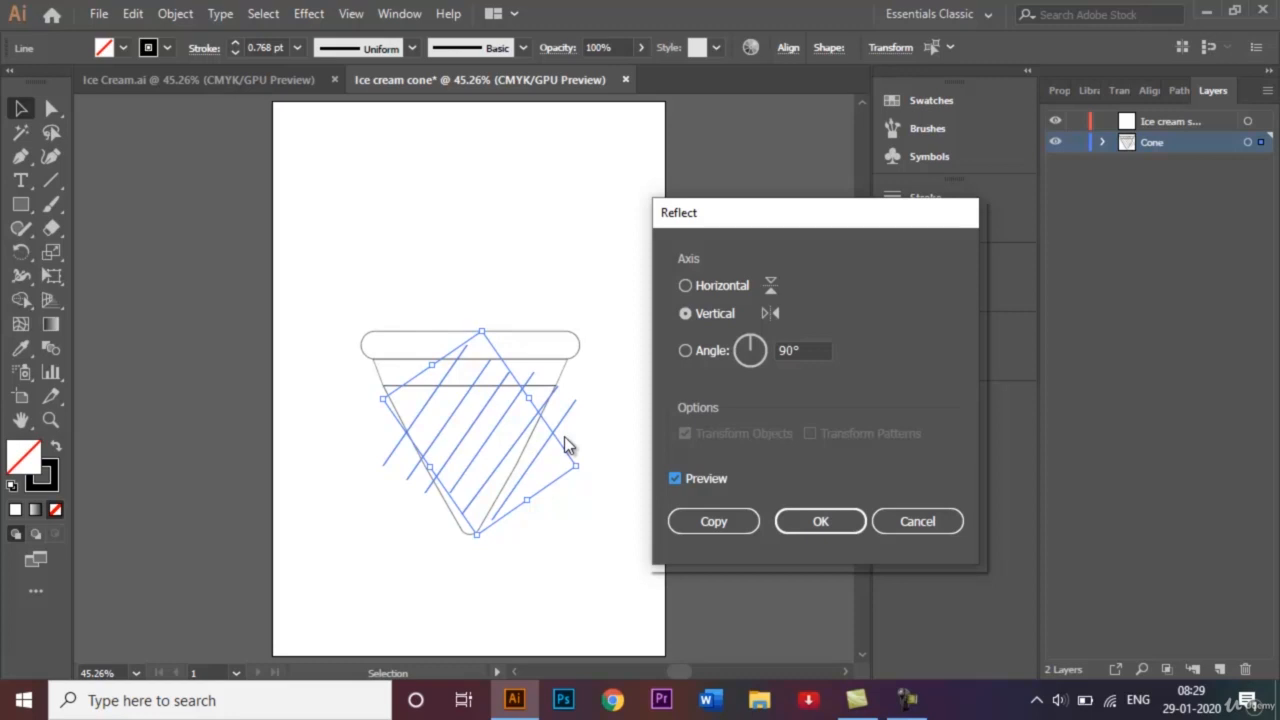
pyautogui.click(712, 523)
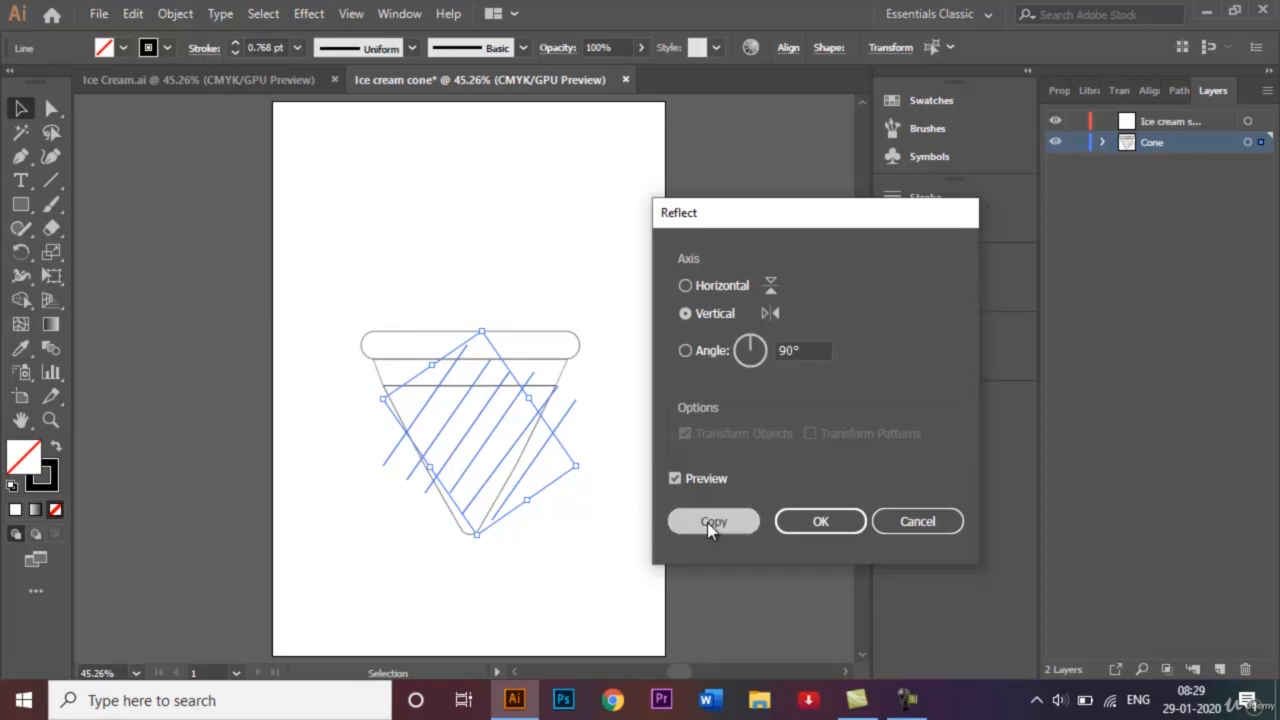
# Nudge the mirrored set of lines to the left until it crosses the original lines symmetrically about the cone's centre
pyautogui.press('Left')
pyautogui.press('Left')
pyautogui.press('Left')
pyautogui.press('Left')
pyautogui.press('Left')
pyautogui.press('Left')
pyautogui.press('Left')
pyautogui.press('Left')
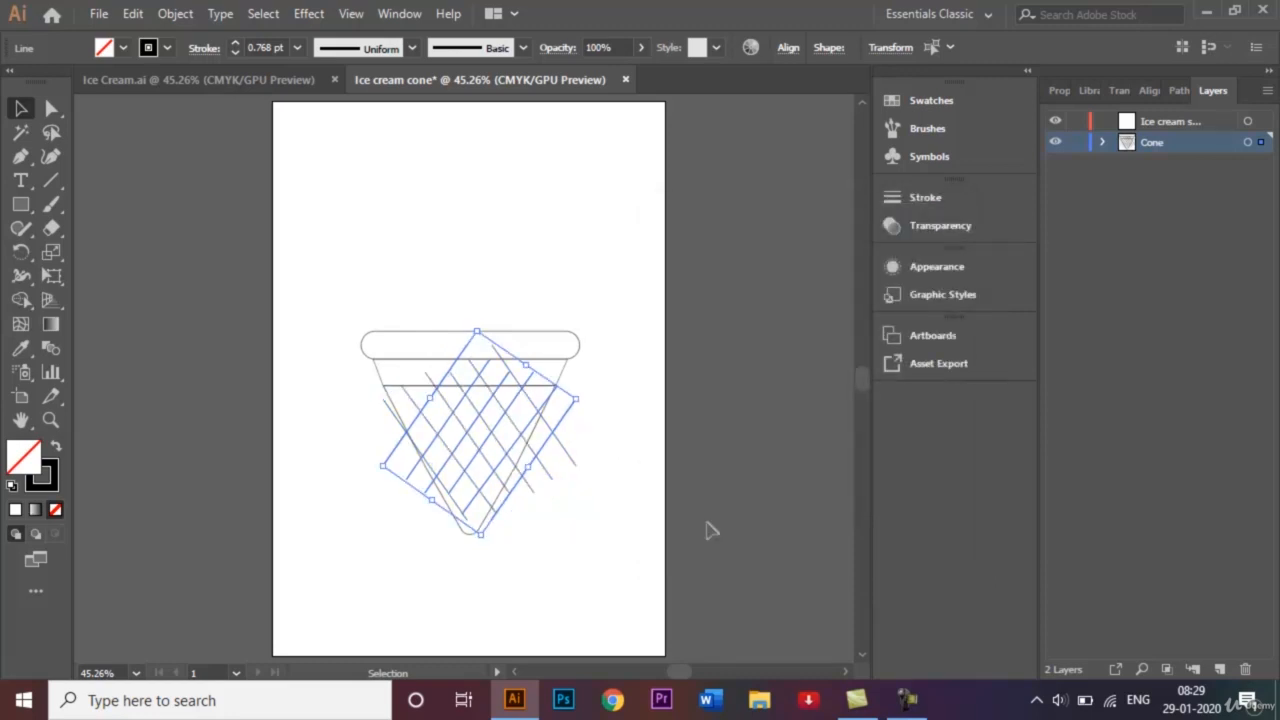
pyautogui.press('Left')
pyautogui.press('Left')
pyautogui.press('Left')
pyautogui.press('Left')
pyautogui.press('Left')
pyautogui.press('Left')
pyautogui.press('Left')
pyautogui.press('Left')
pyautogui.press('Left')
pyautogui.press('Left')
pyautogui.press('Left')
pyautogui.press('Left')
pyautogui.press('Left')
pyautogui.press('Left')
pyautogui.press('Left')
pyautogui.press('Left')
pyautogui.press('Left')
pyautogui.press('Left')
pyautogui.press('Left')
pyautogui.press('Left')
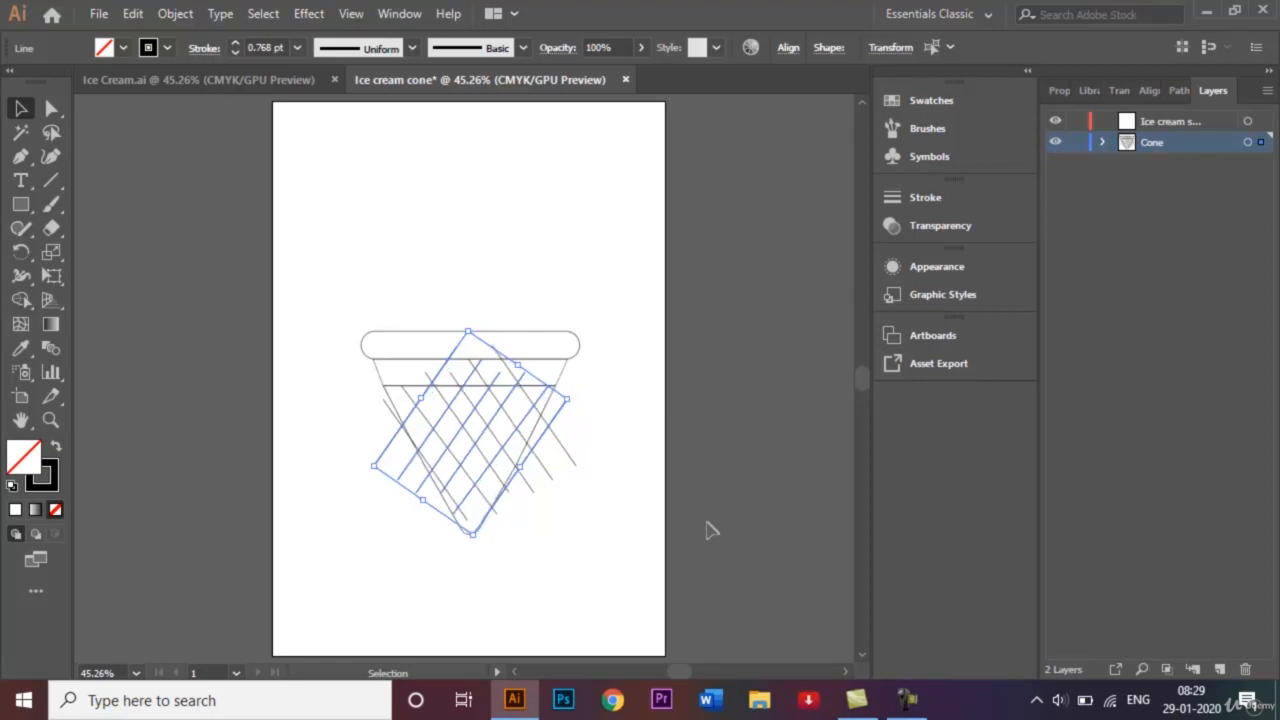
pyautogui.press('Left')
pyautogui.press('Left')
pyautogui.press('Left')
pyautogui.press('Left')
pyautogui.press('Left')
pyautogui.press('Left')
pyautogui.press('Left')
pyautogui.press('Left')
pyautogui.press('Left')
pyautogui.press('Left')
pyautogui.press('Left')
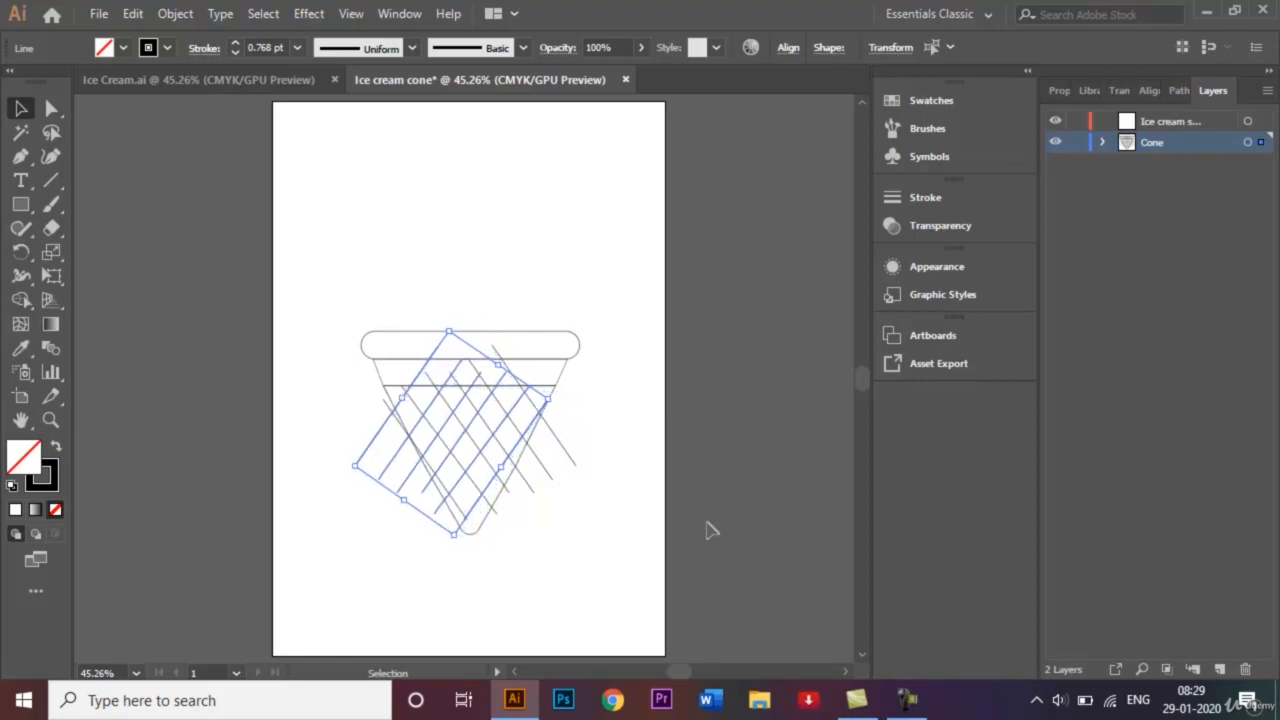
pyautogui.press('Right')
pyautogui.press('Right')
pyautogui.press('Right')
pyautogui.press('Right')
pyautogui.press('Right')
pyautogui.press('Right')
pyautogui.press('Right')
pyautogui.press('Right')
pyautogui.press('Right')
pyautogui.press('Right')
pyautogui.press('Right')
pyautogui.press('Right')
pyautogui.press('Right')
pyautogui.press('Right')
pyautogui.press('Right')
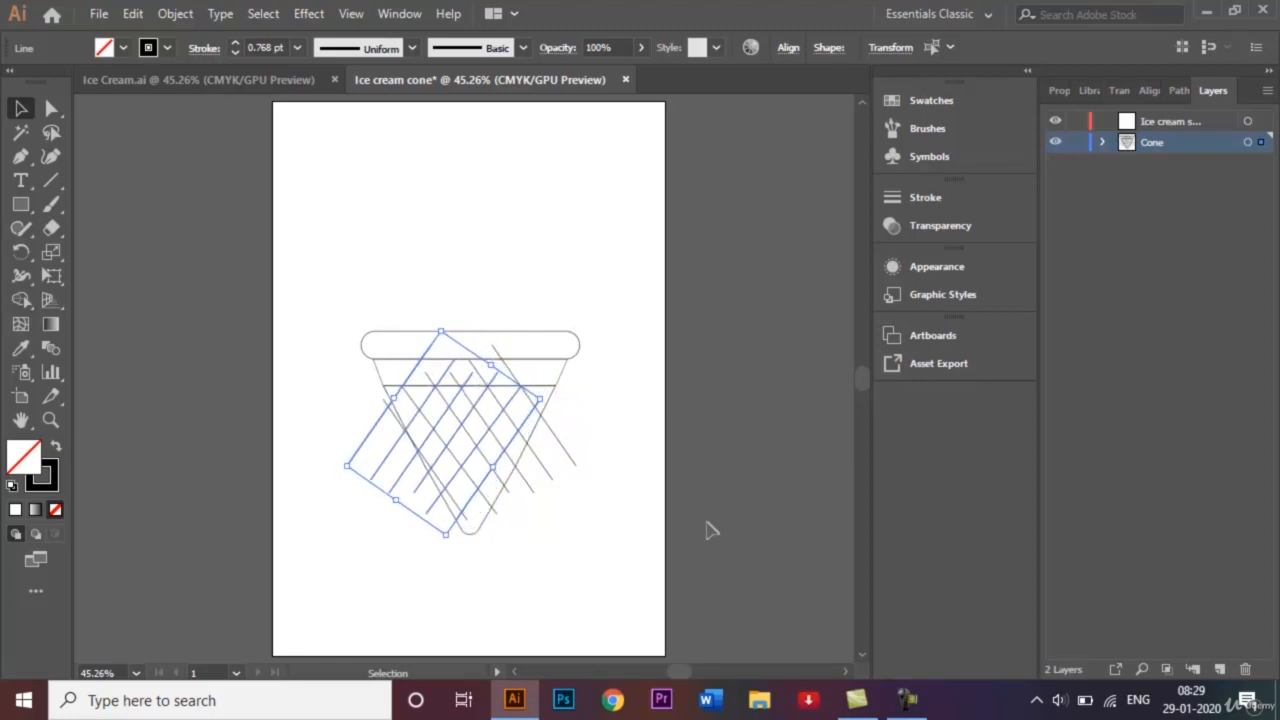
pyautogui.click(632, 426)
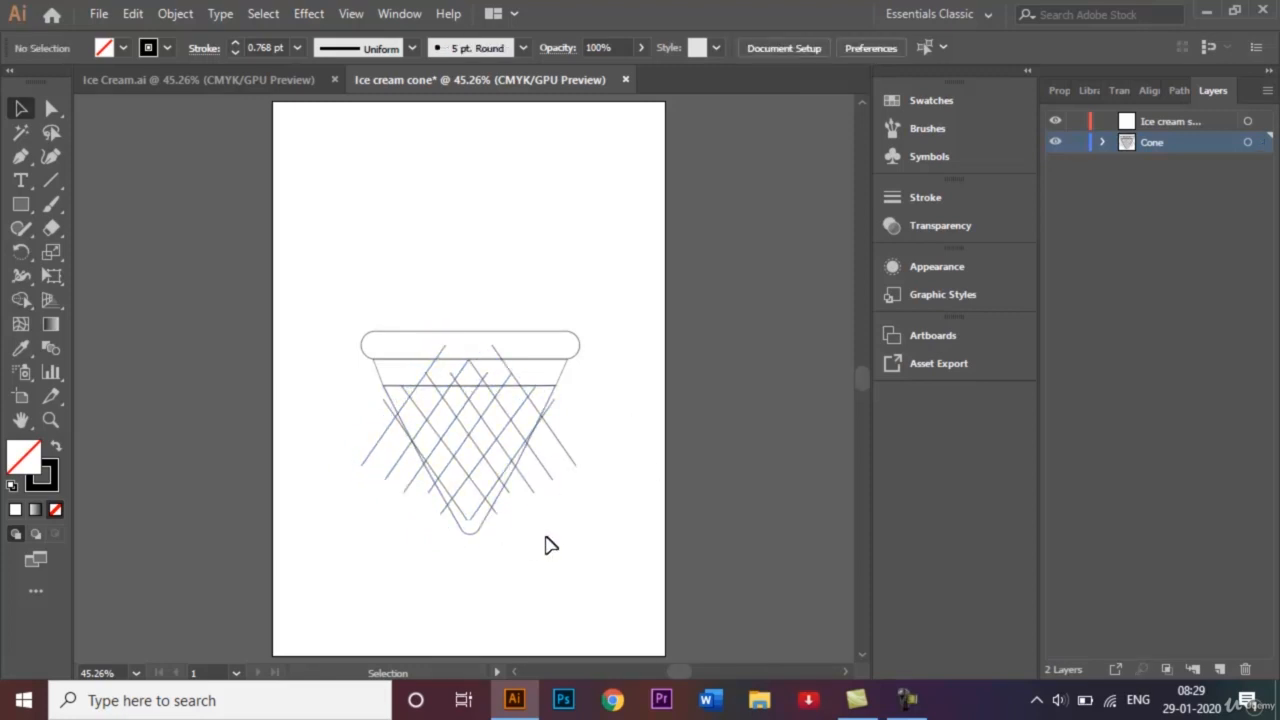
# Extend the lower end of the original set's leftmost line past the cone's rounded tip, to about X 122 mm, Y 238 mm
pyautogui.hotkey('ctrl', '=')
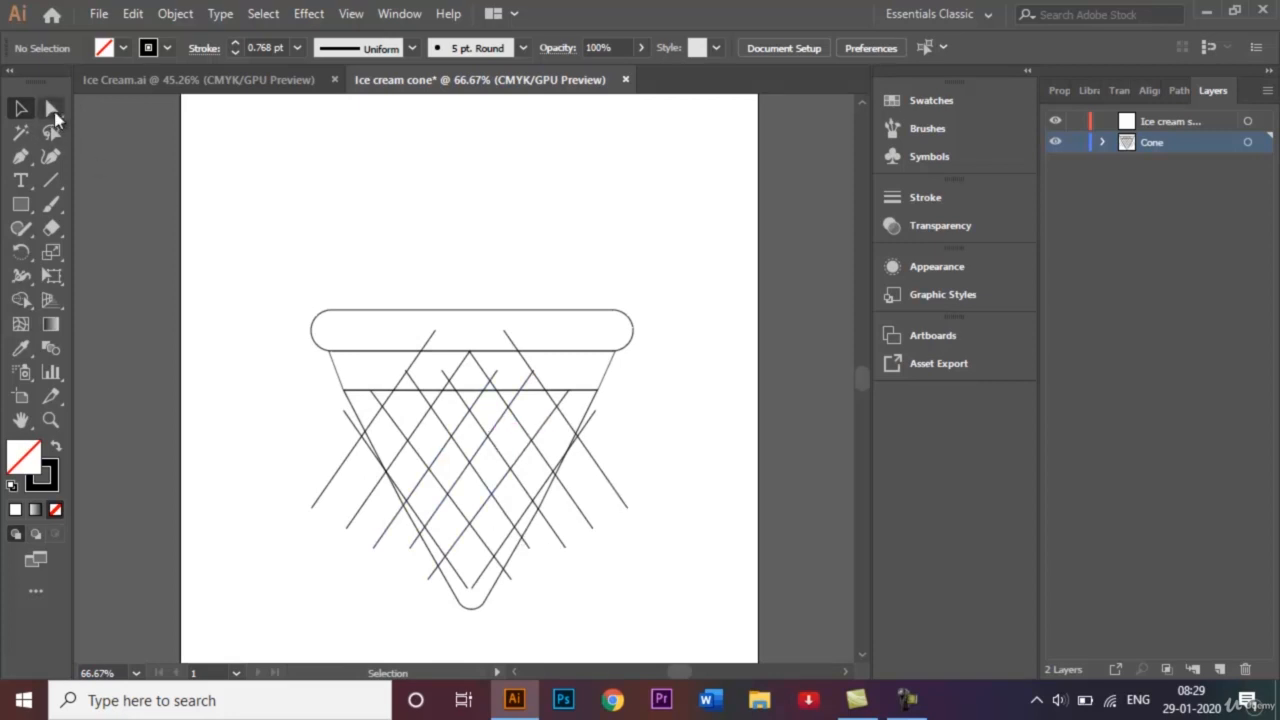
pyautogui.click(54, 112)
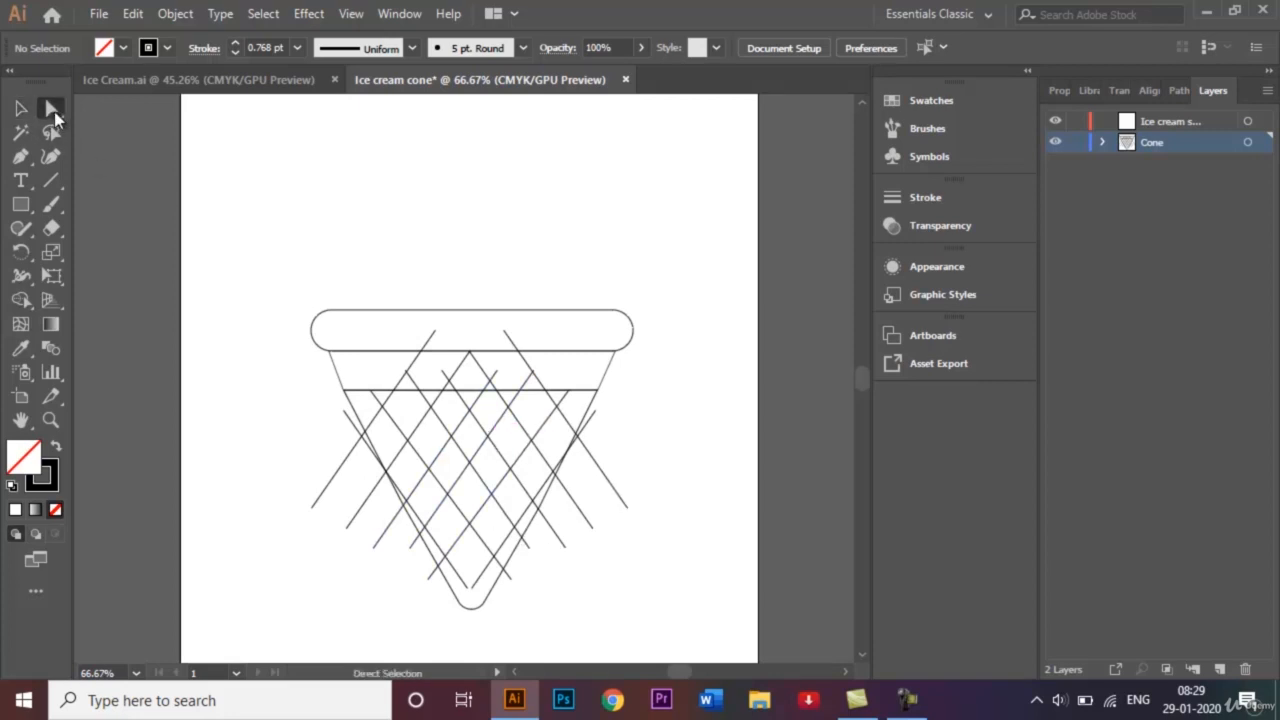
pyautogui.click(466, 586)
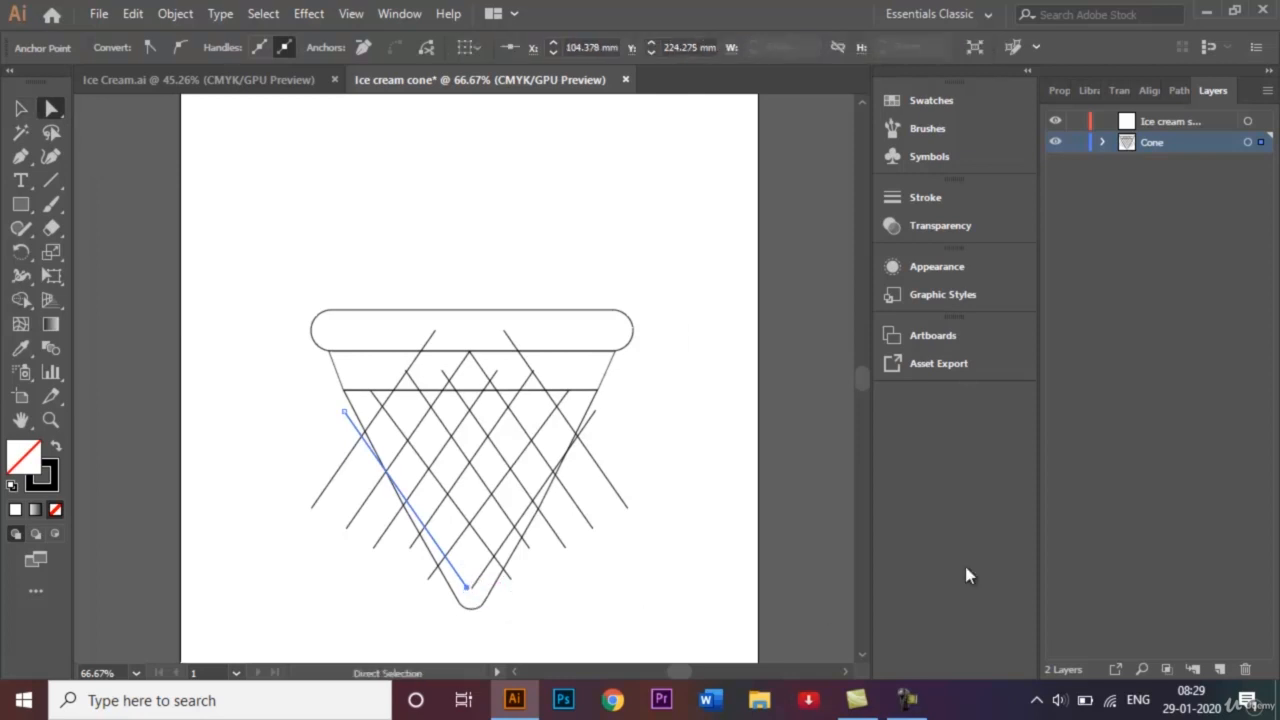
pyautogui.hotkey('shift', 'Down')
pyautogui.hotkey('shift', 'Down')
pyautogui.hotkey('shift', 'Right')
pyautogui.hotkey('shift', 'Right')
pyautogui.hotkey('shift', 'Right')
pyautogui.hotkey('shift', 'Right')
pyautogui.hotkey('shift', 'Down')
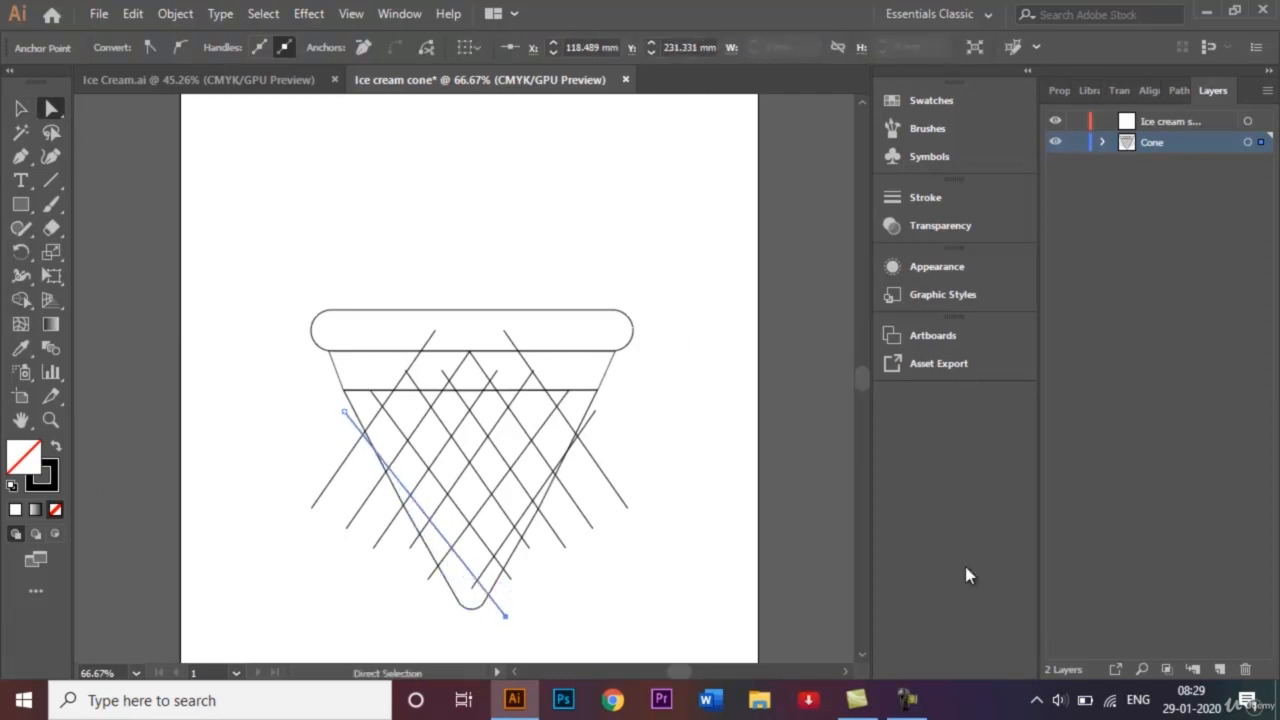
pyautogui.hotkey('shift', 'Right')
pyautogui.hotkey('shift', 'Down')
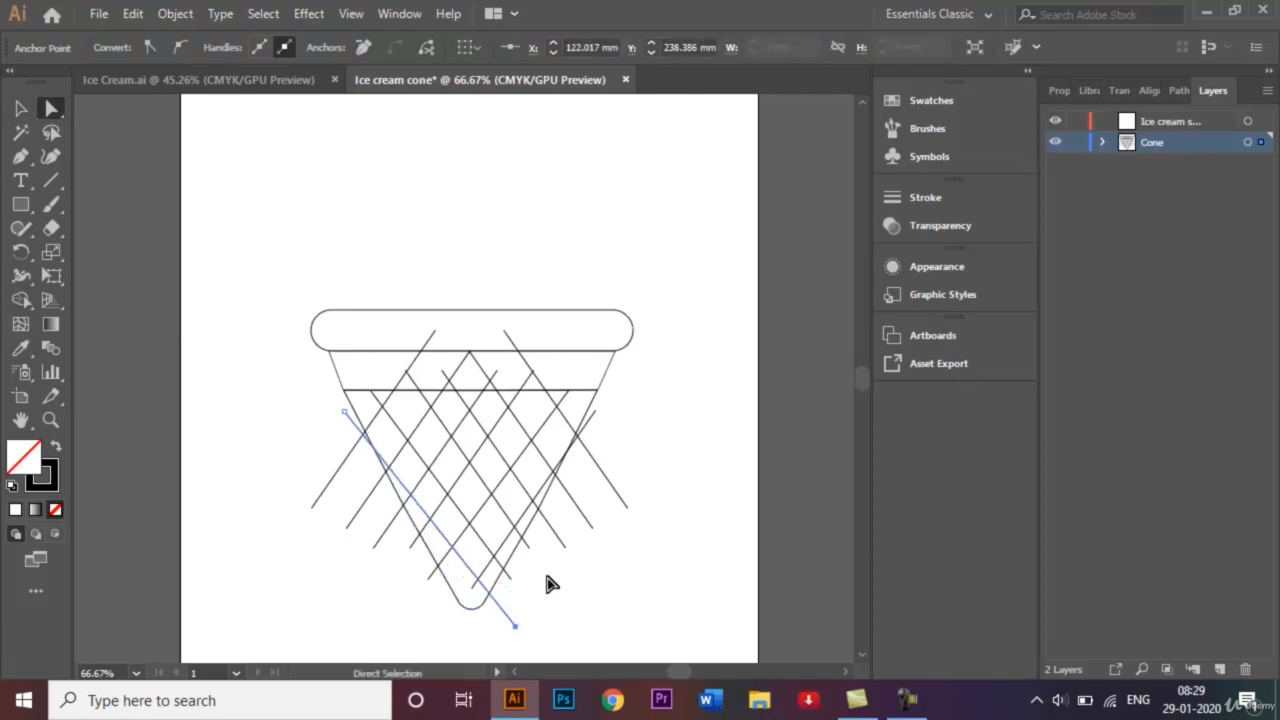
# Extend the lower end of the mirrored set's rightmost line past the tip to match, to about X 92 mm, Y 238 mm
pyautogui.keyDown('shift'); pyautogui.click(474, 590); pyautogui.keyUp('shift')
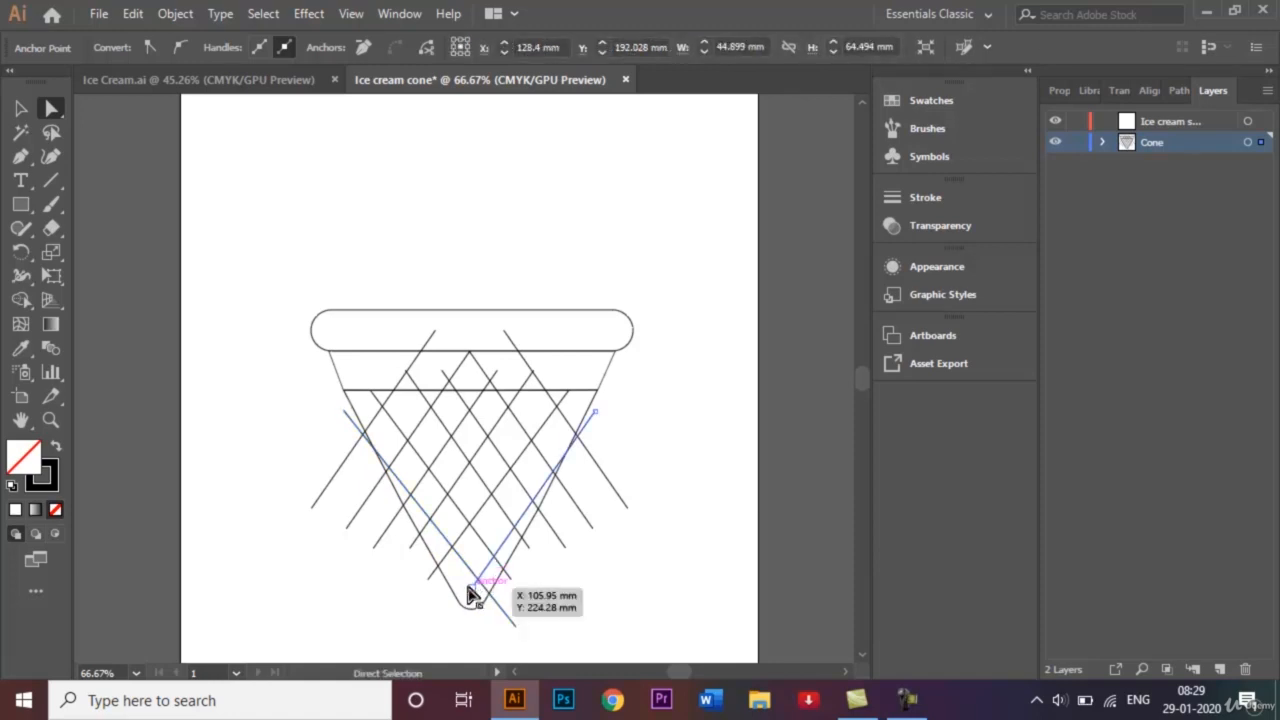
pyautogui.click(471, 589)
pyautogui.hotkey('shift', 'Down')
pyautogui.hotkey('shift', 'Left')
pyautogui.hotkey('shift', 'Left')
pyautogui.hotkey('shift', 'Left')
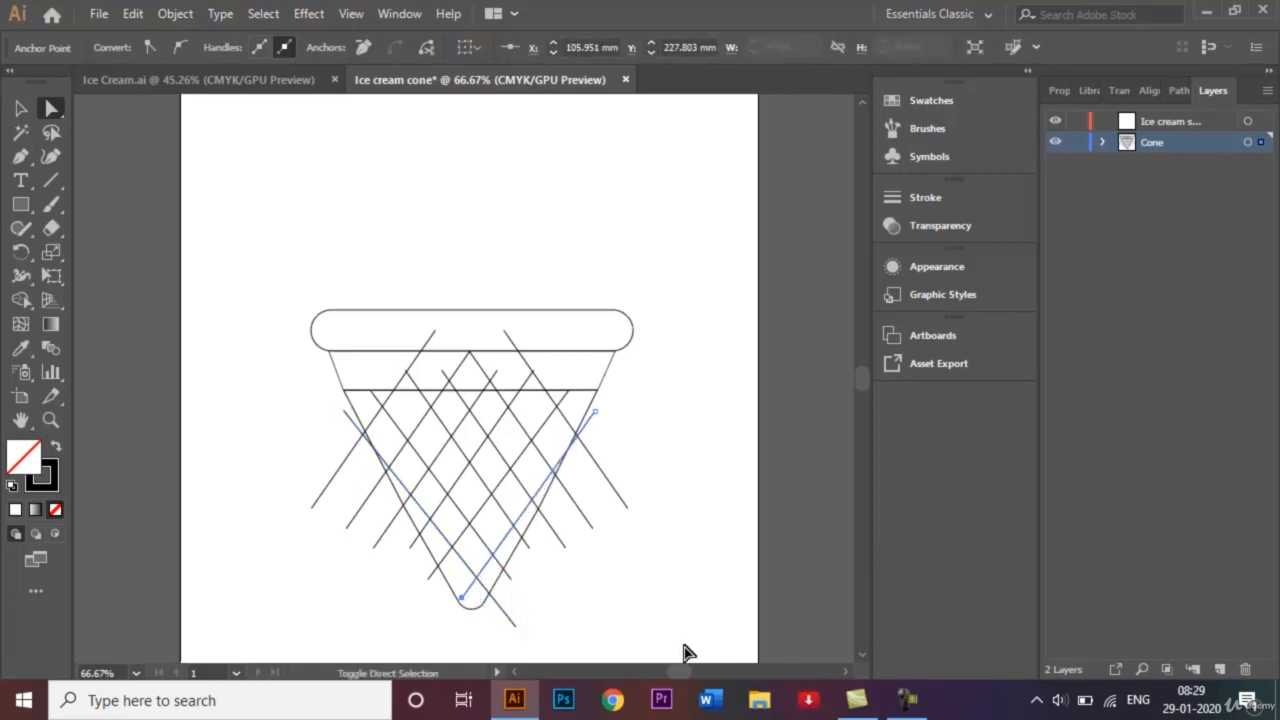
pyautogui.hotkey('shift', 'Left')
pyautogui.hotkey('shift', 'Left')
pyautogui.hotkey('shift', 'Down')
pyautogui.hotkey('shift', 'Down')
pyautogui.hotkey('shift', 'Down')
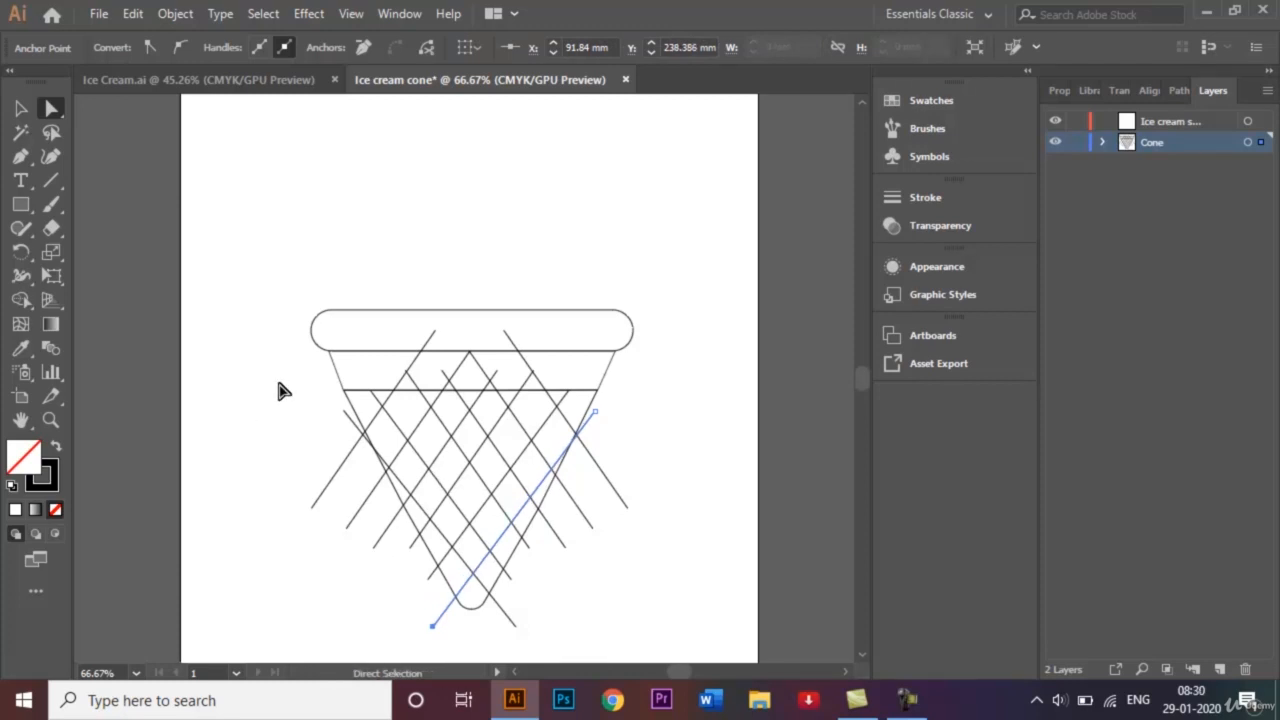
pyautogui.click(25, 113)
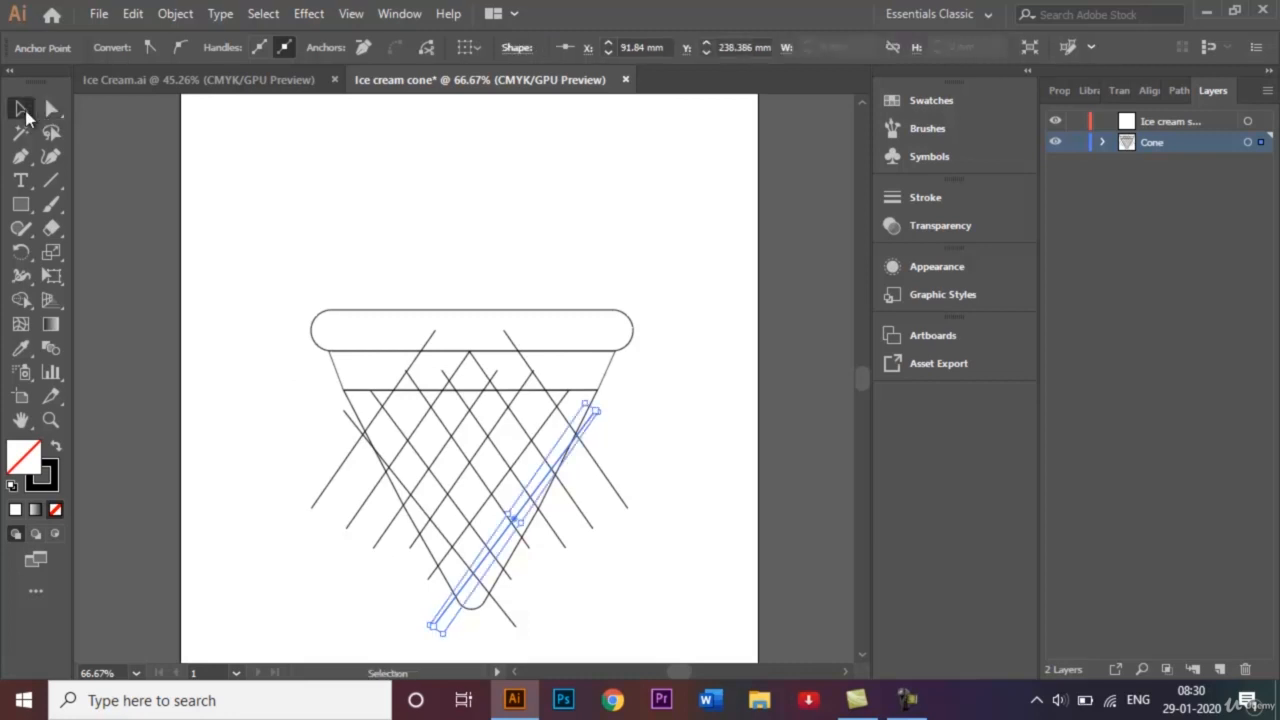
pyautogui.click(284, 216)
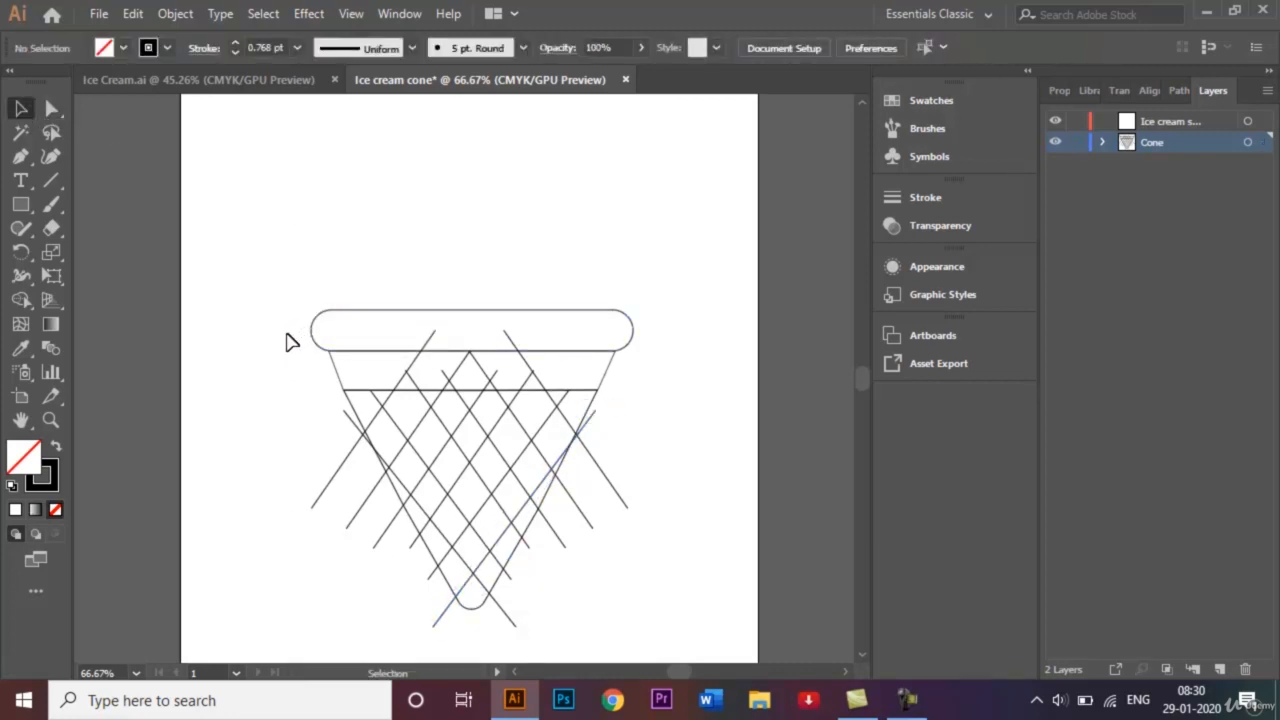
# Trim the ends of the crosshatch lines that extend past the cone's sloping sides and tip with the Shape Builder
pyautogui.moveTo(286, 342); pyautogui.dragTo(651, 617)
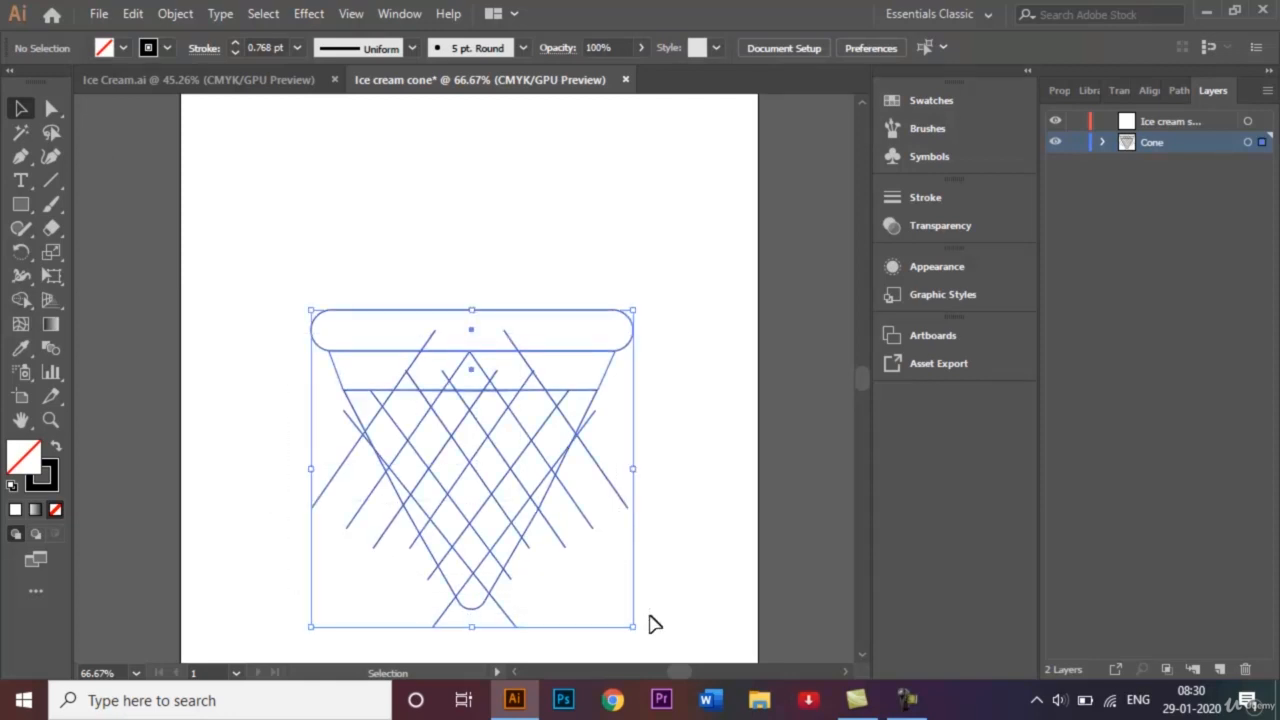
pyautogui.click(27, 304)
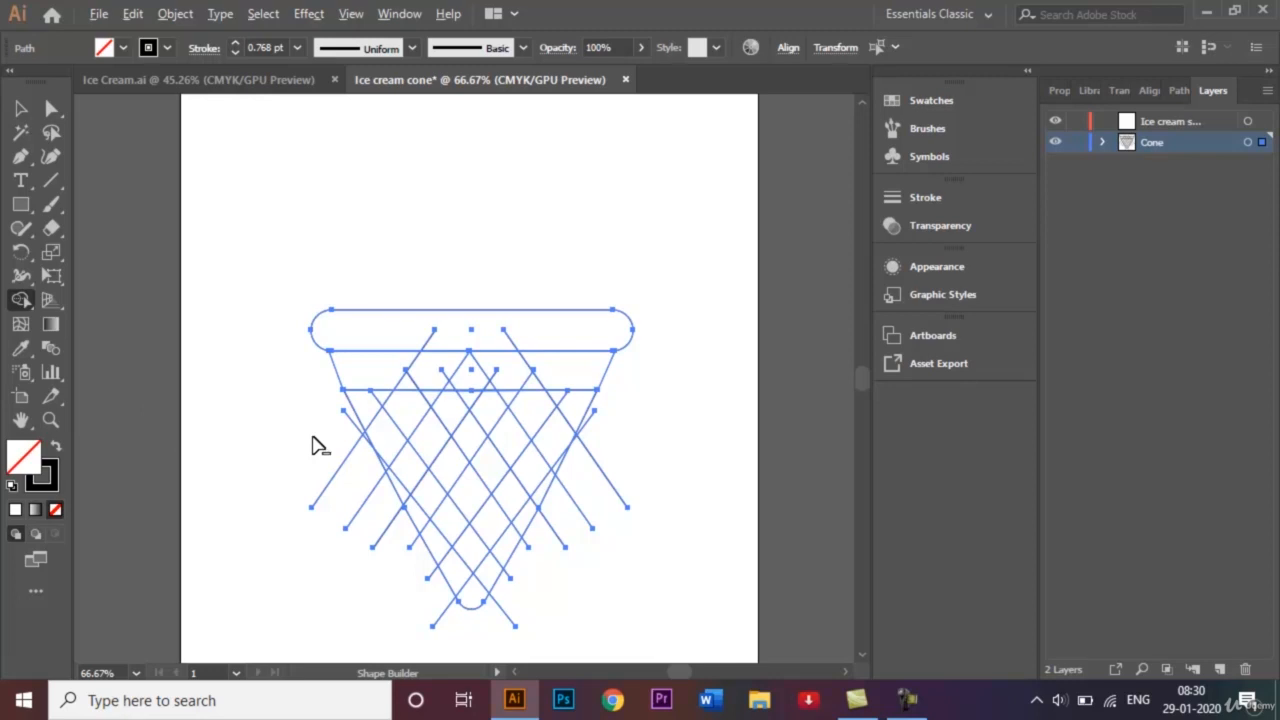
pyautogui.moveTo(313, 438); pyautogui.dragTo(400, 543)
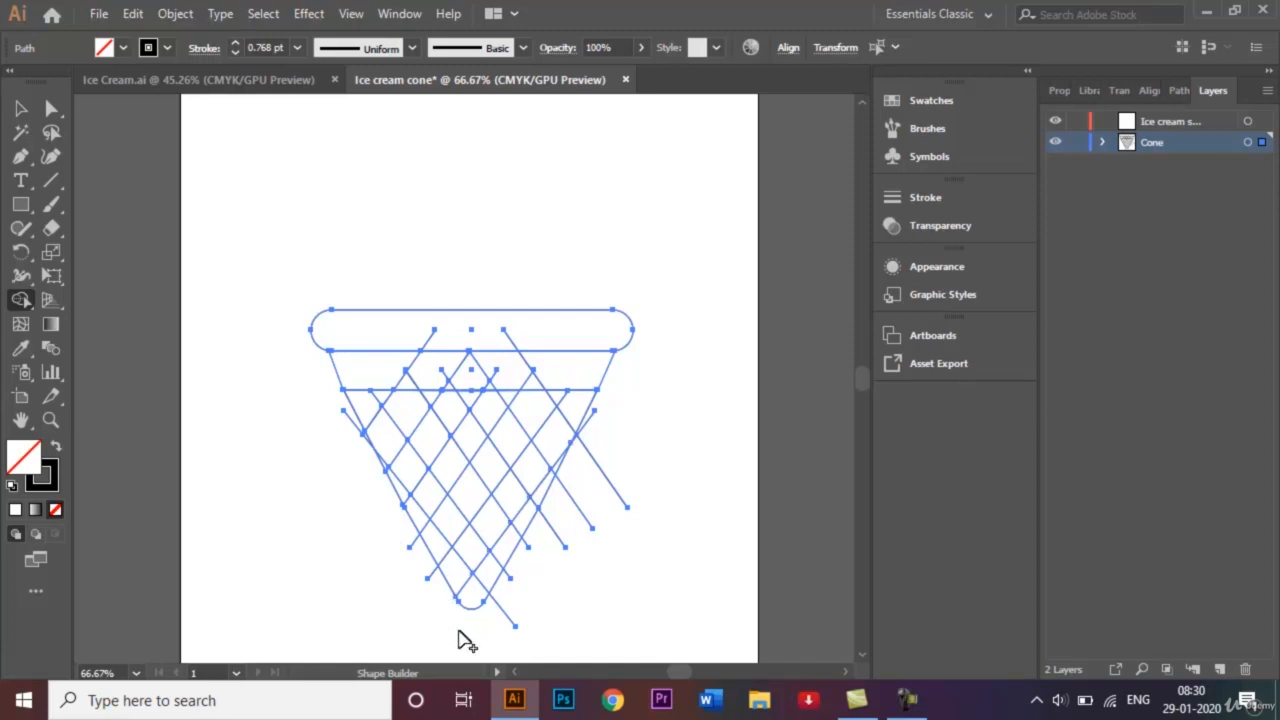
pyautogui.moveTo(486, 627)
pyautogui.mouseDown()
pyautogui.moveTo(558, 528)
pyautogui.moveTo(604, 430)
pyautogui.moveTo(609, 441)
pyautogui.mouseUp()
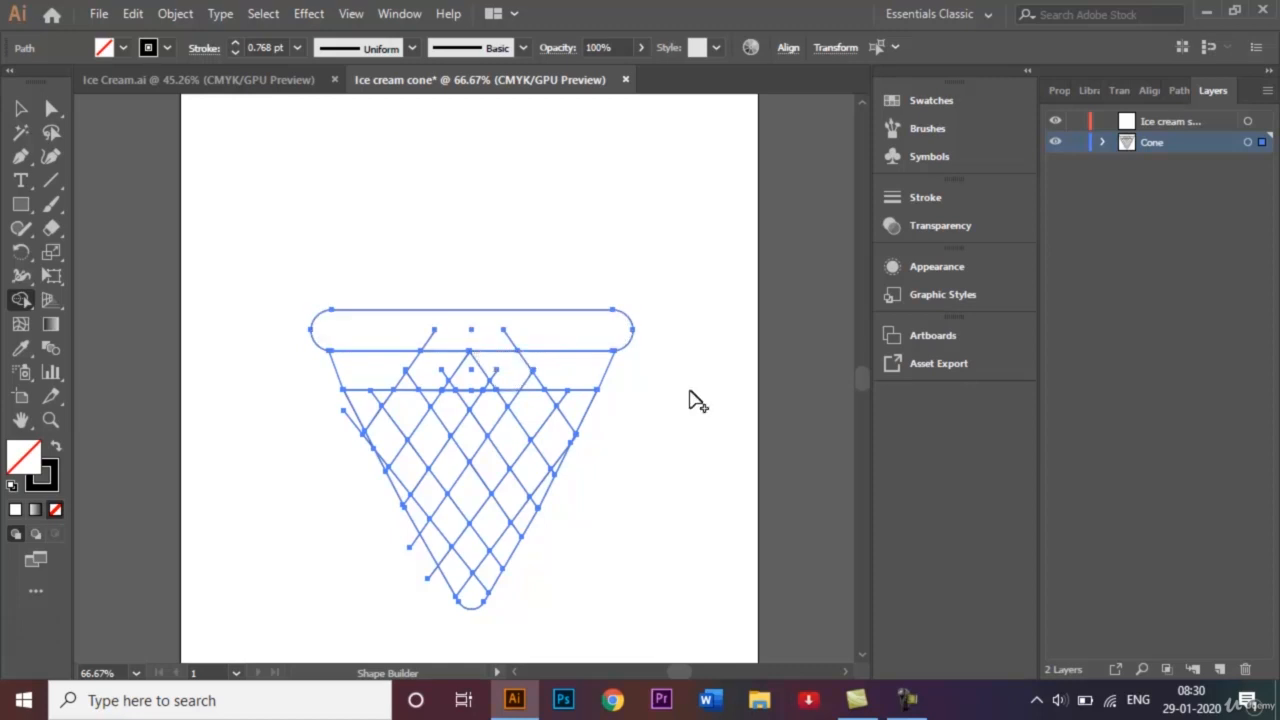
# Remove the remaining stray line pieces in the band, the rim and along the cone's side, and deselect the artwork
pyautogui.keyDown('alt'); pyautogui.click(527, 365); pyautogui.keyUp('alt')
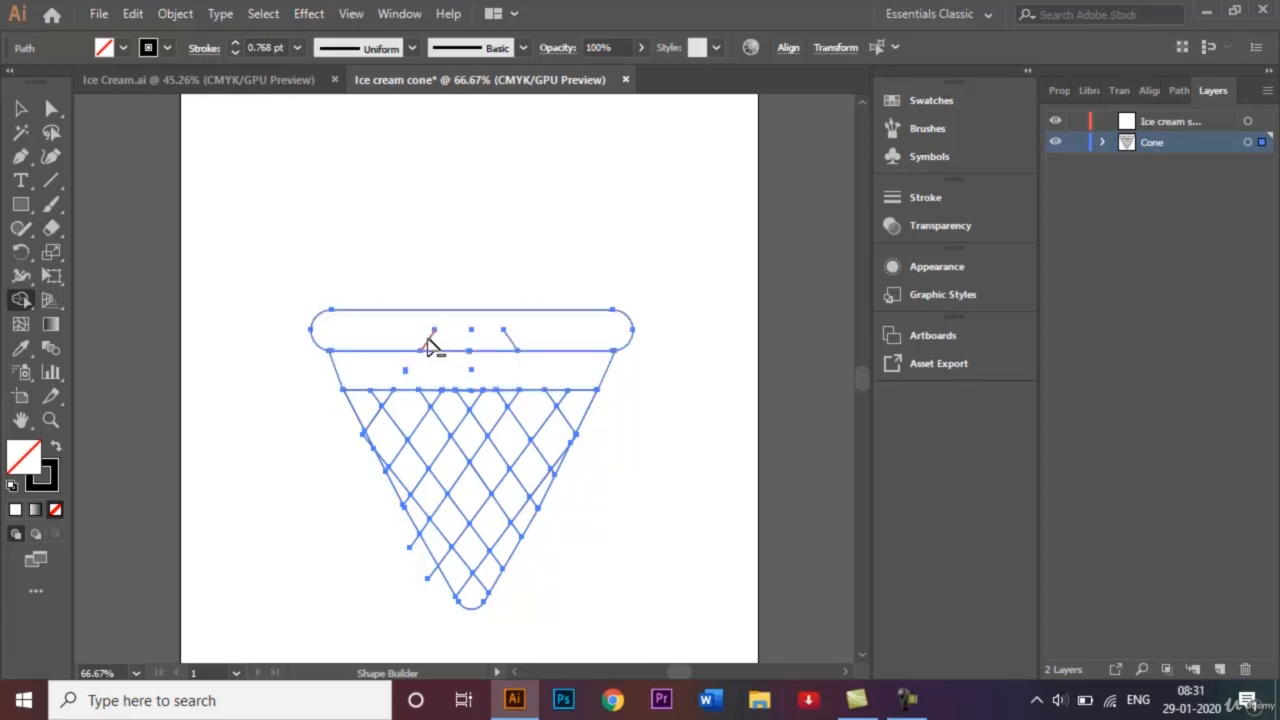
pyautogui.keyDown('alt'); pyautogui.click(510, 340); pyautogui.keyUp('alt')
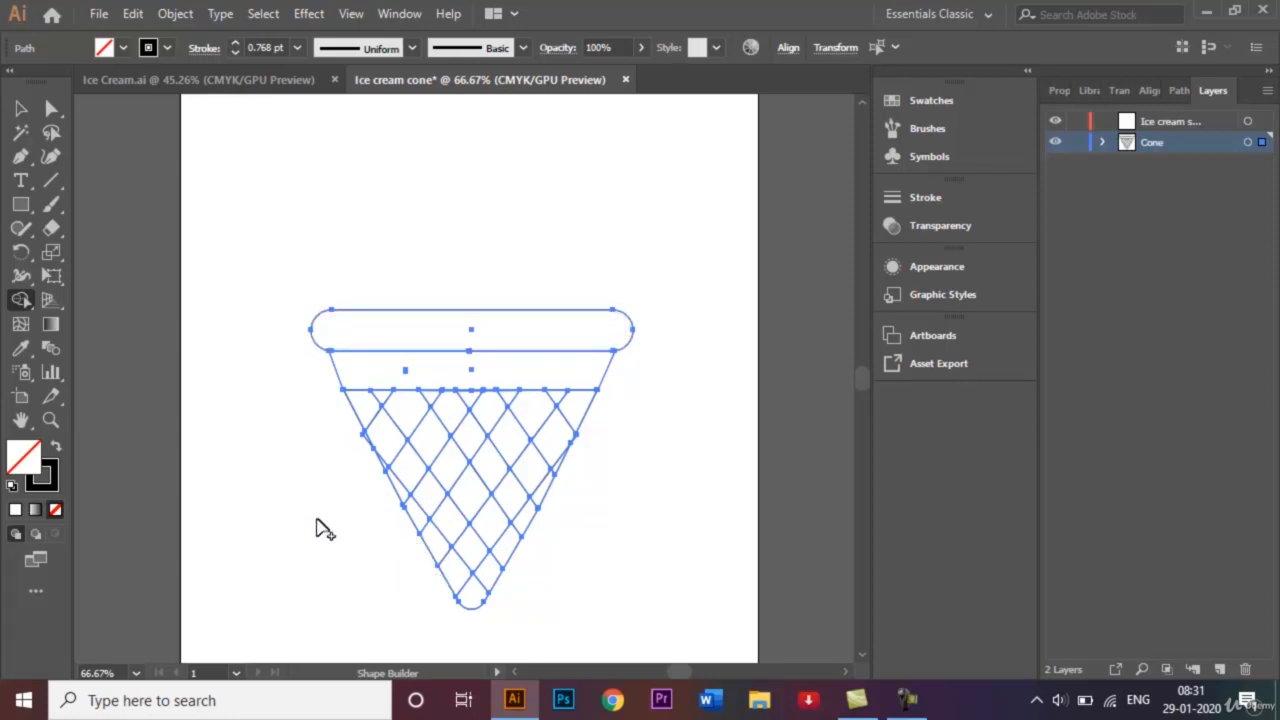
pyautogui.hotkey('ctrl', '=')
pyautogui.hotkey('ctrl', '=')
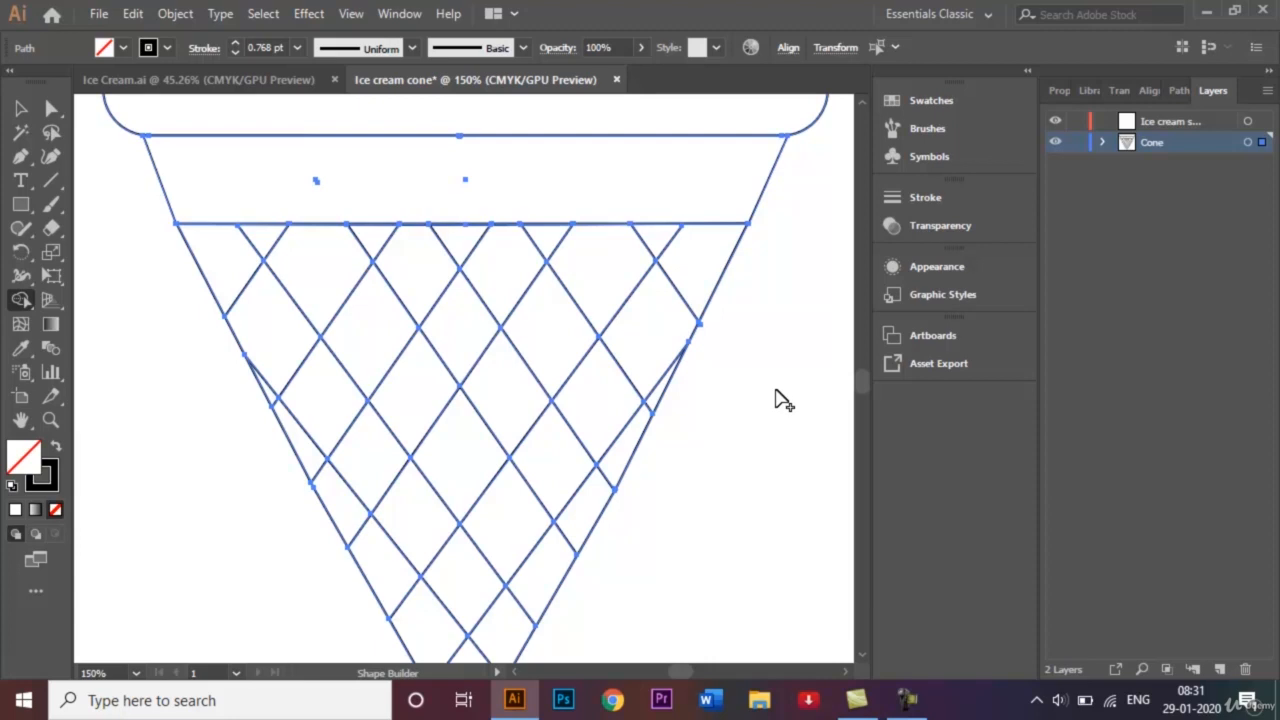
pyautogui.click(21, 108)
pyautogui.click(118, 301)
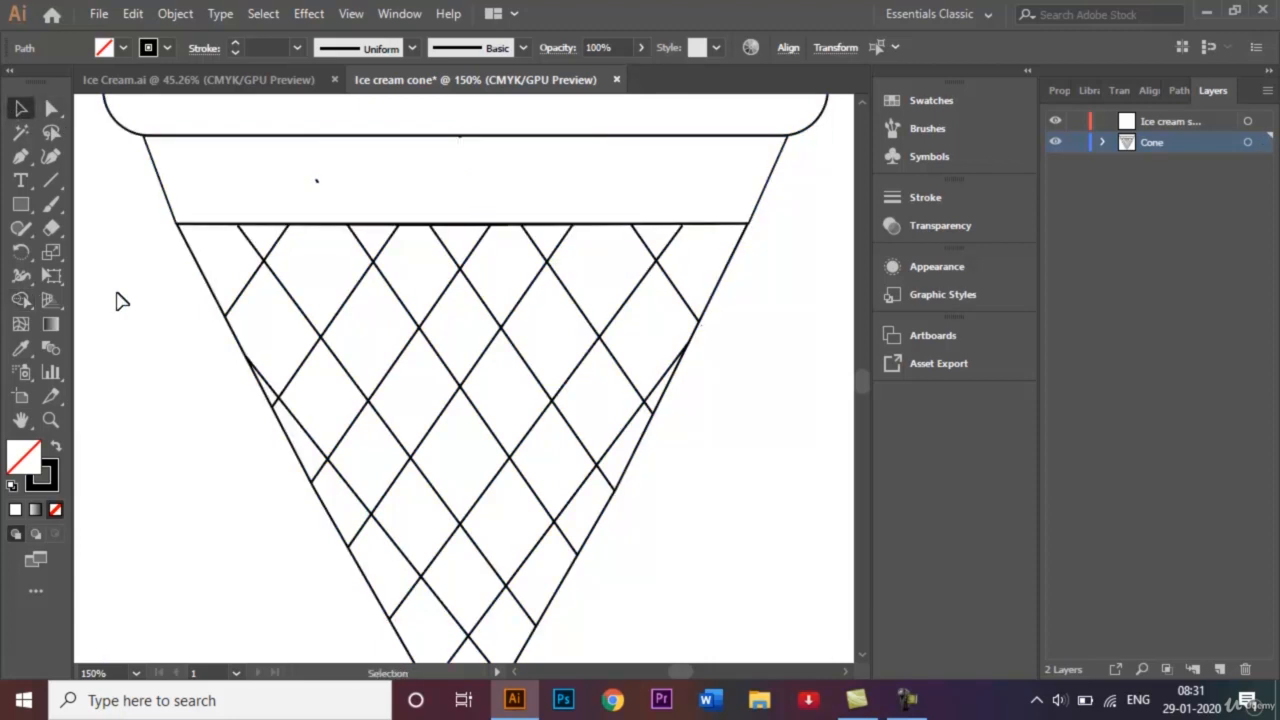
pyautogui.hotkey('ctrl', '0')
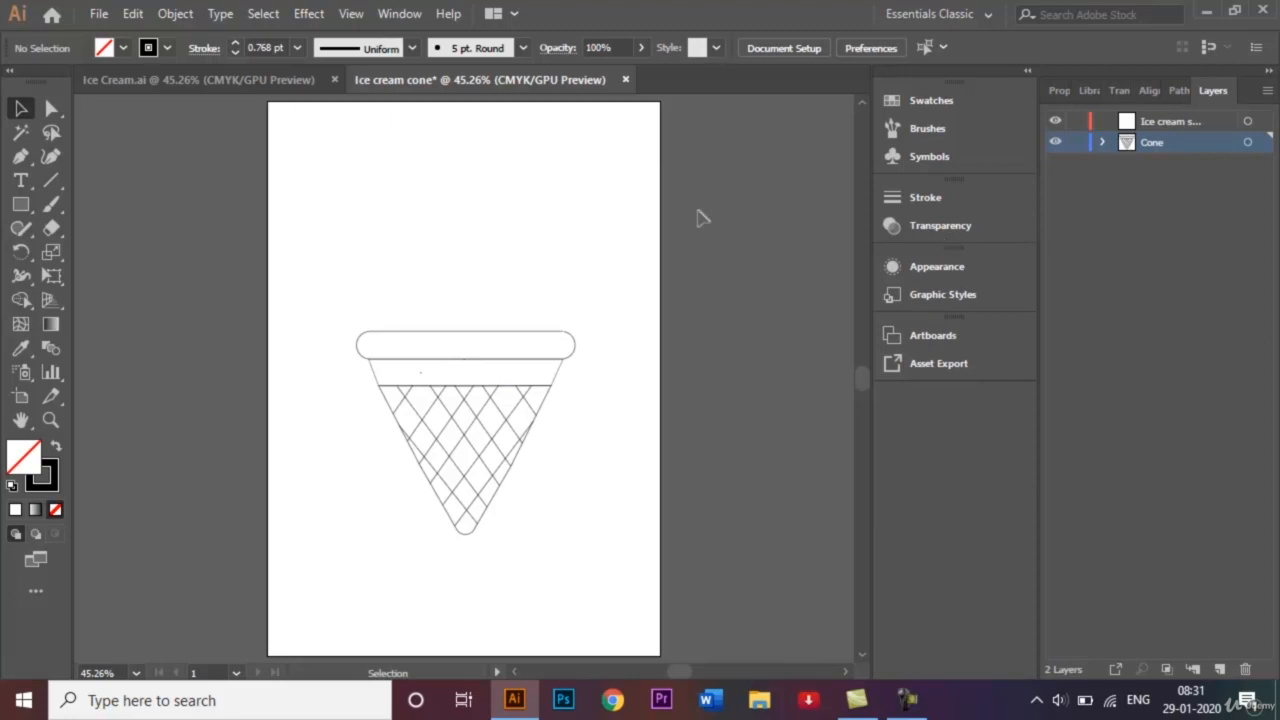
# Lock the Cone layer and draw a circle on the ice cream layer above the rim, centred at about X 67 mm, Y 92 mm
pyautogui.click(1077, 145)
pyautogui.click(1205, 122)
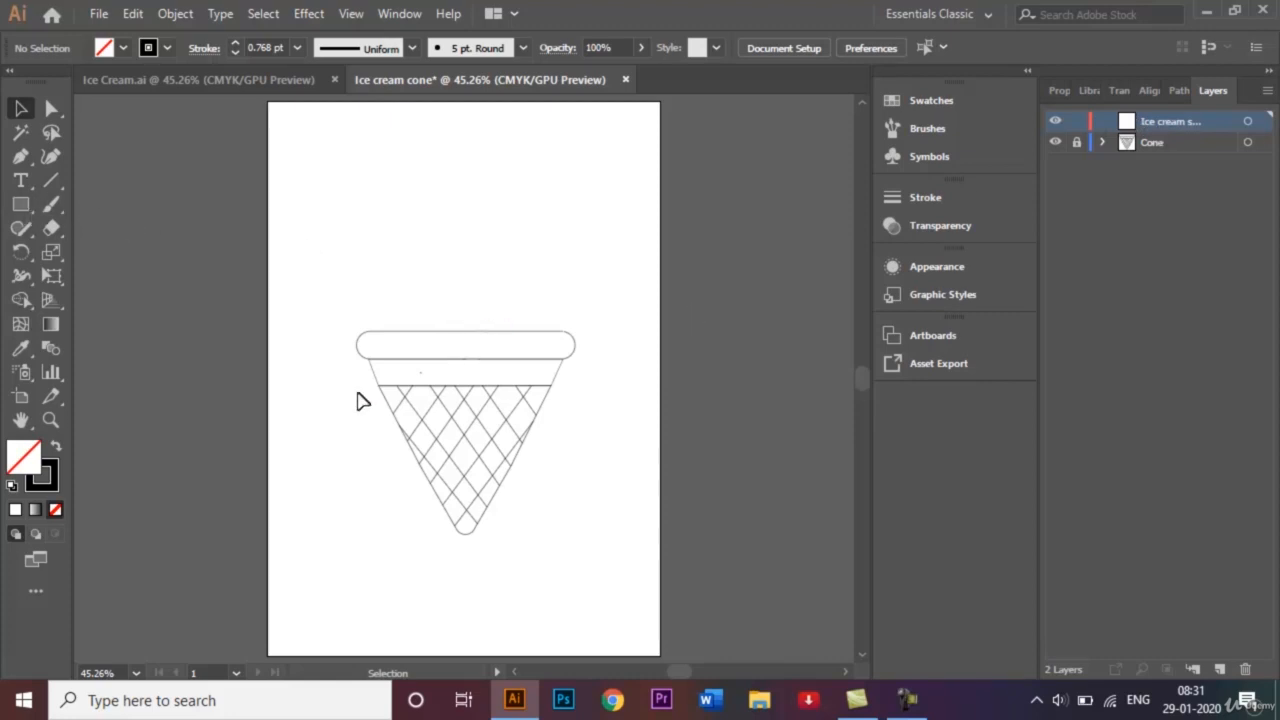
pyautogui.click(18, 211)
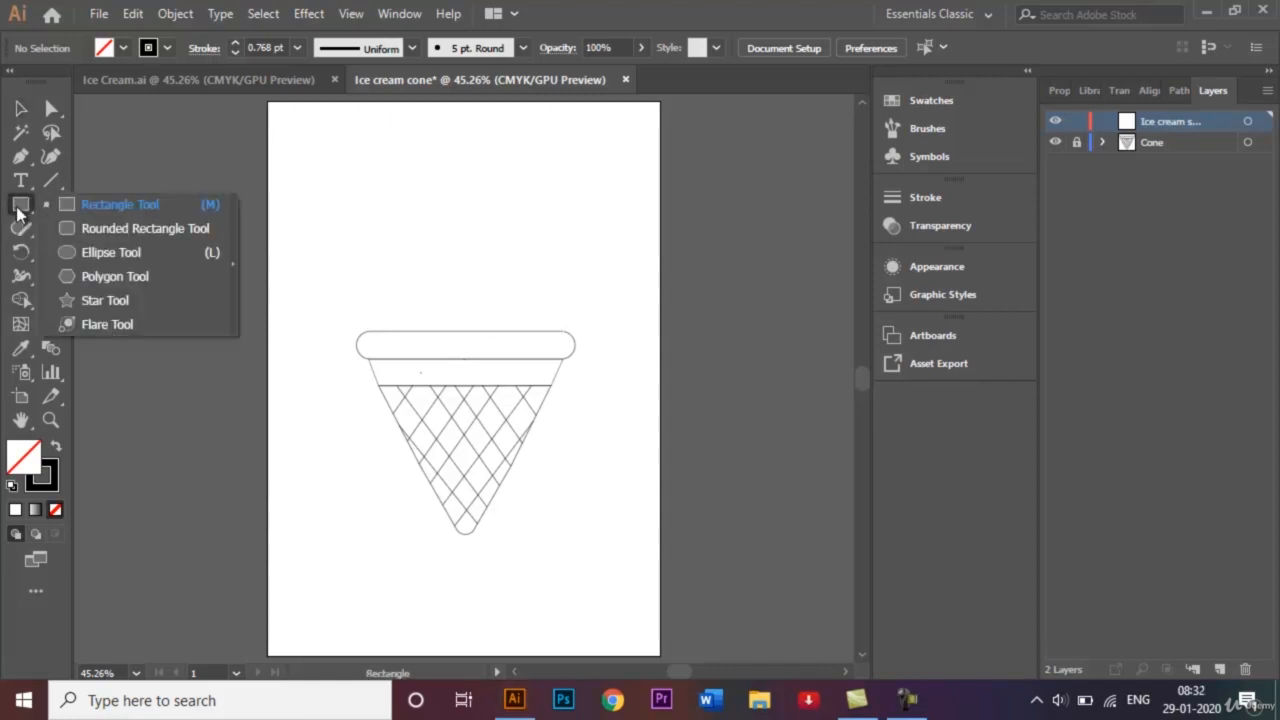
pyautogui.click(102, 253)
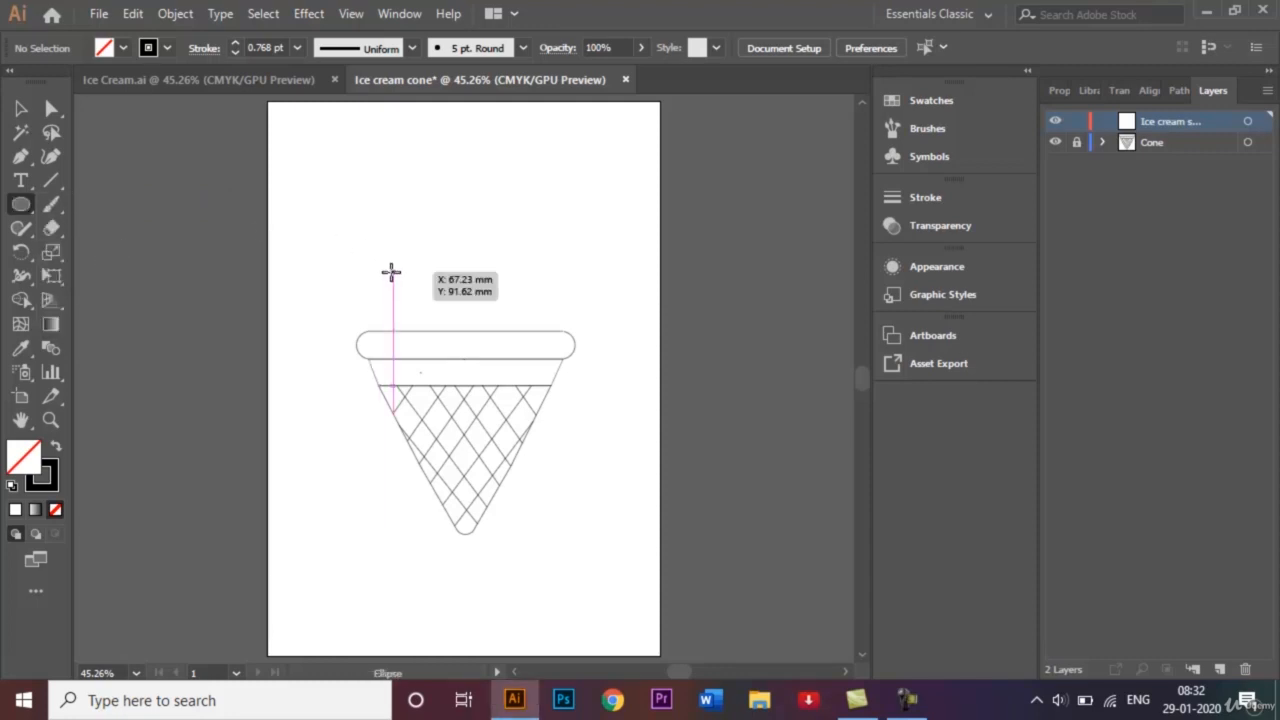
pyautogui.moveTo(391, 272); pyautogui.dragTo(437, 304)
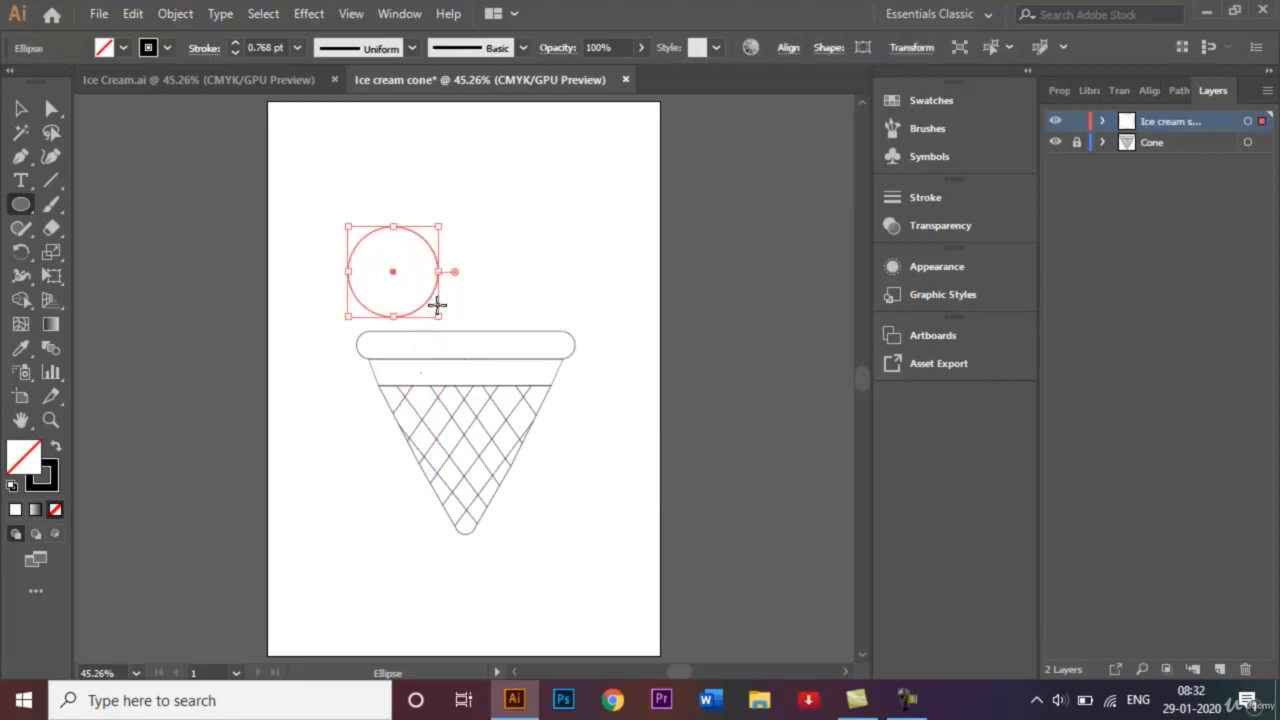
pyautogui.click(21, 108)
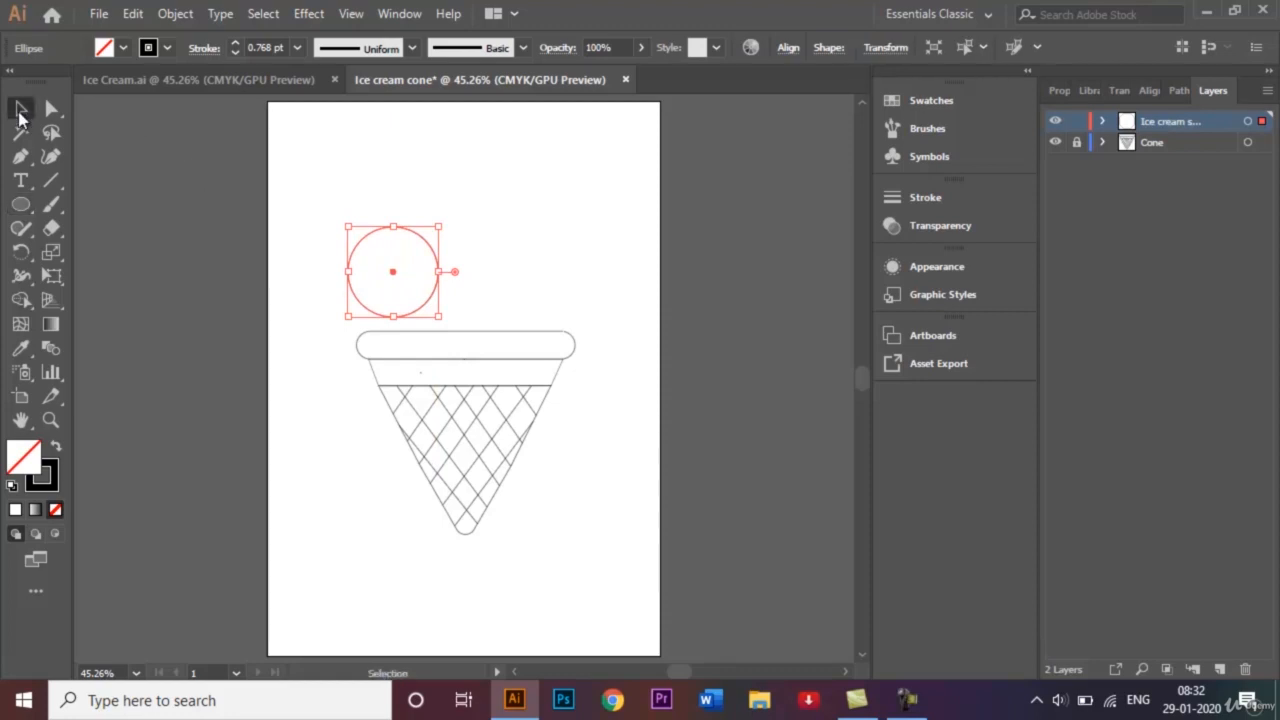
# Check the finished Ice Cream.ai artwork and move the circle down onto the cone's rim, centred at about X 81 mm, Y 114 mm
pyautogui.click(169, 83)
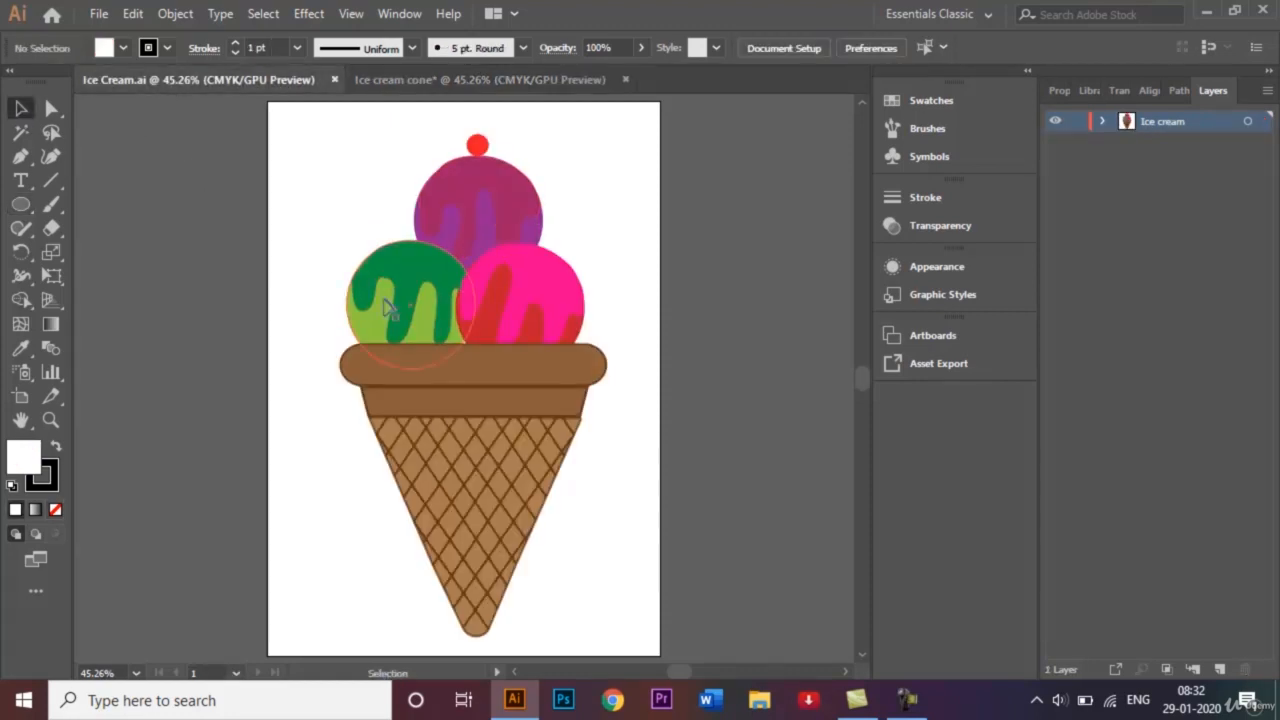
pyautogui.click(424, 86)
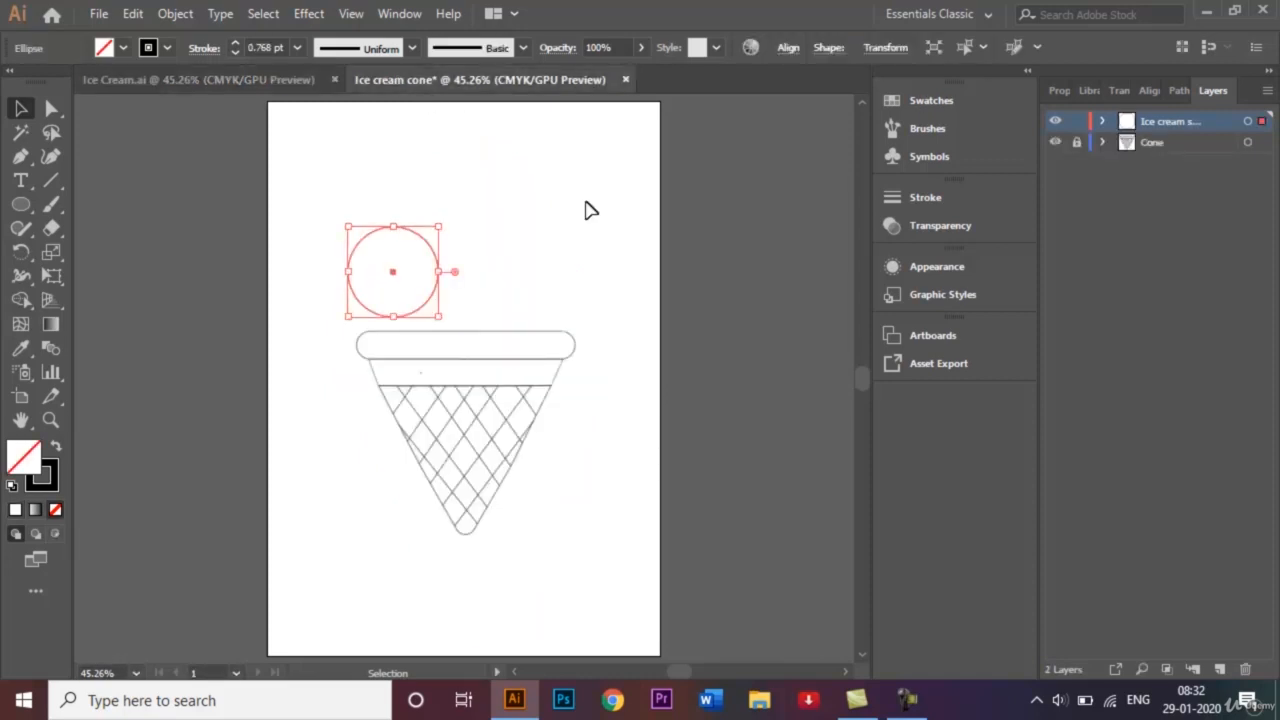
pyautogui.click(450, 255)
pyautogui.click(437, 258)
pyautogui.moveTo(396, 279); pyautogui.dragTo(421, 316)
pyautogui.click(517, 297)
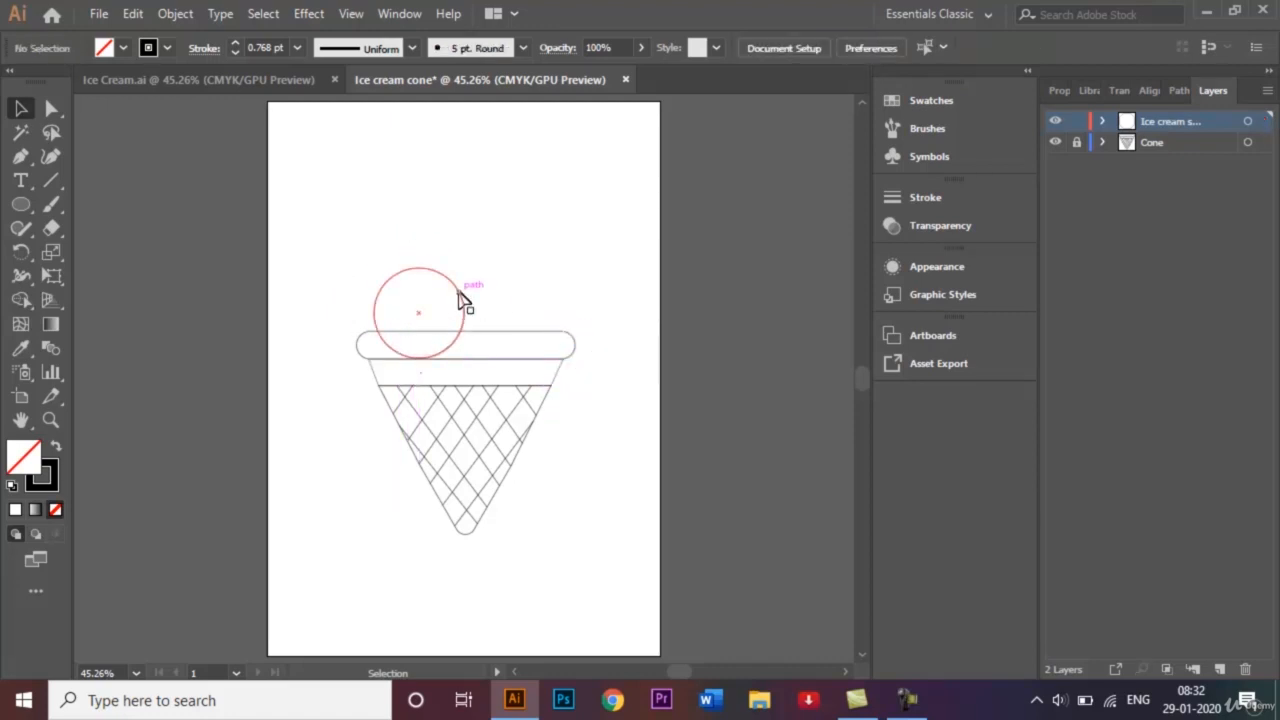
# Duplicate the circle to its right at the same height, overlapping slightly, and add a third copy above and between the two
pyautogui.click(460, 298)
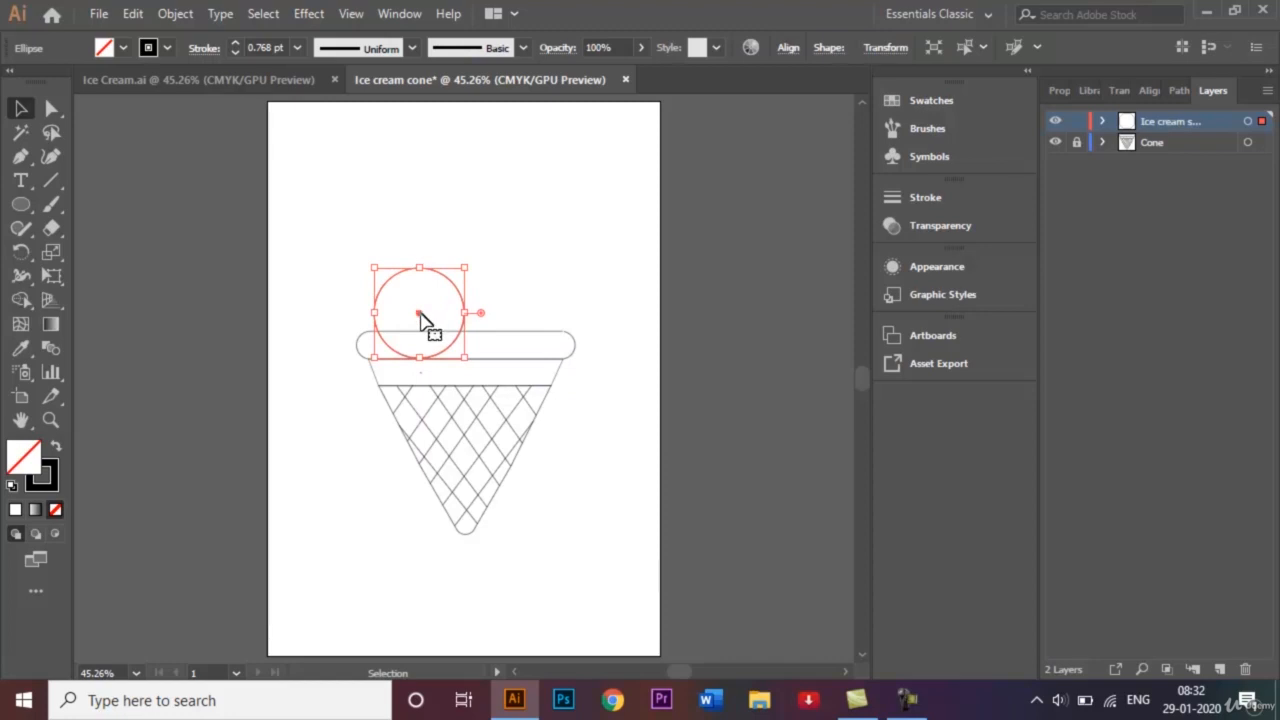
pyautogui.moveTo(421, 320); pyautogui.dragTo(503, 325)
pyautogui.hotkey('ctrl', 'z')
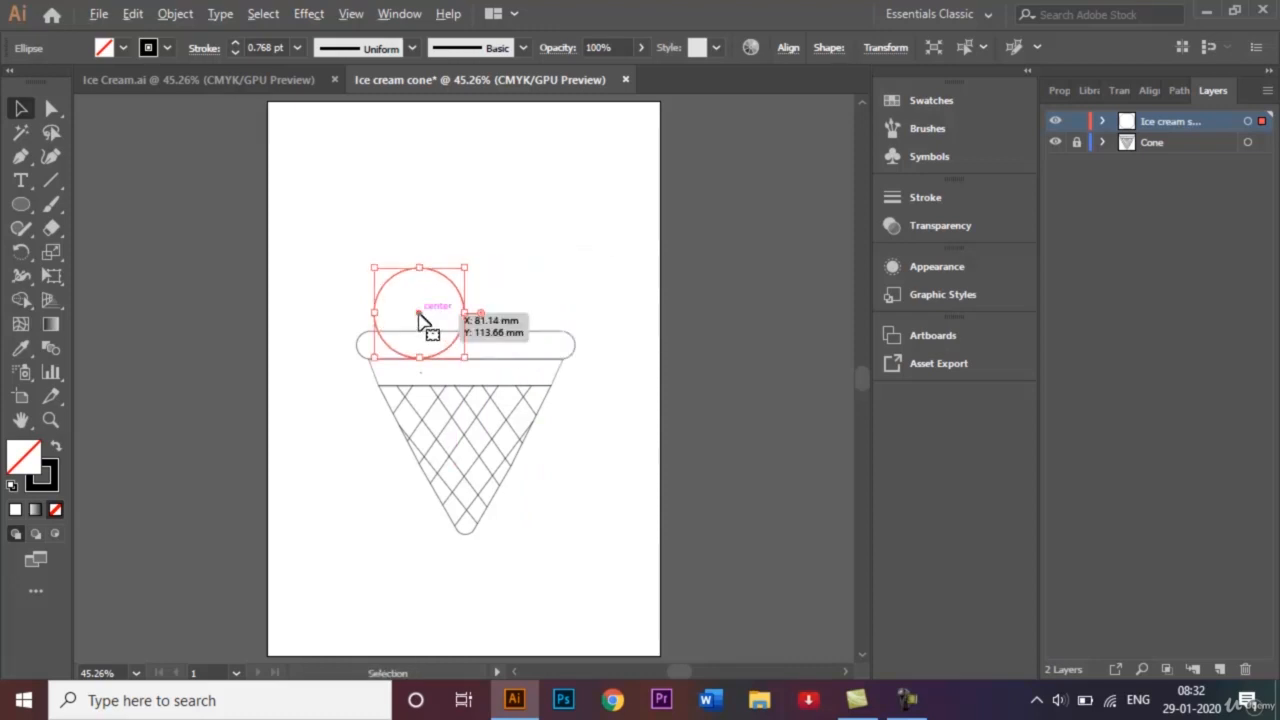
pyautogui.moveTo(420, 318); pyautogui.dragTo(490, 320)
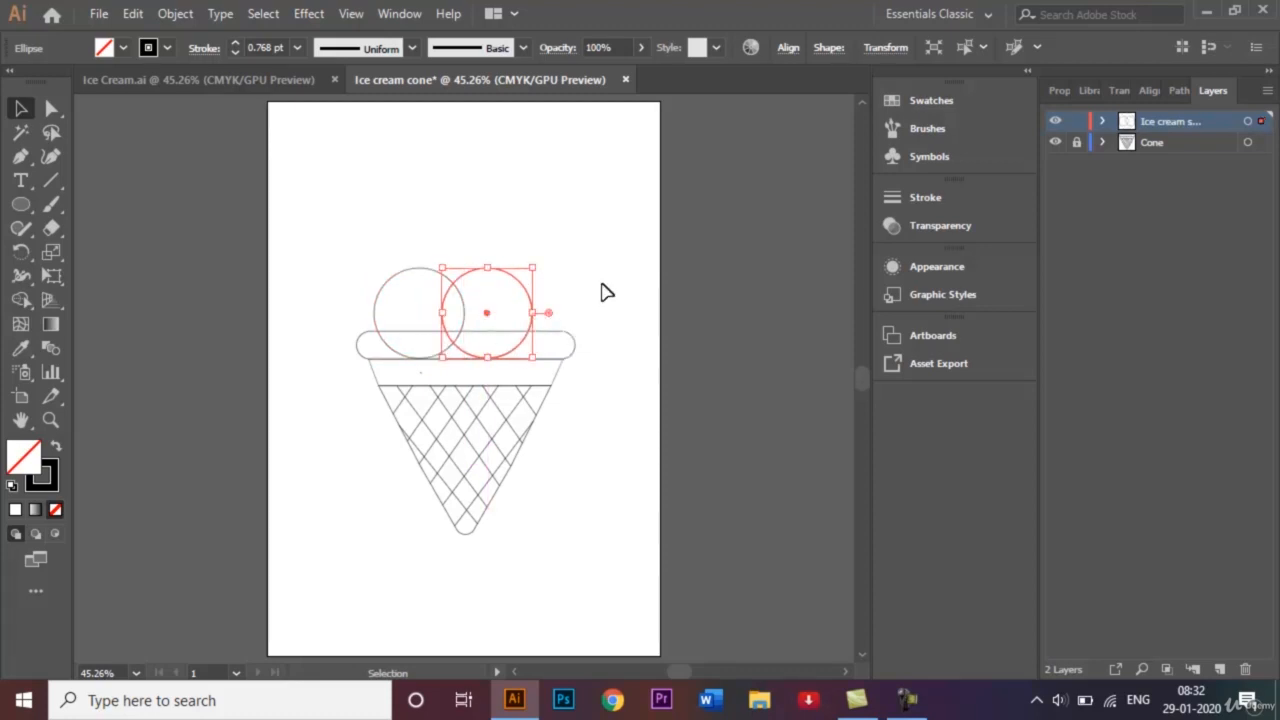
pyautogui.moveTo(486, 318); pyautogui.dragTo(457, 251)
pyautogui.click(657, 290)
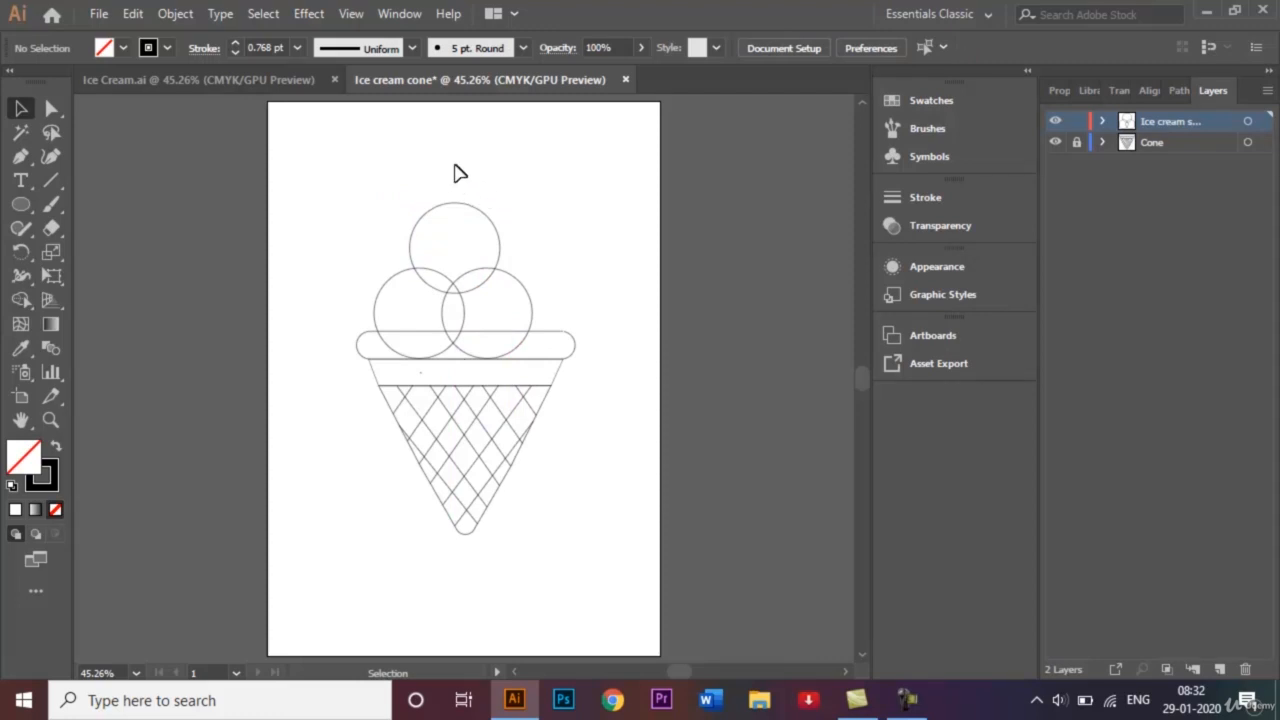
# Check the syrup shapes in Ice Cream.ai and spread the three scoop circles apart, clear of each other and the cone
pyautogui.click(280, 86)
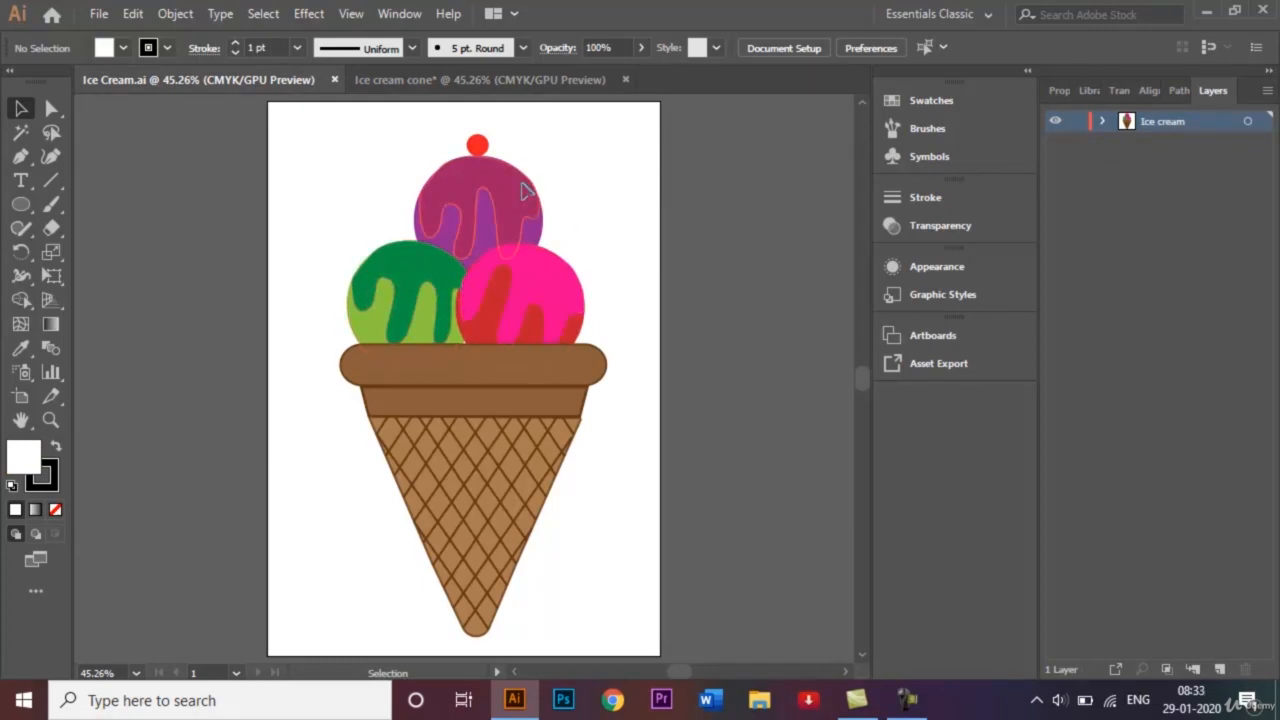
pyautogui.click(458, 82)
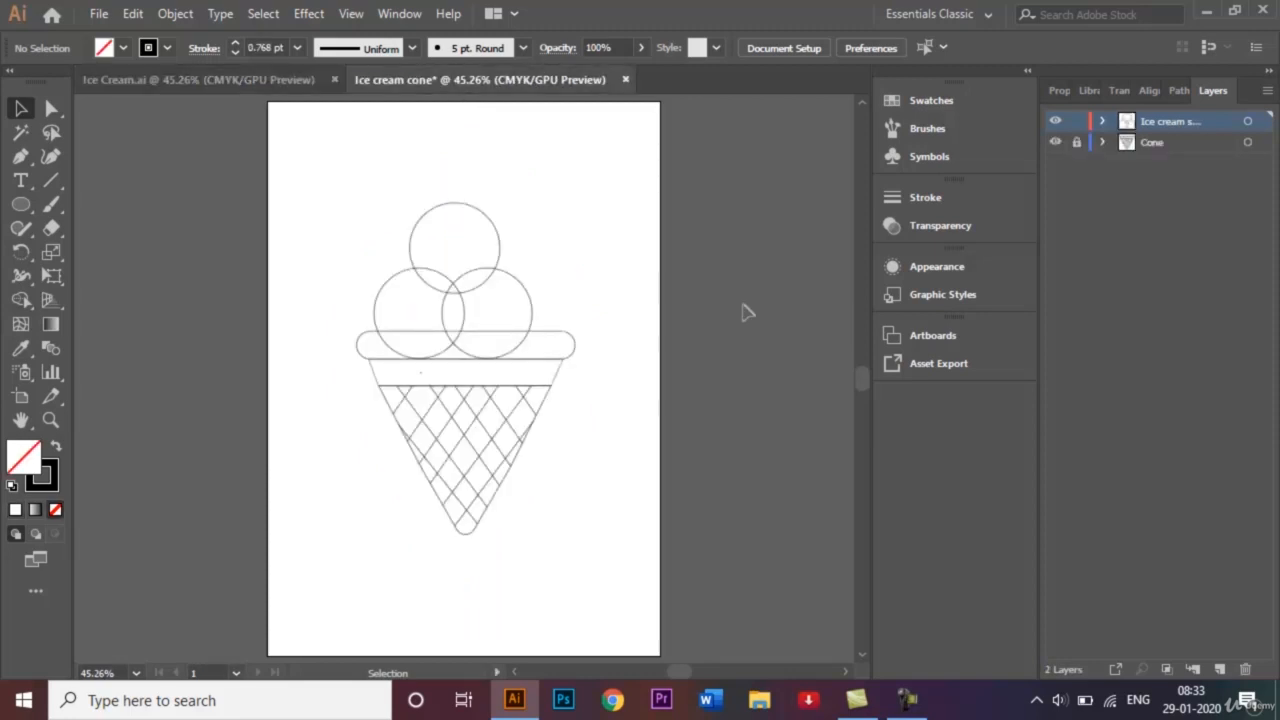
pyautogui.moveTo(456, 204); pyautogui.dragTo(513, 170)
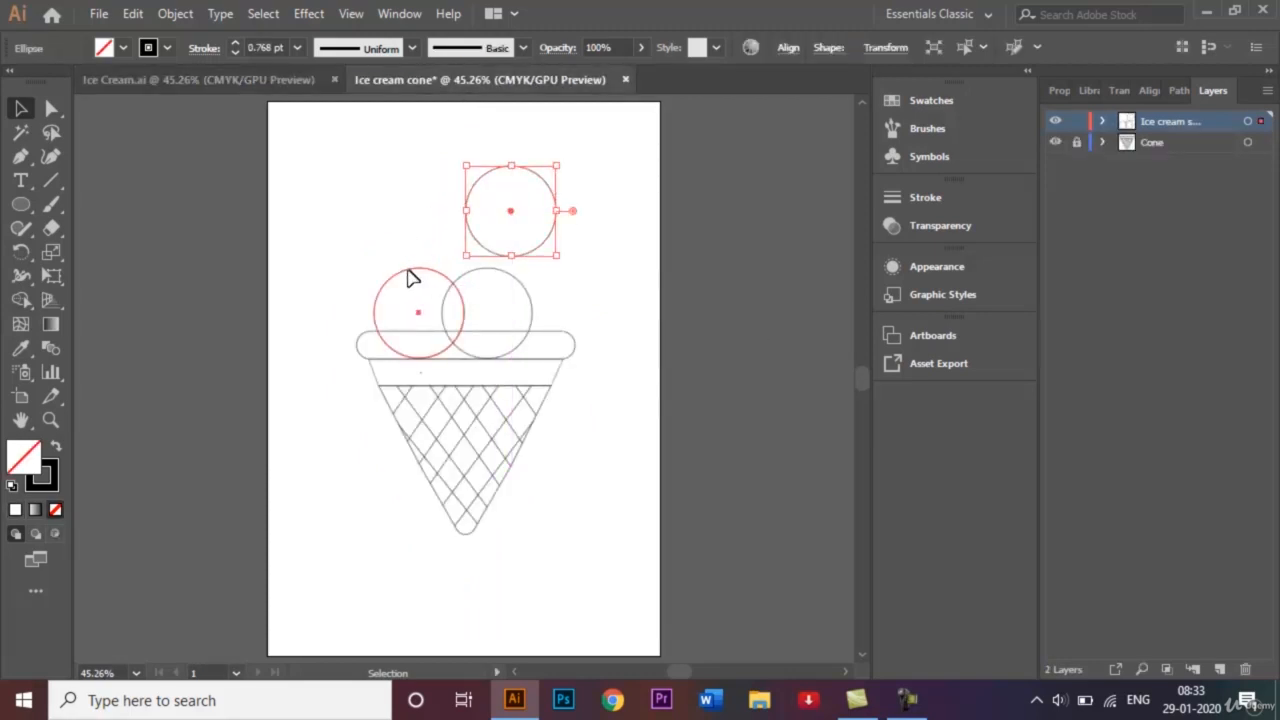
pyautogui.moveTo(414, 277); pyautogui.dragTo(336, 232)
pyautogui.click(525, 298)
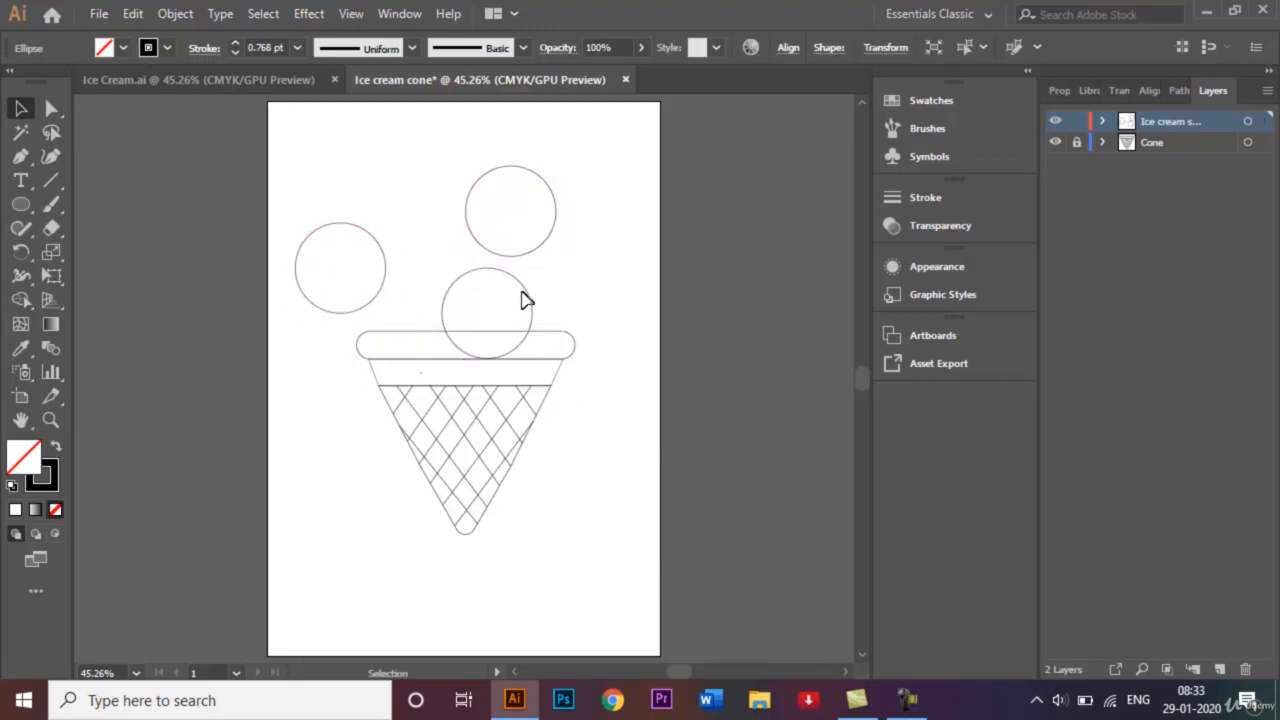
pyautogui.moveTo(510, 175); pyautogui.dragTo(446, 163)
pyautogui.moveTo(532, 289); pyautogui.dragTo(593, 249)
pyautogui.click(612, 198)
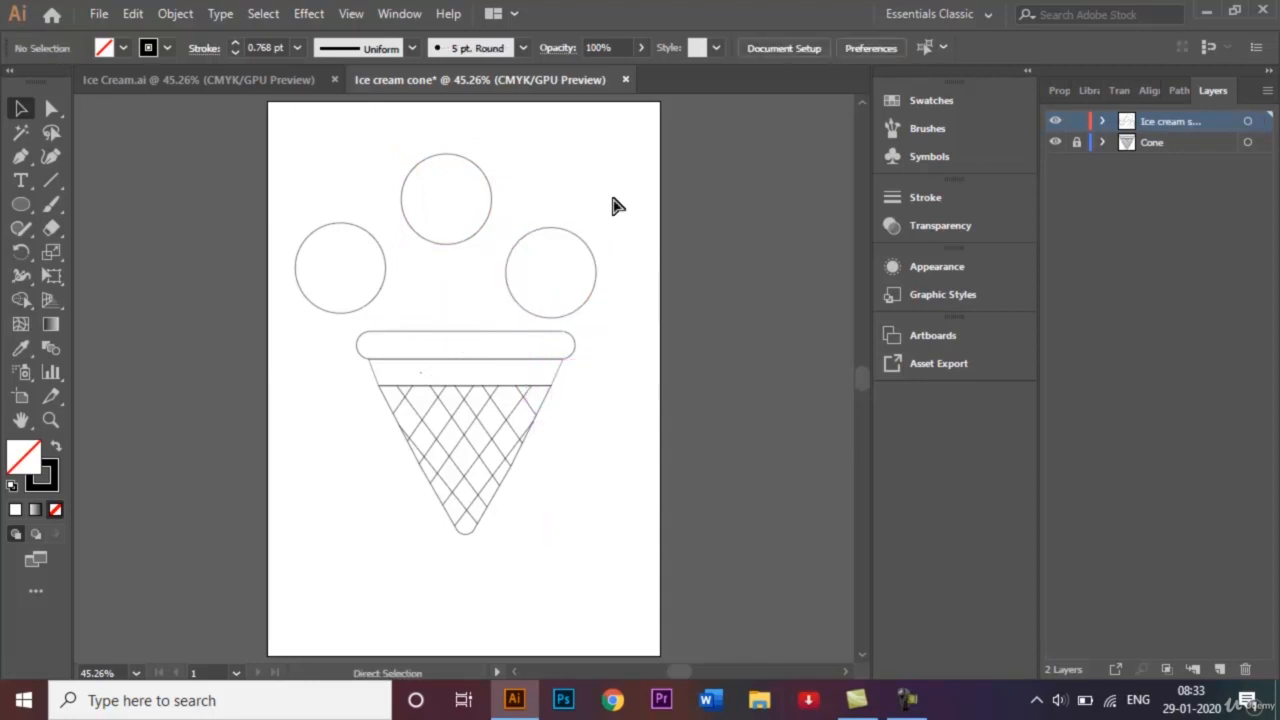
# Draw a wavy syrup edge with three rounded drips across the left scoop circle with the Pen tool, starting on its left edge
pyautogui.hotkey('ctrl', '+')
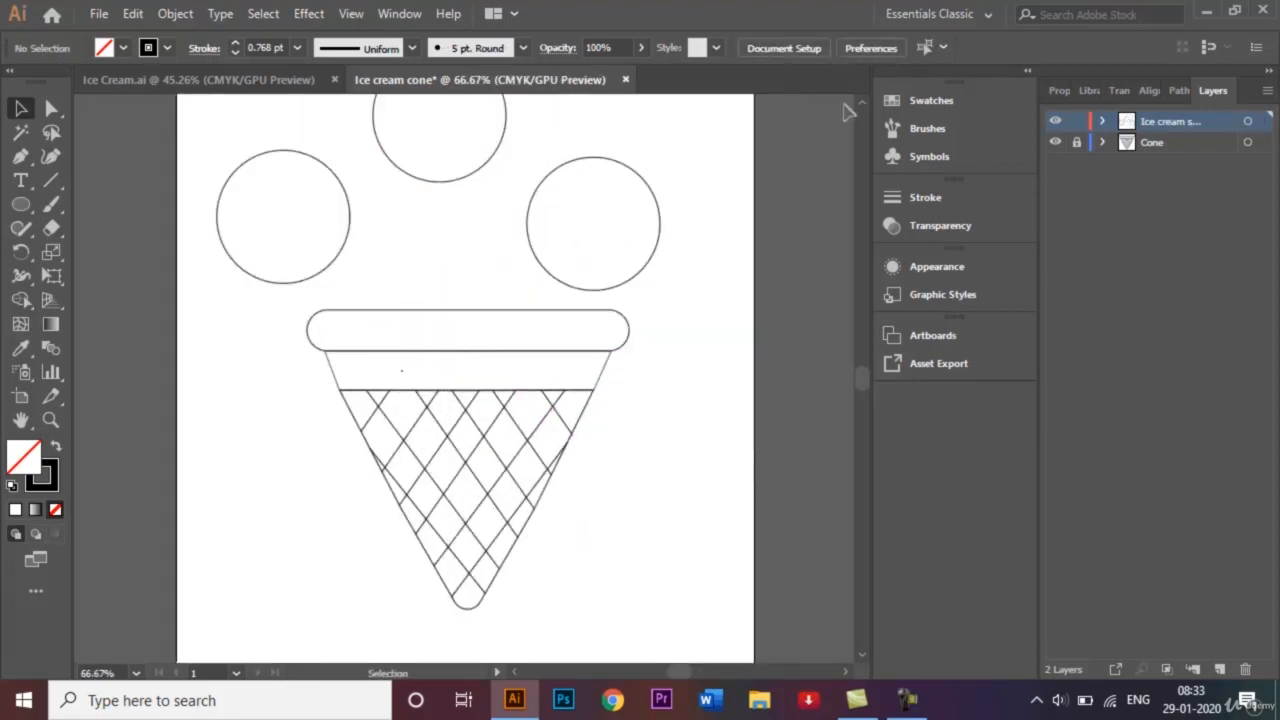
pyautogui.click(862, 102)
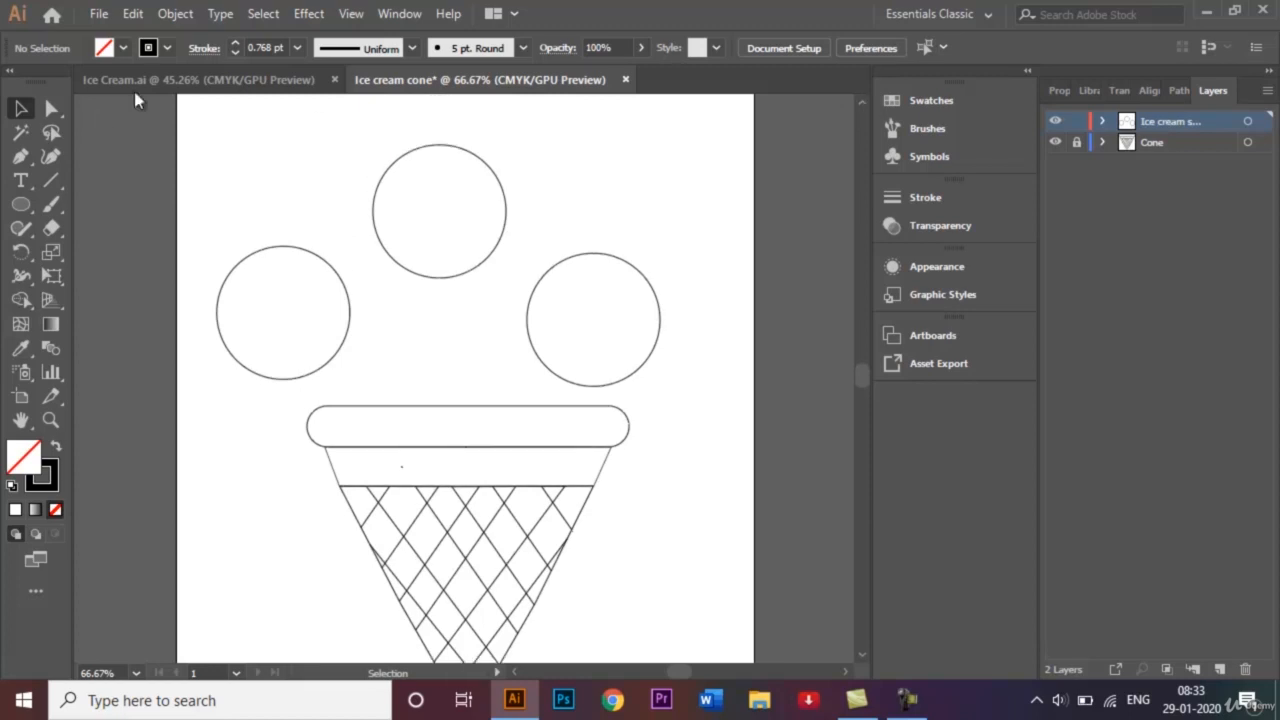
pyautogui.click(23, 159)
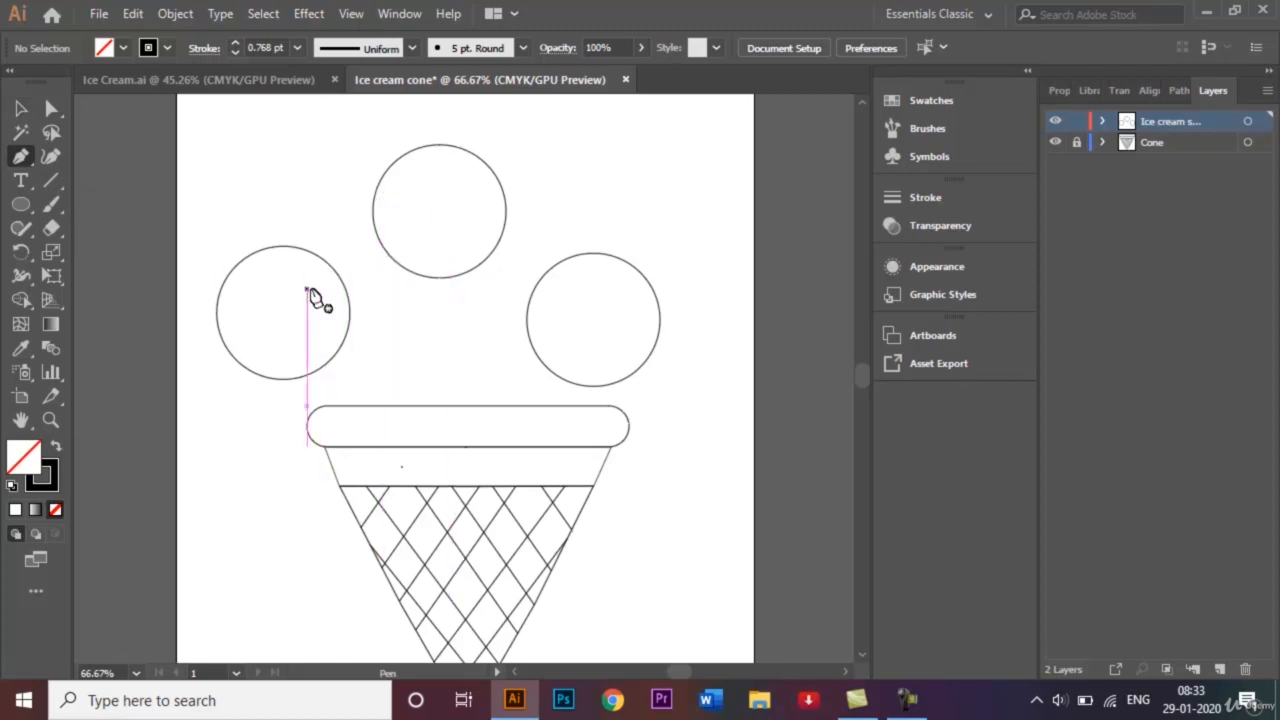
pyautogui.click(219, 294)
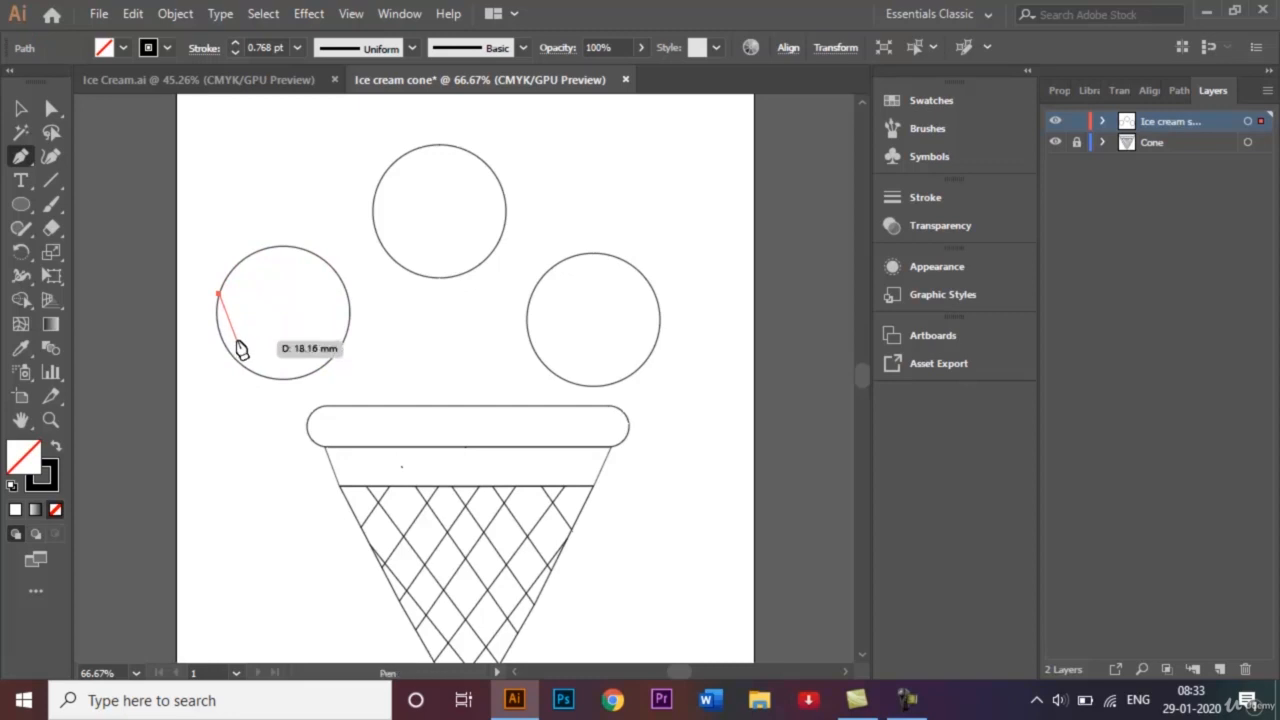
pyautogui.moveTo(237, 342); pyautogui.dragTo(293, 307)
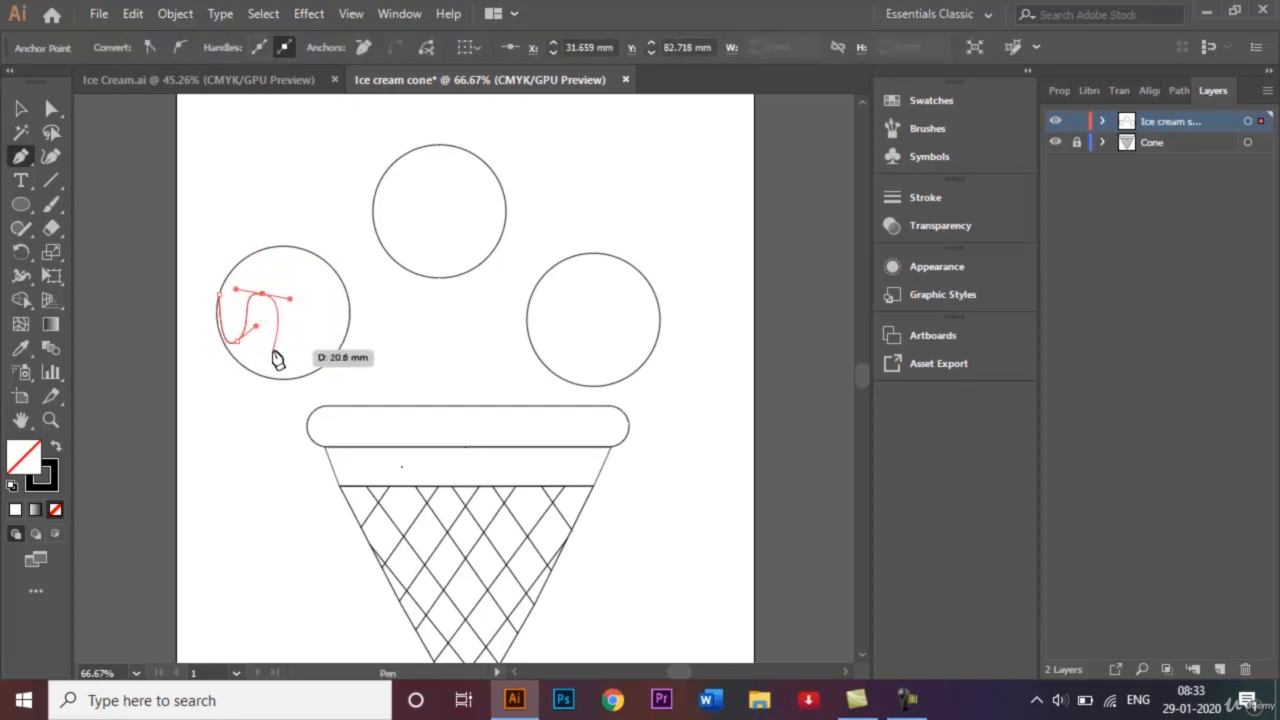
pyautogui.moveTo(270, 357); pyautogui.dragTo(296, 357)
pyautogui.moveTo(296, 274); pyautogui.dragTo(320, 300)
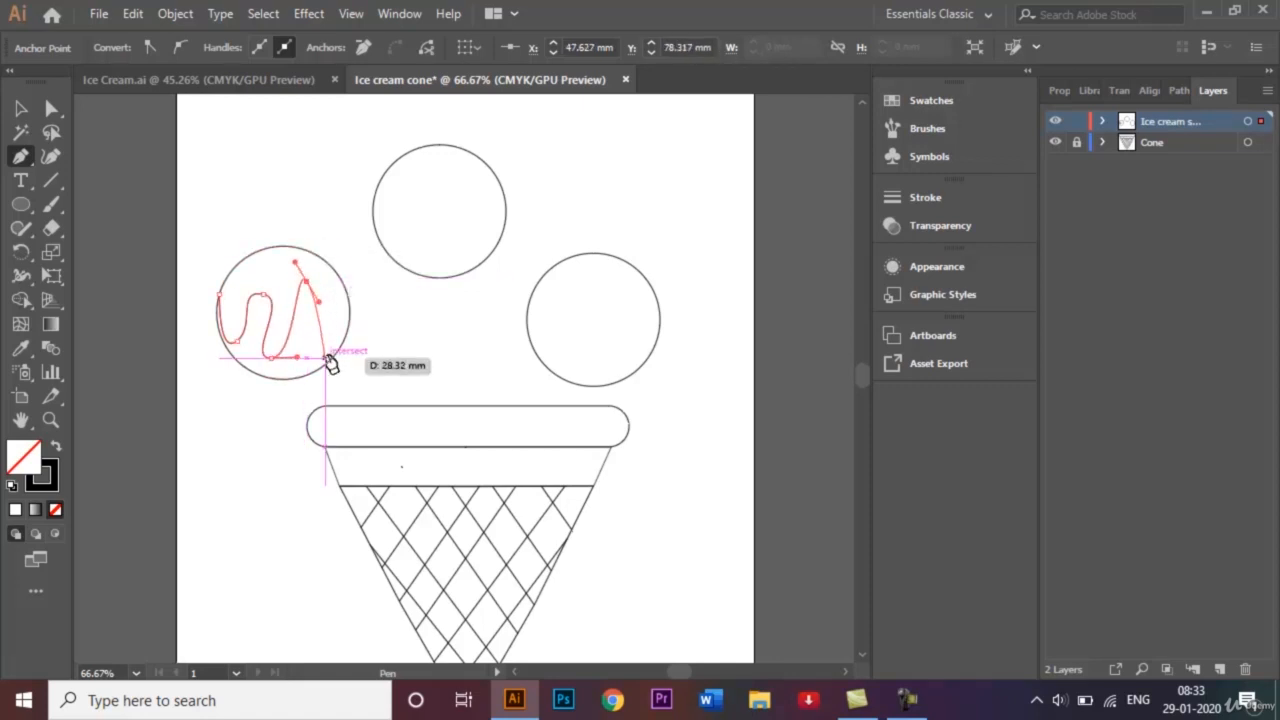
pyautogui.moveTo(327, 357); pyautogui.dragTo(350, 359)
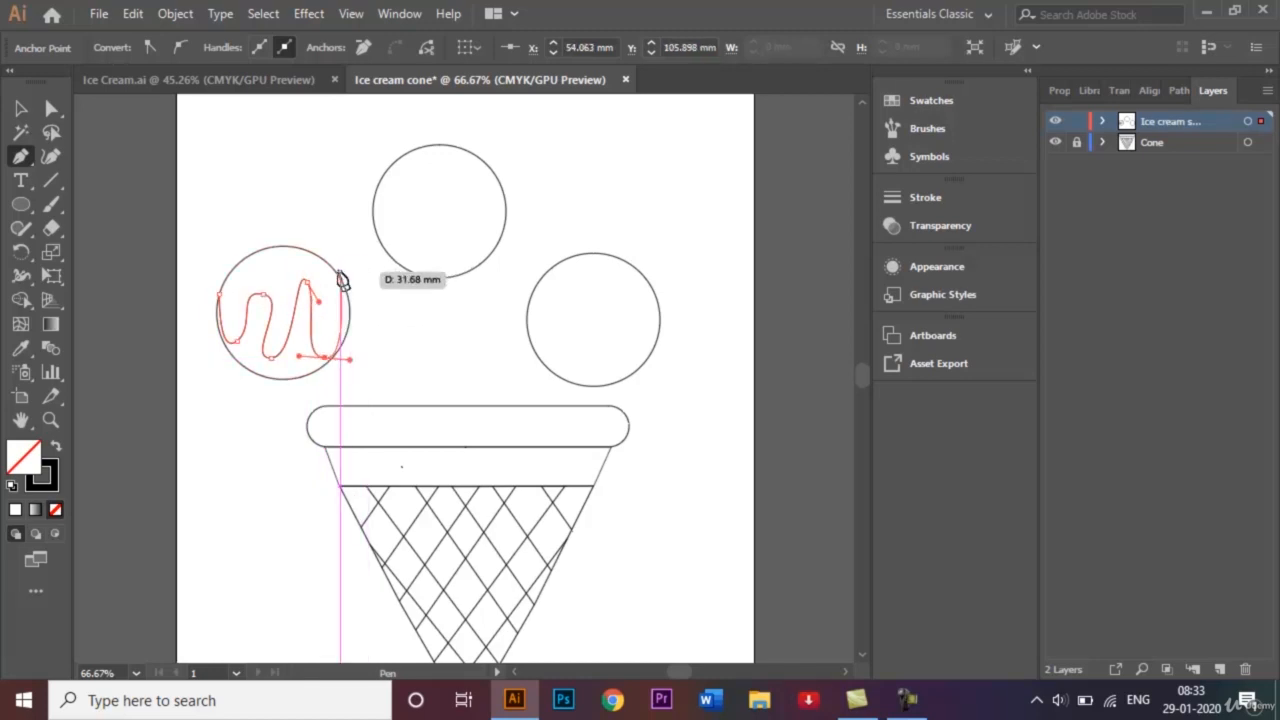
# Close the syrup outline by curving it back along the left circle's upper edge to its starting point, and deselect it
pyautogui.moveTo(340, 276); pyautogui.dragTo(212, 325)
pyautogui.click(21, 108)
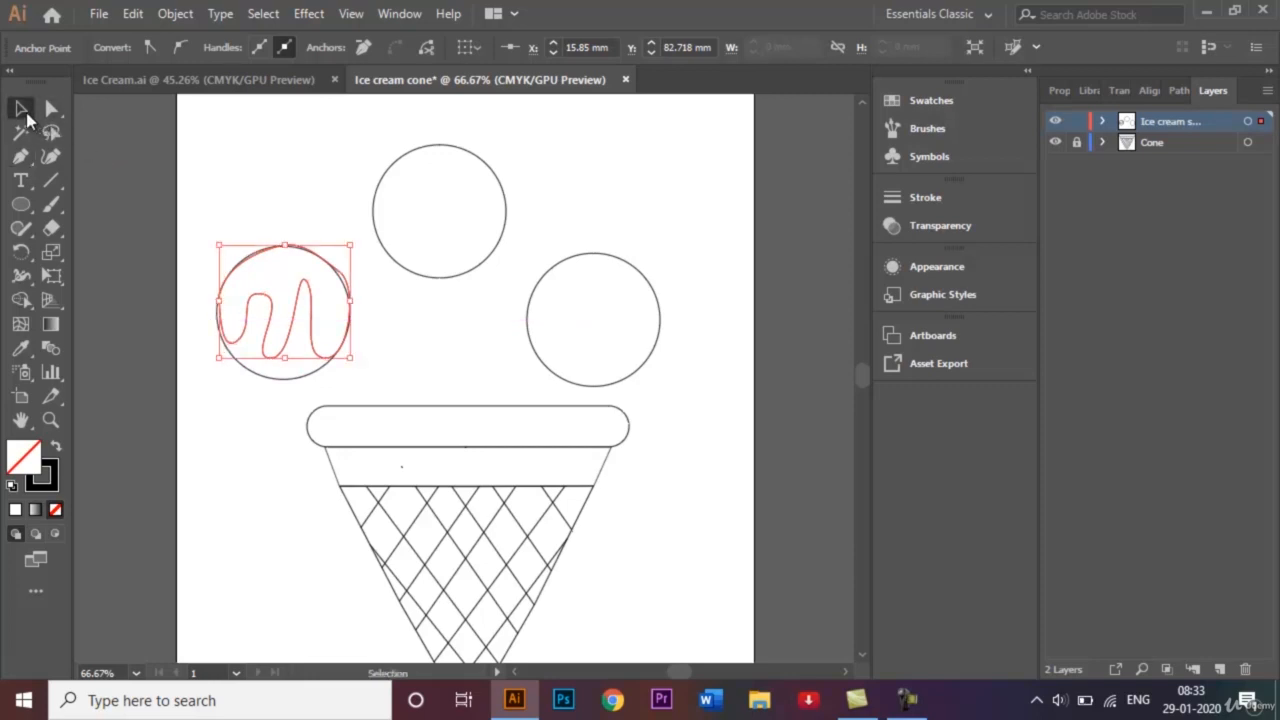
pyautogui.click(270, 191)
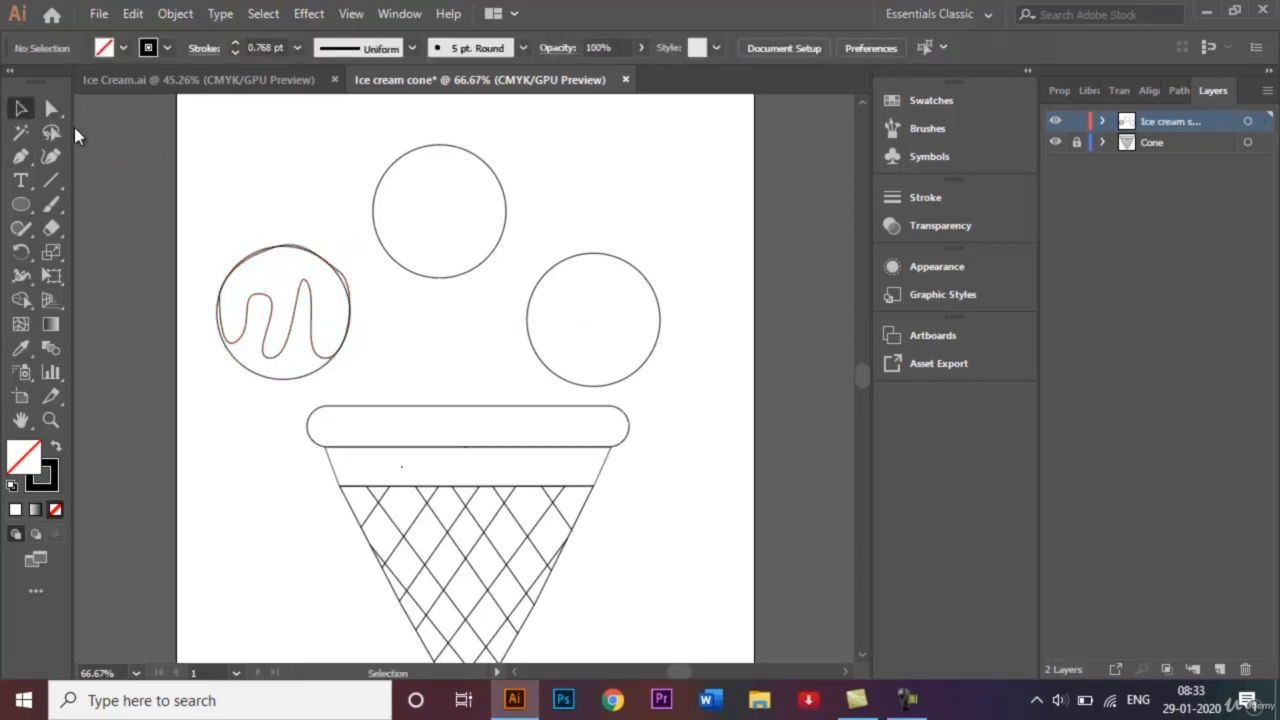
# Adjust the anchor points along the upper edge of the left scoop's syrup outline so it follows the circle, and deselect it
pyautogui.click(55, 112)
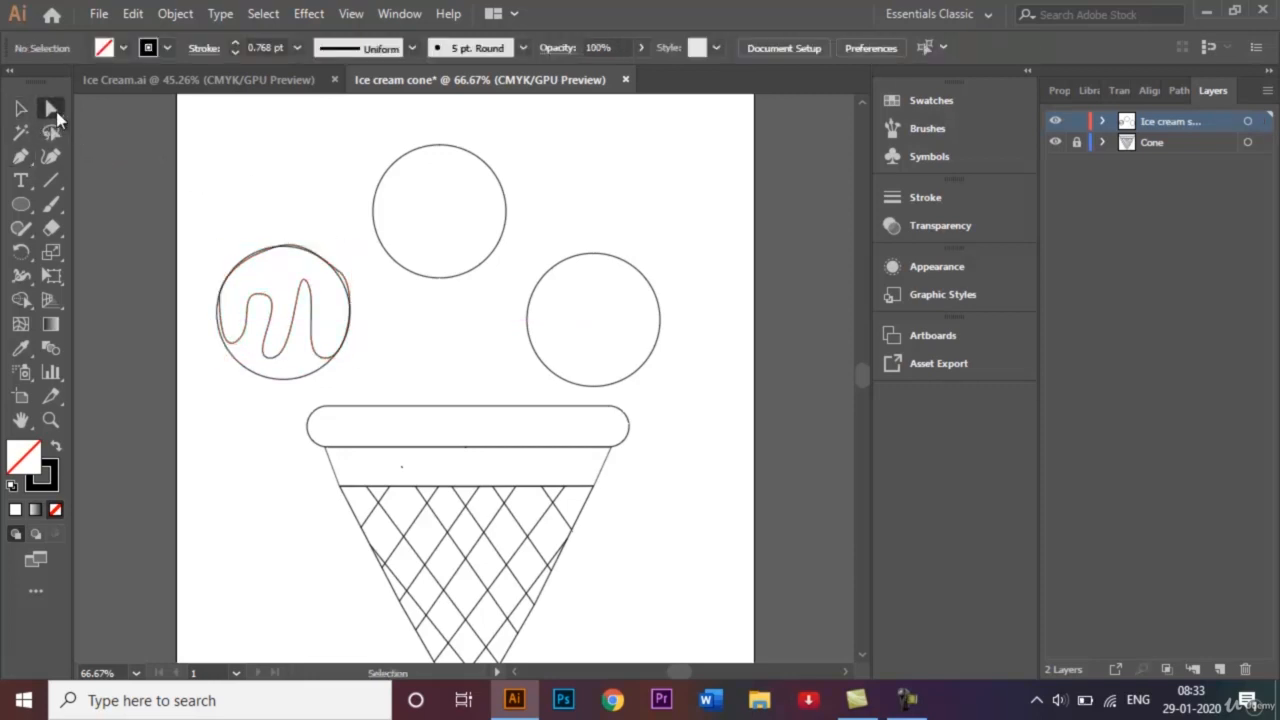
pyautogui.click(345, 281)
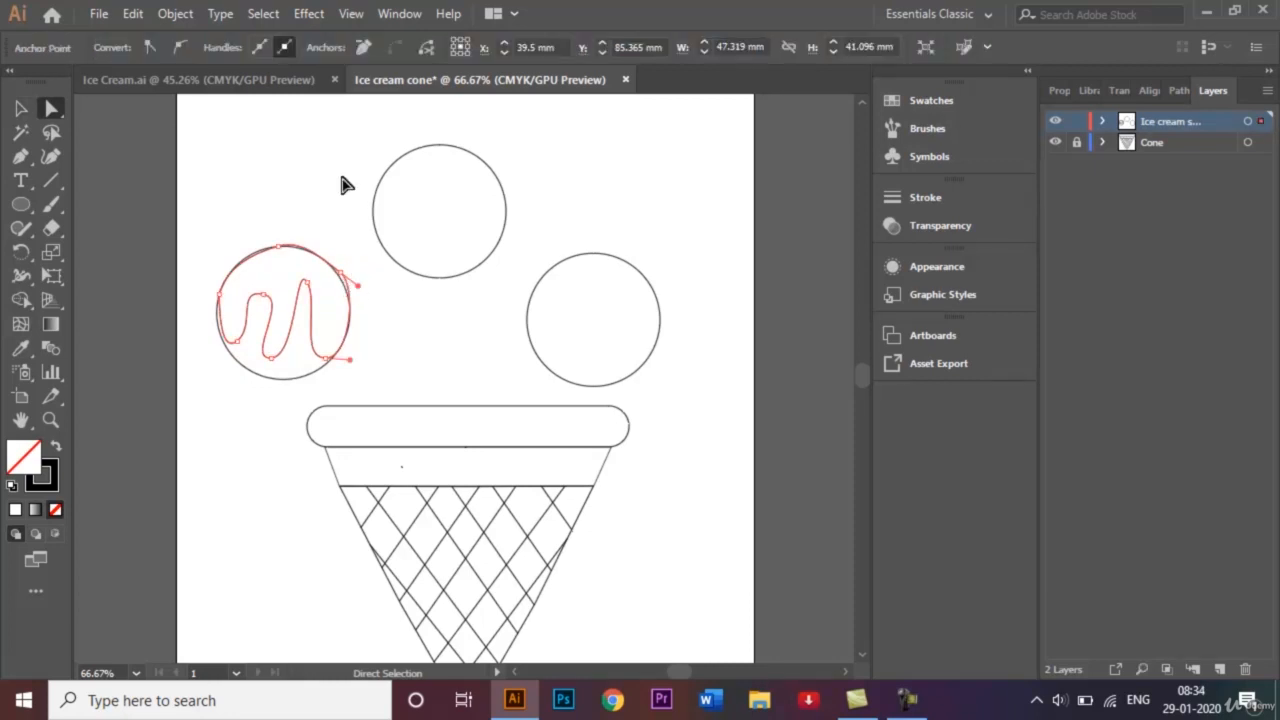
pyautogui.hotkey('ctrl', '+')
pyautogui.hotkey('ctrl', '+')
pyautogui.hotkey('ctrl', '+')
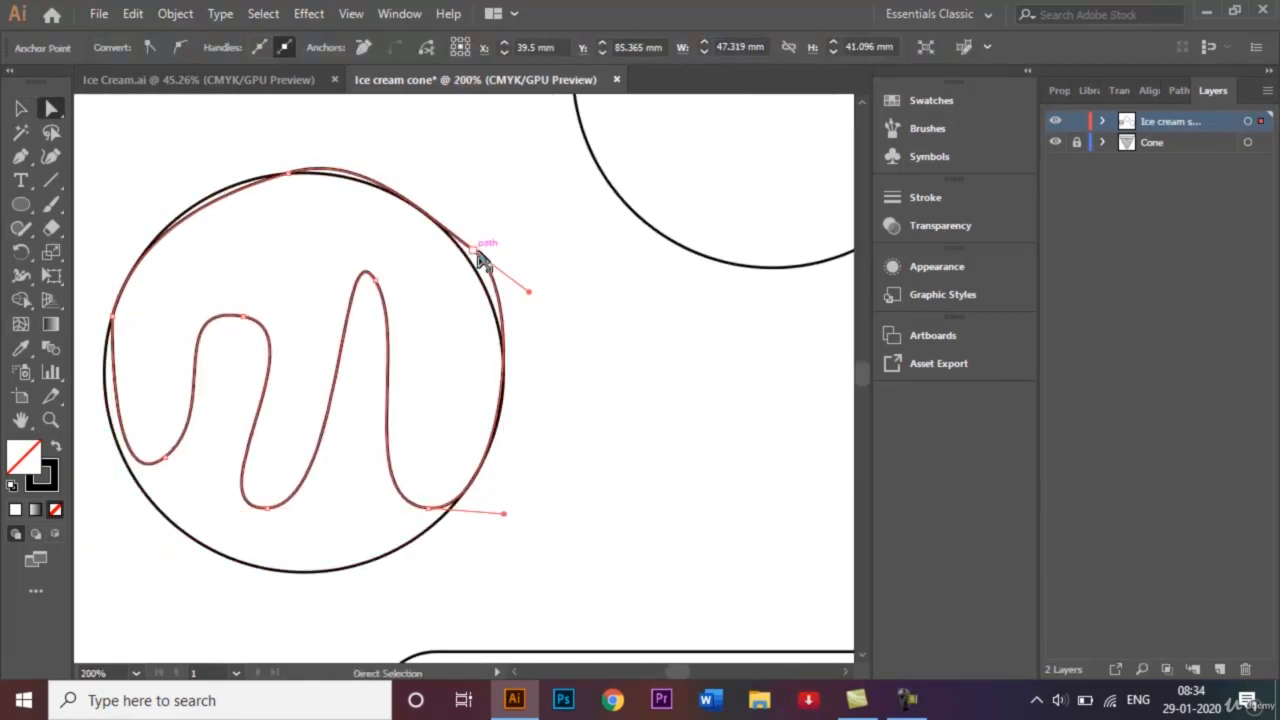
pyautogui.moveTo(473, 251)
pyautogui.mouseDown()
pyautogui.moveTo(463, 254)
pyautogui.moveTo(491, 257)
pyautogui.mouseUp()
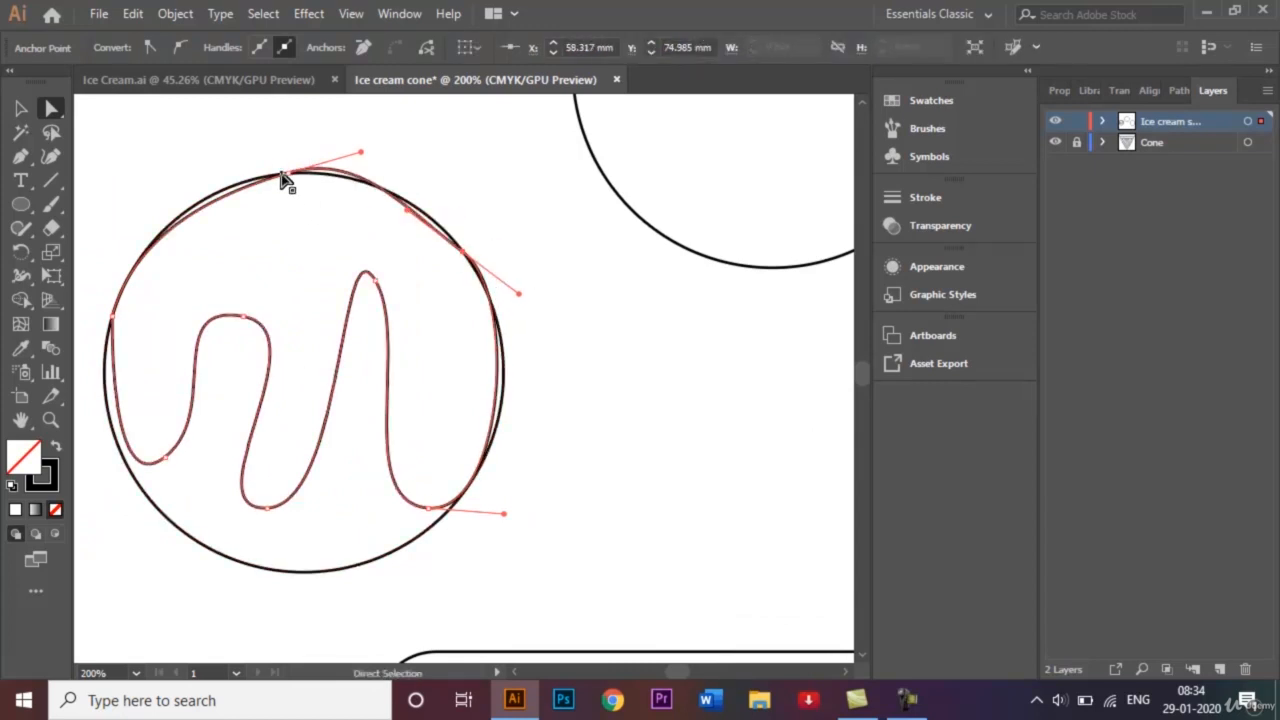
pyautogui.moveTo(283, 180)
pyautogui.mouseDown()
pyautogui.moveTo(294, 178)
pyautogui.moveTo(277, 183)
pyautogui.mouseUp()
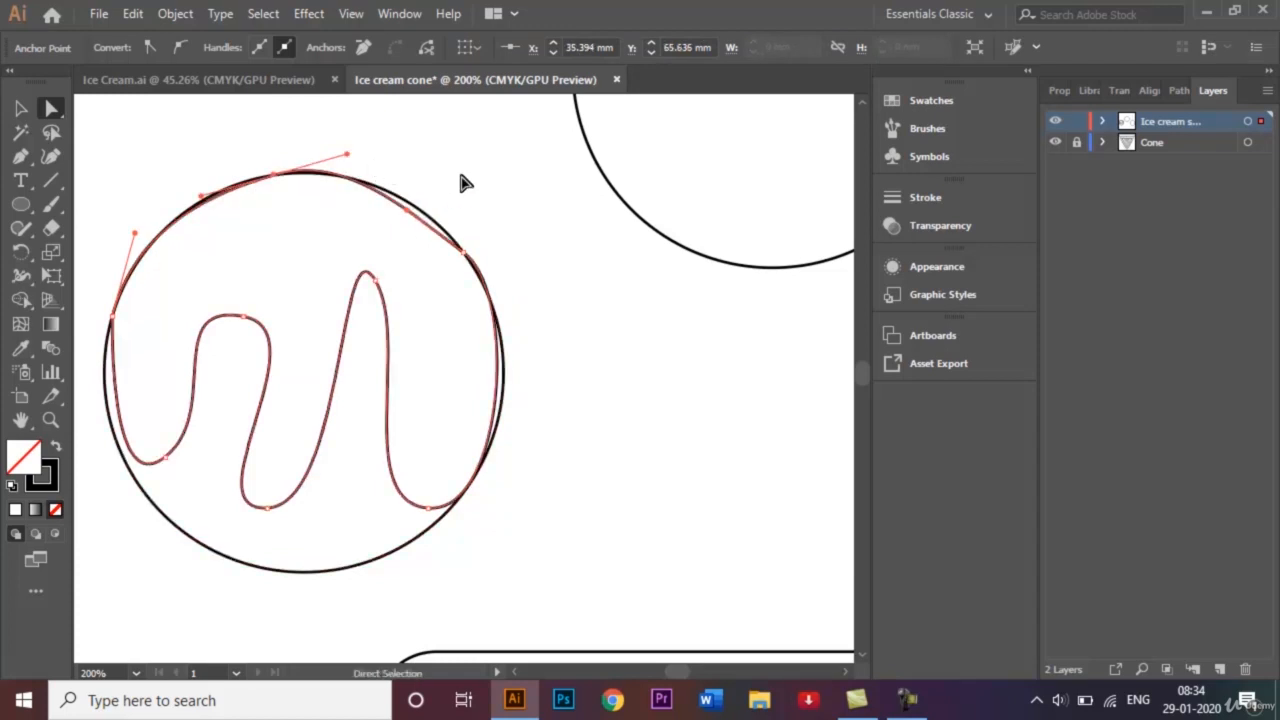
pyautogui.click(411, 215)
pyautogui.click(413, 213)
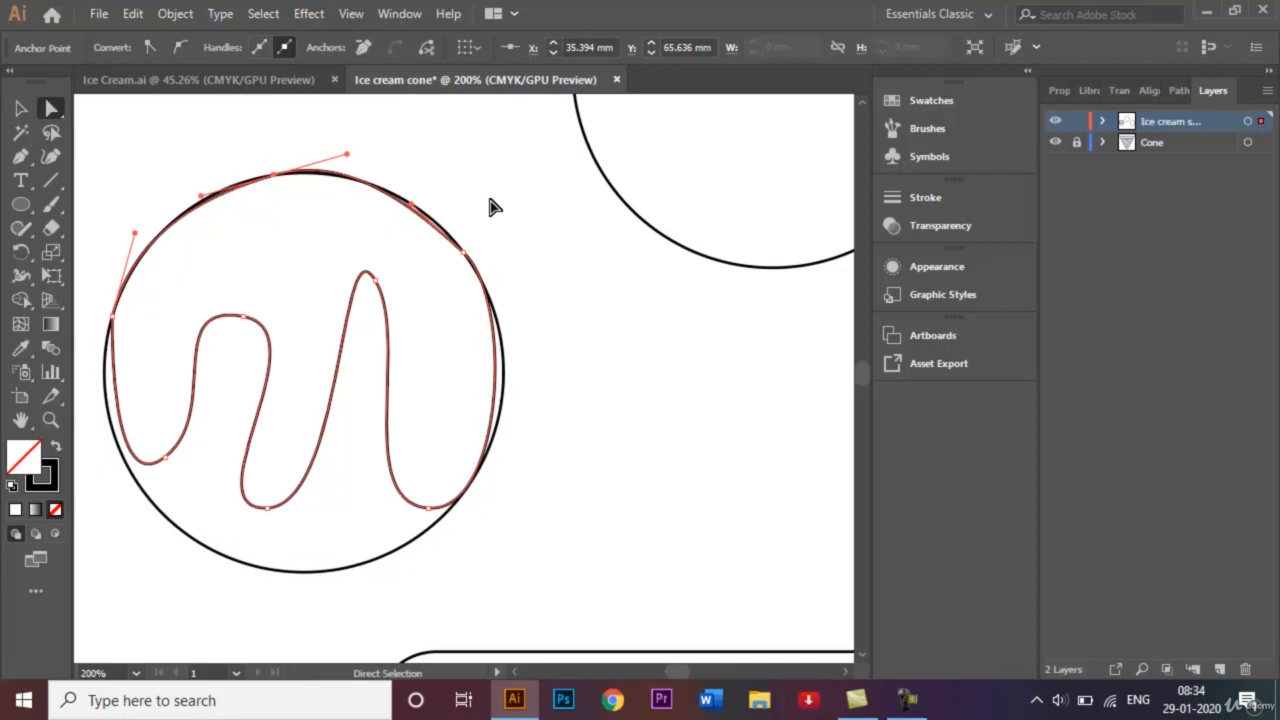
pyautogui.click(20, 108)
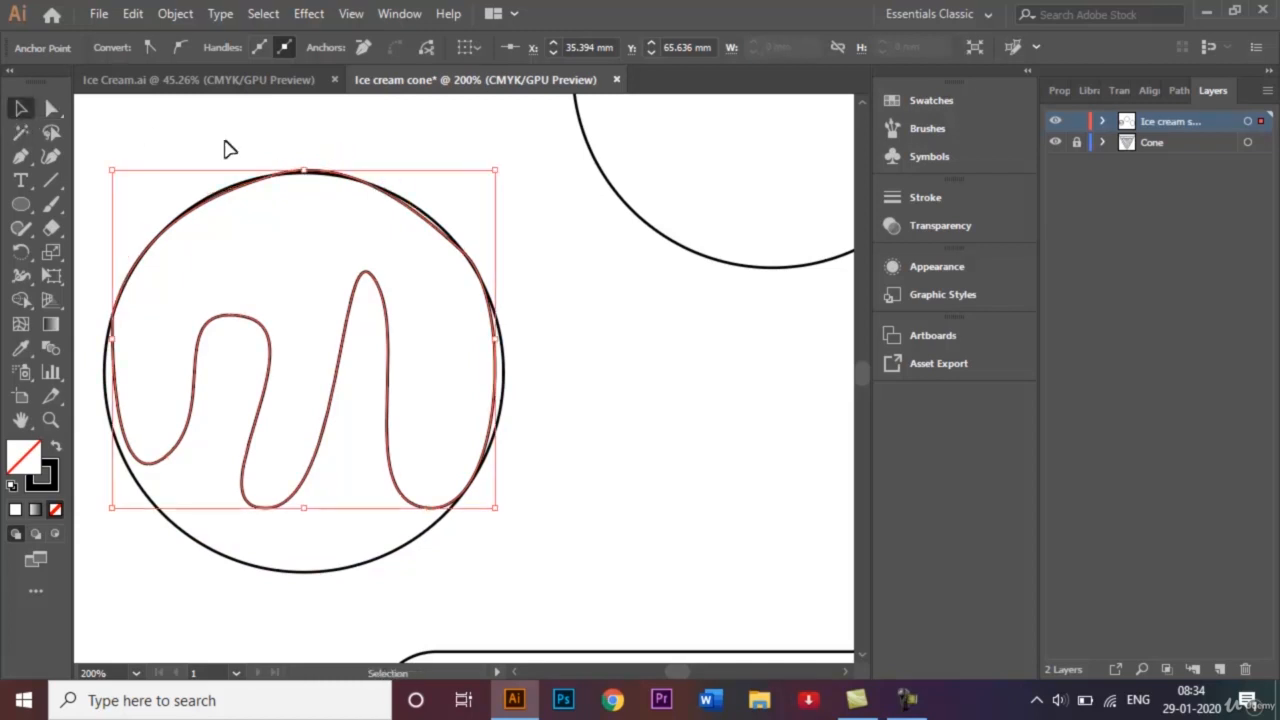
pyautogui.click(258, 148)
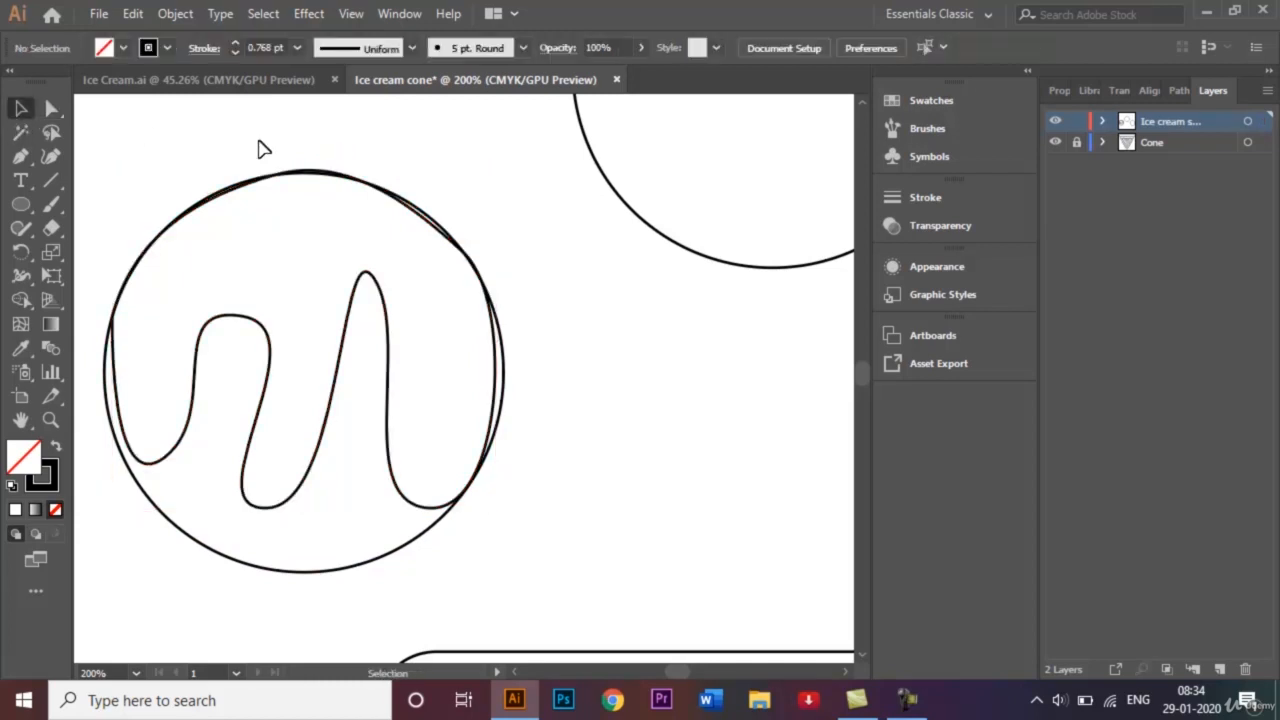
# Copy the left scoop's syrup outline and fit the copy inside the top circle, aligned with its upper edge
pyautogui.hotkey('ctrl', '+')
pyautogui.hotkey('ctrl', '-')
pyautogui.hotkey('ctrl', '-')
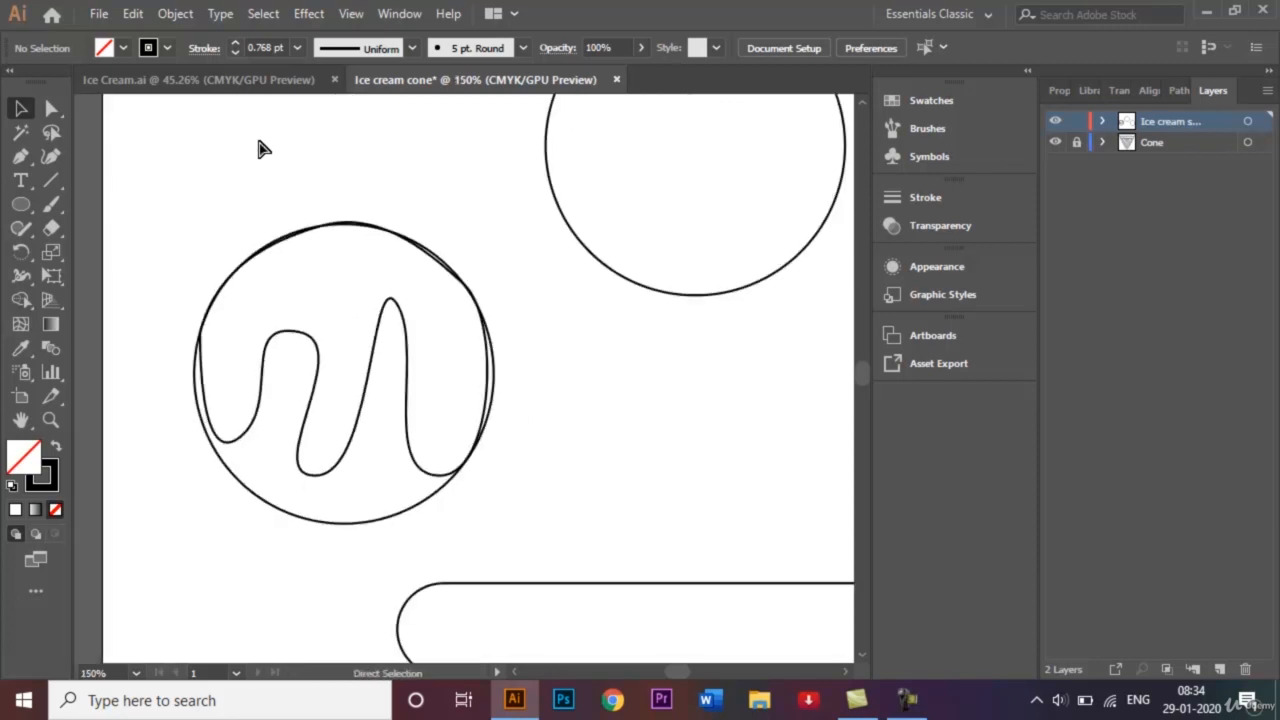
pyautogui.hotkey('ctrl', '-')
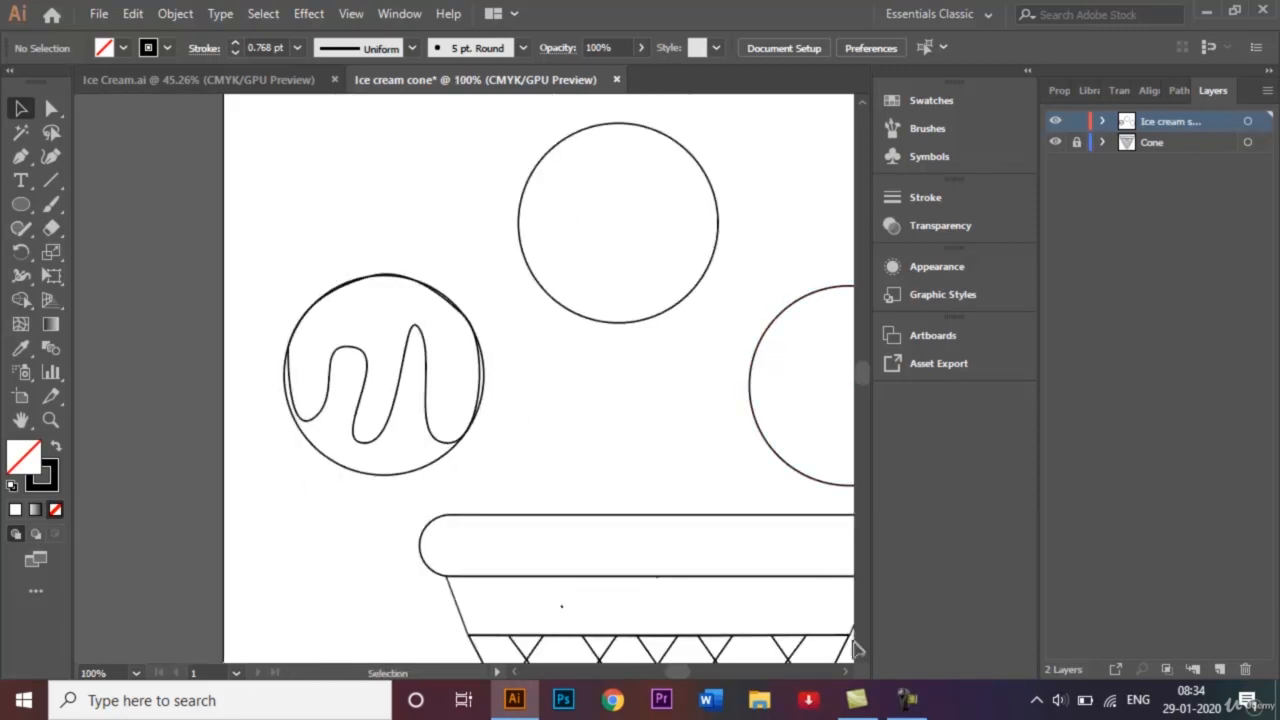
pyautogui.click(845, 674)
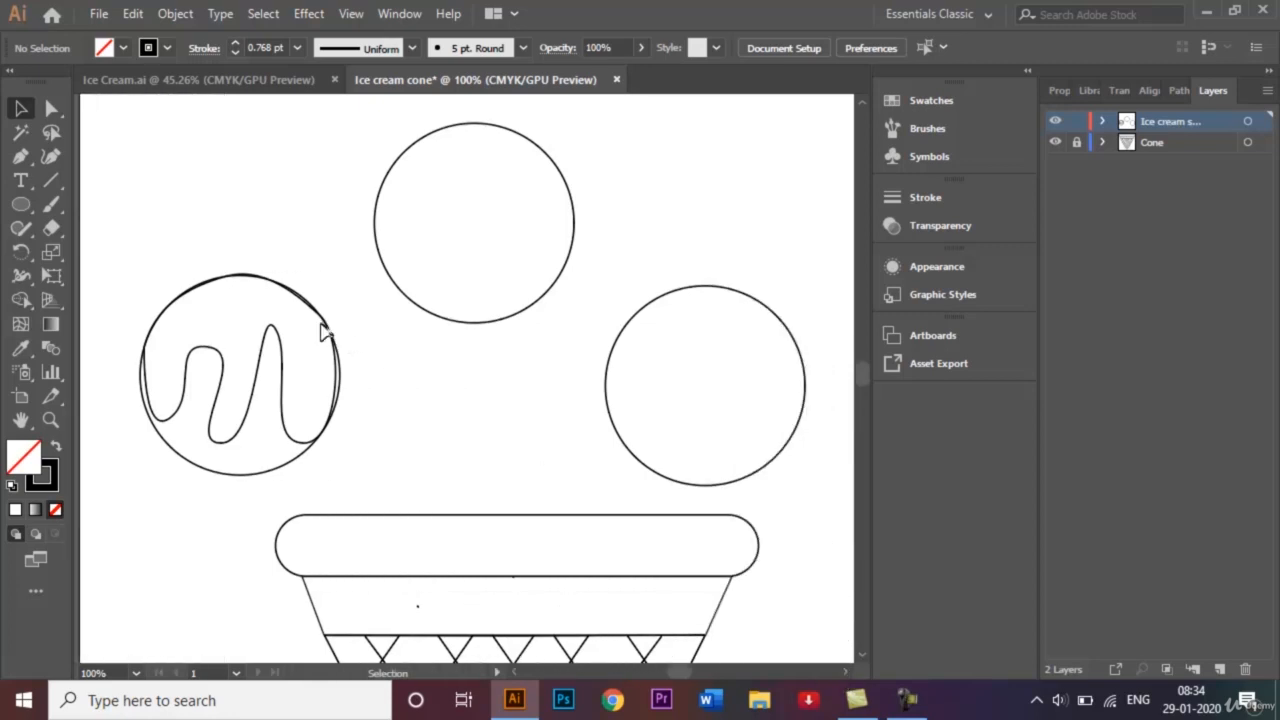
pyautogui.click(276, 334)
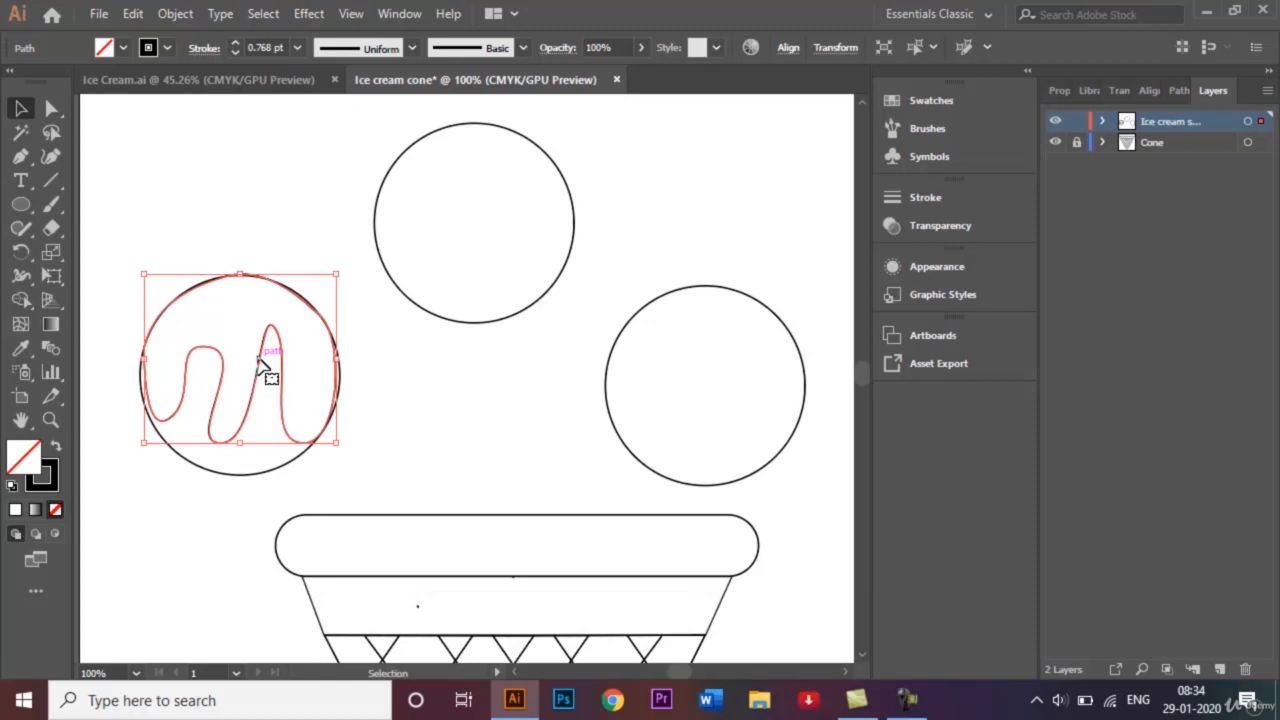
pyautogui.moveTo(260, 365); pyautogui.dragTo(497, 214)
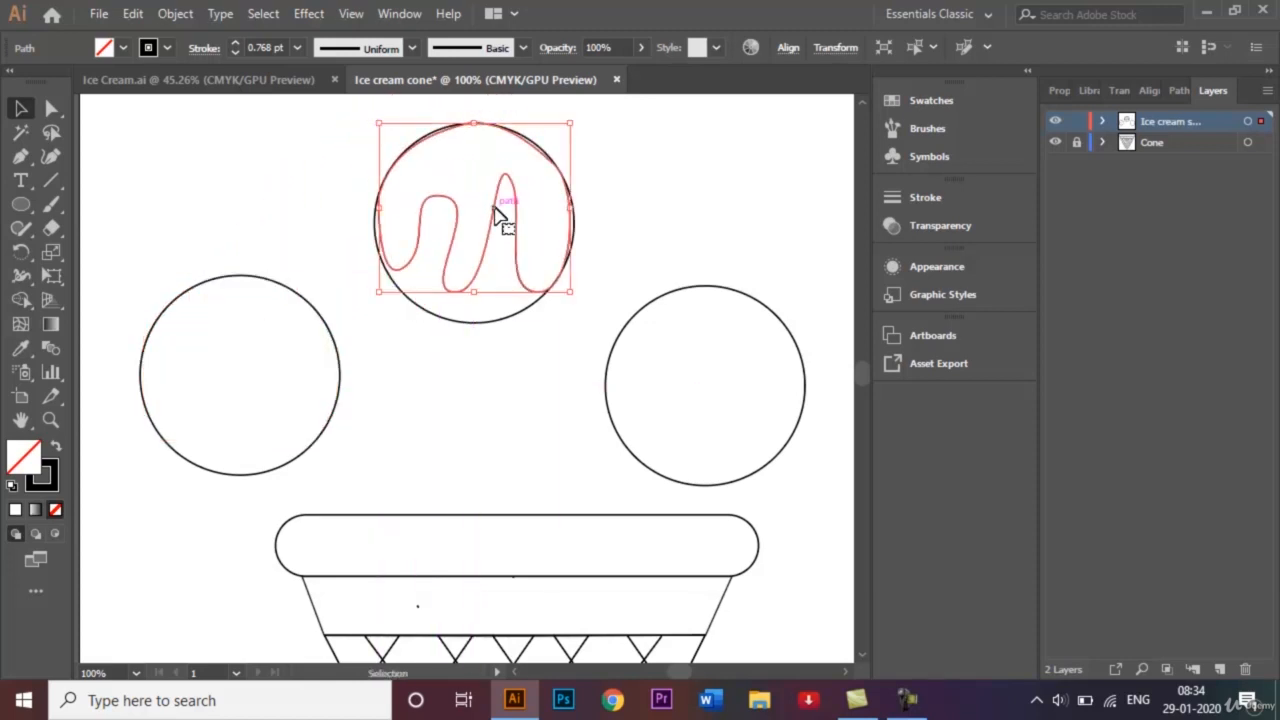
pyautogui.hotkey('ctrl', 'z')
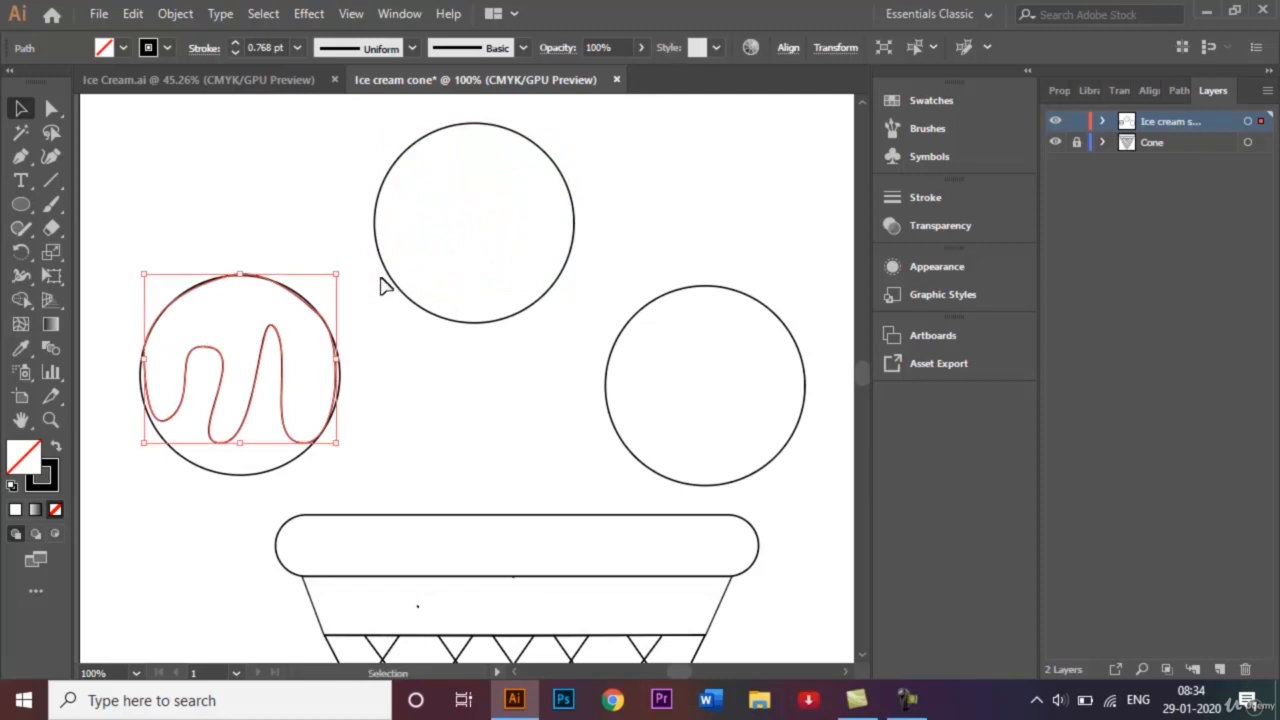
pyautogui.press('a')
pyautogui.press('v')
pyautogui.hotkey('ctrl', 'c')
pyautogui.hotkey('ctrl', 'v')
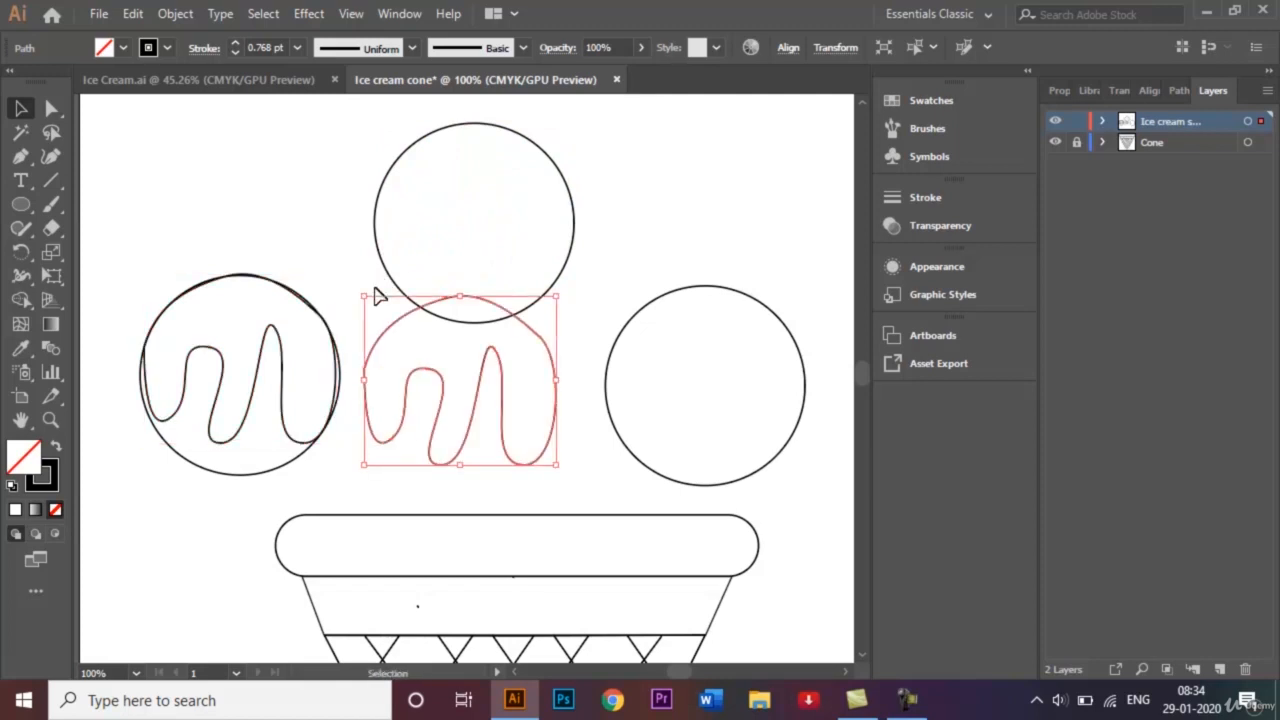
pyautogui.moveTo(485, 368); pyautogui.dragTo(503, 195)
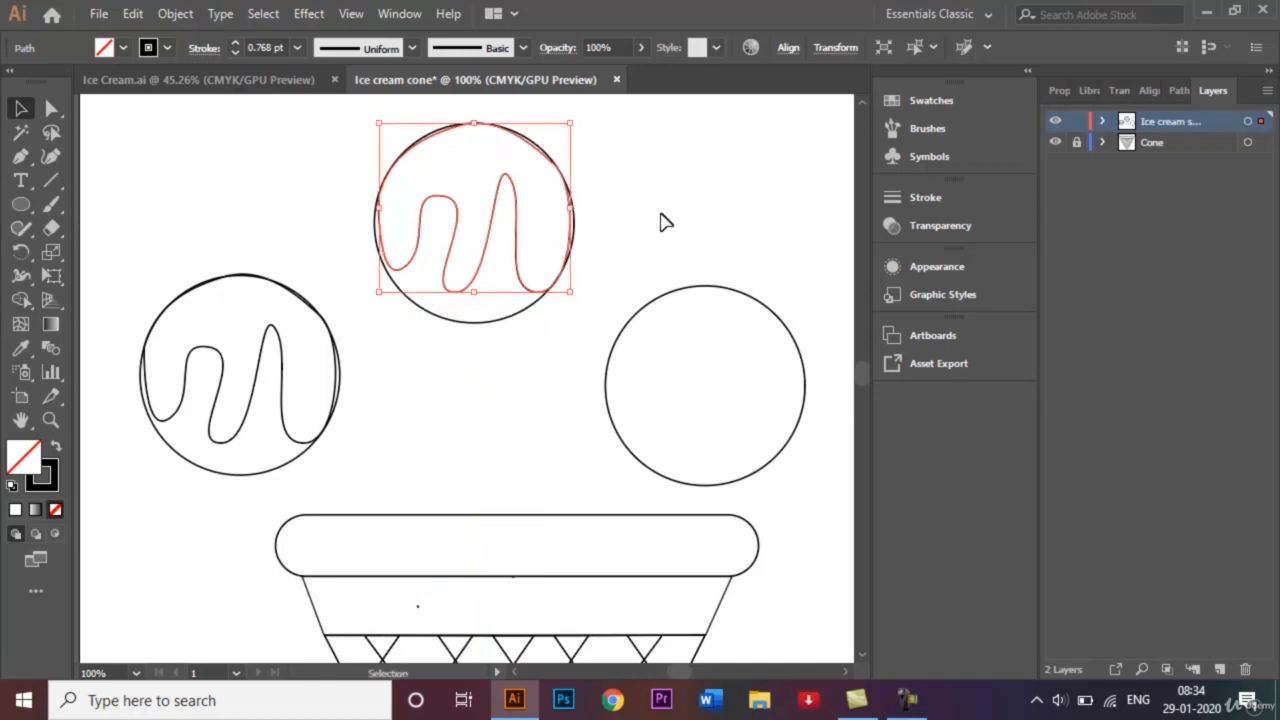
# Paste another copy of the syrup outline, fit it inside the right circle and deselect it
pyautogui.hotkey('ctrl', 'v')
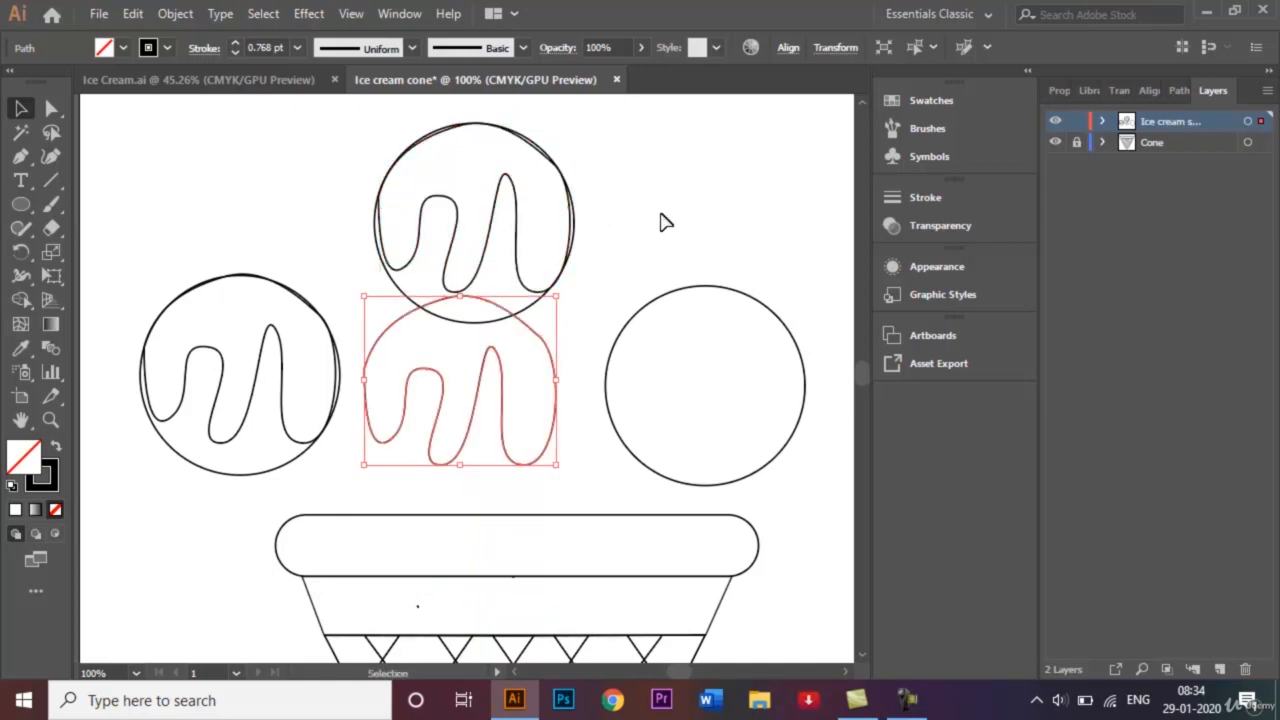
pyautogui.moveTo(537, 337); pyautogui.dragTo(789, 334)
pyautogui.click(751, 214)
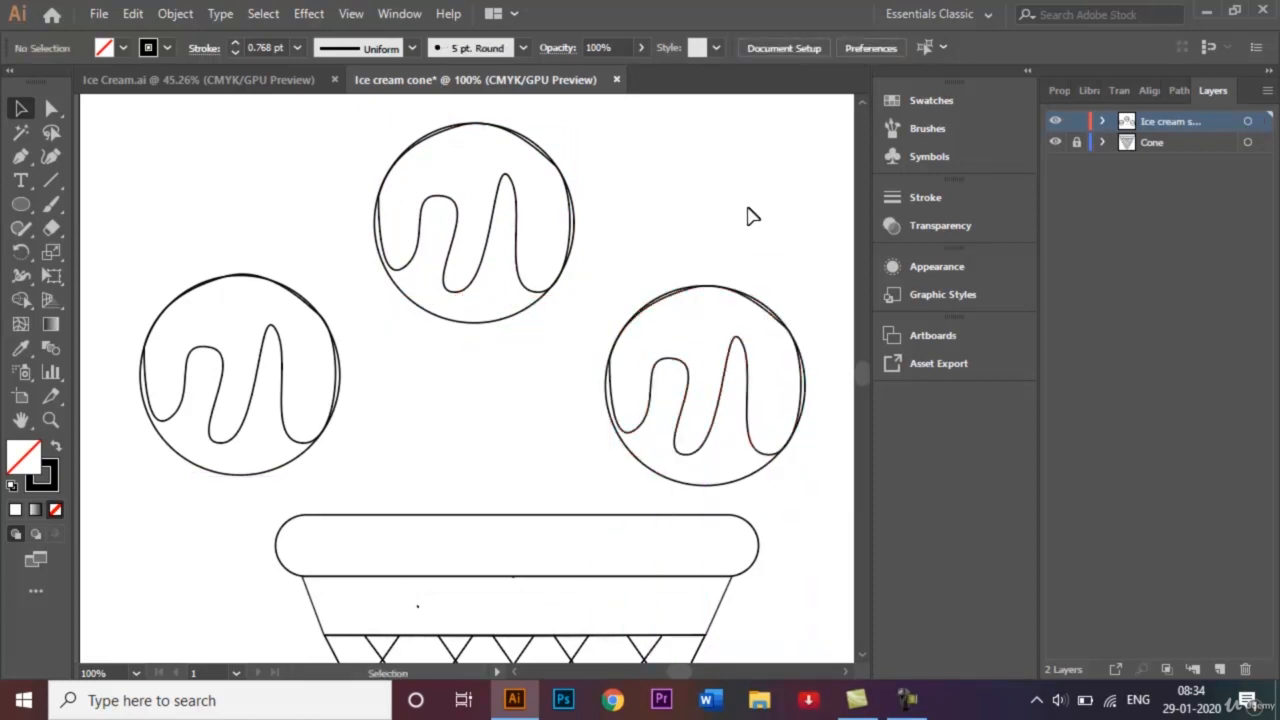
# Reshape the top scoop's syrup by lowering the tall crest between the drips and moving the left drip out to the circle's edge
pyautogui.click(52, 108)
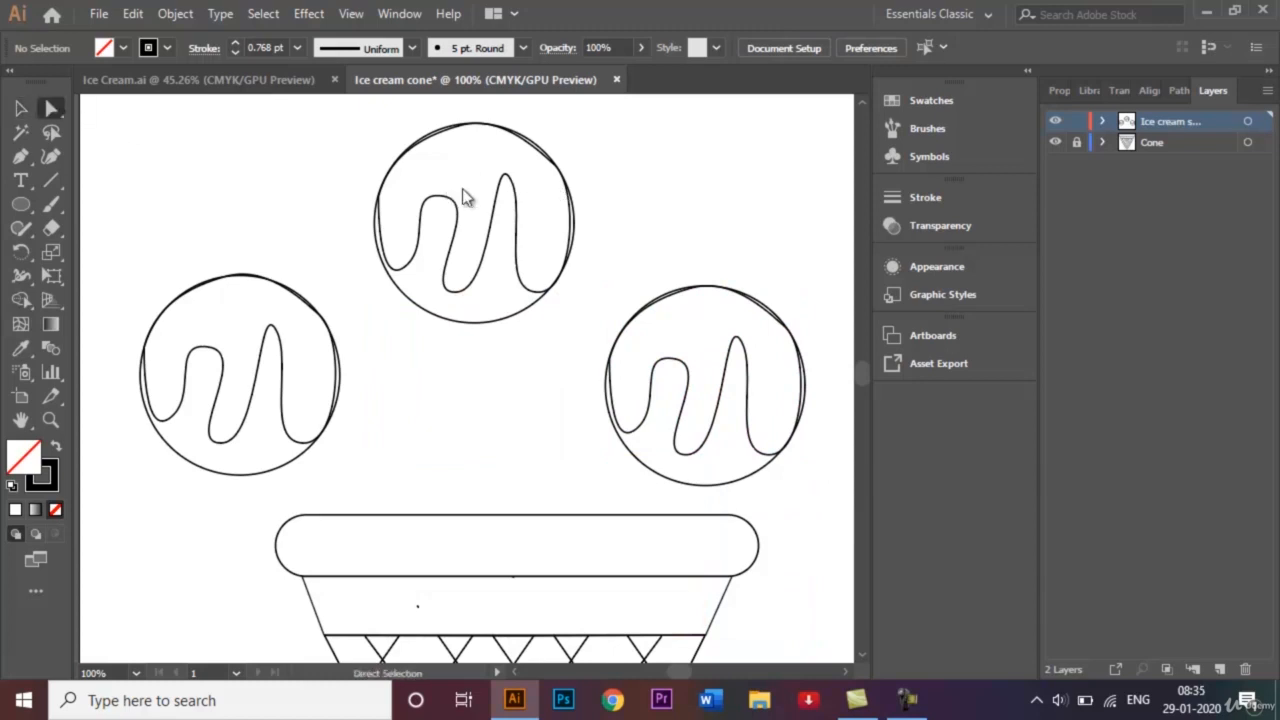
pyautogui.click(512, 193)
pyautogui.moveTo(512, 193); pyautogui.dragTo(508, 220)
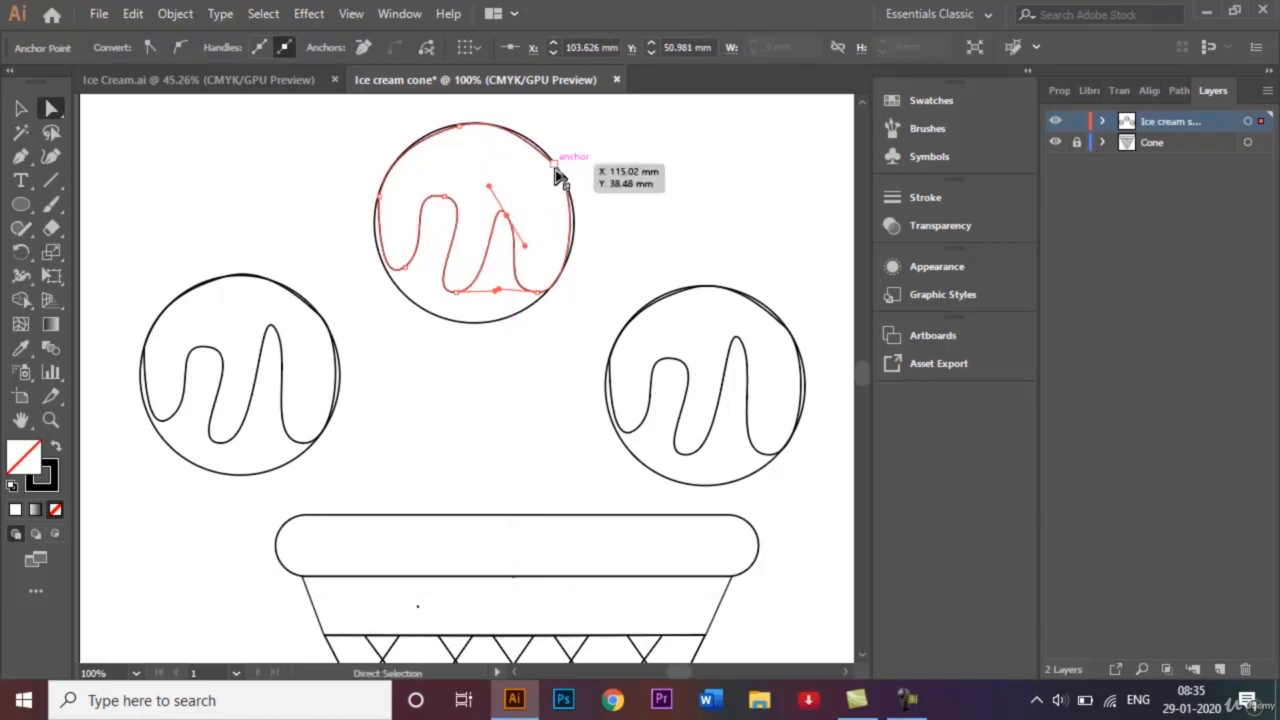
pyautogui.moveTo(403, 268); pyautogui.dragTo(393, 264)
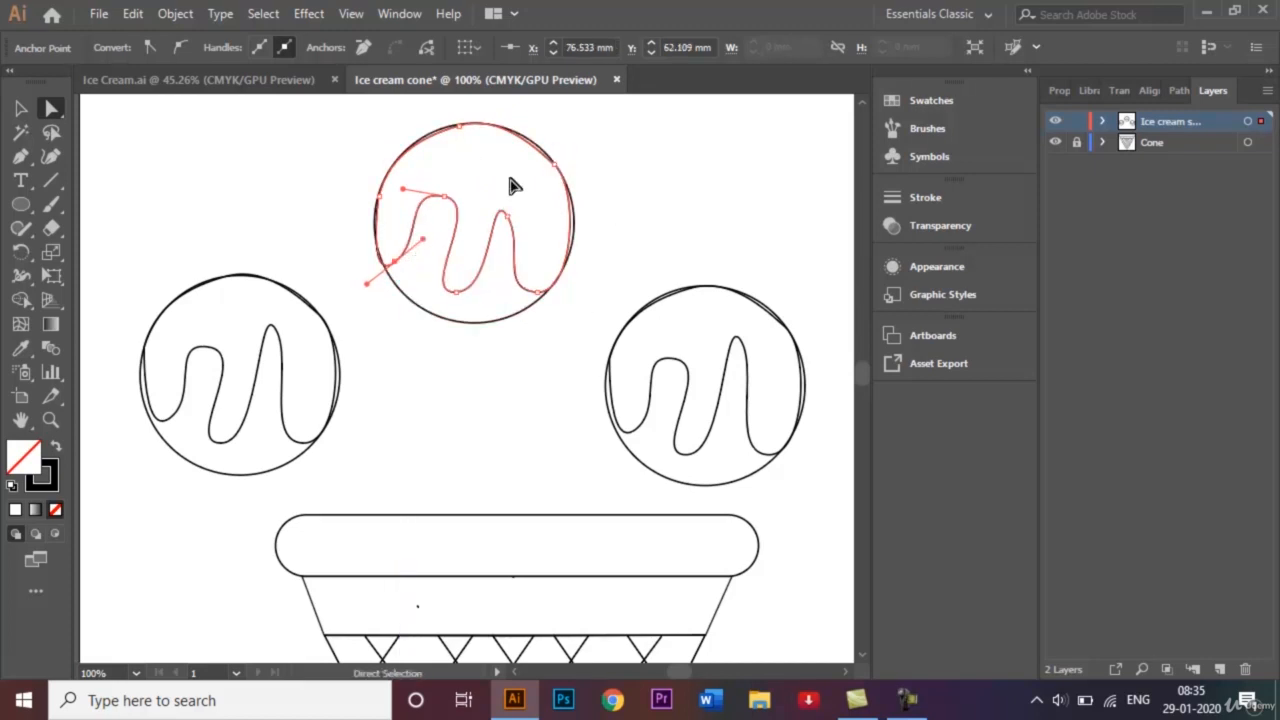
# Reshape the right scoop's syrup by lowering its left crest slightly and moving its left edge point onto the circle
pyautogui.click(778, 328)
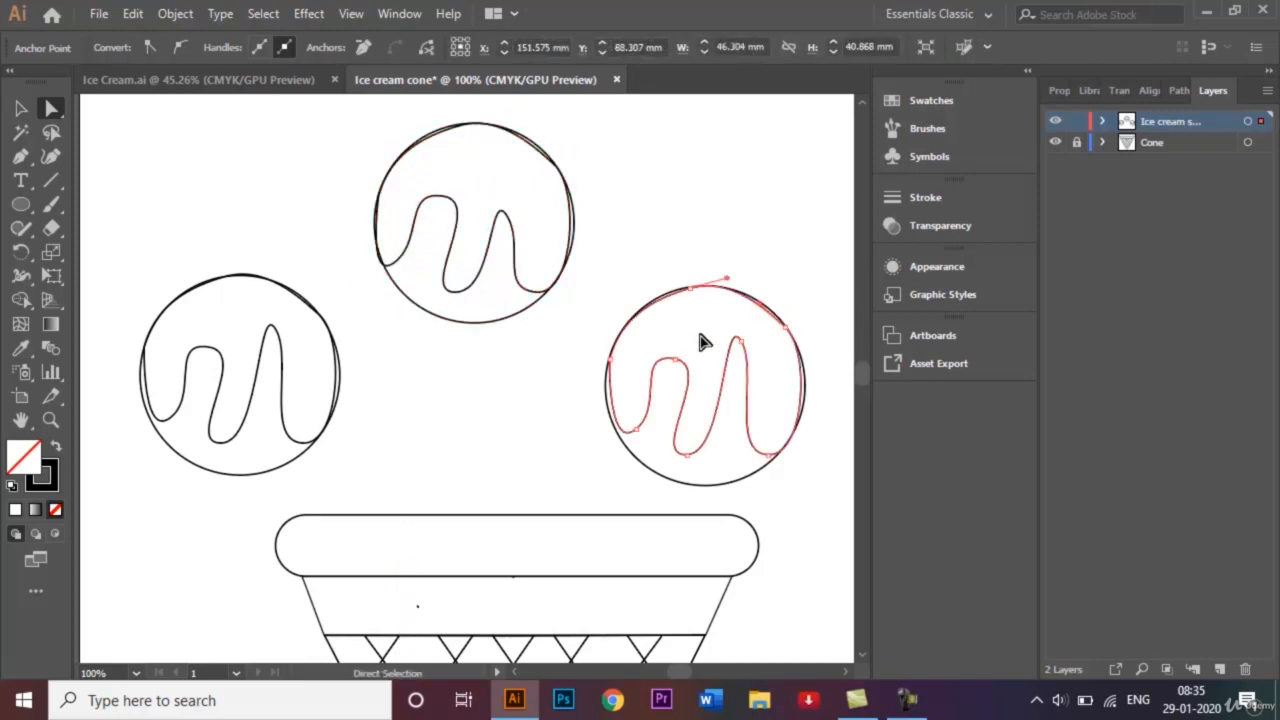
pyautogui.moveTo(675, 359); pyautogui.dragTo(611, 371)
pyautogui.hotkey('ctrl', 'z')
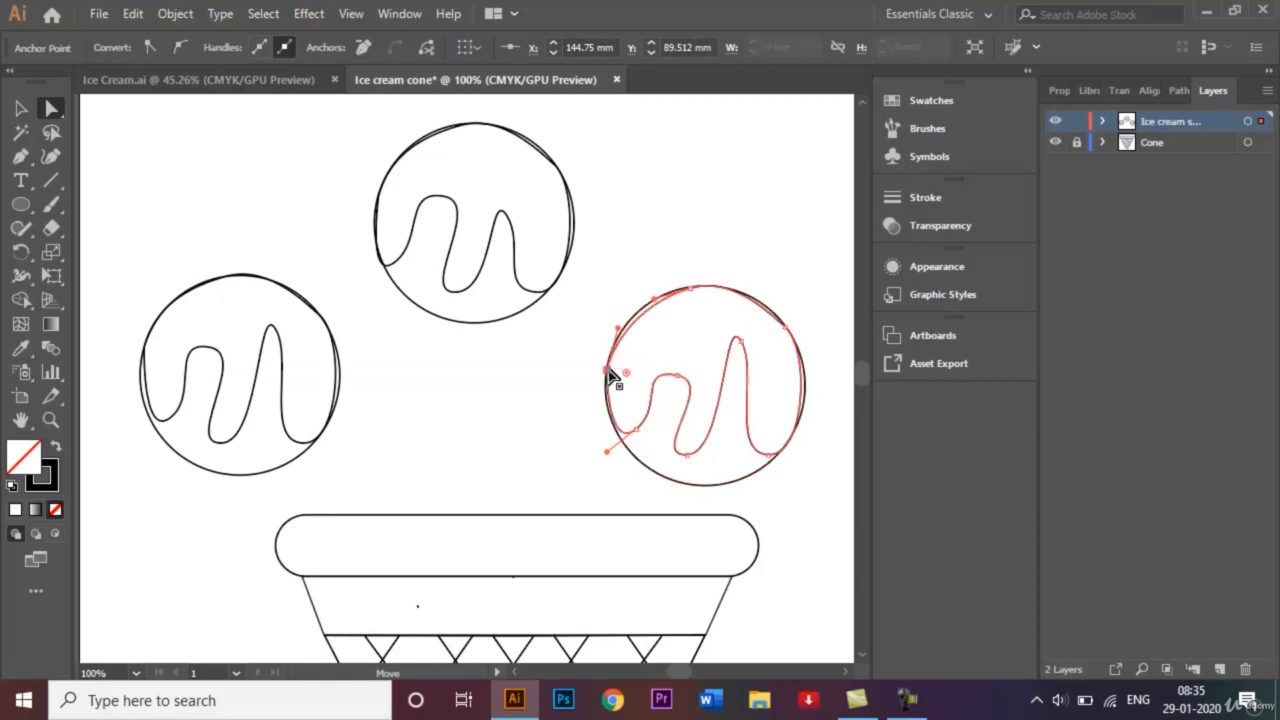
# Bulge the right scoop circle's upper-left curve slightly outward with its top anchor's handle, and deselect it
pyautogui.click(685, 287)
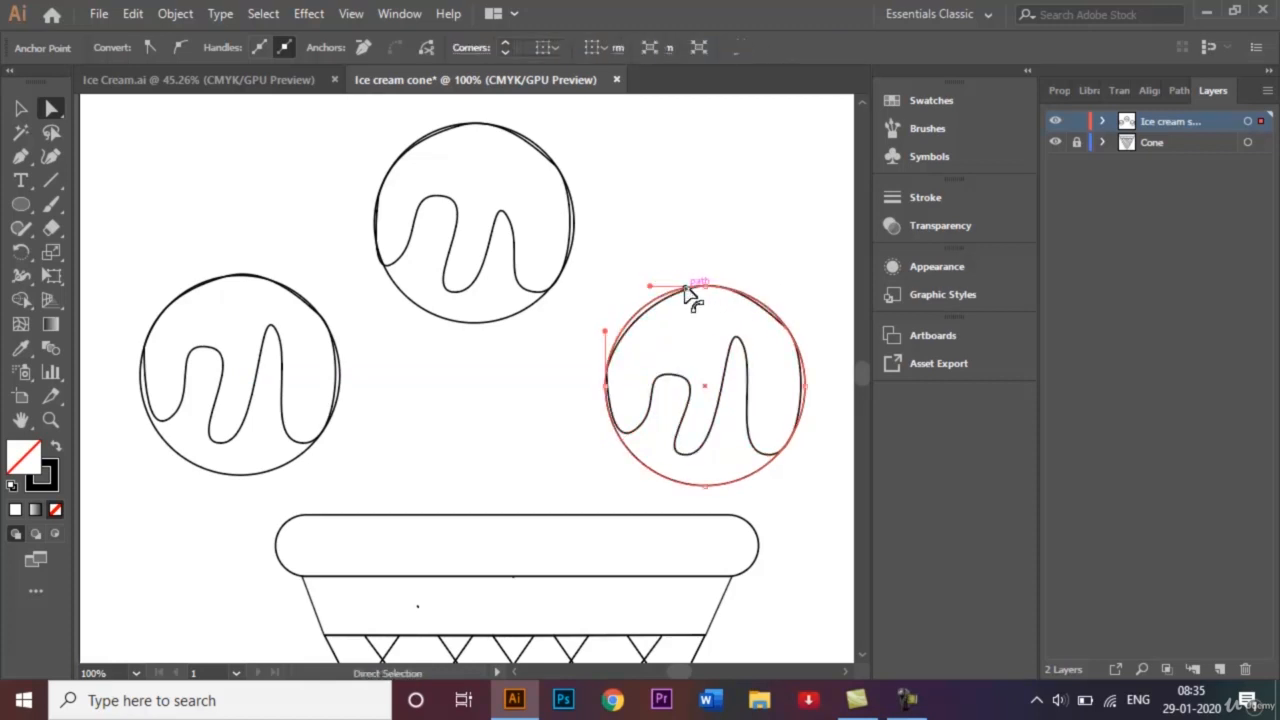
pyautogui.click(690, 294)
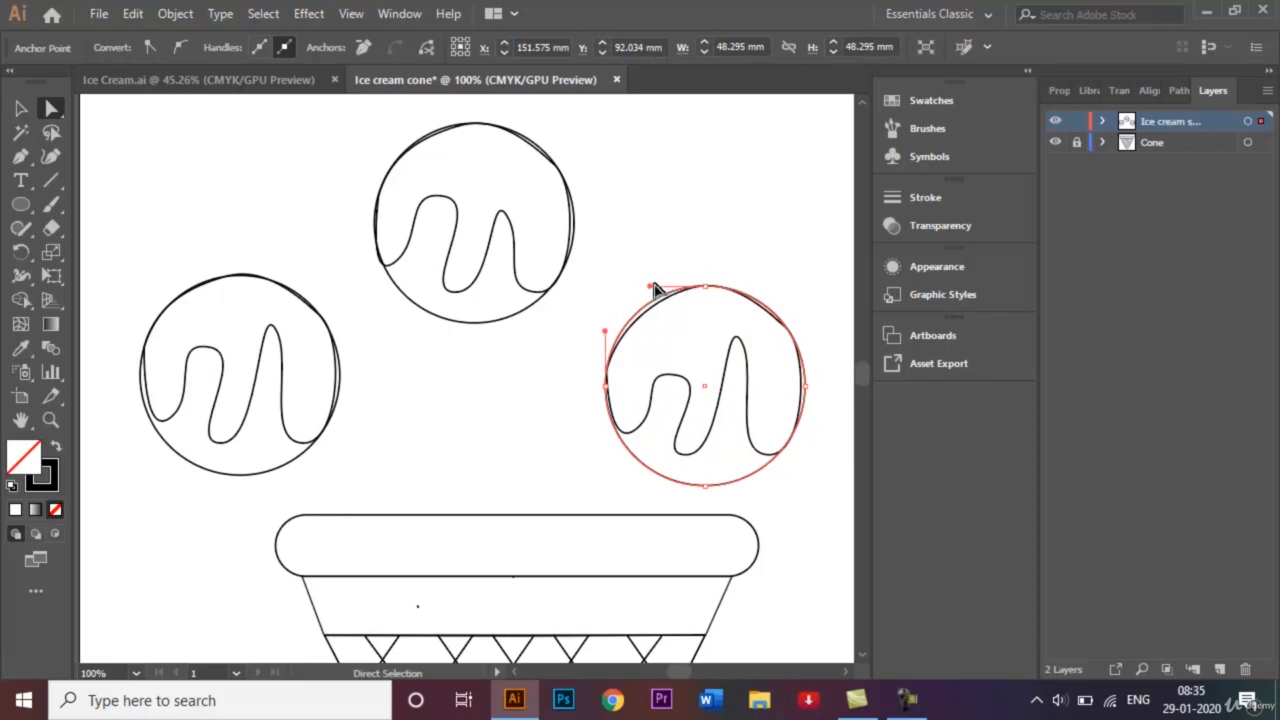
pyautogui.moveTo(652, 286); pyautogui.dragTo(660, 274)
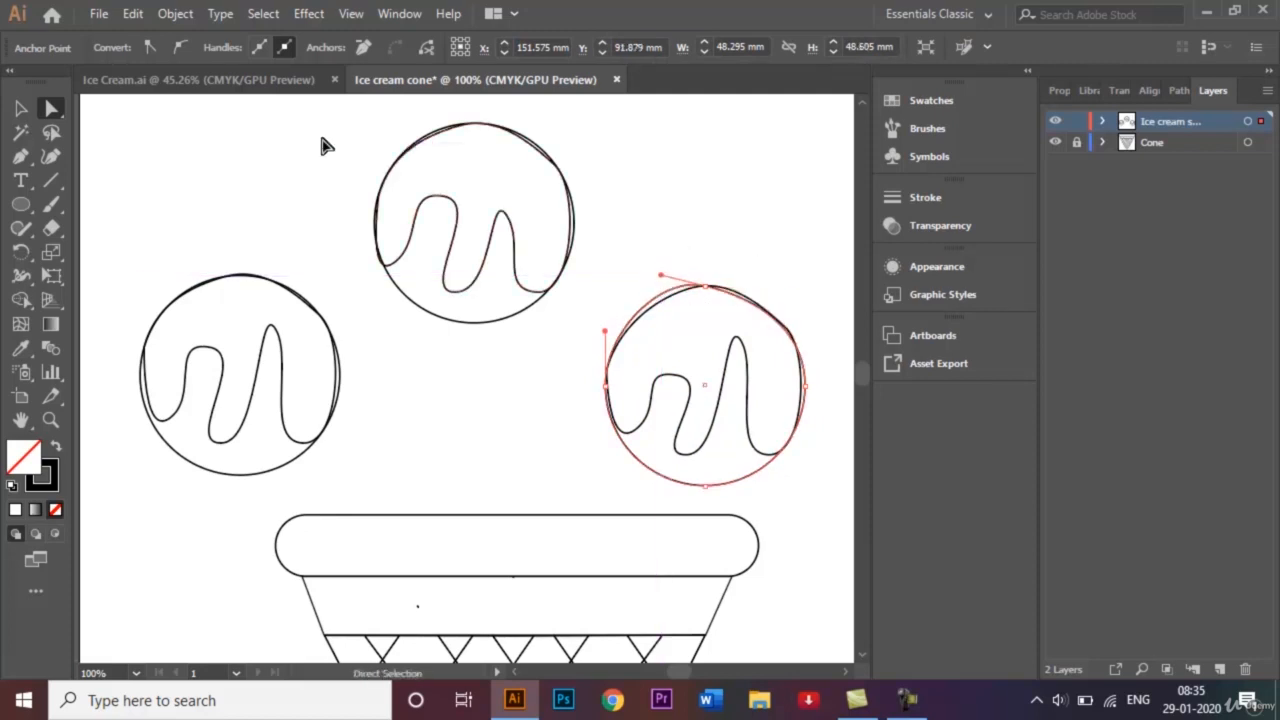
pyautogui.click(20, 108)
pyautogui.click(397, 375)
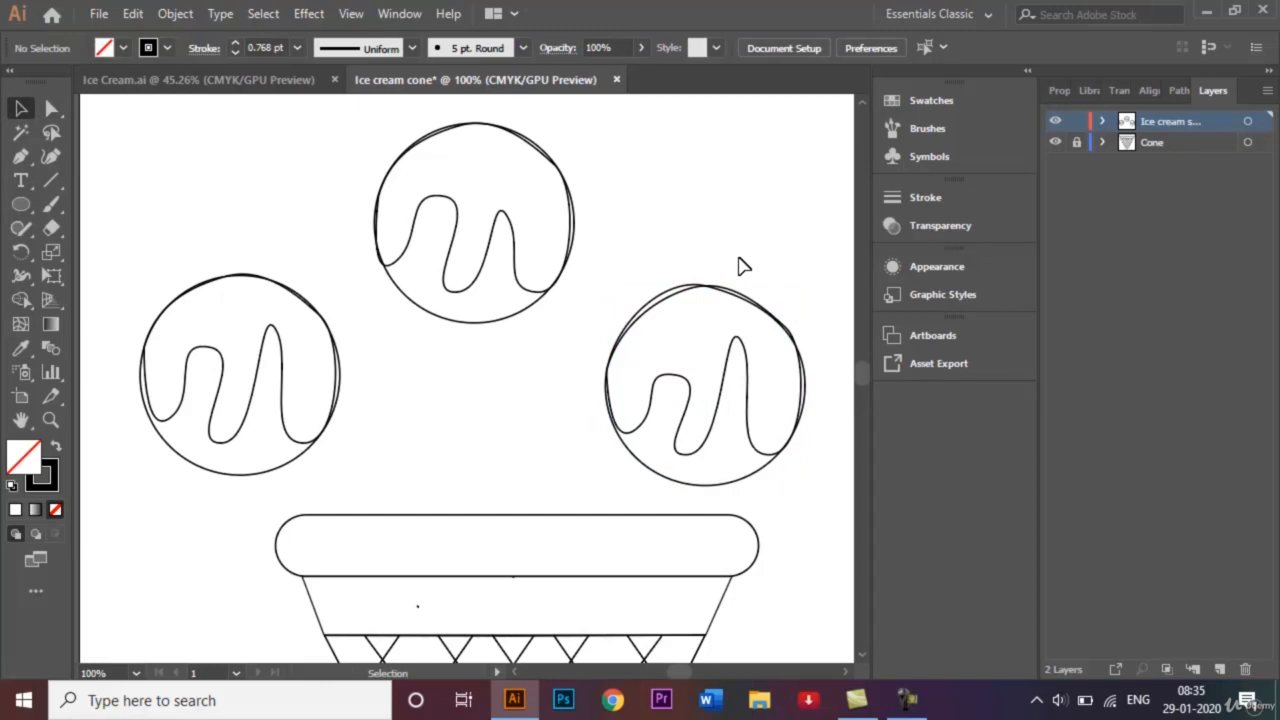
# Stack the three scoops with their syrup on the cone rim, two slightly overlapping side by side and the third above between them
pyautogui.hotkey('ctrl', '0')
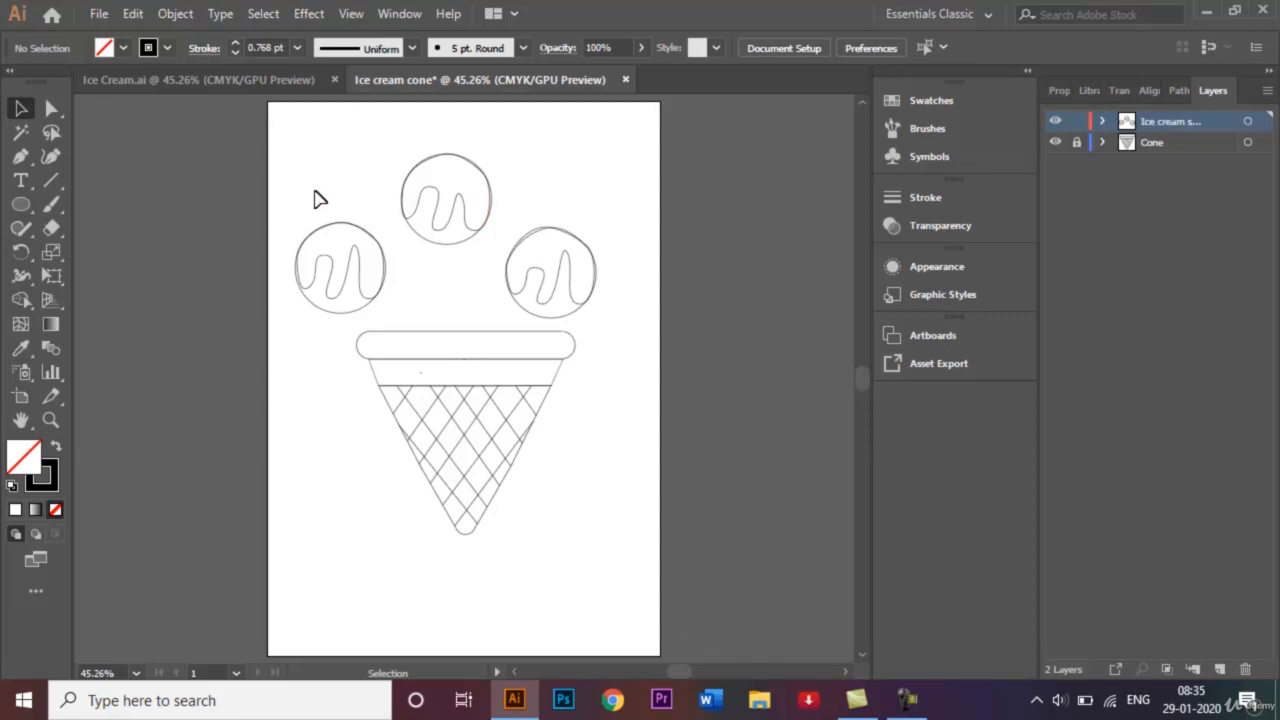
pyautogui.moveTo(315, 199); pyautogui.dragTo(431, 309)
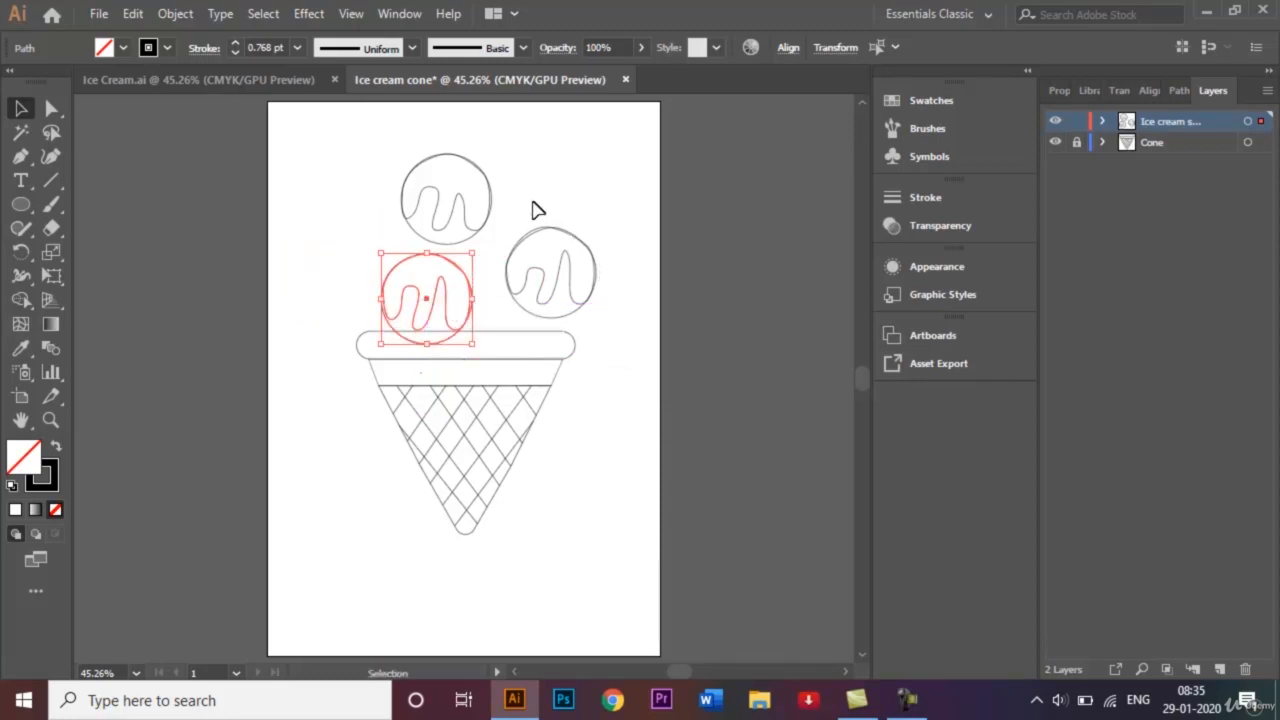
pyautogui.click(578, 286)
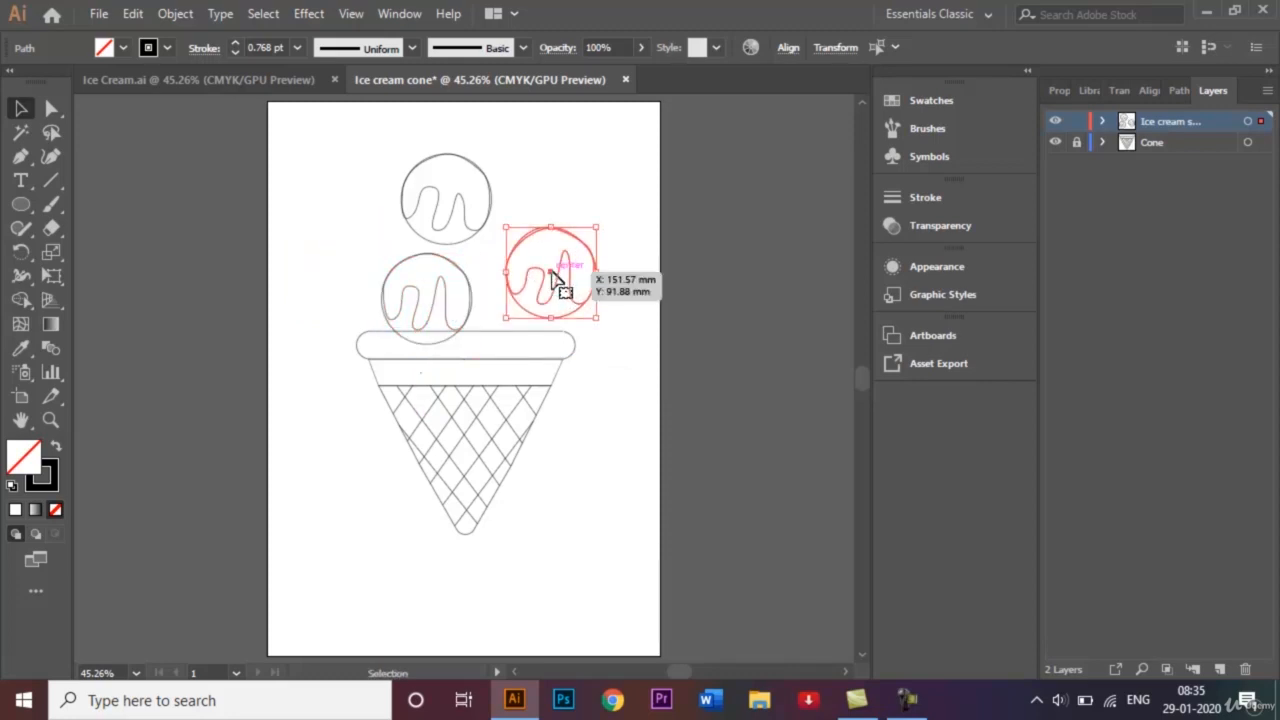
pyautogui.moveTo(555, 280); pyautogui.dragTo(508, 313)
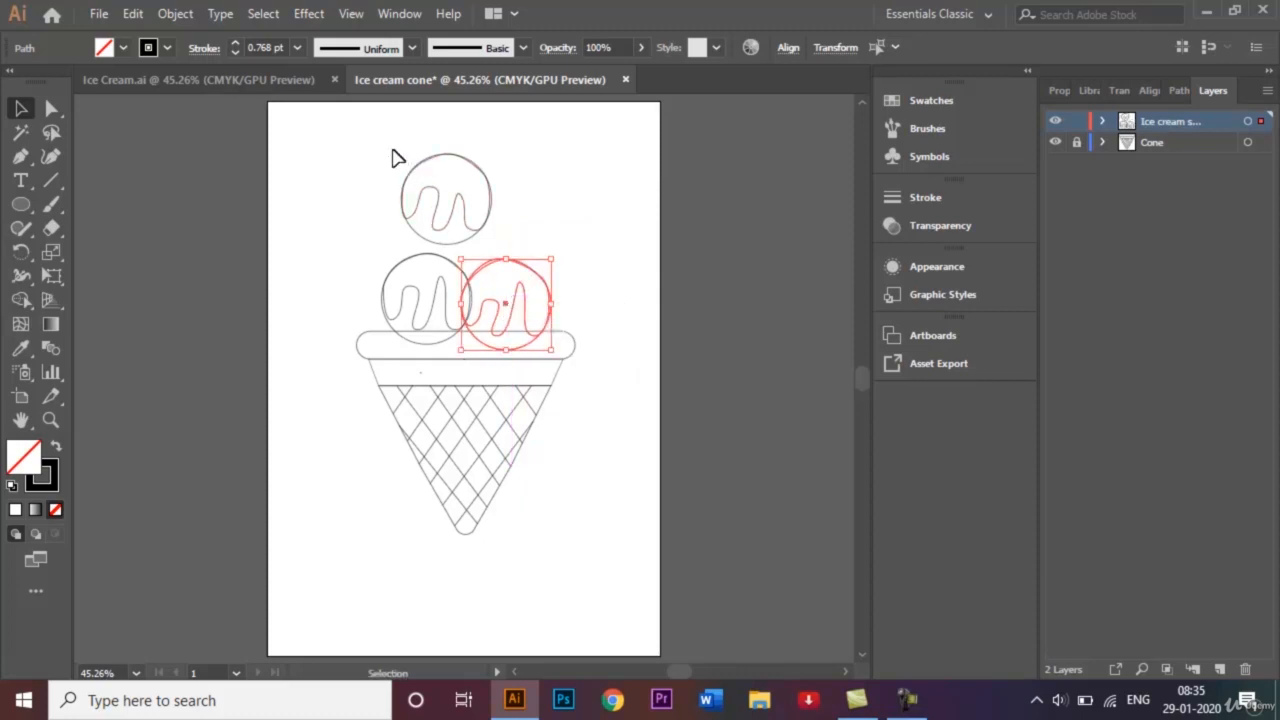
pyautogui.click(450, 200)
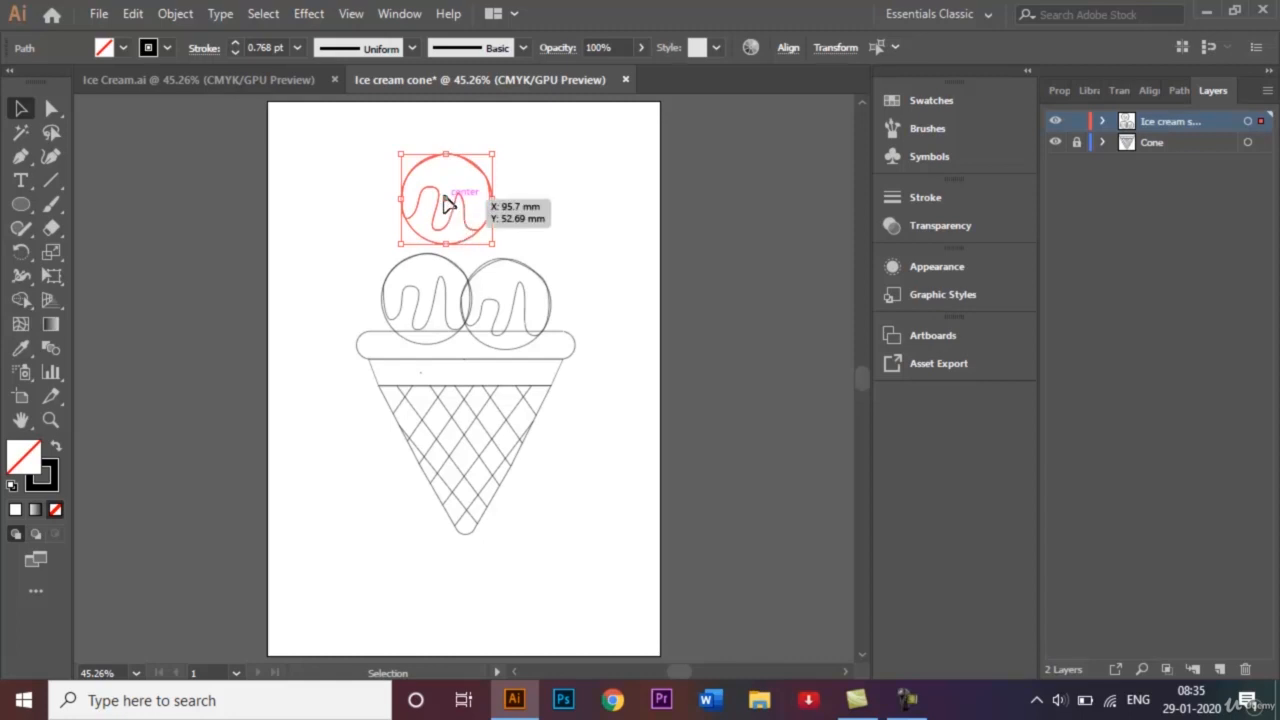
pyautogui.moveTo(448, 203); pyautogui.dragTo(478, 254)
pyautogui.click(575, 233)
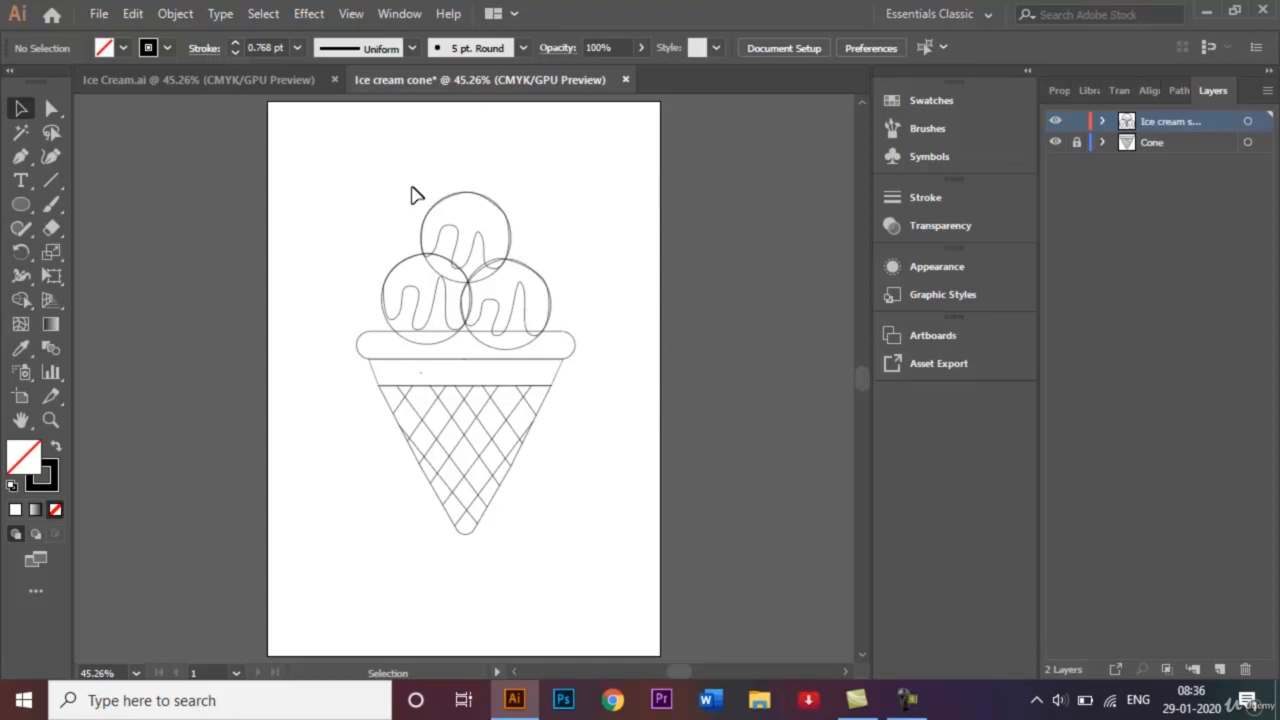
# Fill the left scoop's circle with bright red
pyautogui.click(394, 334)
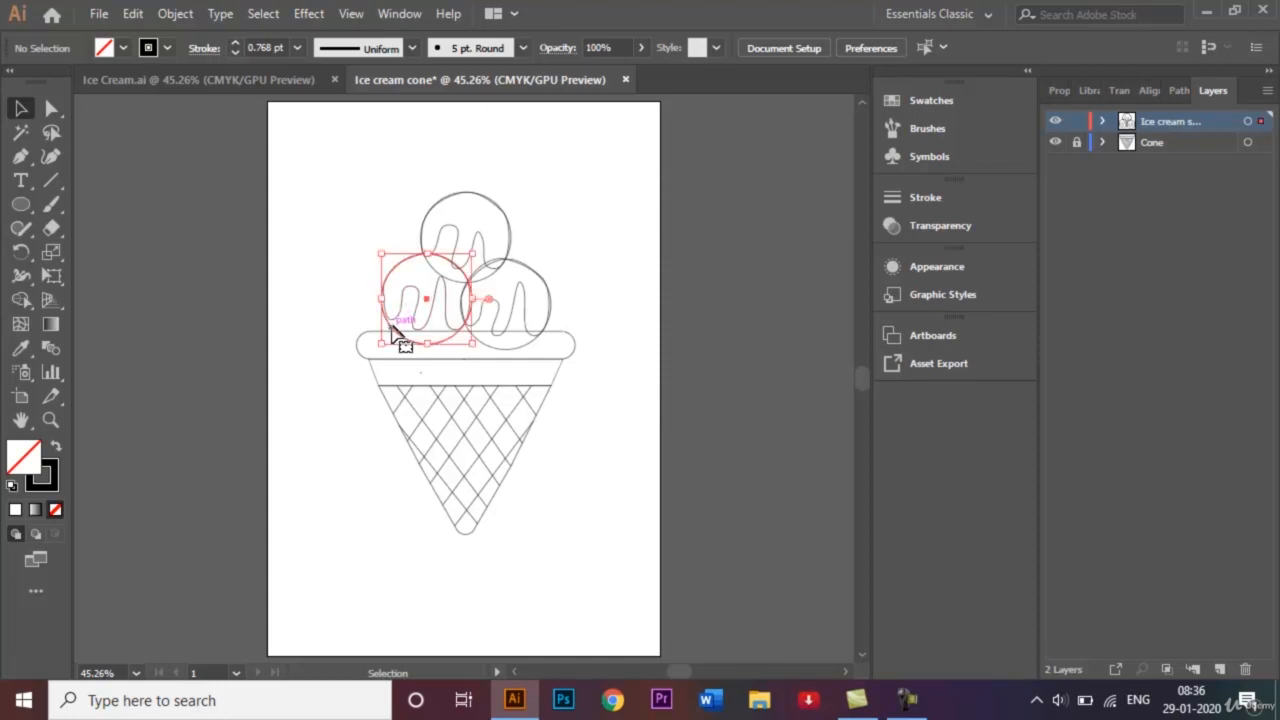
pyautogui.click(124, 49)
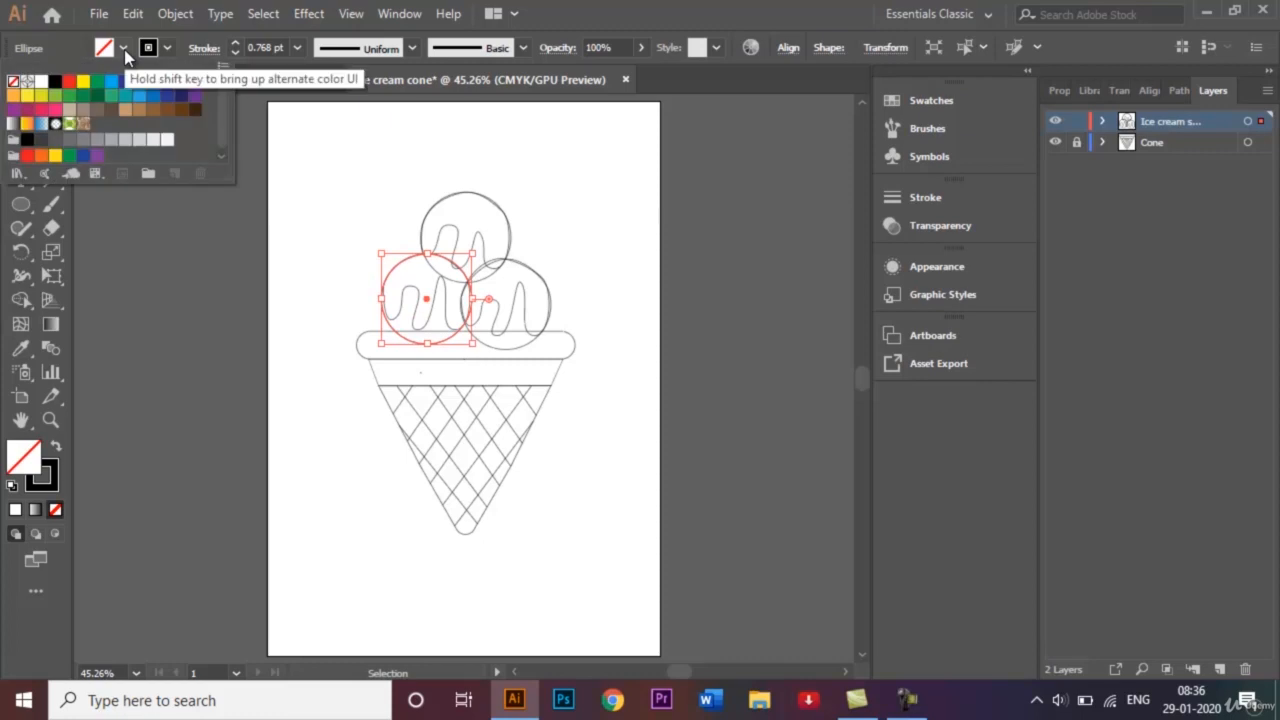
pyautogui.click(69, 84)
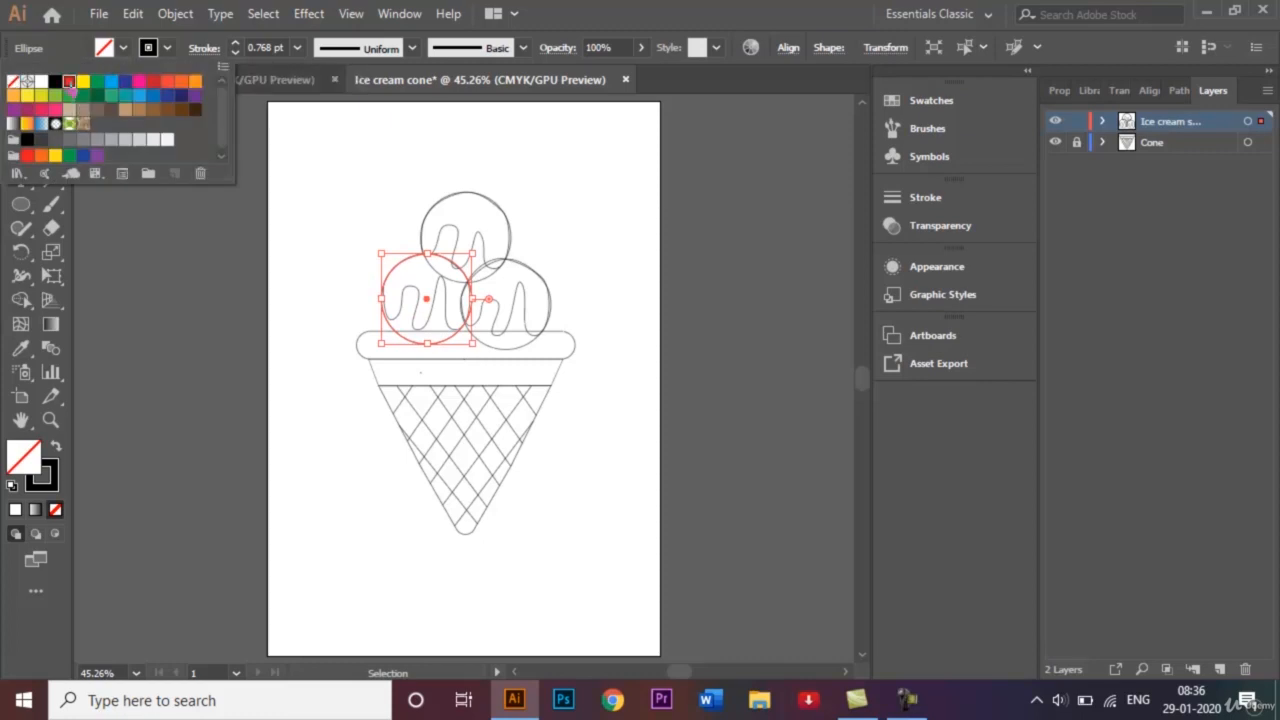
pyautogui.click(287, 183)
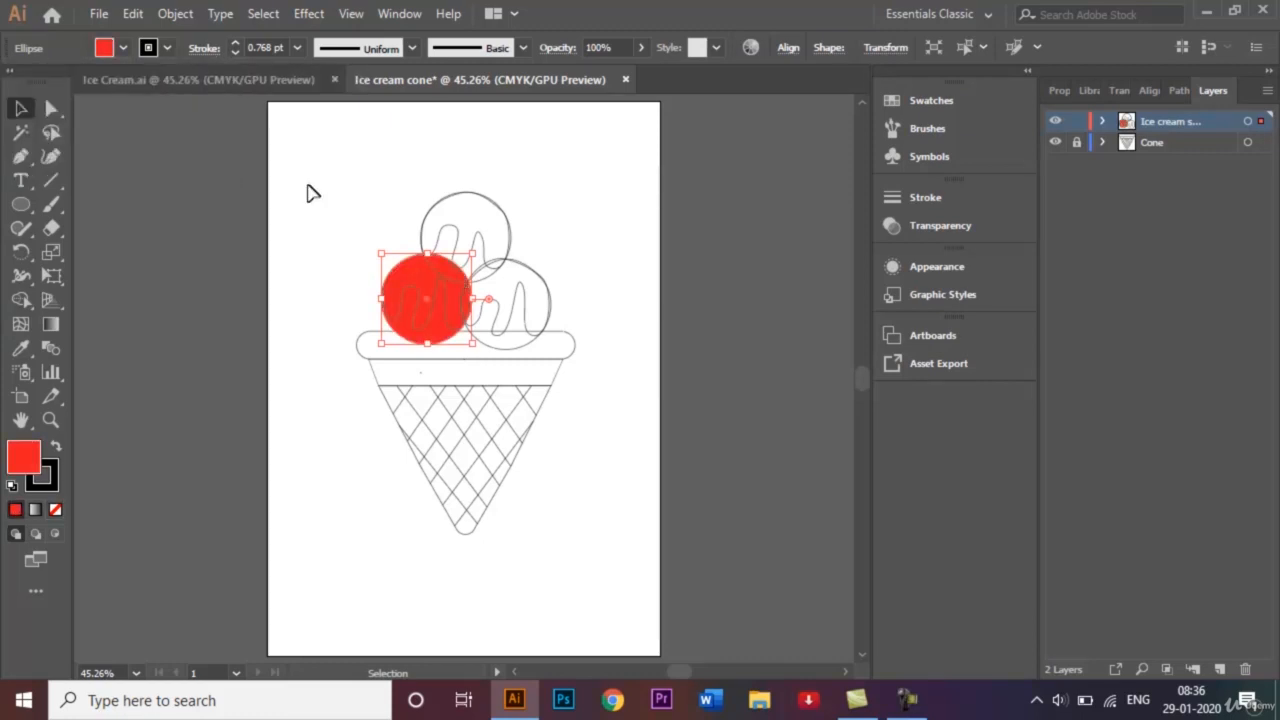
# Fill the right scoop's circle with bright yellow and deselect it
pyautogui.click(513, 242)
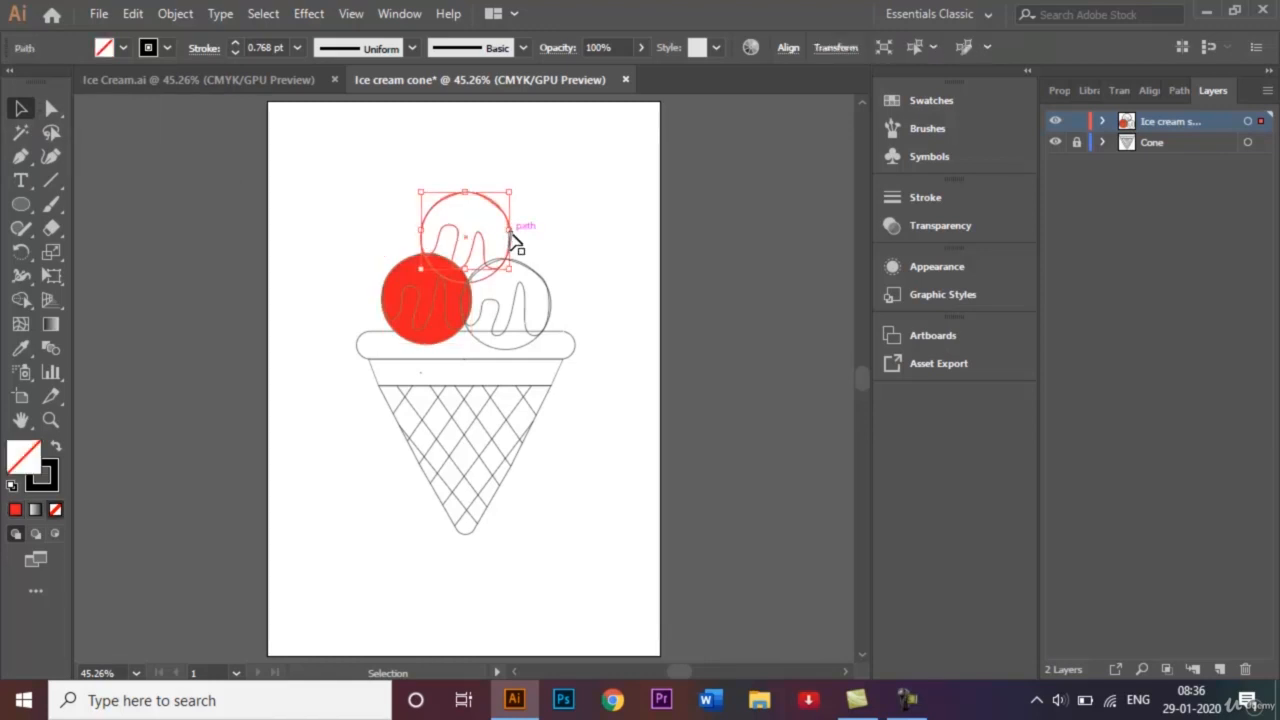
pyautogui.click(571, 201)
pyautogui.hotkey('ctrl', '=')
pyautogui.hotkey('ctrl', '=')
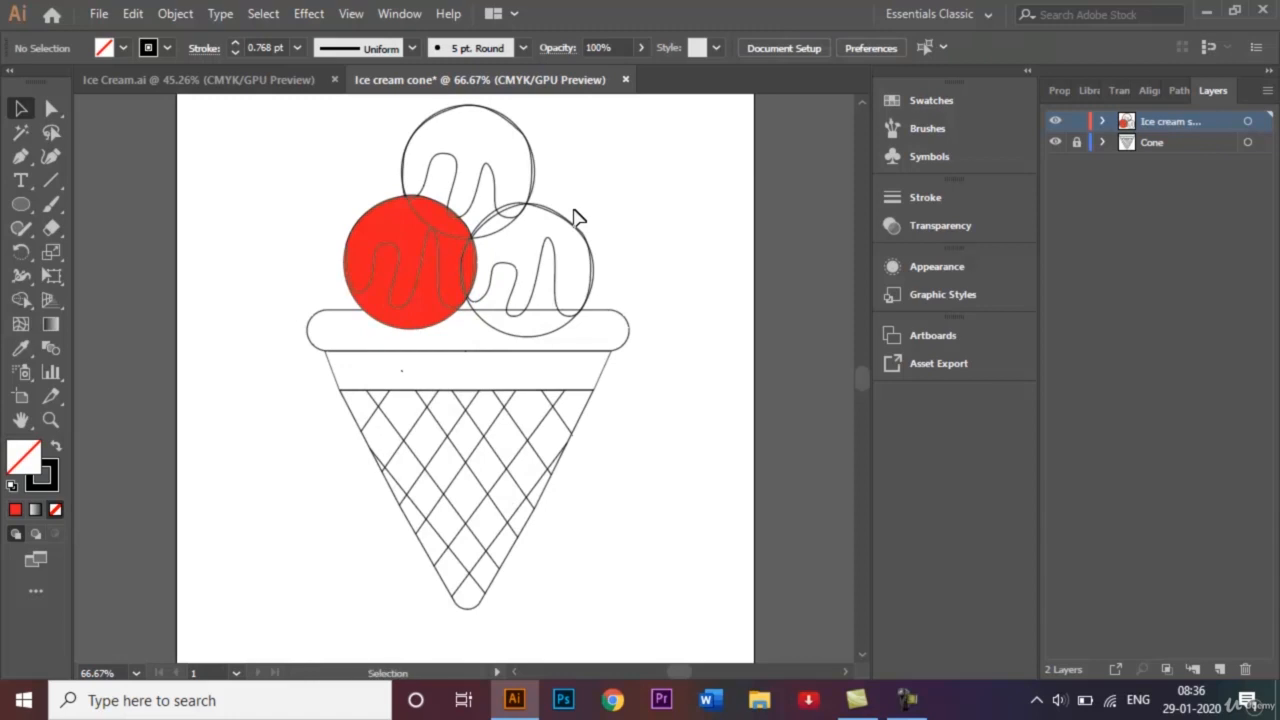
pyautogui.click(541, 338)
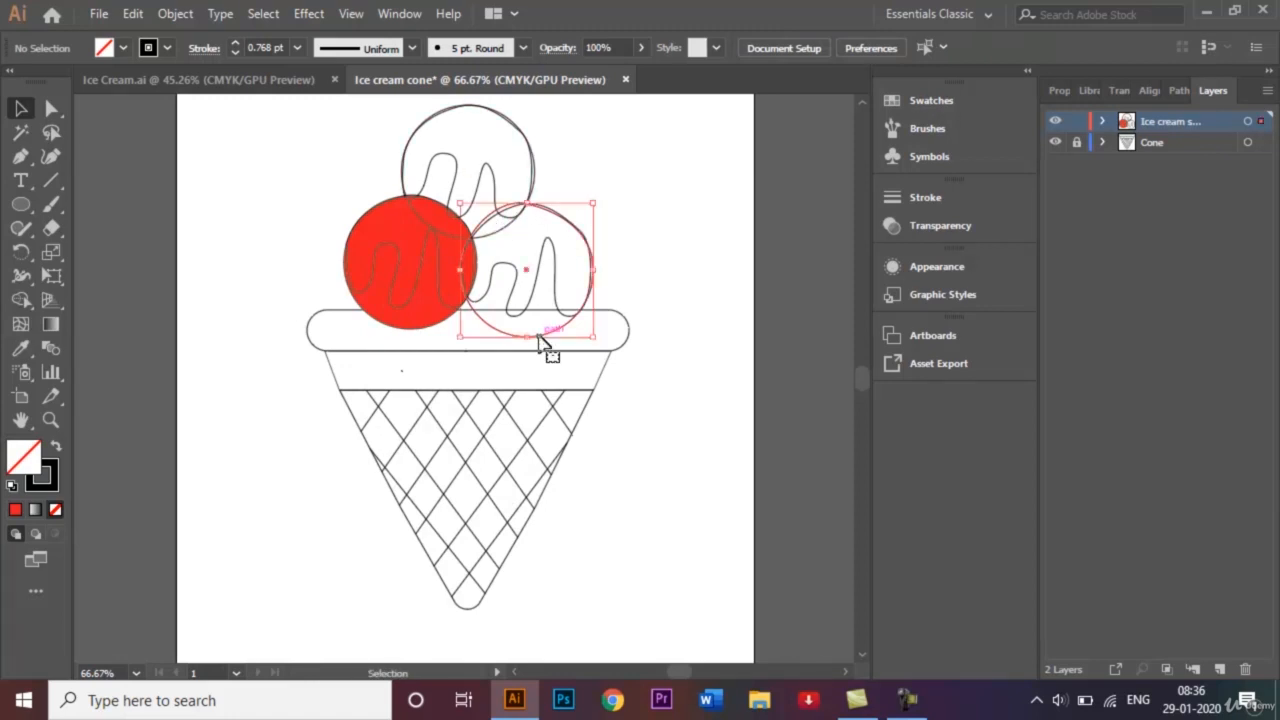
pyautogui.click(121, 46)
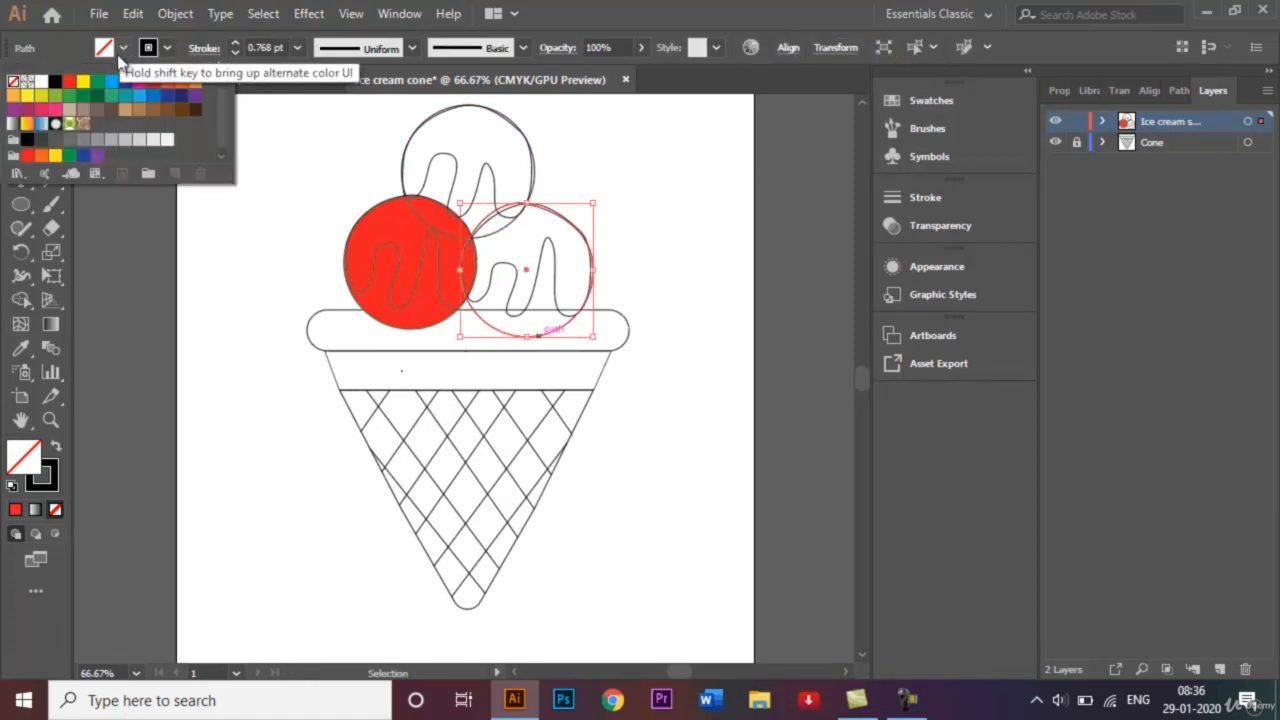
pyautogui.click(85, 84)
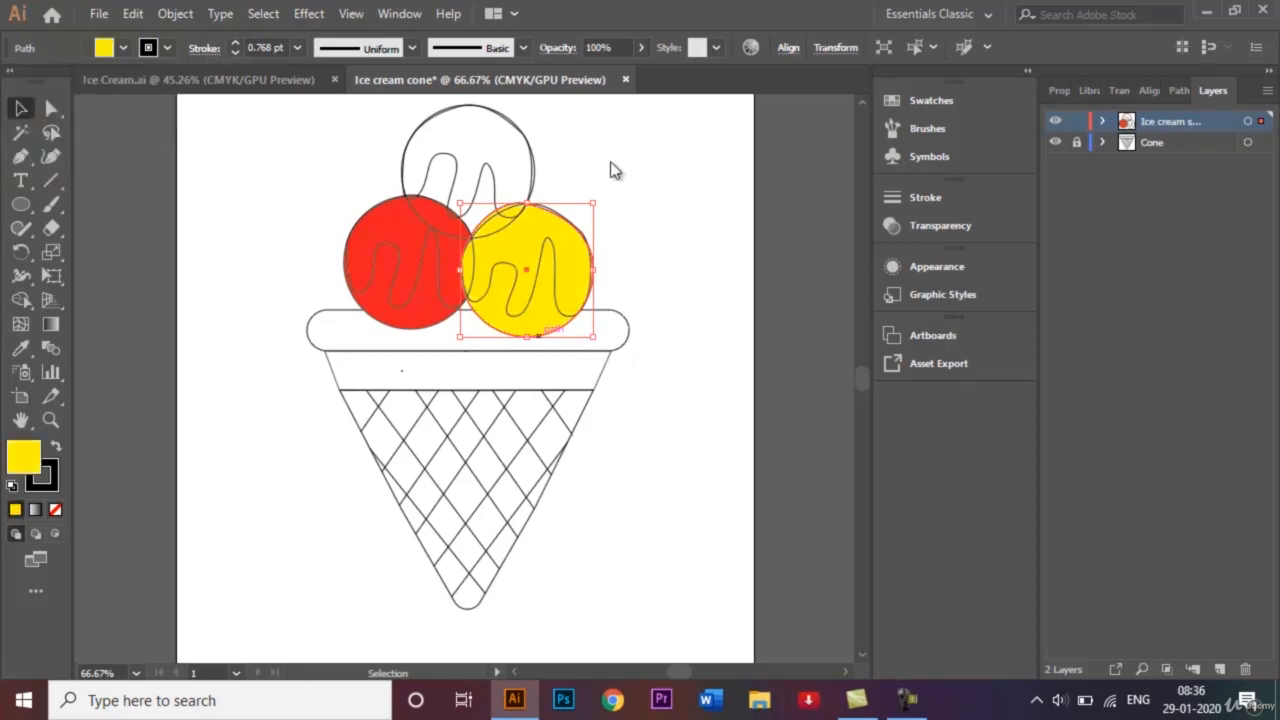
pyautogui.click(608, 171)
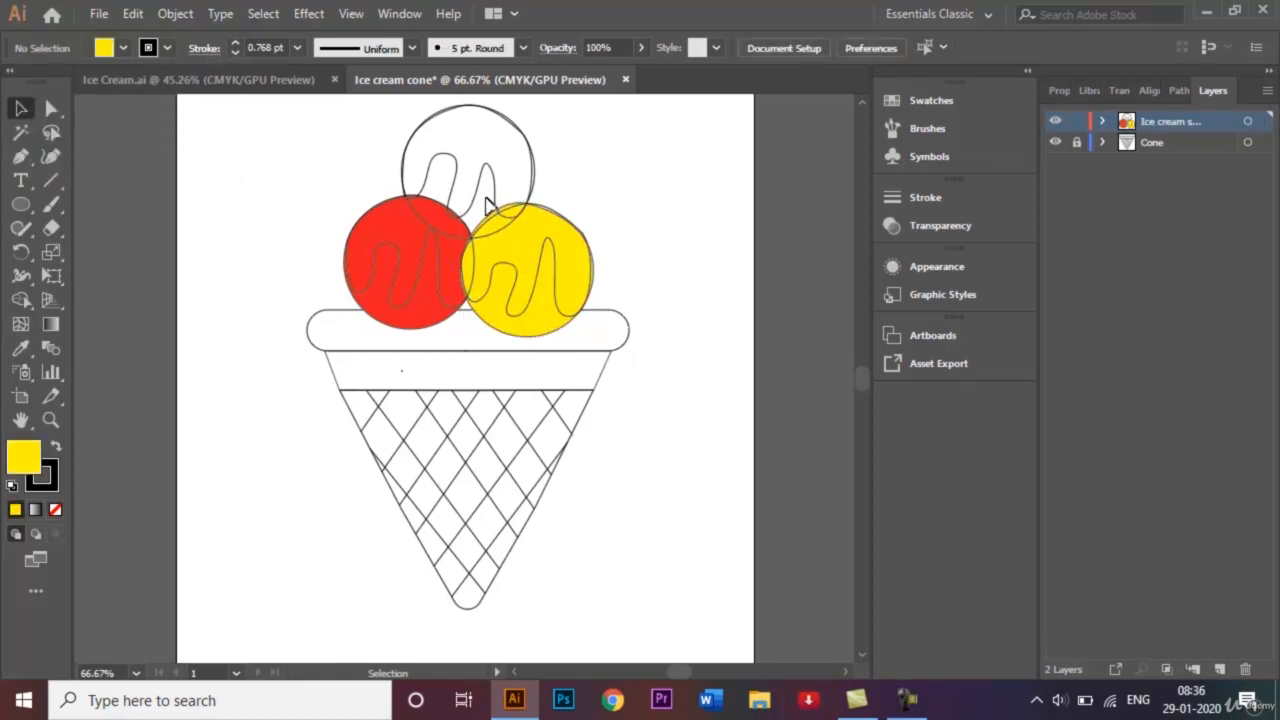
# Fill the top scoop's circle with light blue and deselect it
pyautogui.click(490, 242)
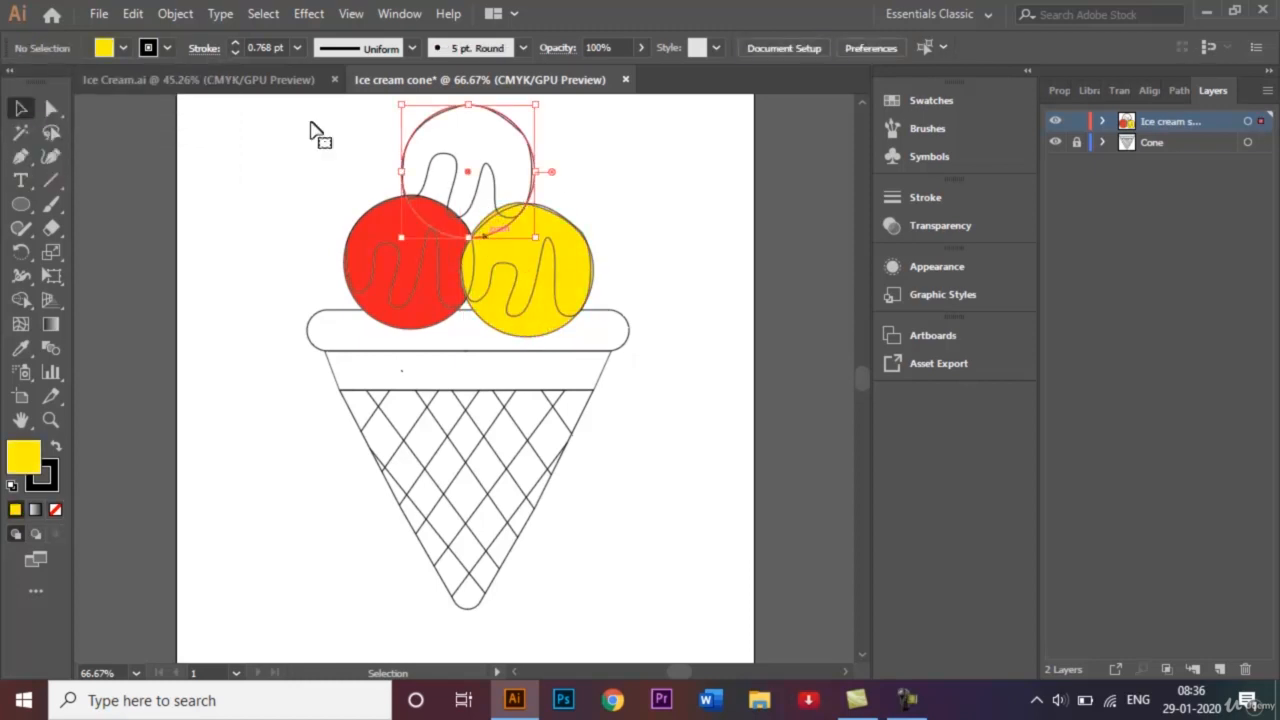
pyautogui.click(121, 46)
pyautogui.click(112, 84)
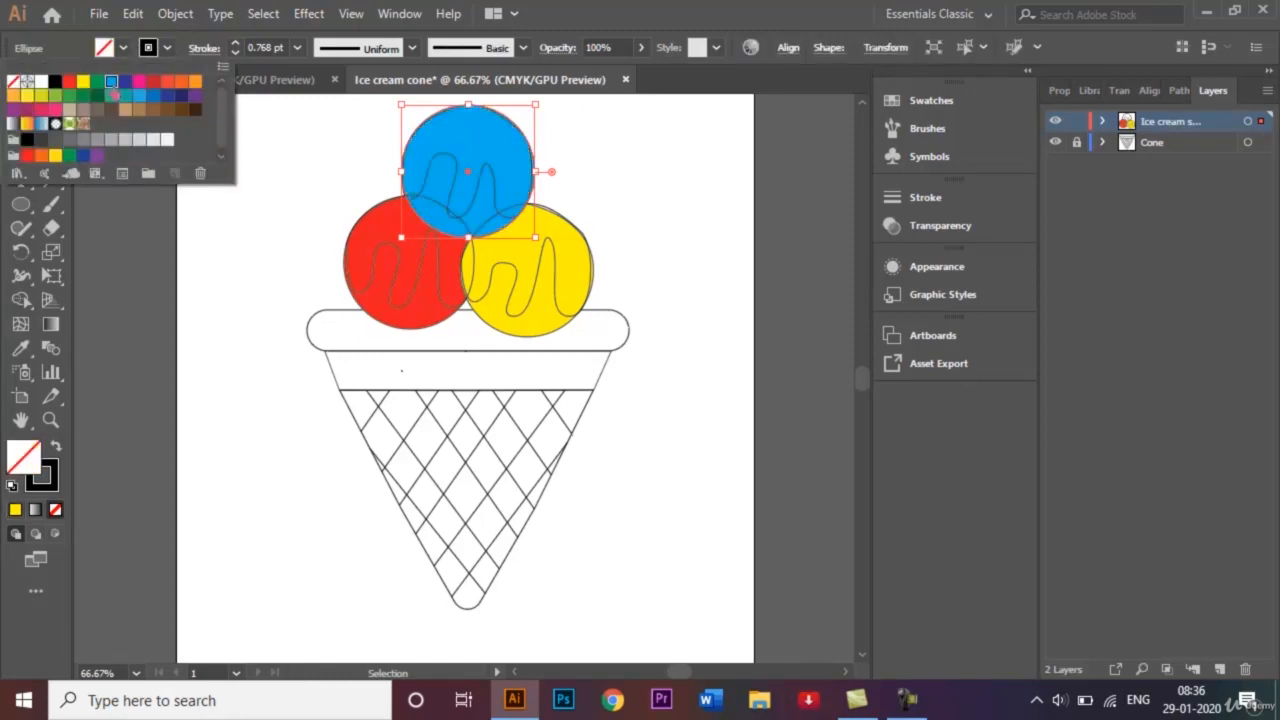
pyautogui.click(289, 194)
pyautogui.click(313, 191)
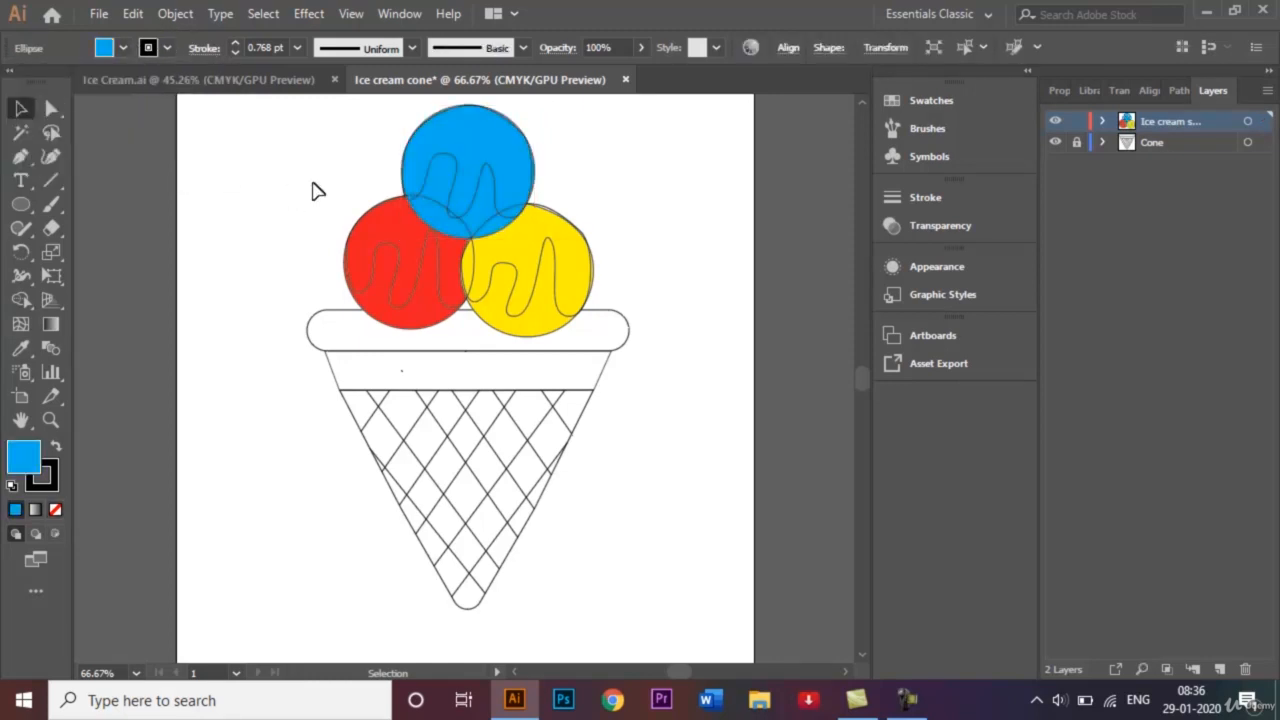
# Fill the left scoop's syrup shape with a dark pink that contrasts with the red circle
pyautogui.click(370, 235)
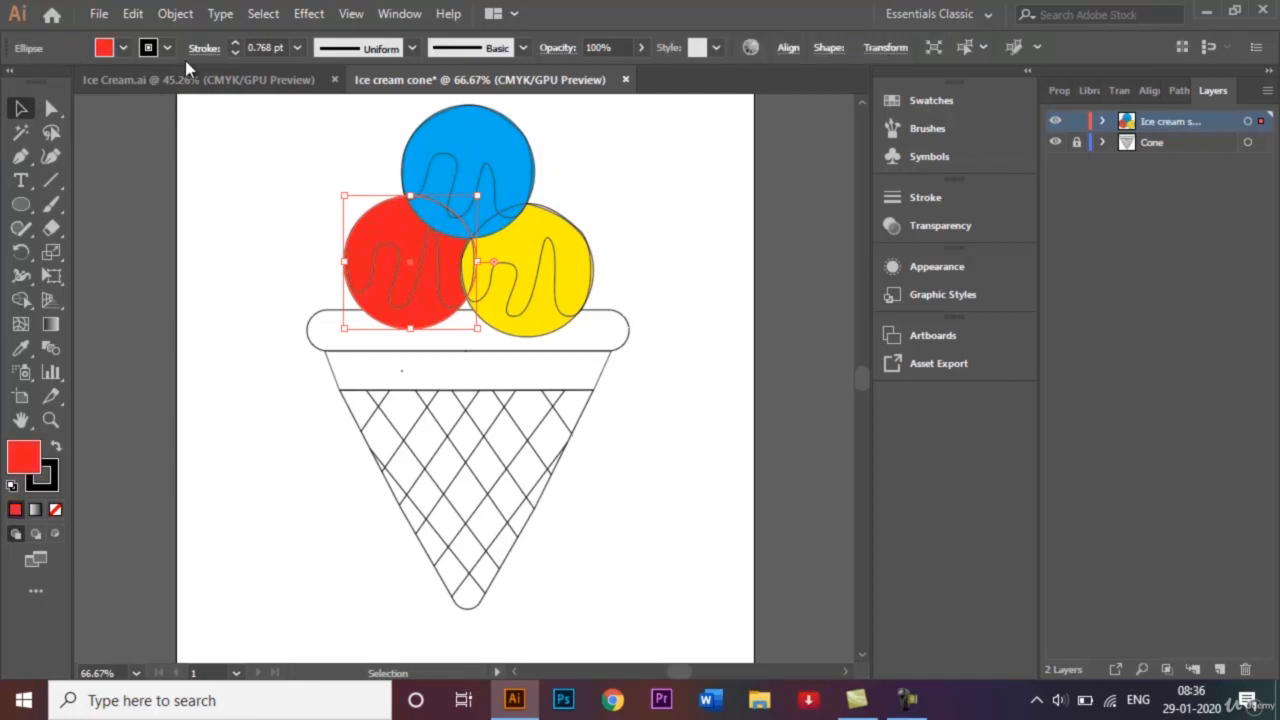
pyautogui.click(248, 140)
pyautogui.click(392, 256)
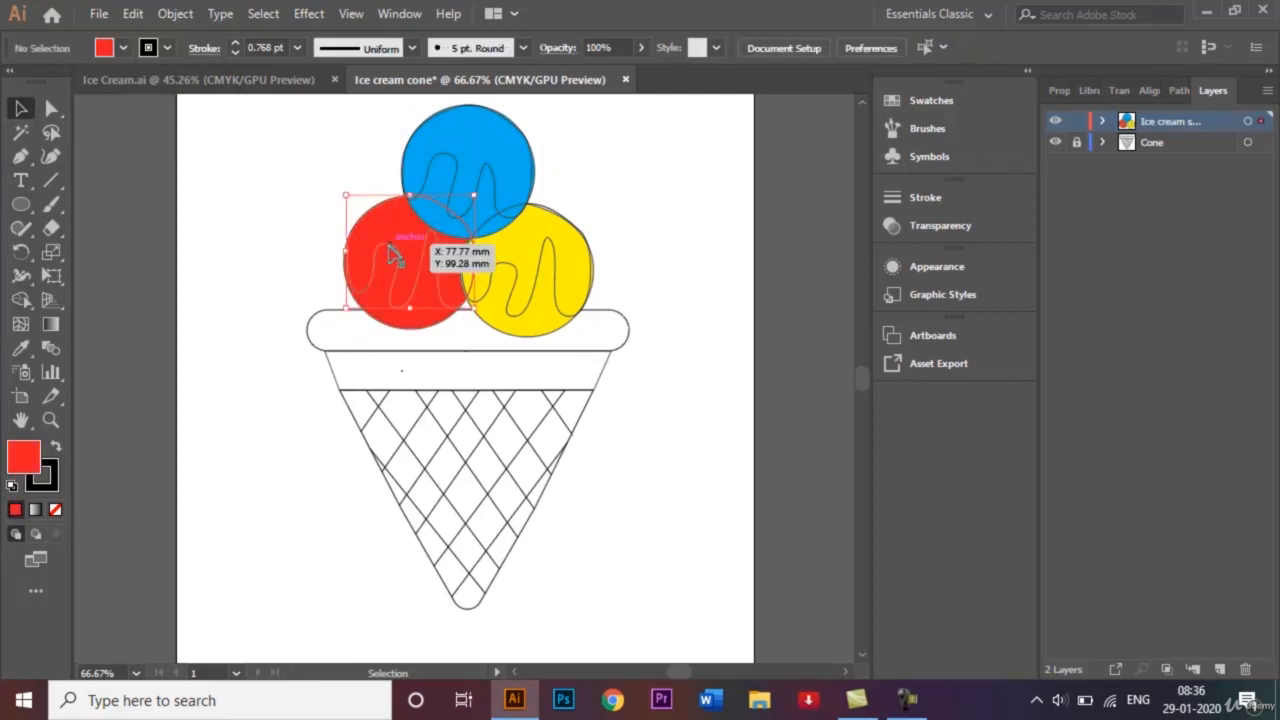
pyautogui.click(121, 50)
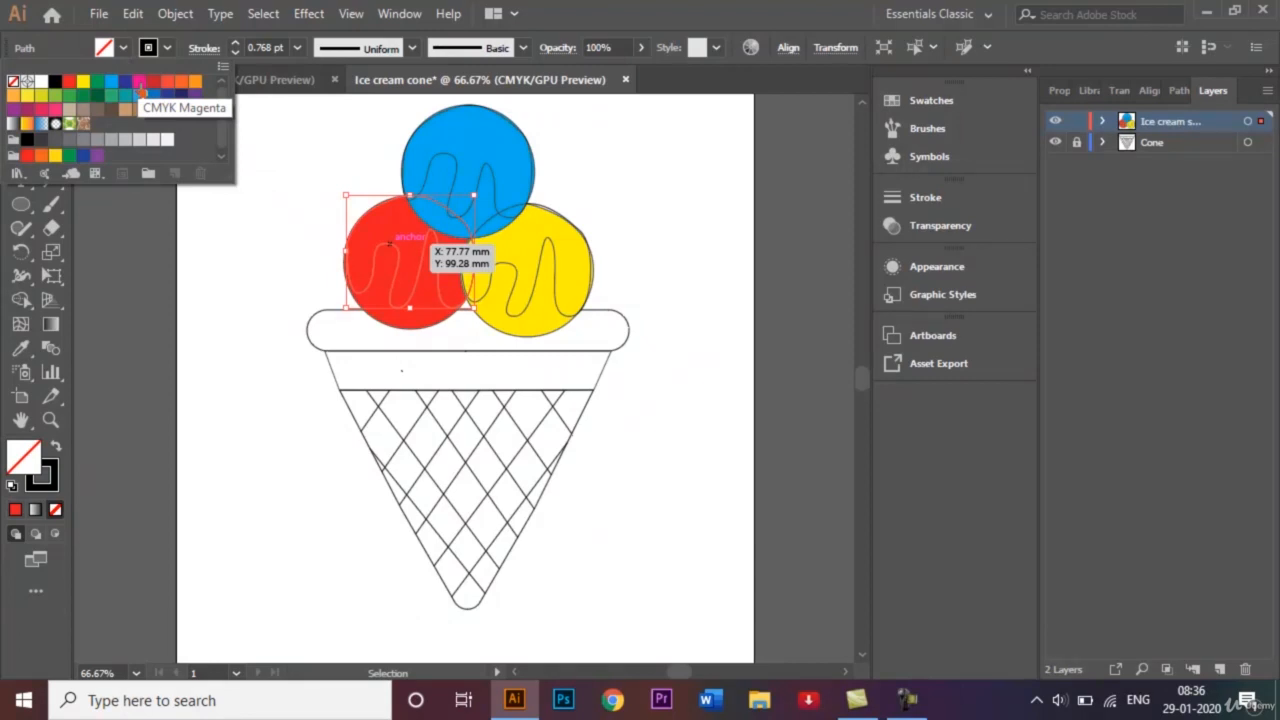
pyautogui.click(41, 110)
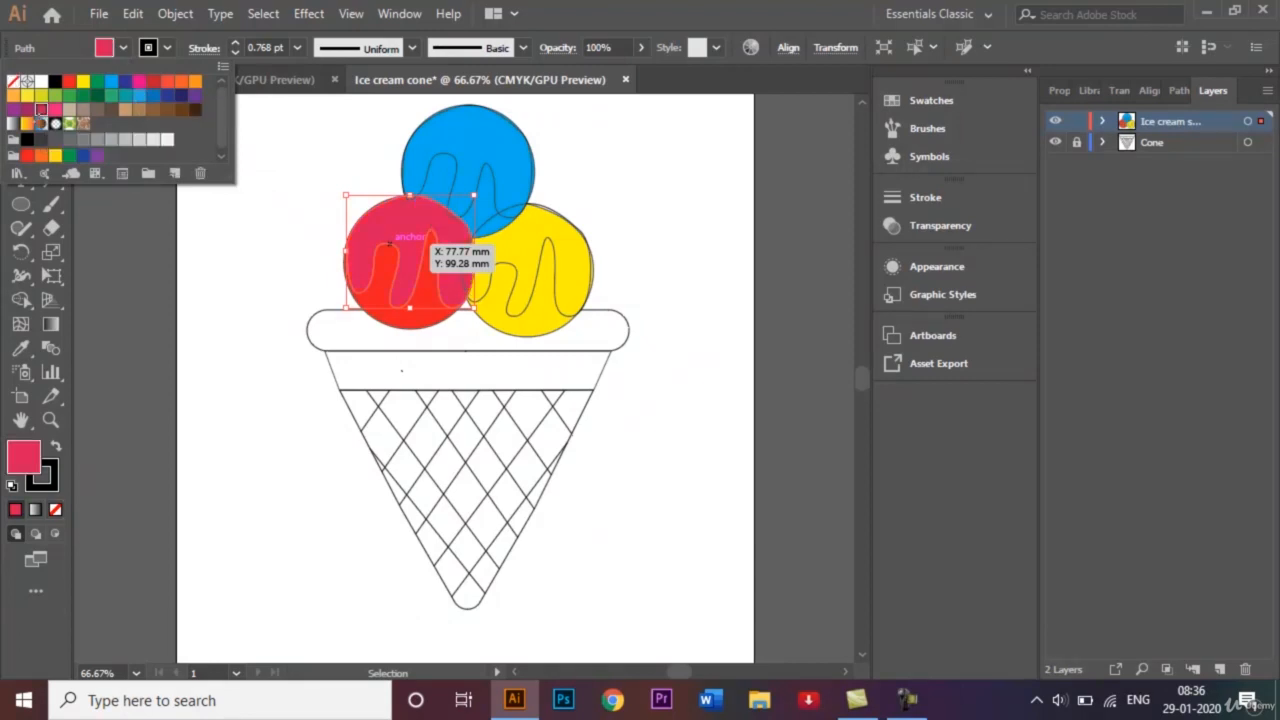
pyautogui.click(221, 280)
# Fill the right scoop's syrup shape with light orange
pyautogui.click(623, 240)
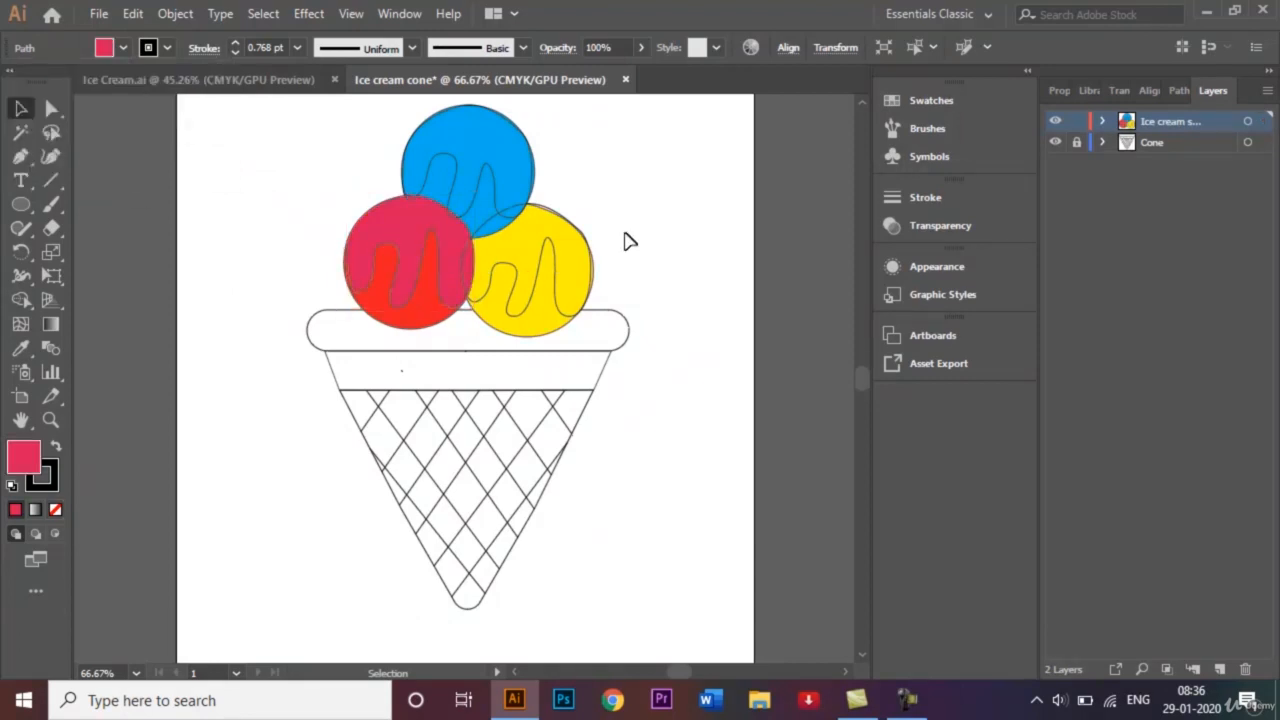
pyautogui.click(560, 276)
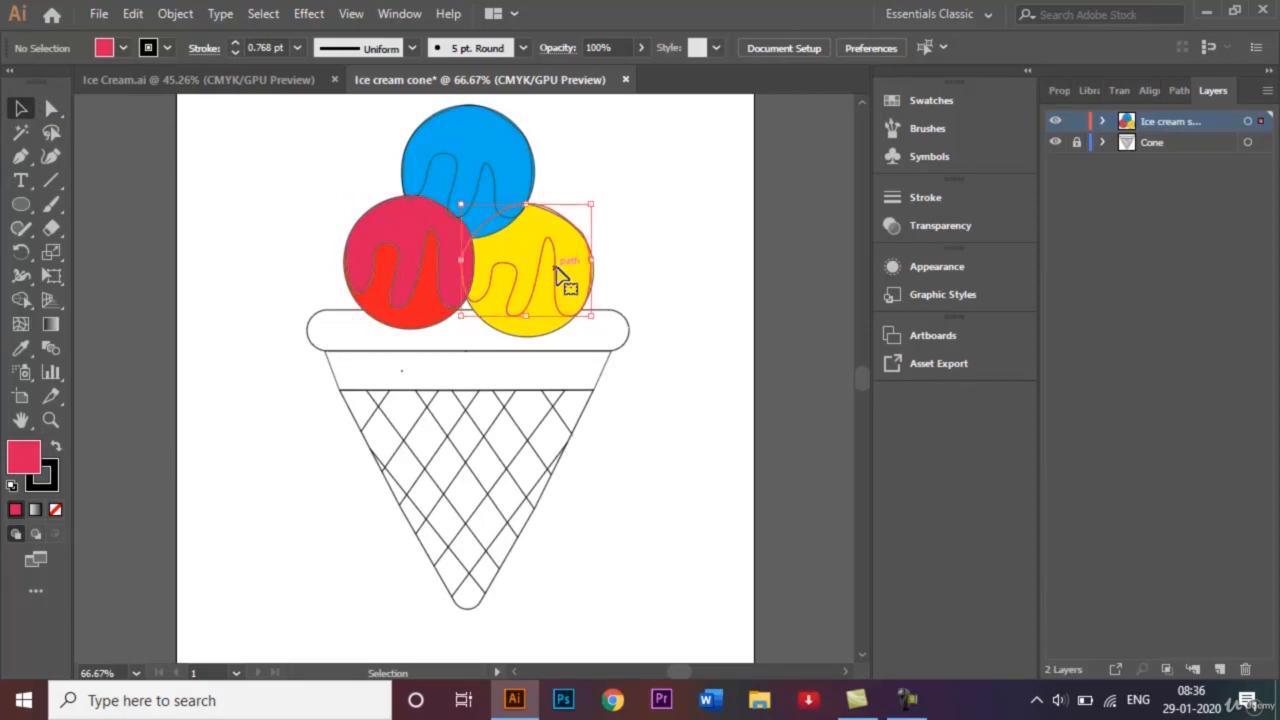
pyautogui.click(124, 48)
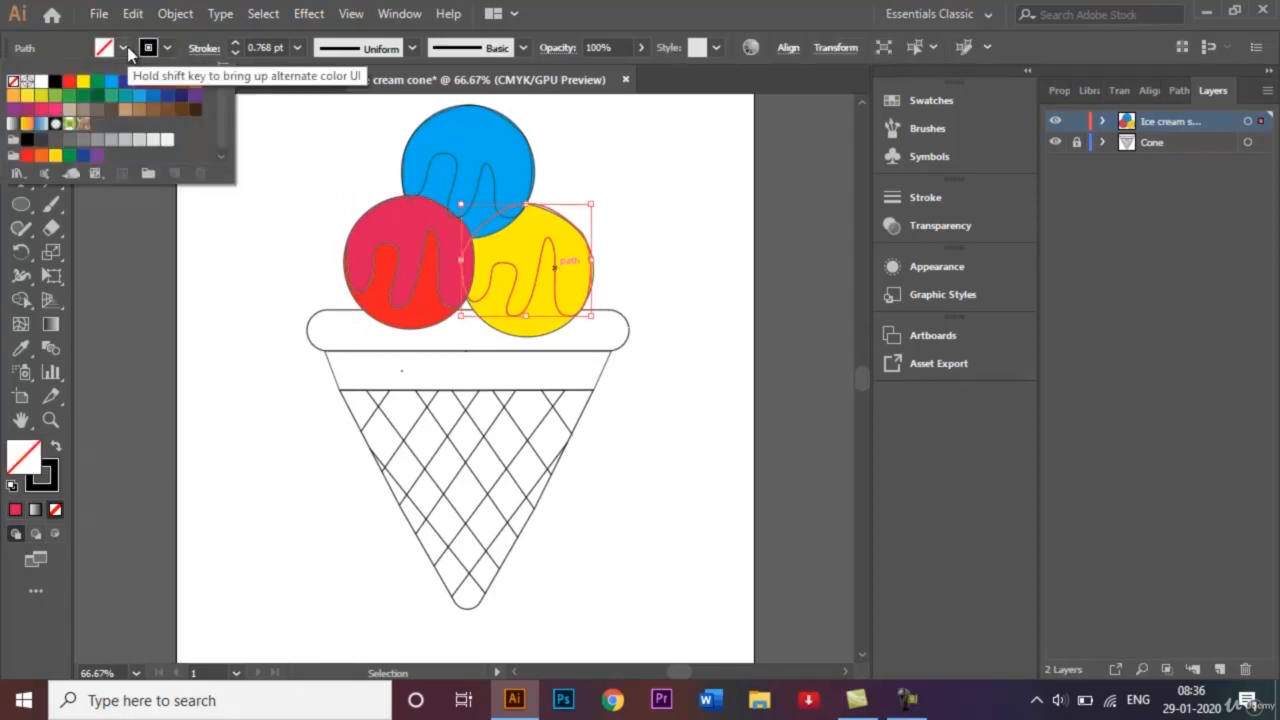
pyautogui.click(12, 96)
pyautogui.click(643, 217)
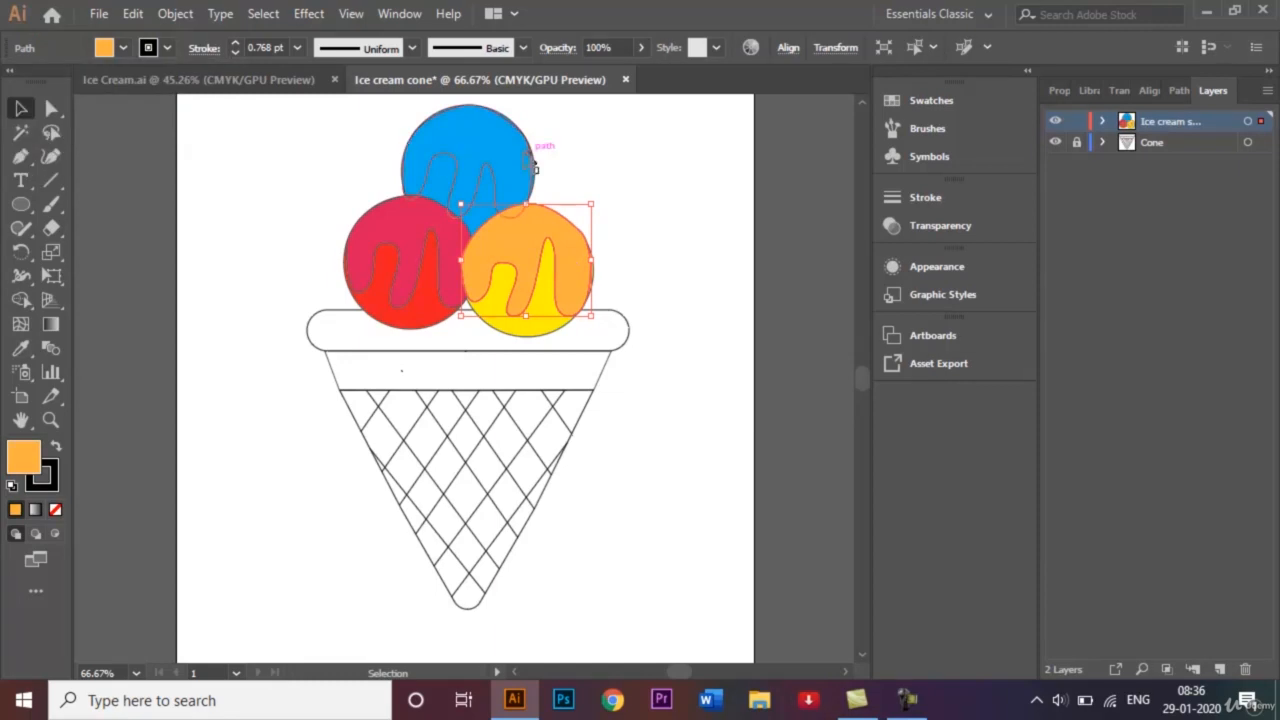
# Fill the top scoop's syrup shape with a darker blue than its circle and deselect it
pyautogui.click(452, 162)
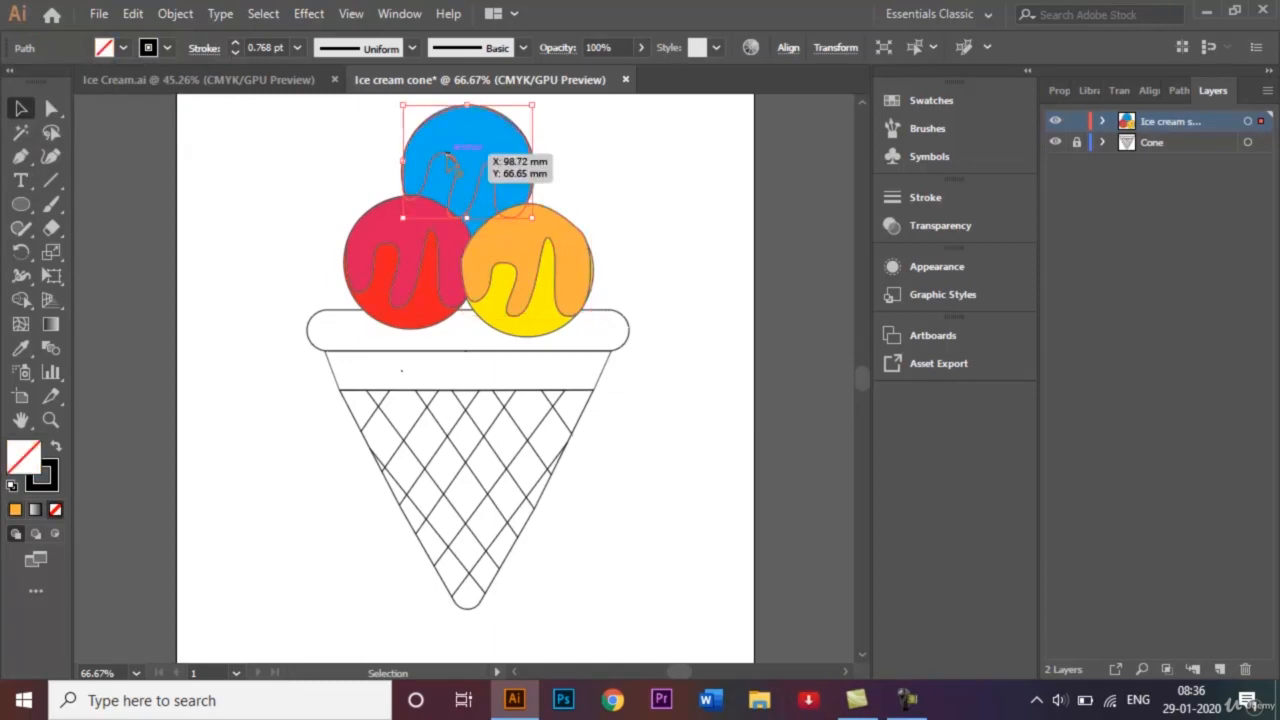
pyautogui.click(124, 48)
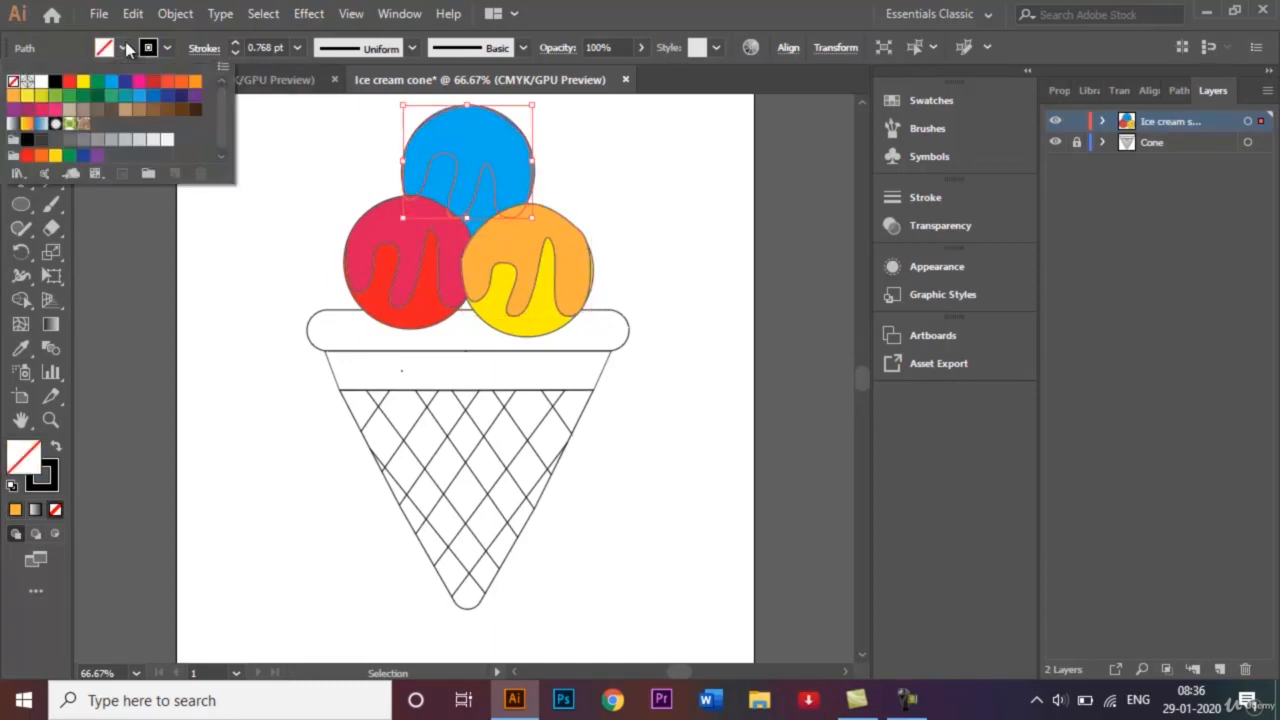
pyautogui.click(153, 95)
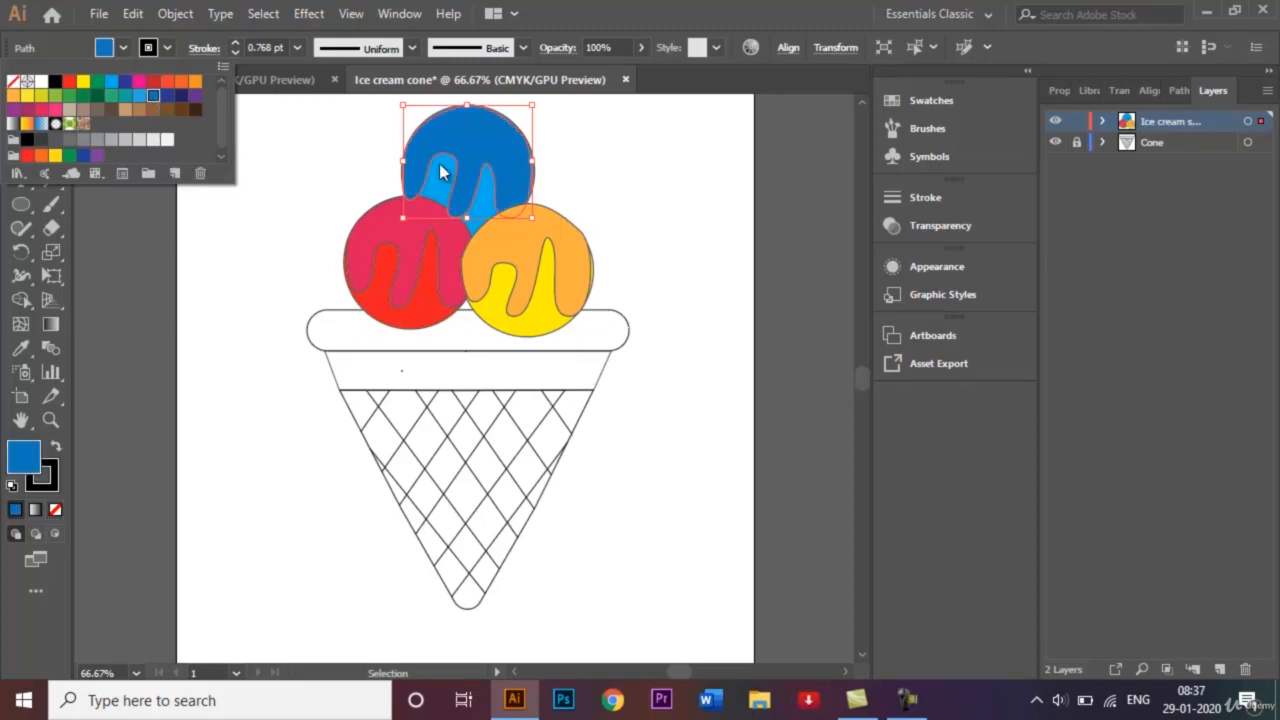
pyautogui.click(620, 182)
pyautogui.click(661, 198)
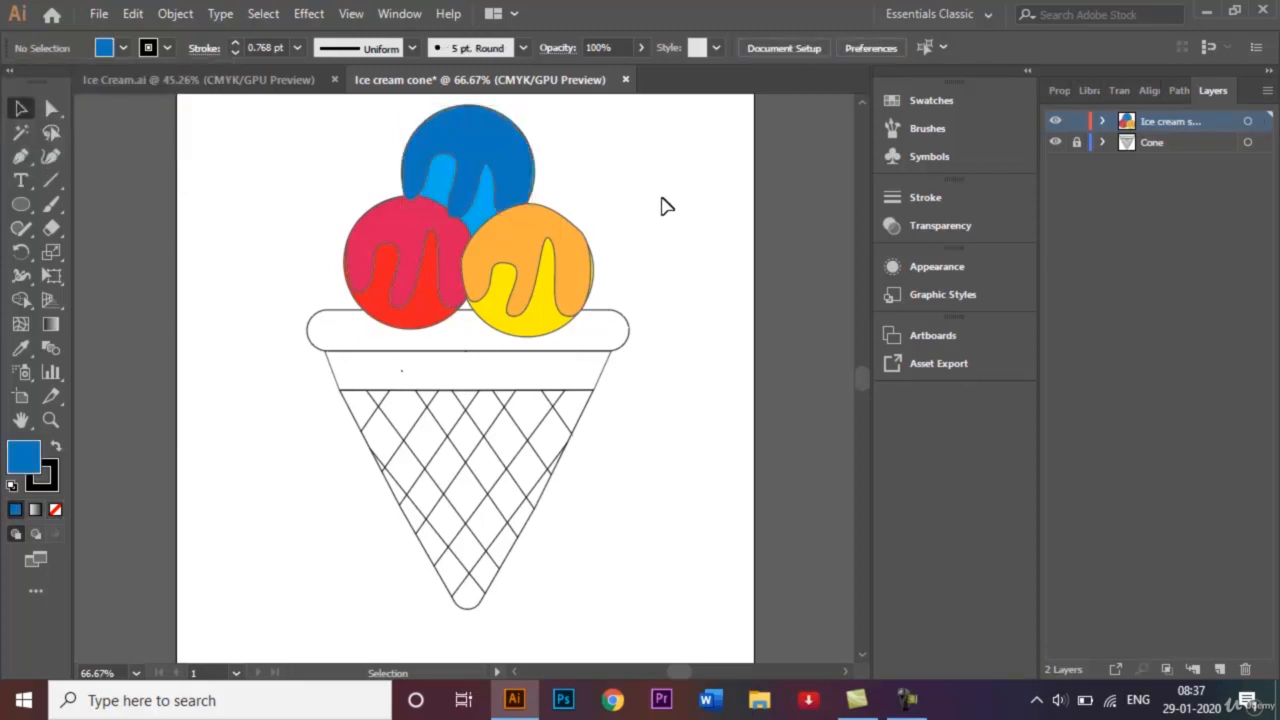
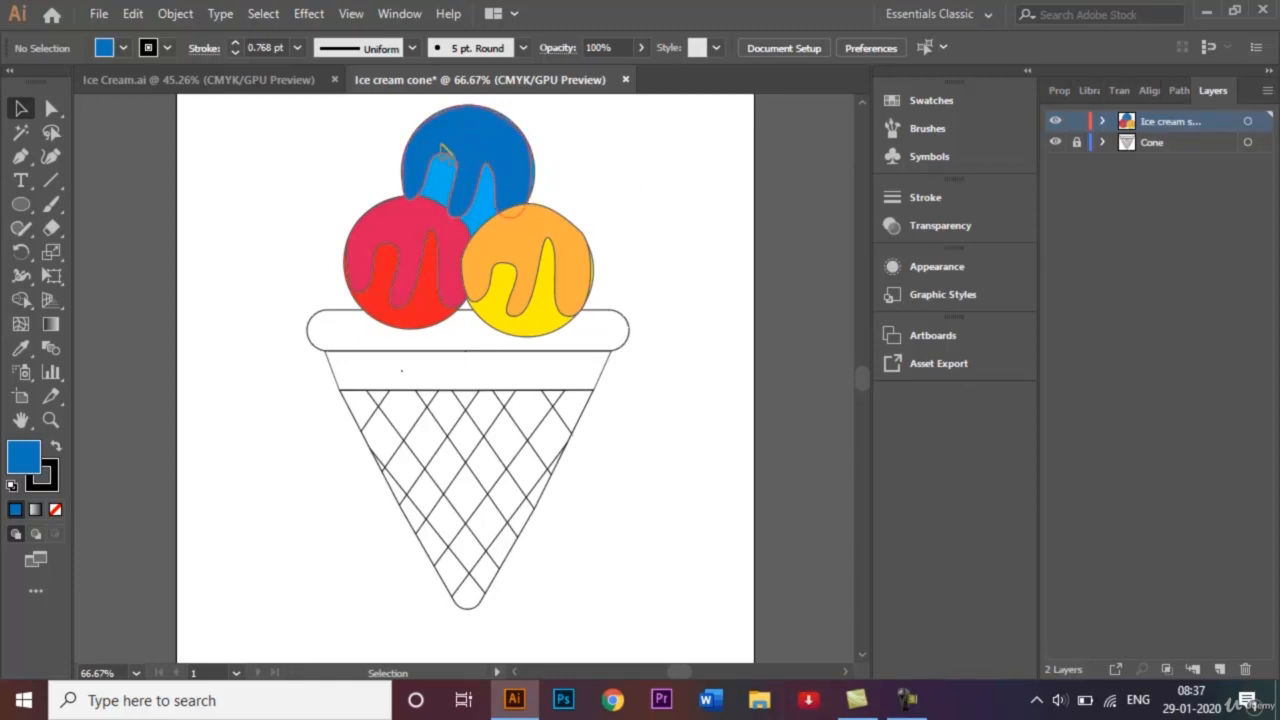
# Try sending the top scoop's dark blue syrup to the back of the stacking order
pyautogui.click(446, 150)
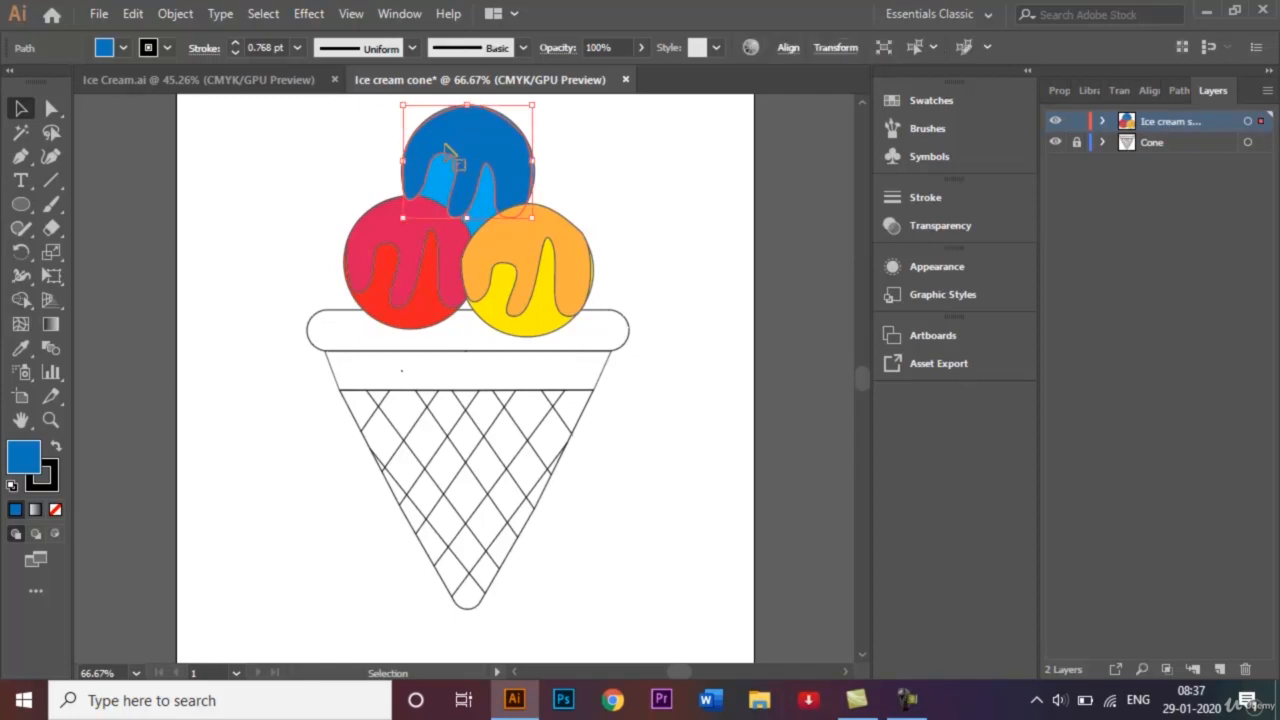
pyautogui.rightClick(445, 146)
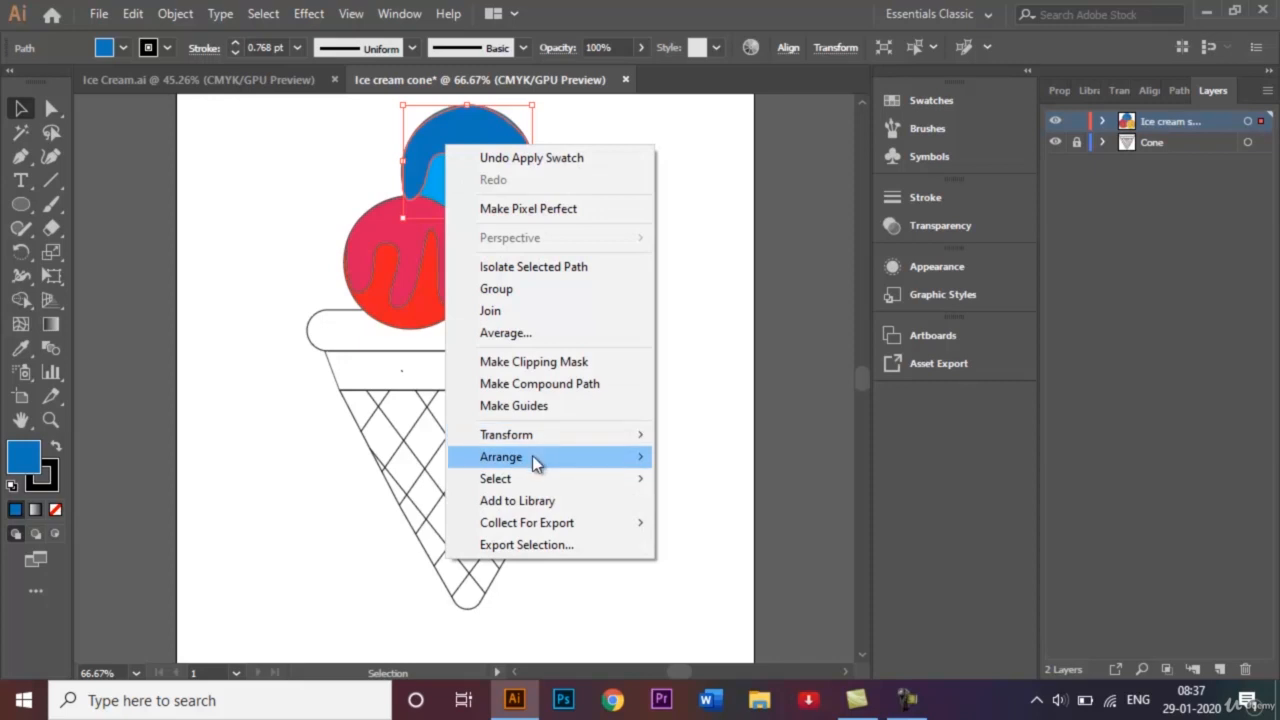
pyautogui.moveTo(536, 462)
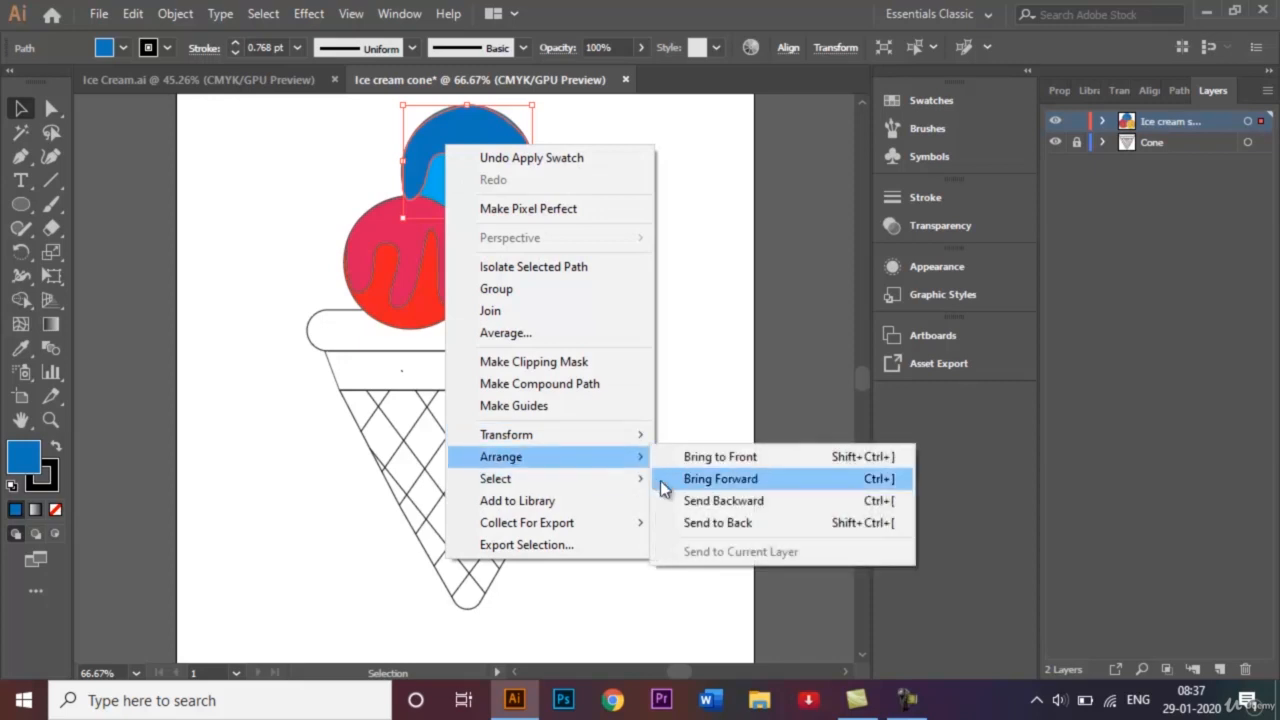
pyautogui.click(712, 523)
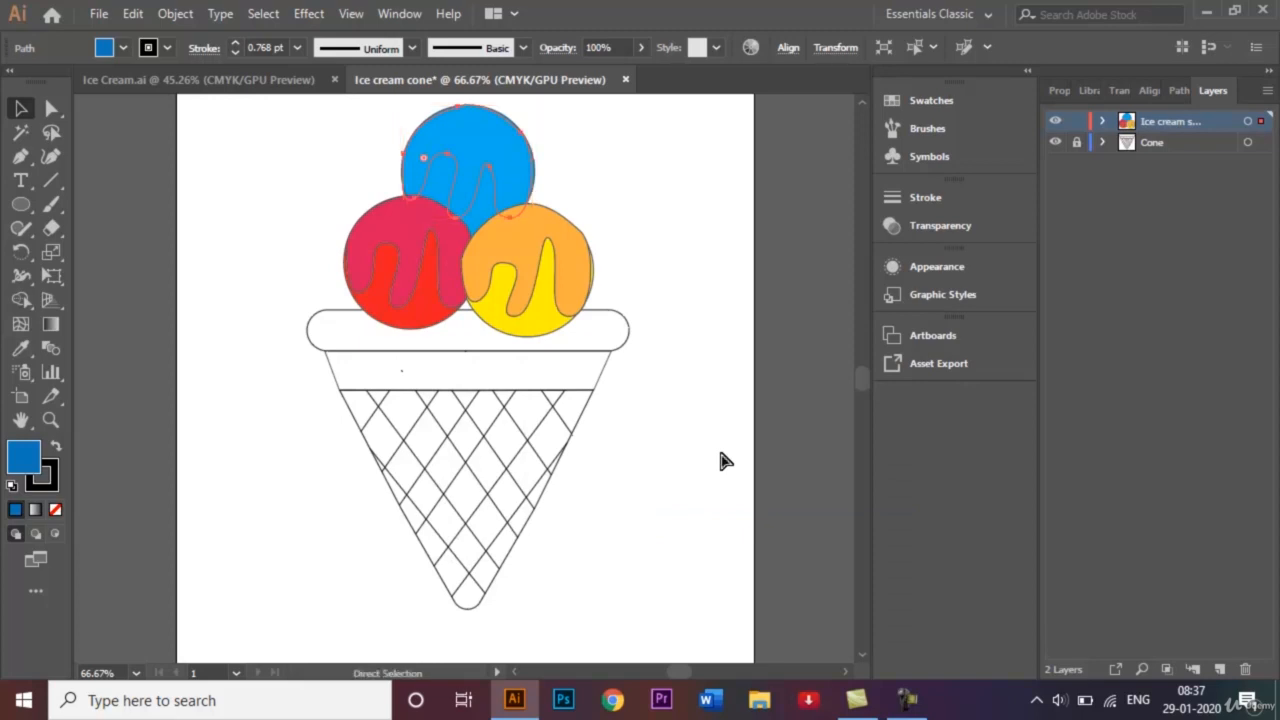
pyautogui.hotkey('ctrl', ']')
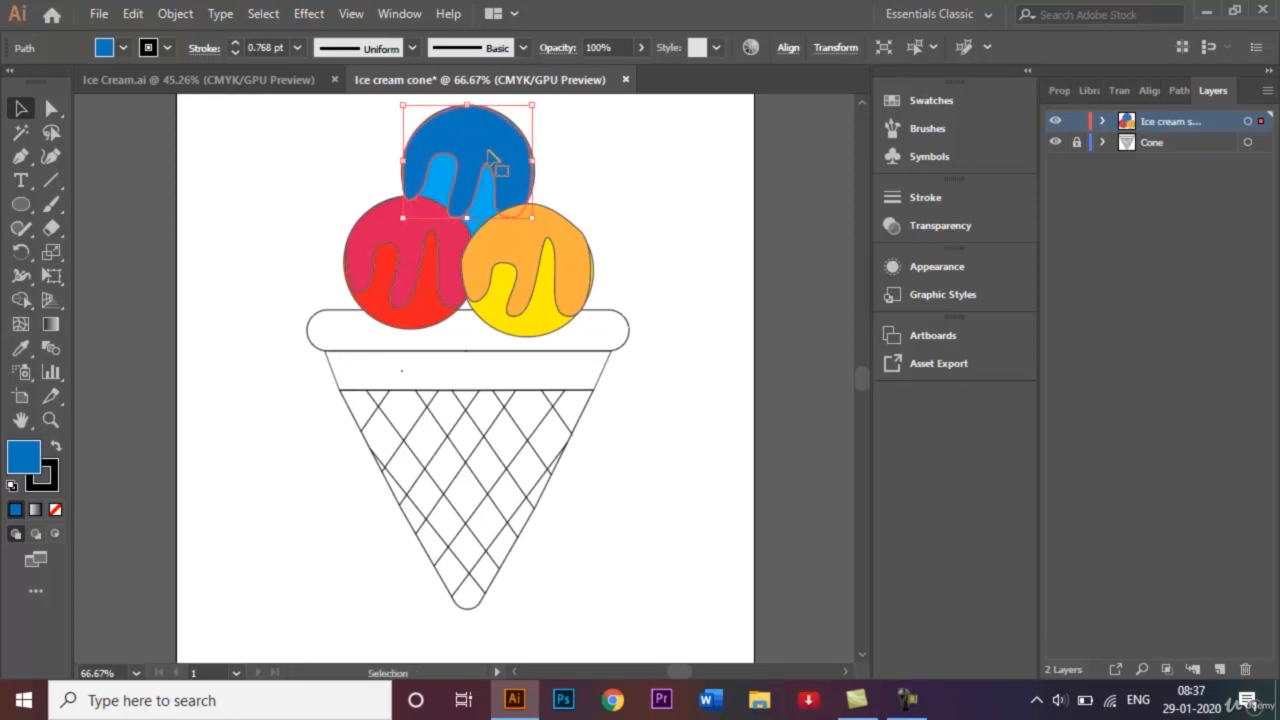
# Send the top scoop's dark blue syrup one level backward in the stacking order and deselect it
pyautogui.rightClick(509, 181)
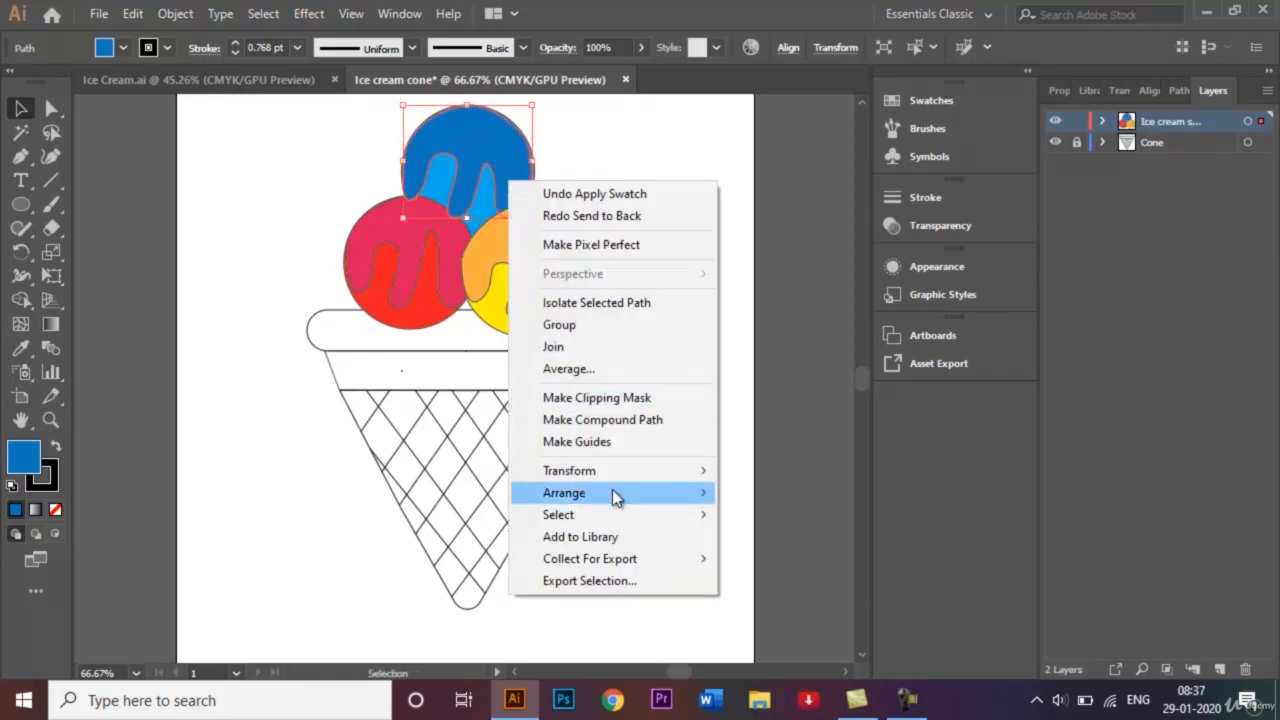
pyautogui.moveTo(612, 493)
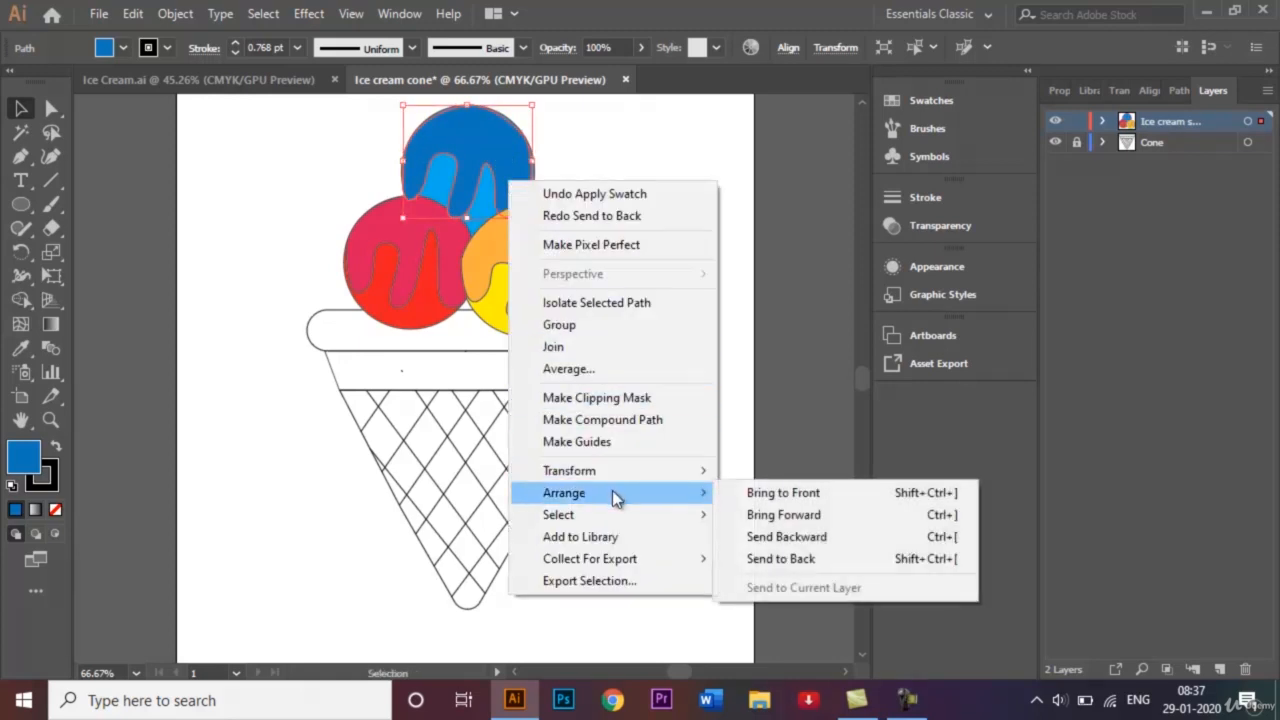
pyautogui.click(776, 537)
pyautogui.click(738, 418)
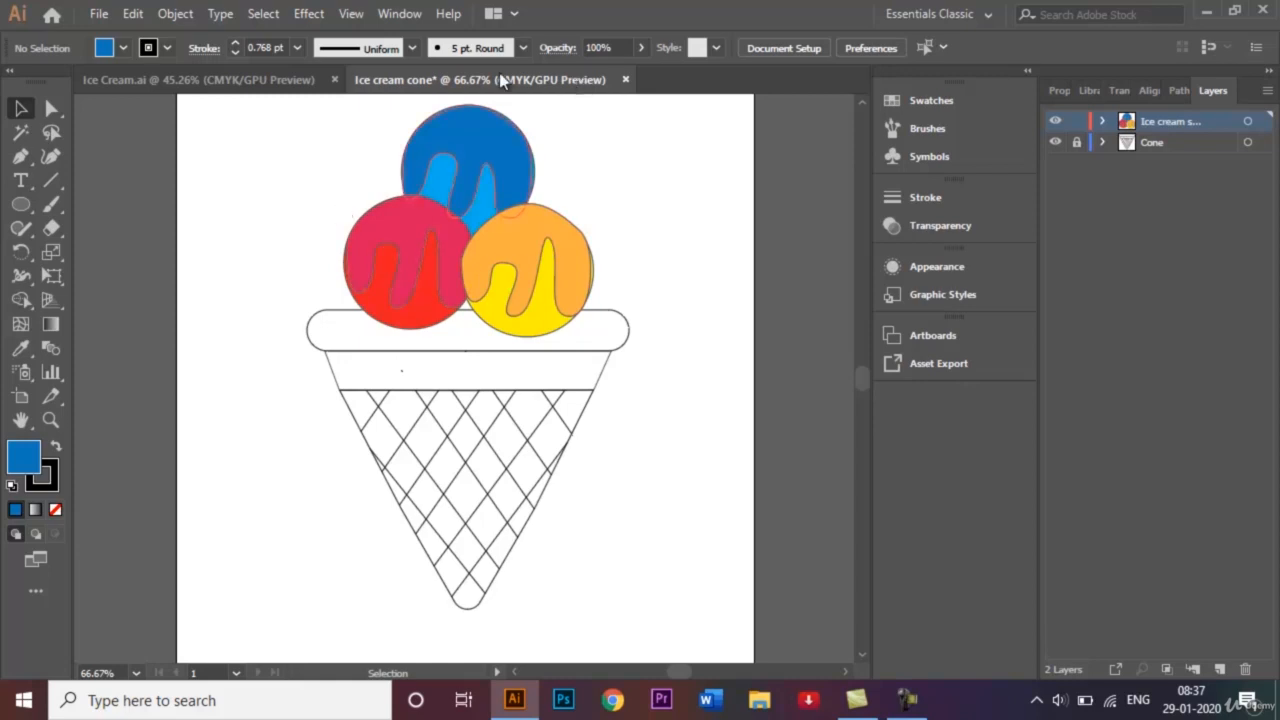
# Remove the stroke from all three scoops and their syrup shapes, then deselect them
pyautogui.moveTo(310, 130); pyautogui.dragTo(609, 294)
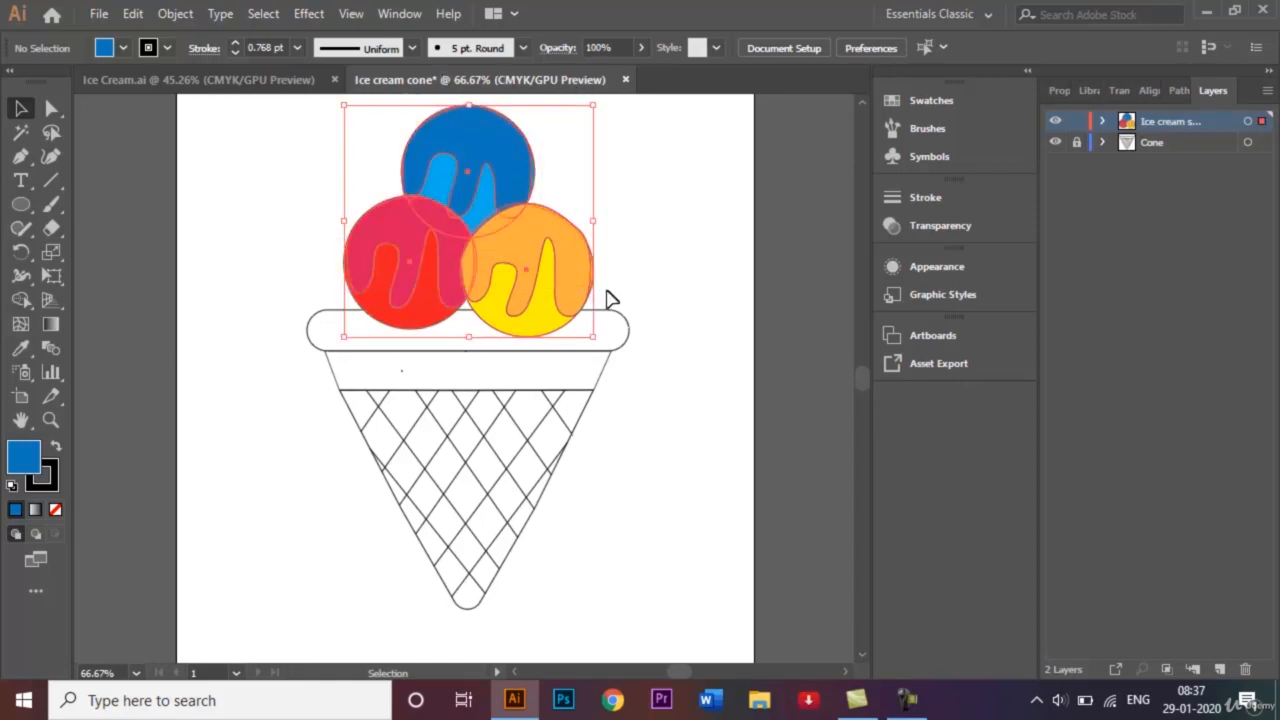
pyautogui.click(165, 48)
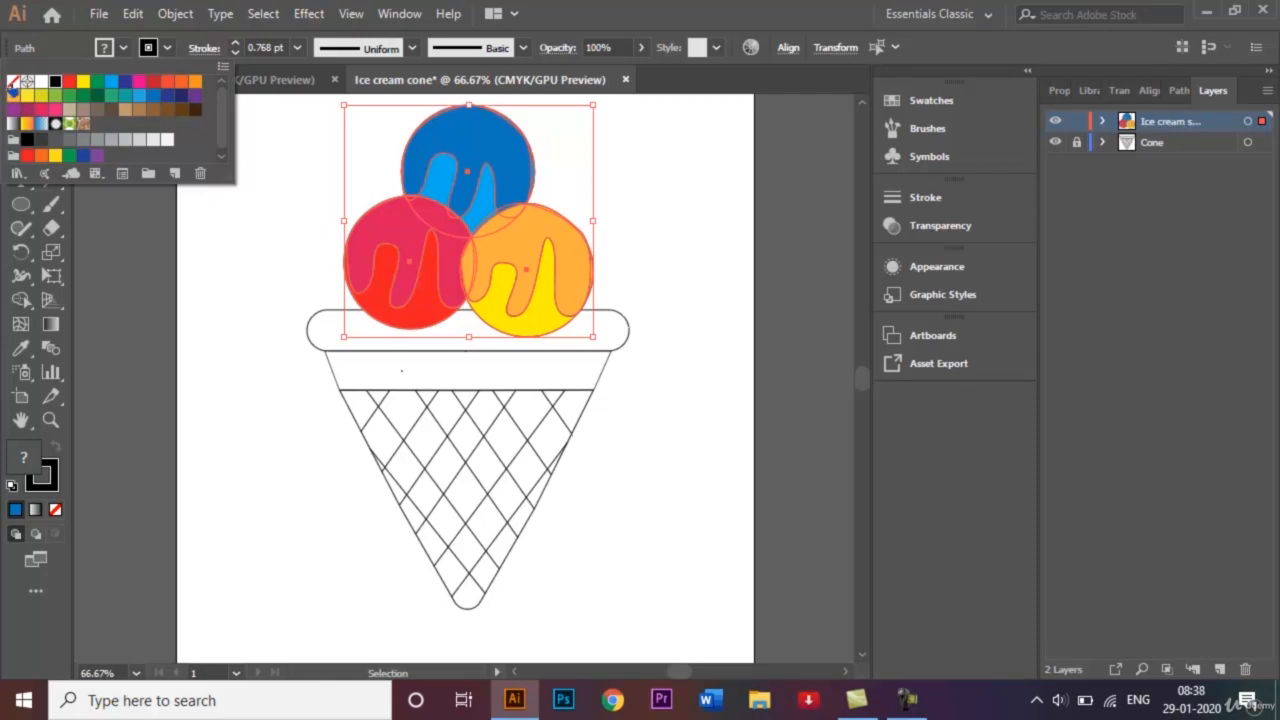
pyautogui.click(12, 90)
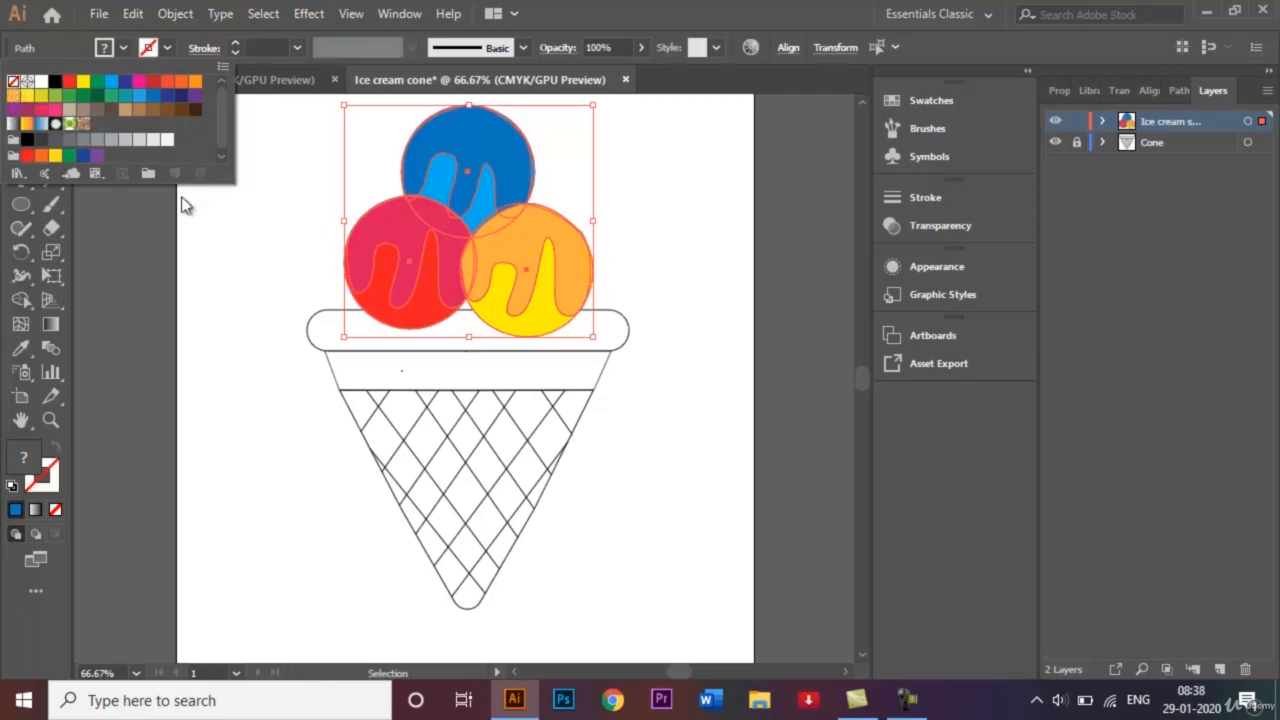
pyautogui.click(218, 244)
pyautogui.click(228, 255)
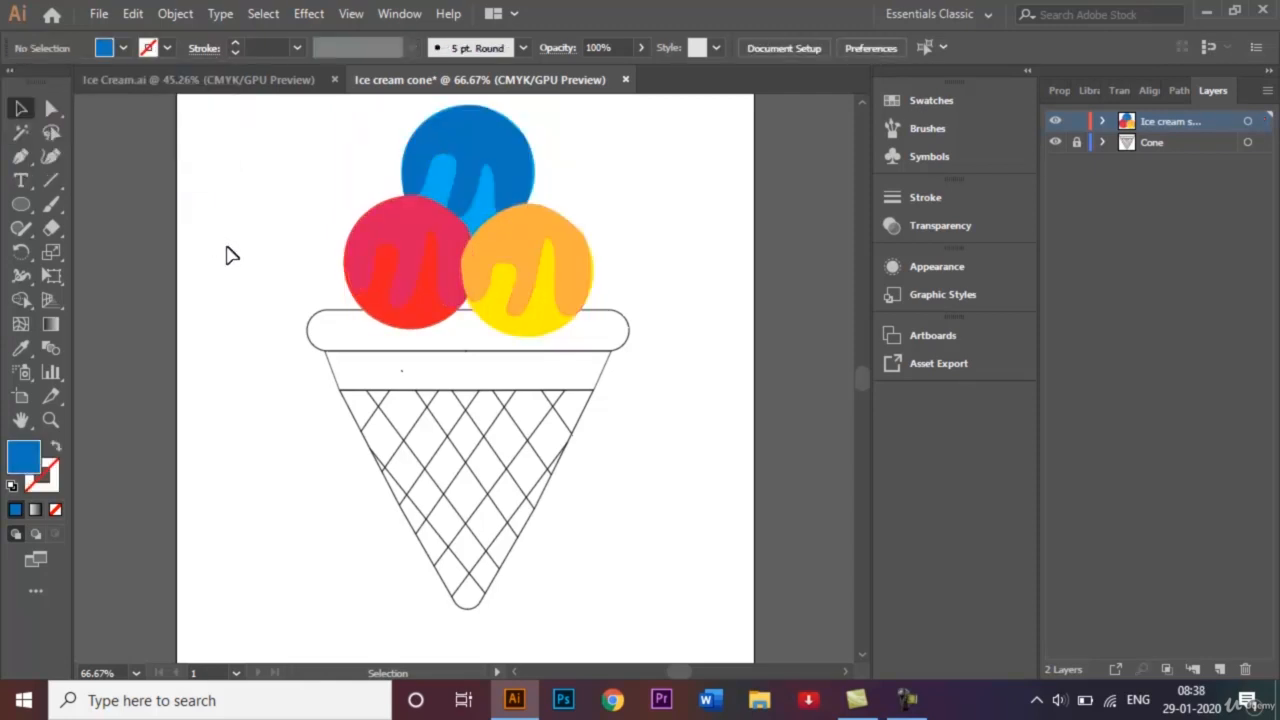
# With the scoops layer locked and the Cone layer unlocked, fill the cone's rounded rim and the band below it with light brown
pyautogui.click(1075, 122)
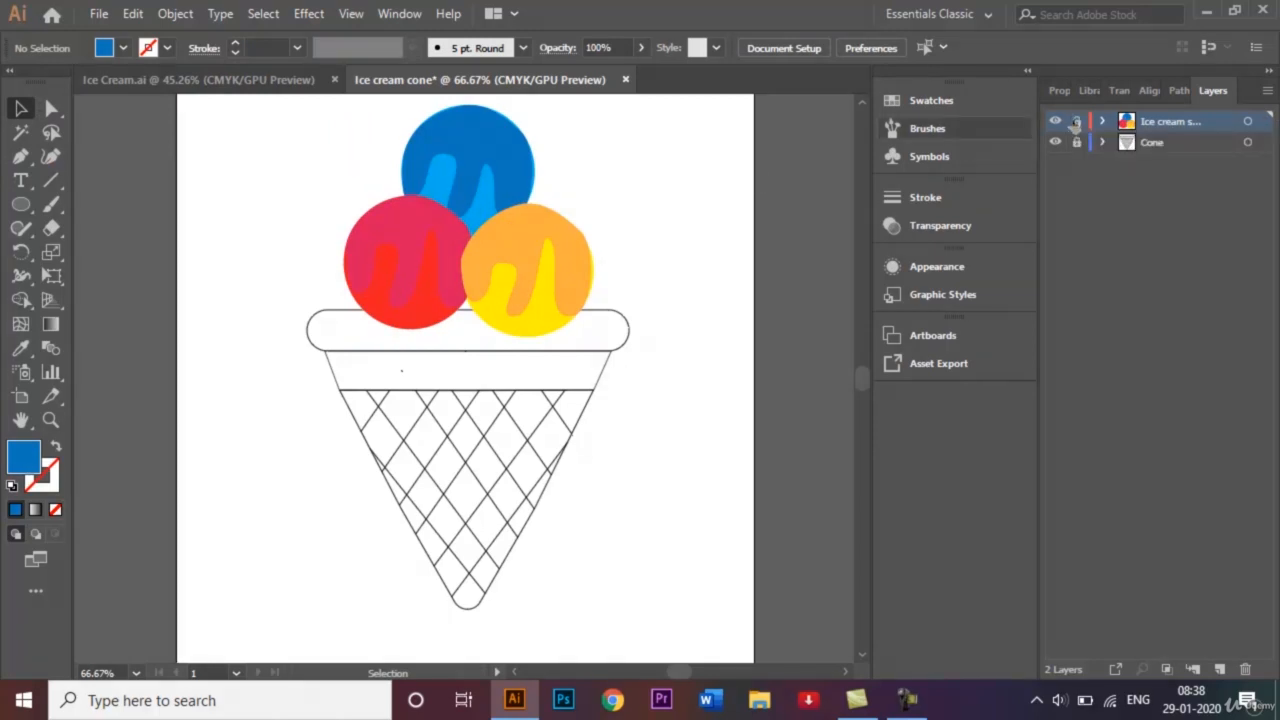
pyautogui.click(1160, 145)
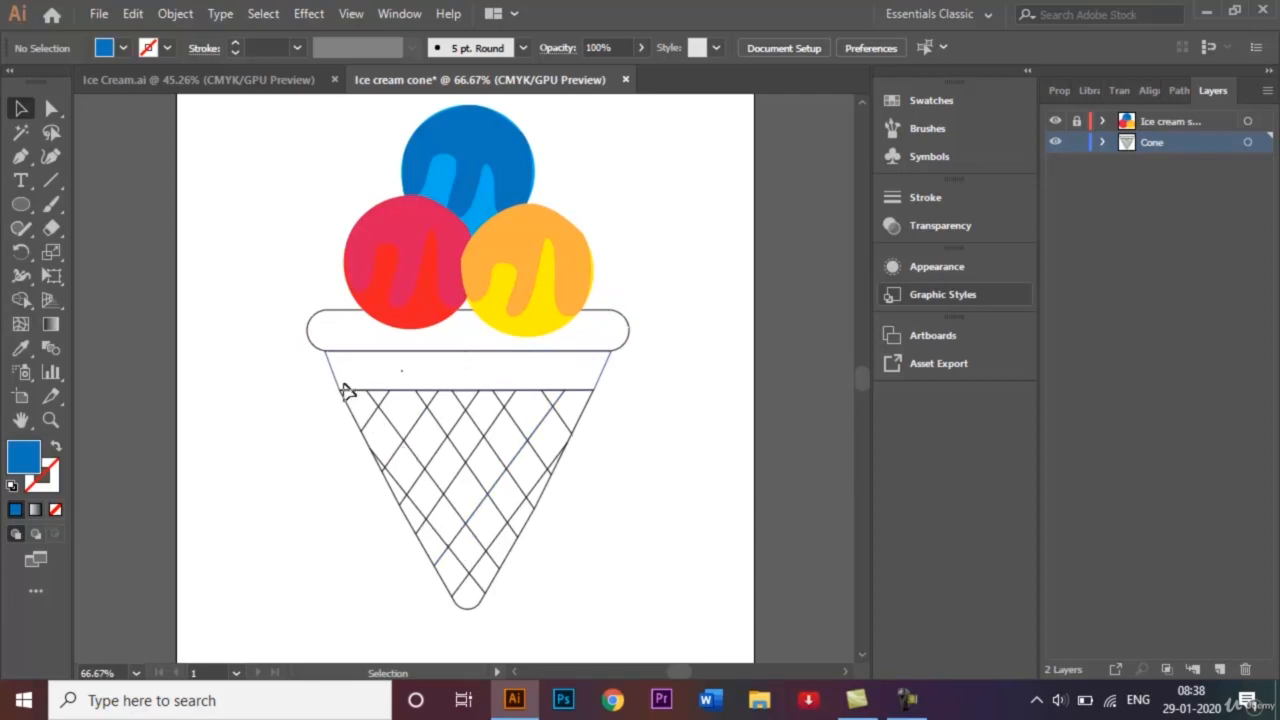
pyautogui.click(312, 326)
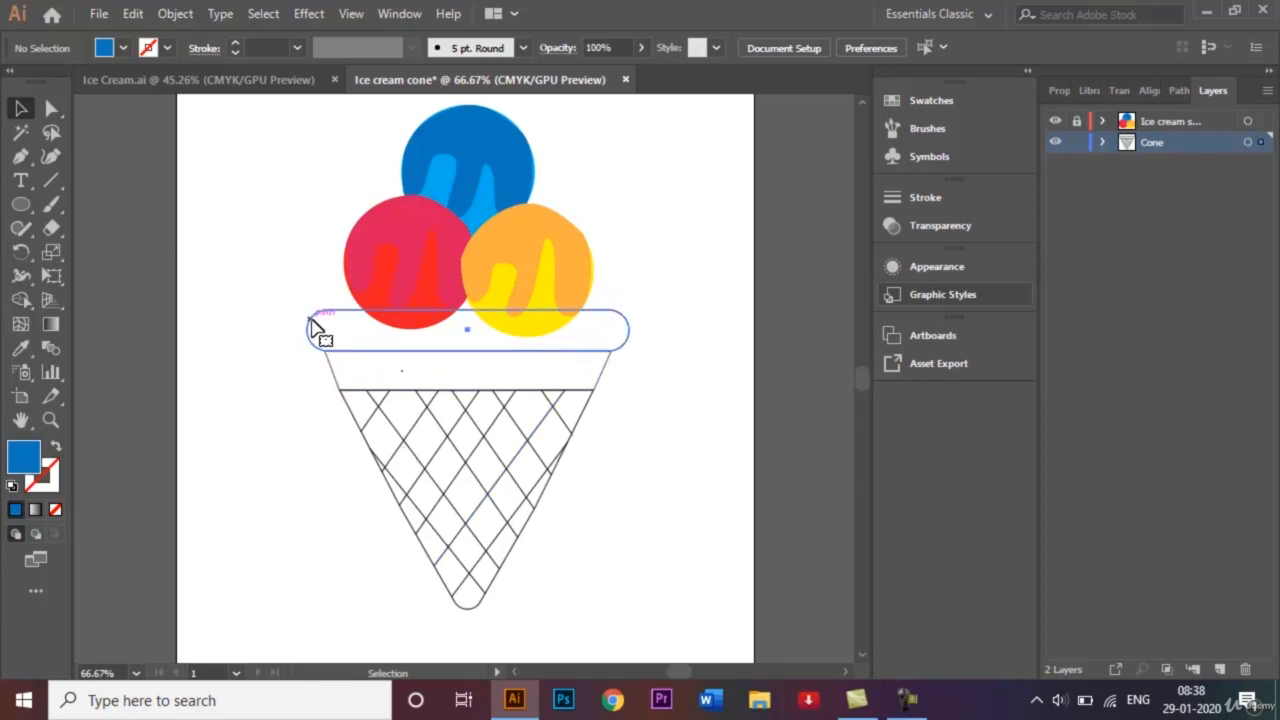
pyautogui.keyDown('shift'); pyautogui.click(334, 373); pyautogui.keyUp('shift')
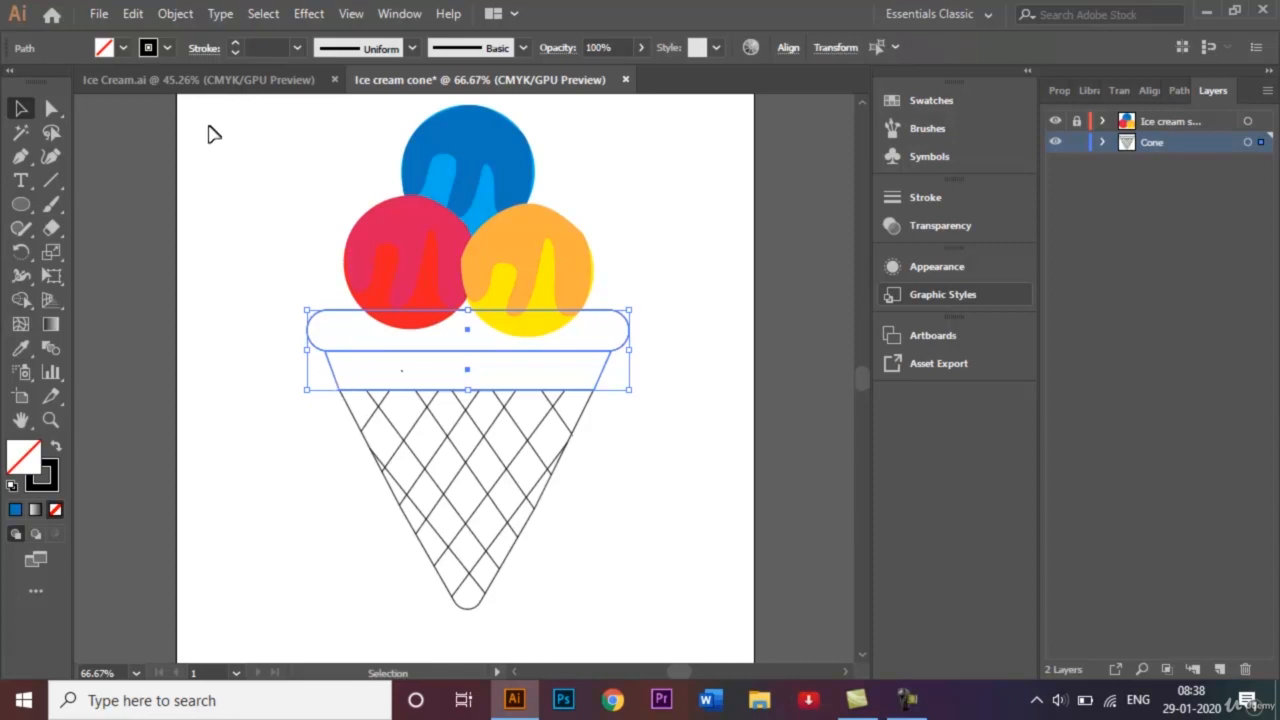
pyautogui.click(123, 48)
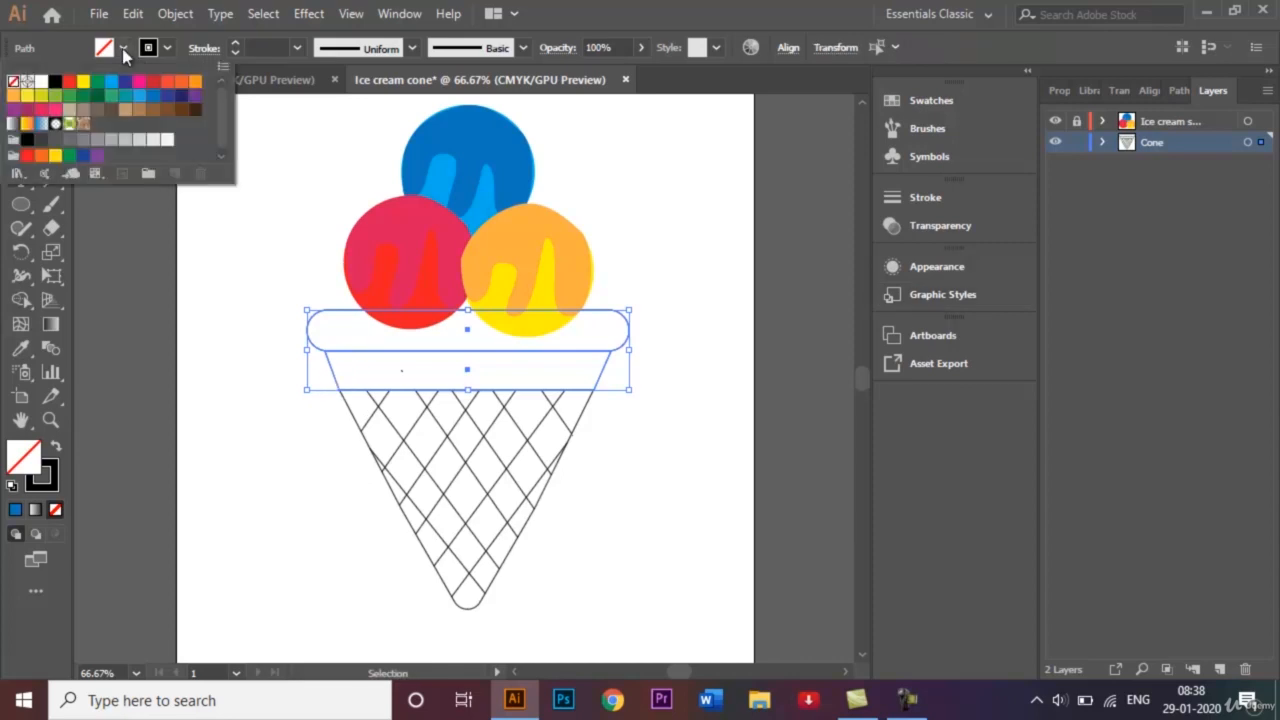
pyautogui.click(134, 113)
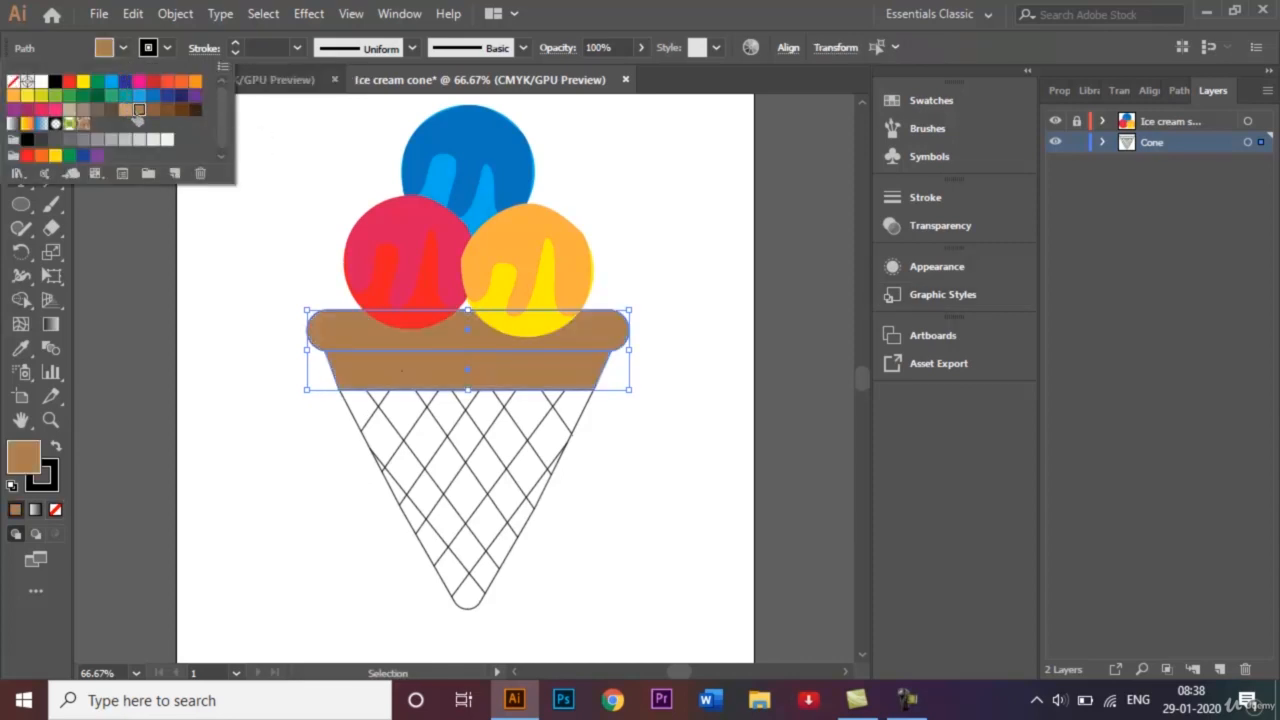
pyautogui.click(222, 290)
pyautogui.click(253, 351)
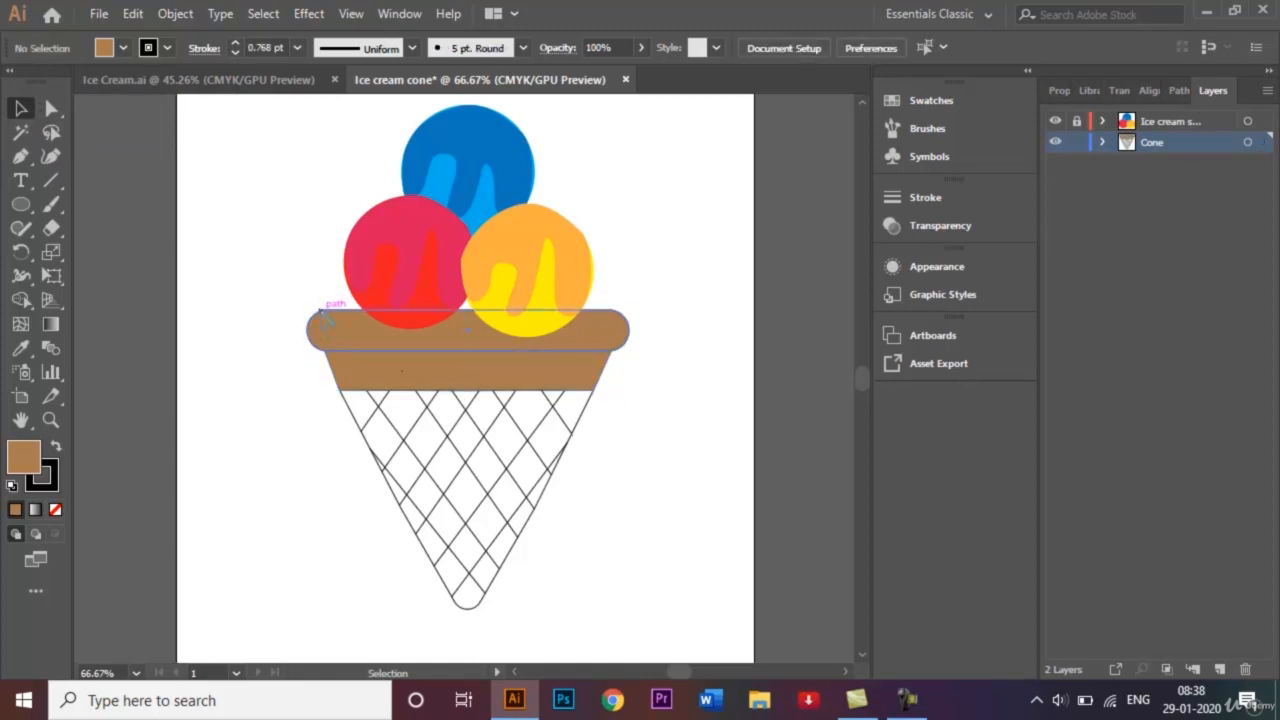
# Fill the cone's rounded rim with a slightly darker brown than the band below it and deselect it
pyautogui.click(323, 315)
pyautogui.click(123, 48)
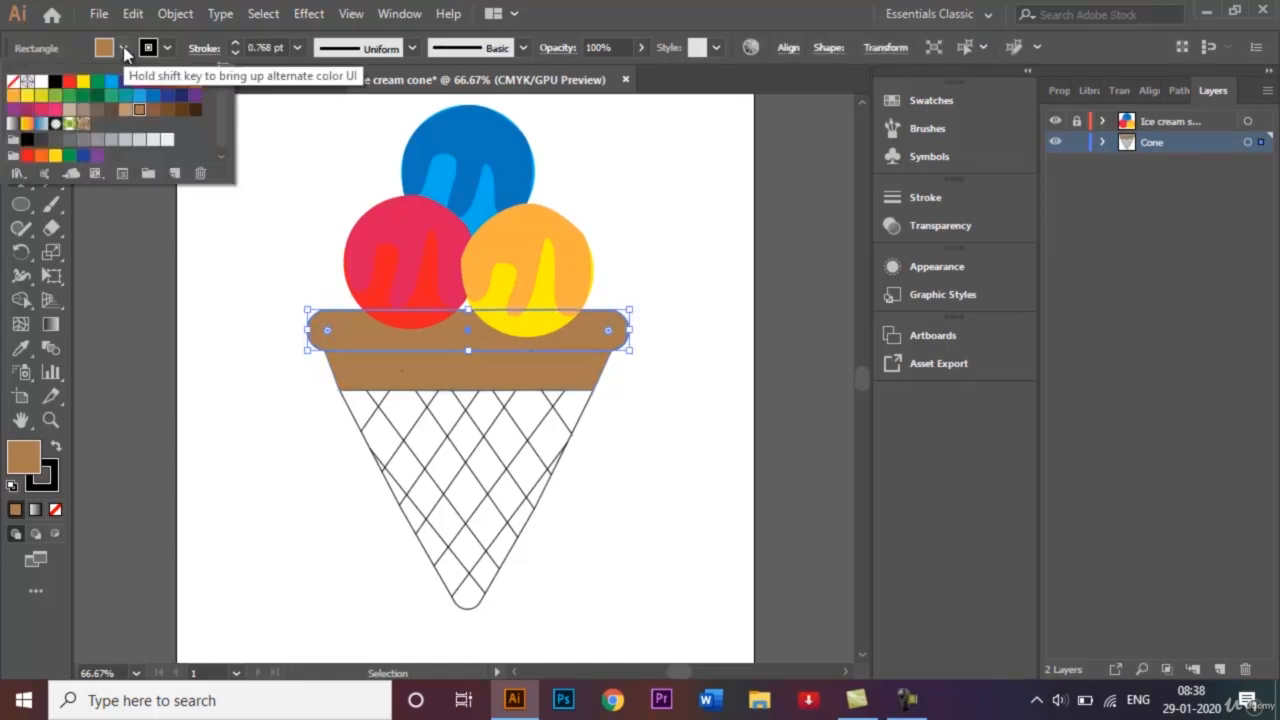
pyautogui.click(153, 112)
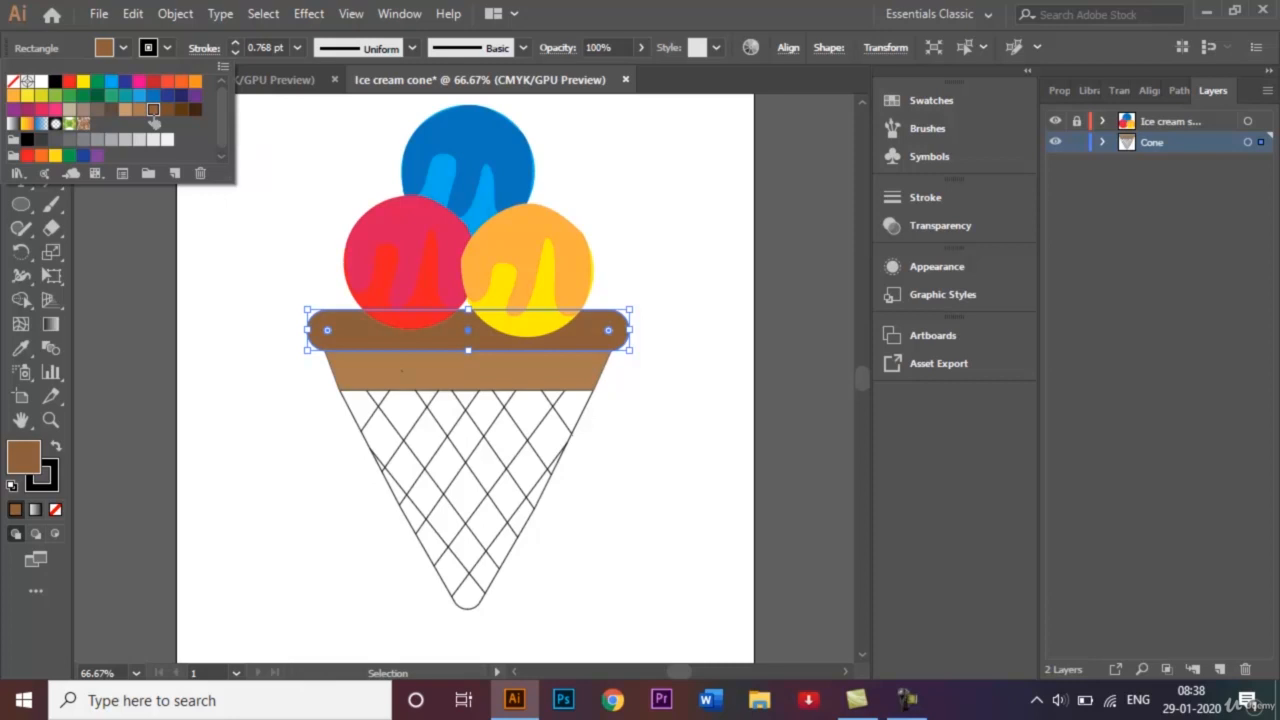
pyautogui.click(225, 315)
pyautogui.click(261, 437)
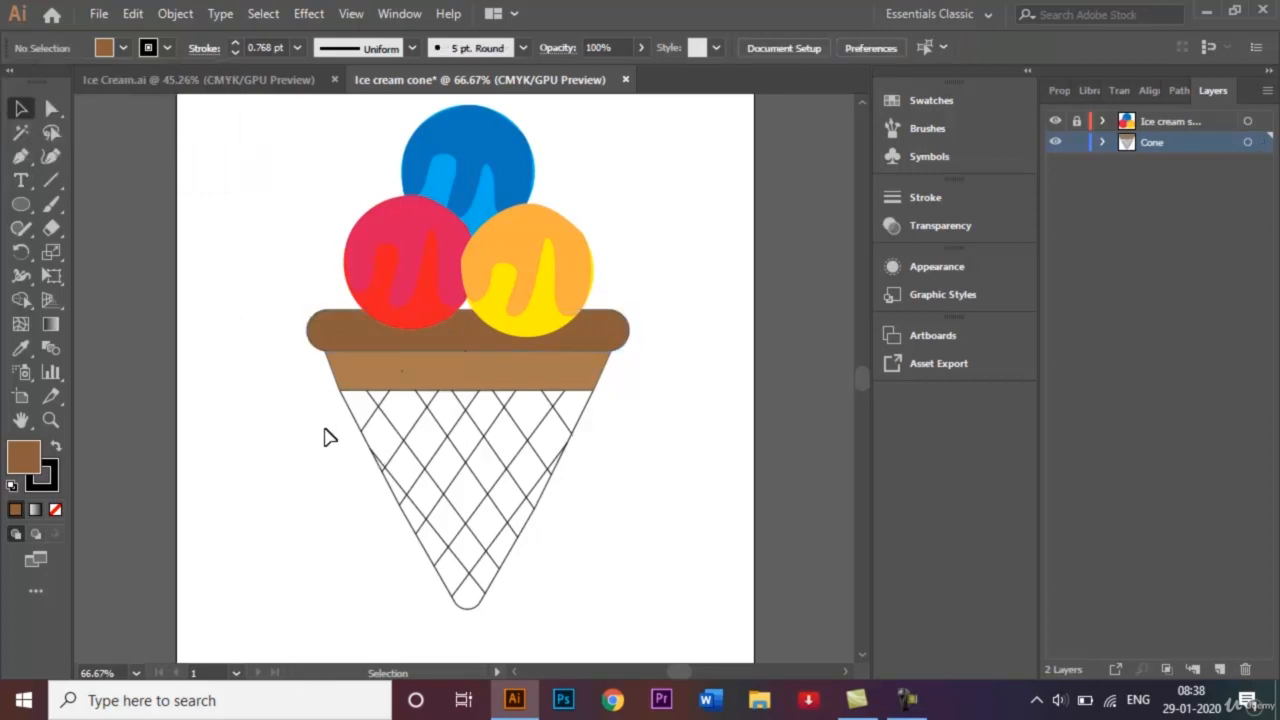
# Set the stroke of all the waffle lattice lines and the lower cone outline to dark brown, leaving them without fill
pyautogui.click(388, 412)
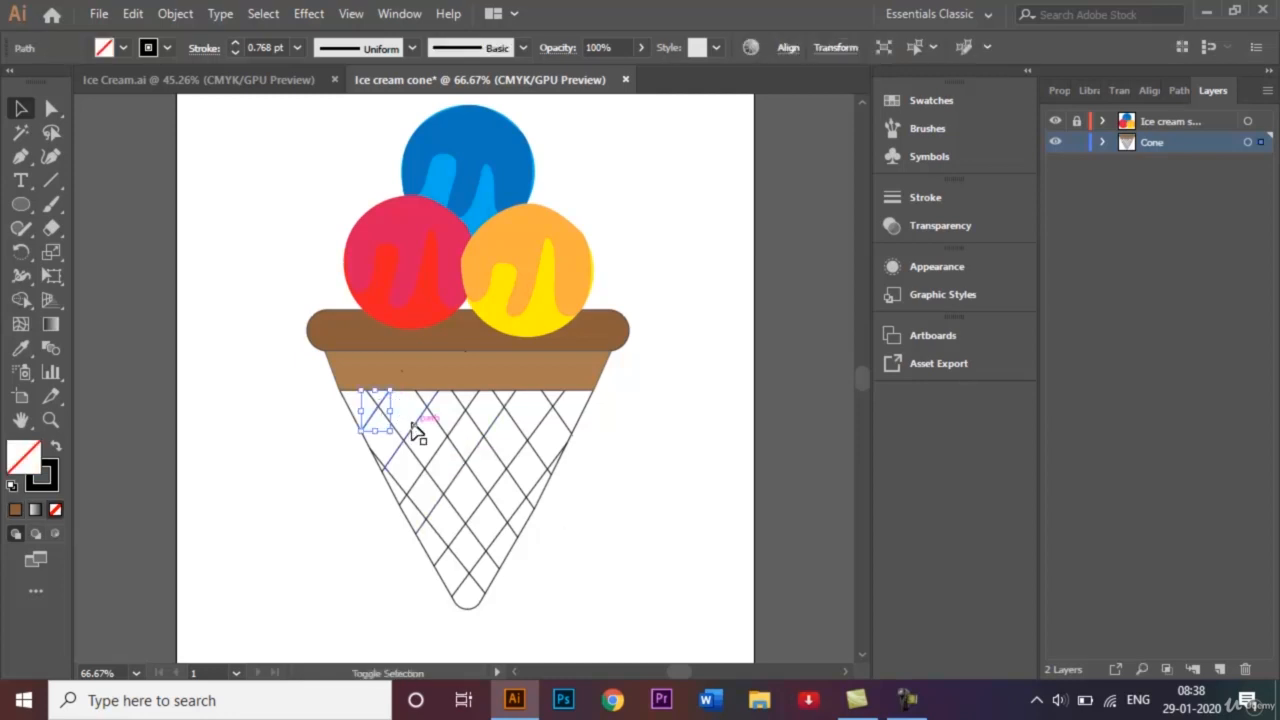
pyautogui.keyDown('shift'); pyautogui.click(423, 442); pyautogui.keyUp('shift')
pyautogui.keyDown('shift'); pyautogui.click(418, 510); pyautogui.keyUp('shift')
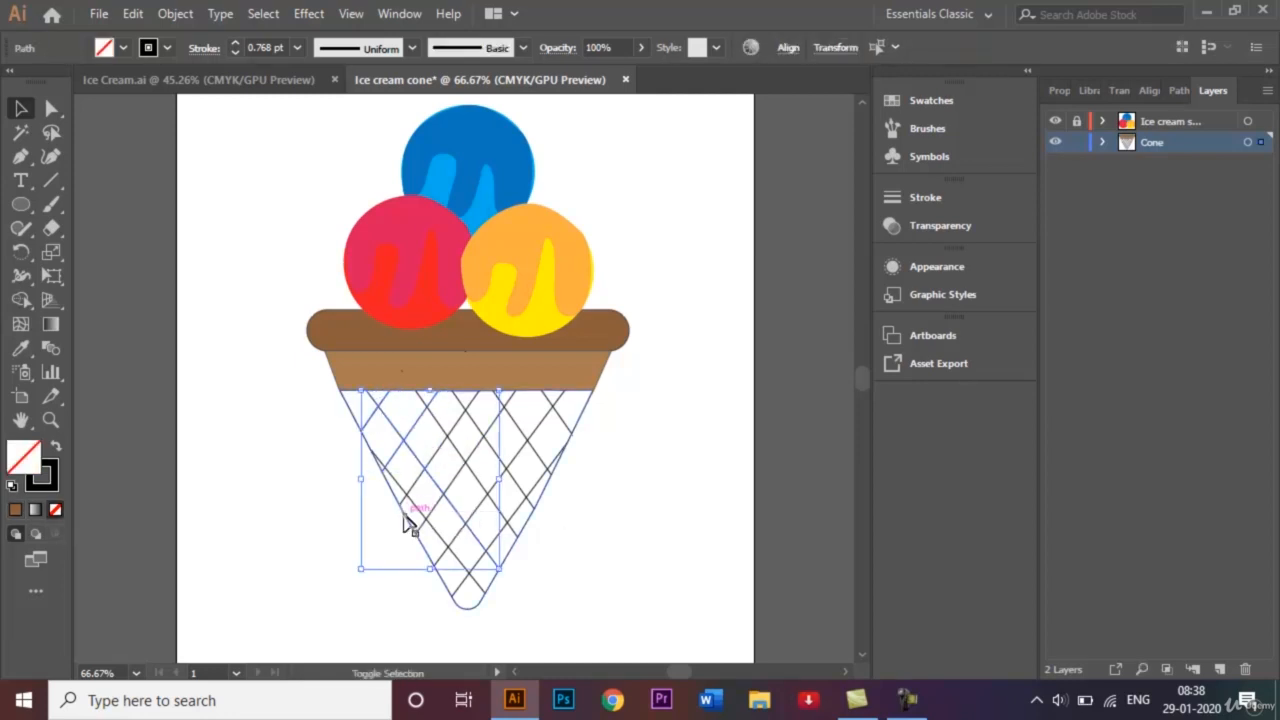
pyautogui.keyDown('shift'); pyautogui.click(421, 516); pyautogui.keyUp('shift')
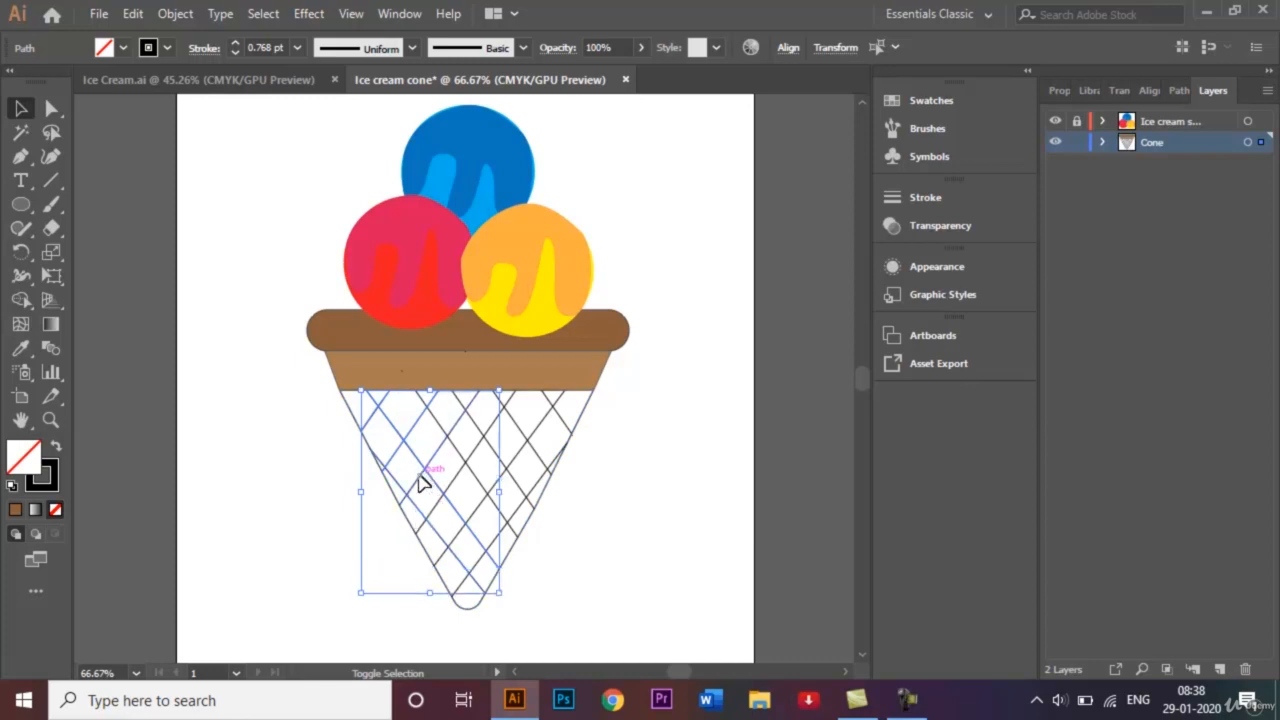
pyautogui.keyDown('shift'); pyautogui.click(445, 511); pyautogui.keyUp('shift')
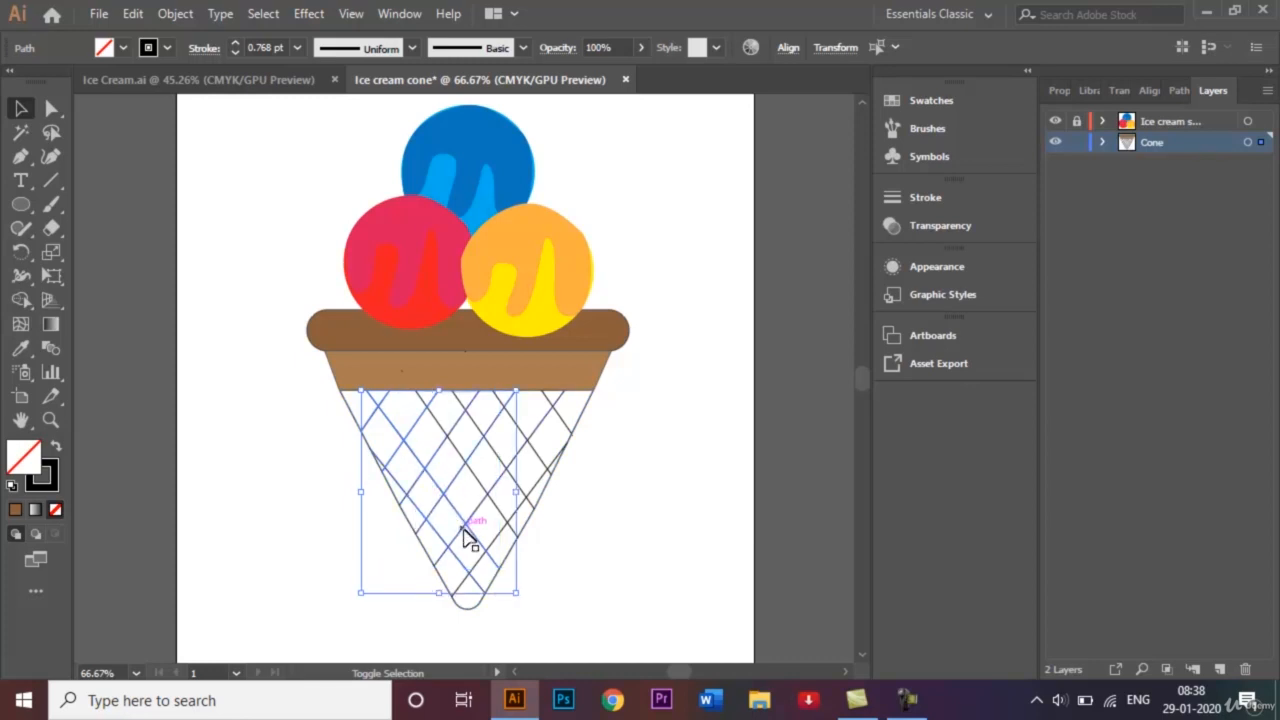
pyautogui.keyDown('shift'); pyautogui.click(466, 536); pyautogui.keyUp('shift')
pyautogui.keyDown('shift'); pyautogui.click(470, 593); pyautogui.keyUp('shift')
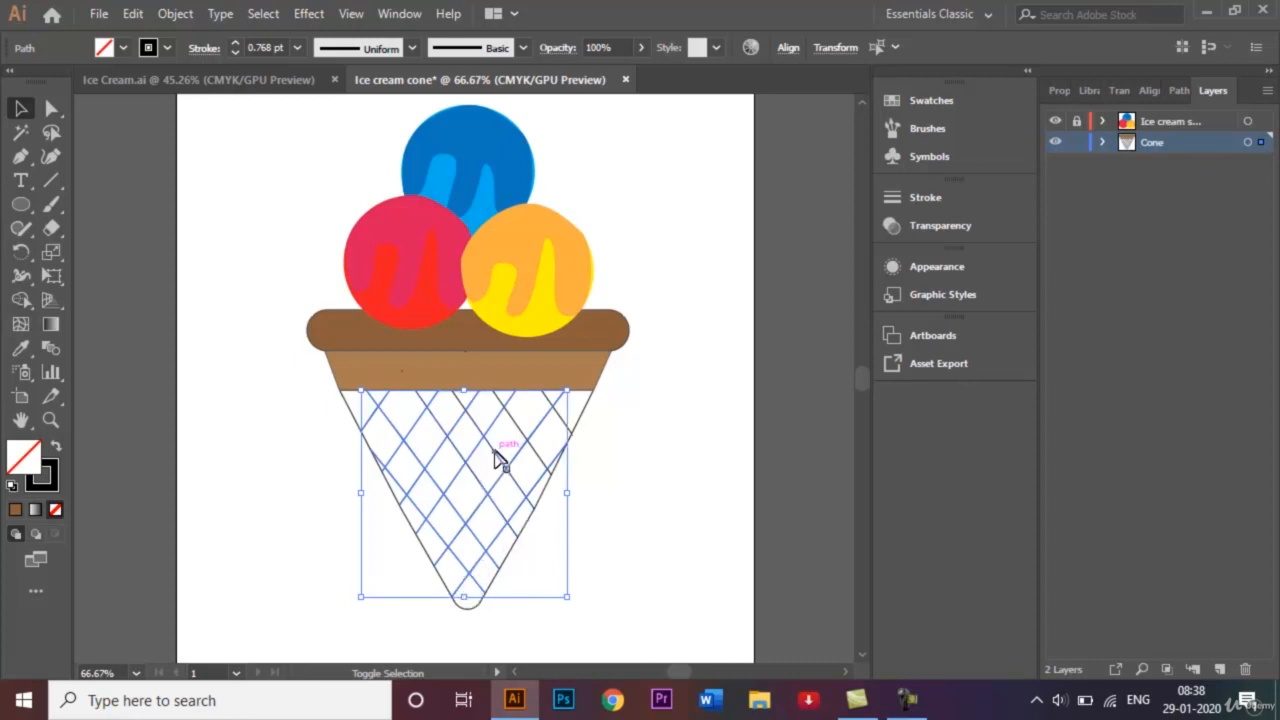
pyautogui.keyDown('shift'); pyautogui.click(567, 422); pyautogui.keyUp('shift')
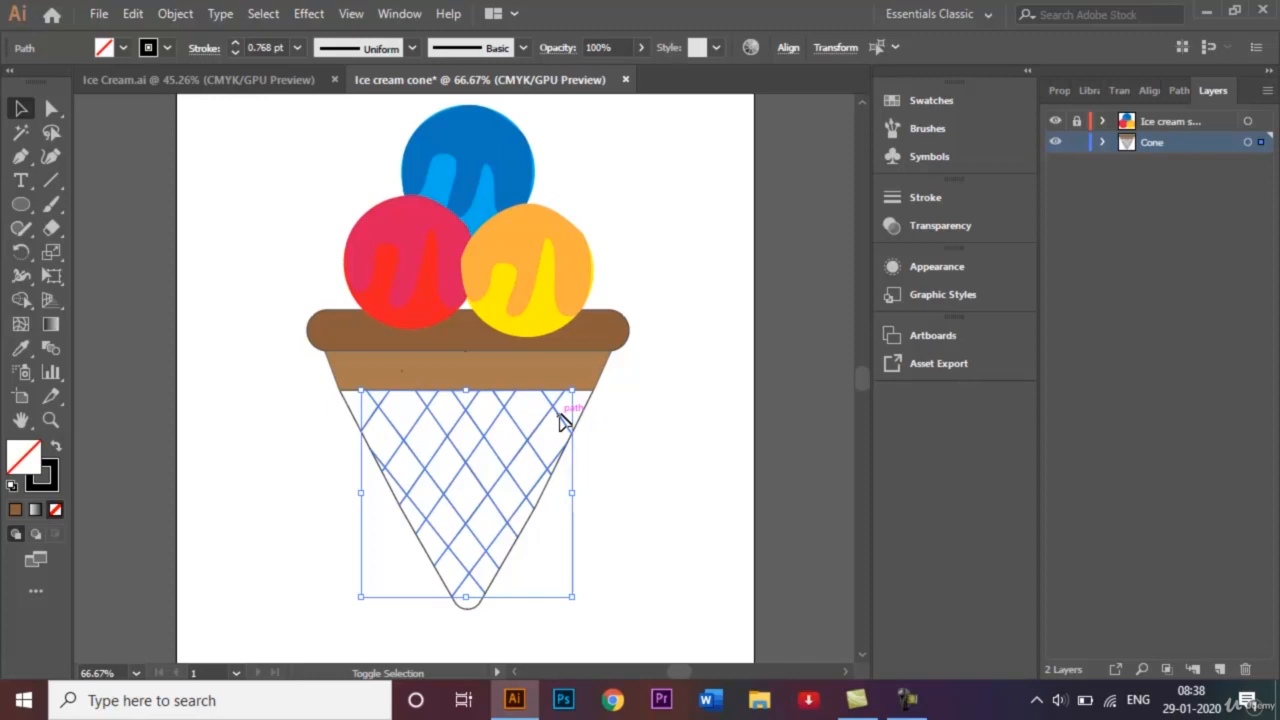
pyautogui.keyDown('shift'); pyautogui.click(404, 519); pyautogui.keyUp('shift')
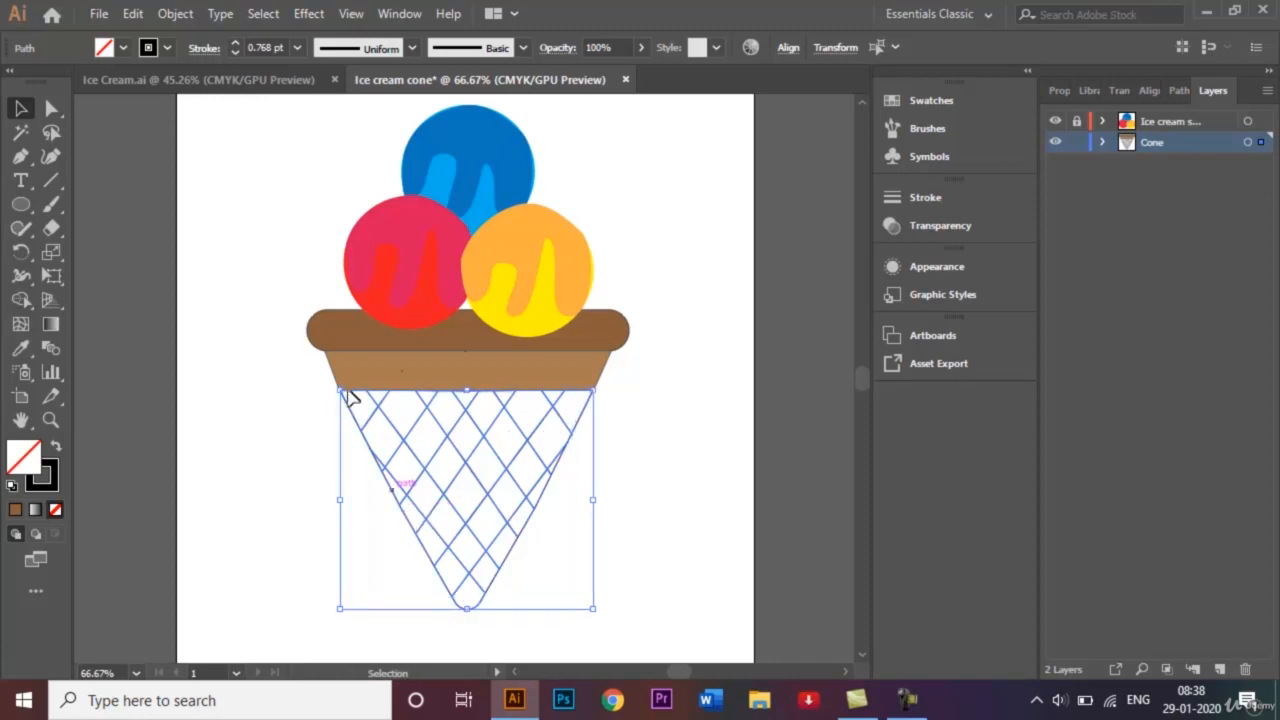
pyautogui.click(167, 48)
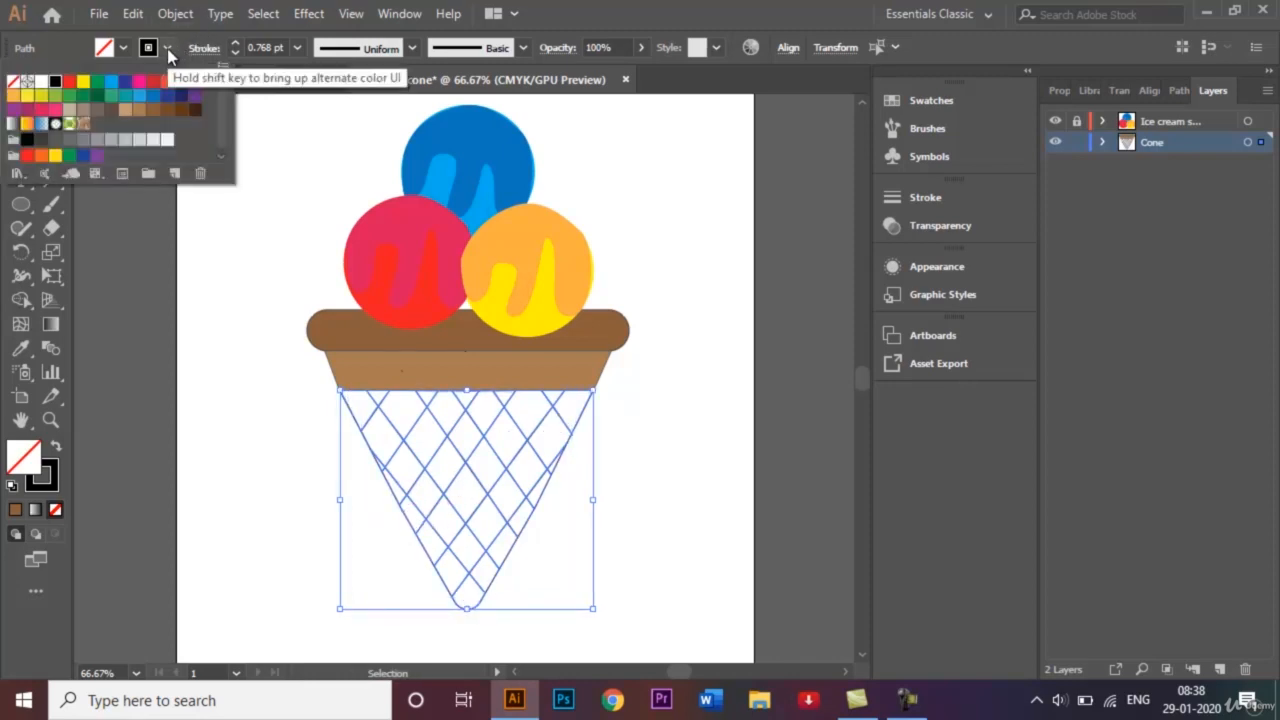
pyautogui.click(181, 110)
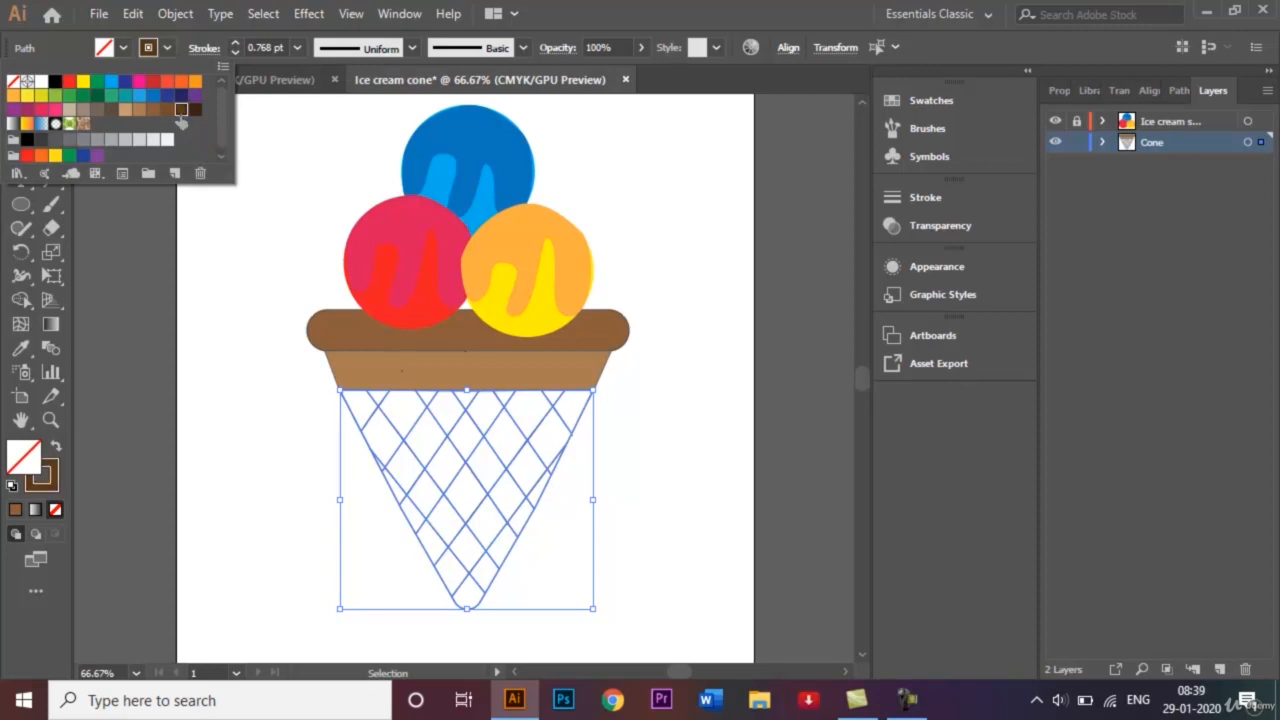
pyautogui.click(251, 323)
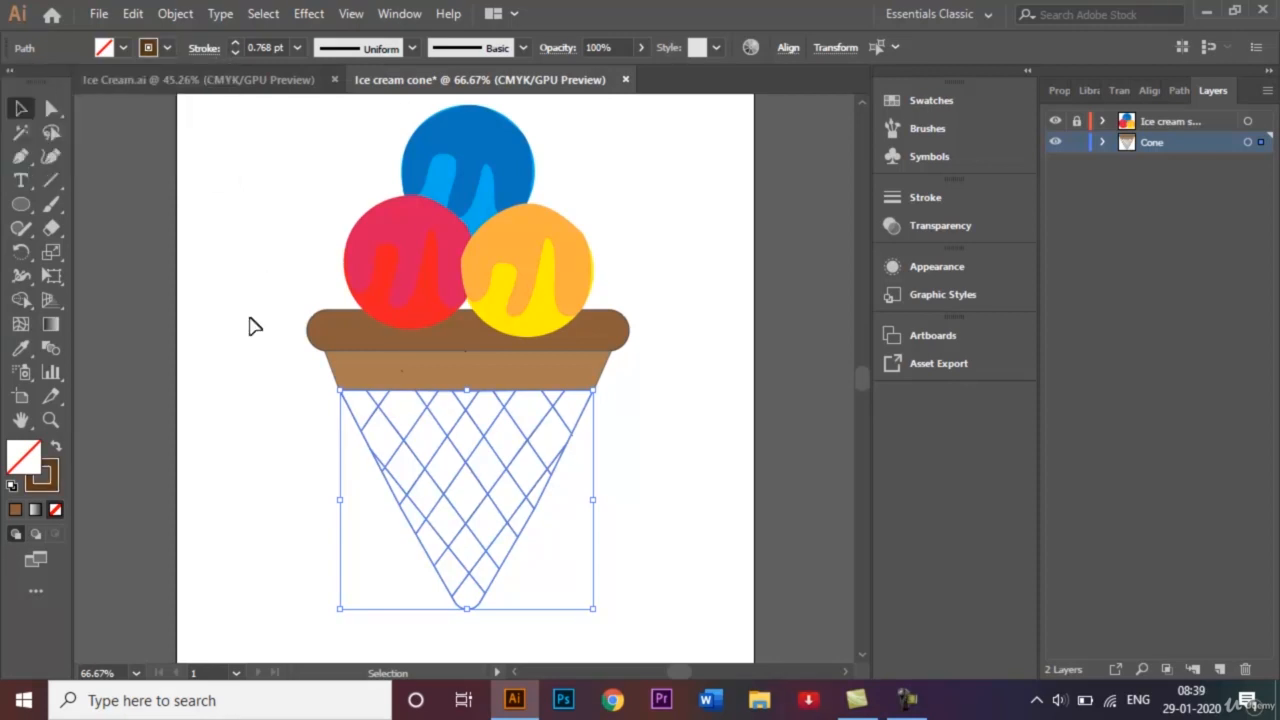
pyautogui.click(251, 323)
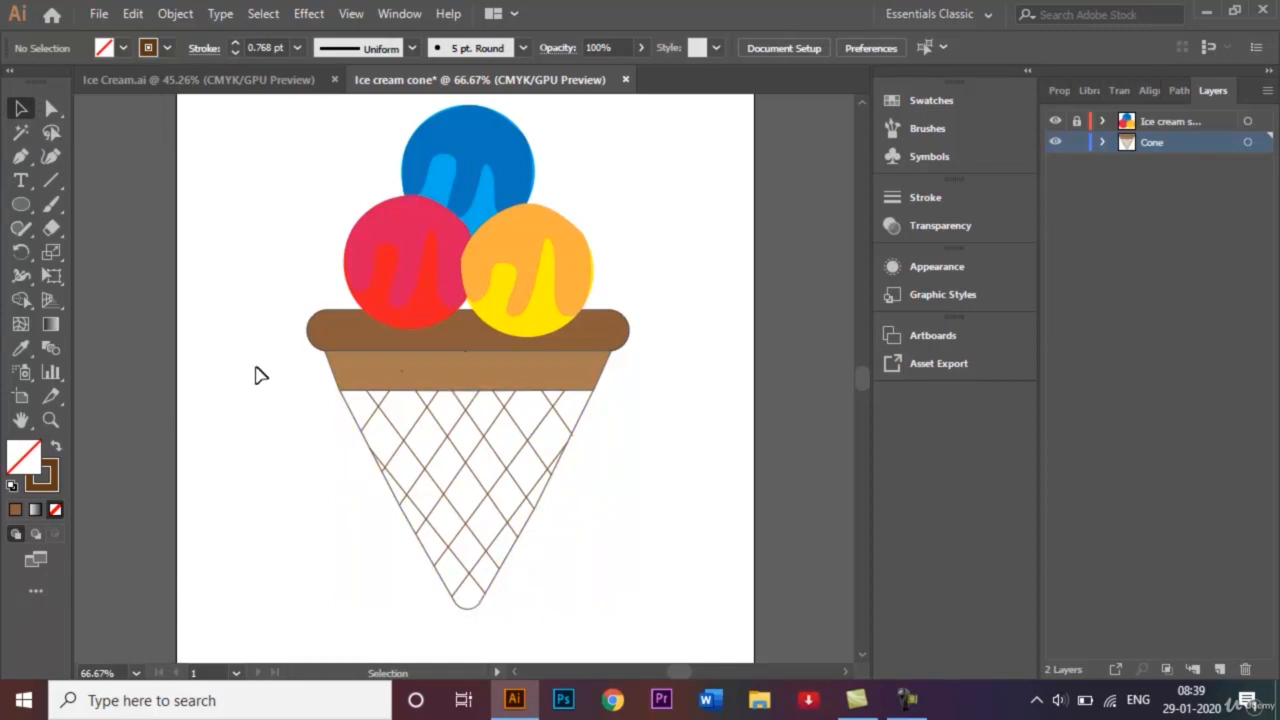
# Fill the lower cone shape behind the lattice with the brown swatch C=40 M=65 Y=90 K=35
pyautogui.click(416, 535)
pyautogui.click(125, 48)
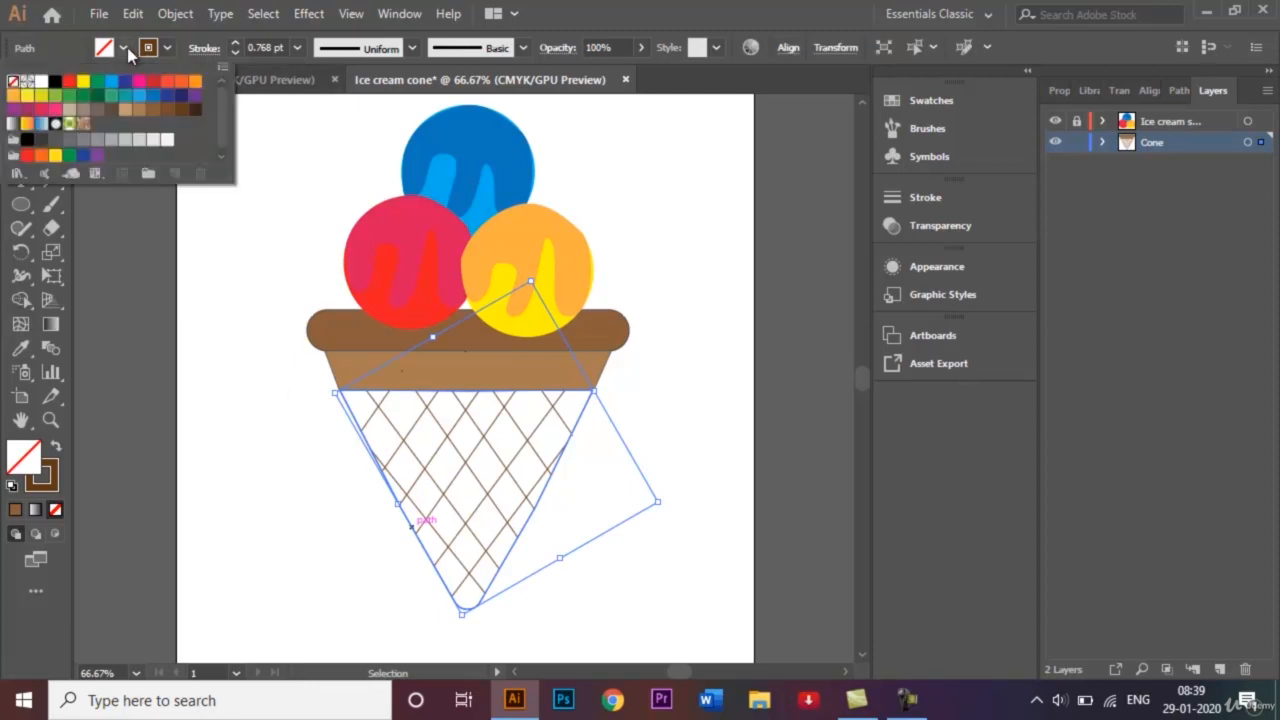
pyautogui.click(178, 111)
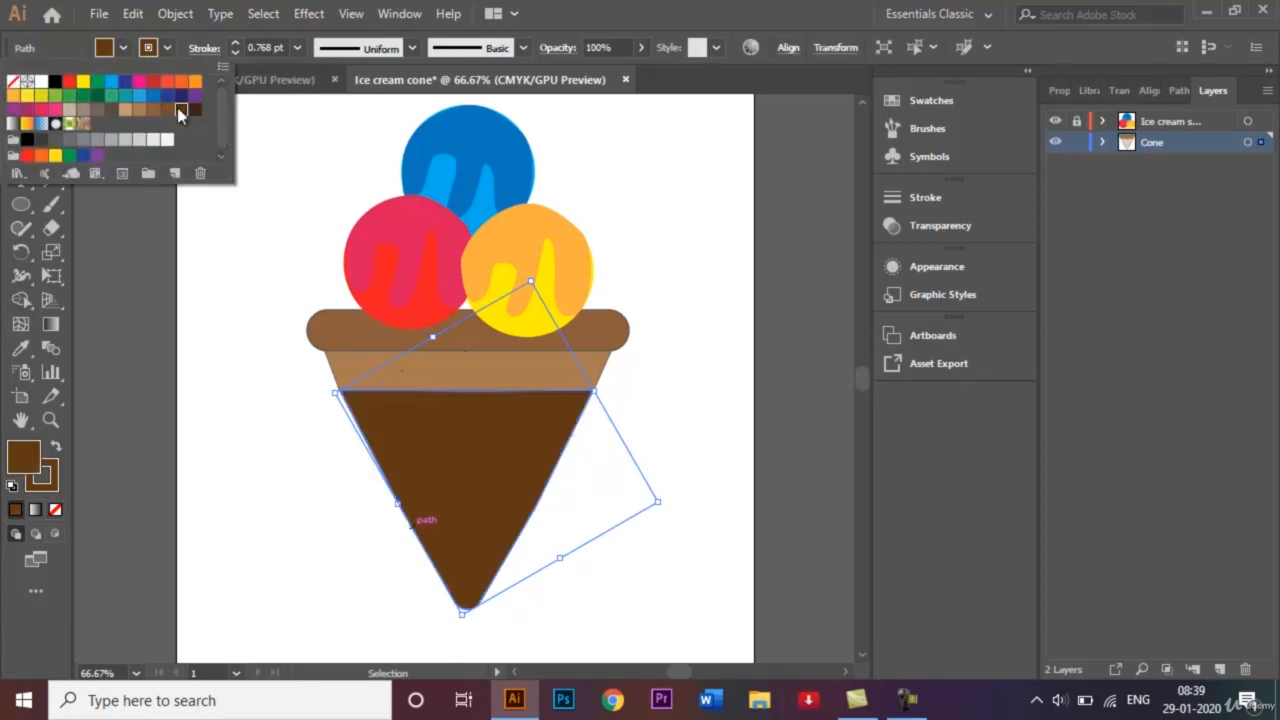
pyautogui.click(167, 111)
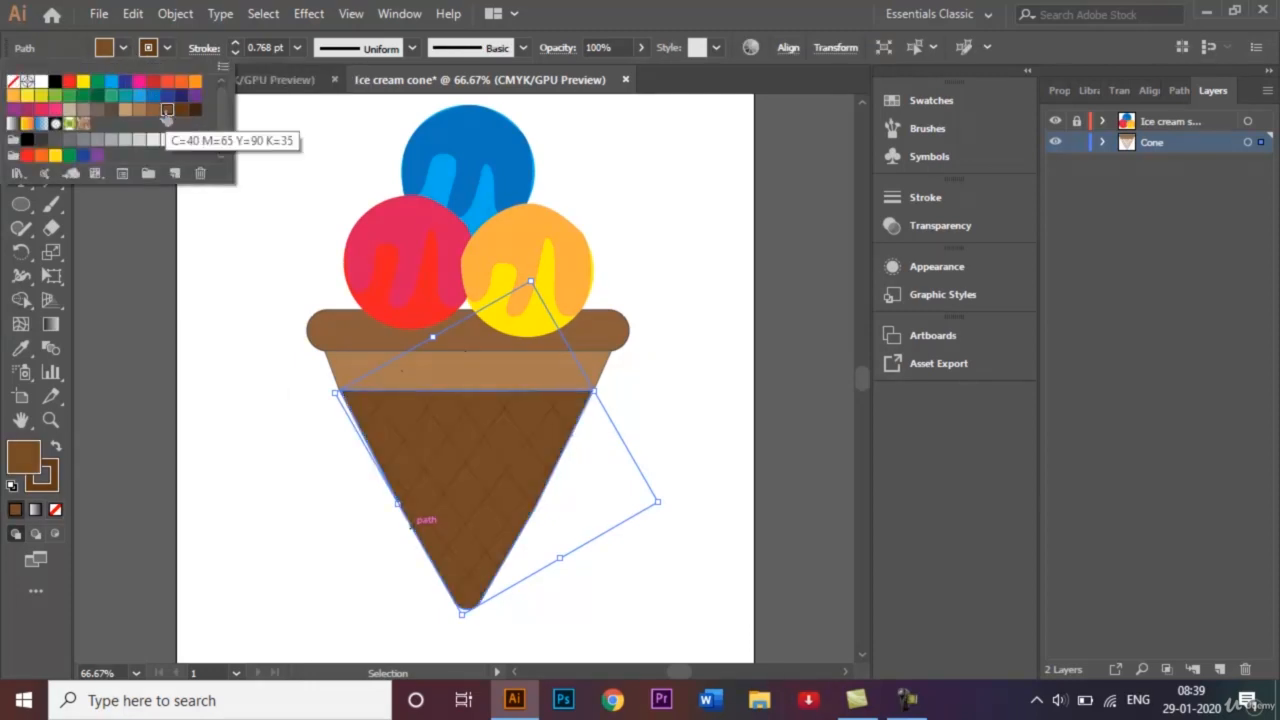
pyautogui.click(252, 479)
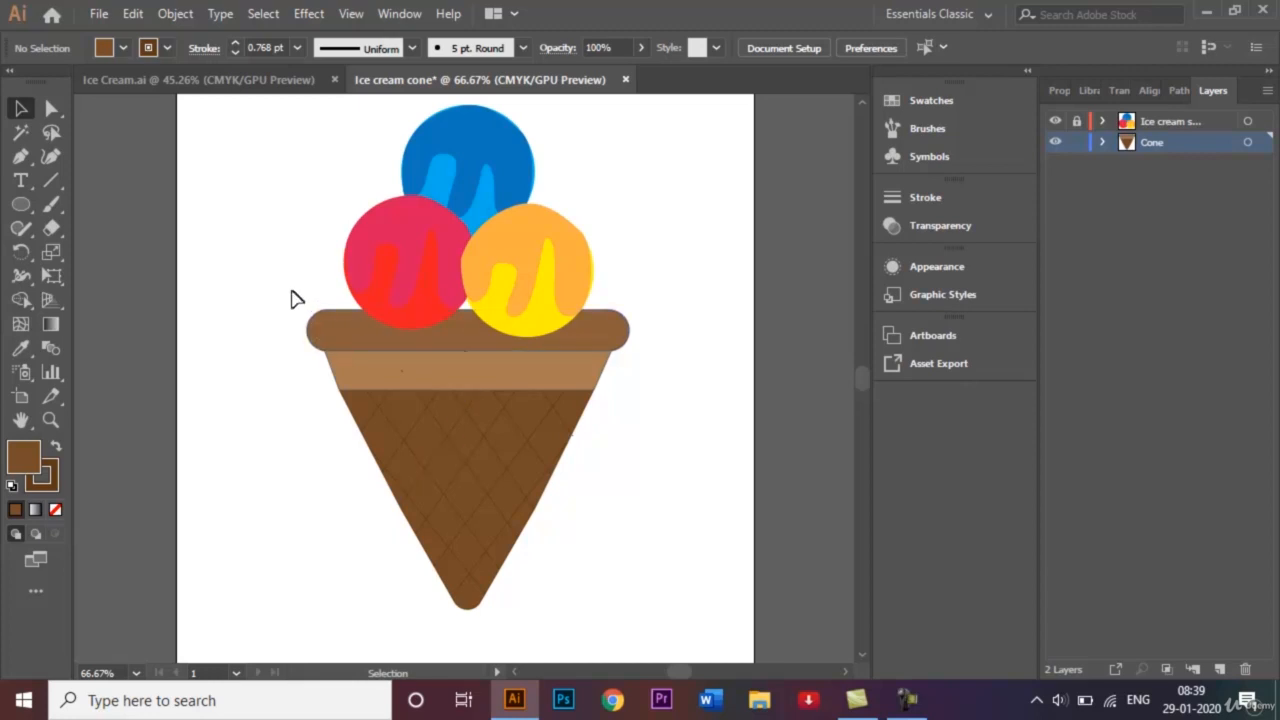
# Remove the black stroke from the cone's rounded rim and the band below it, then deselect them
pyautogui.click(325, 332)
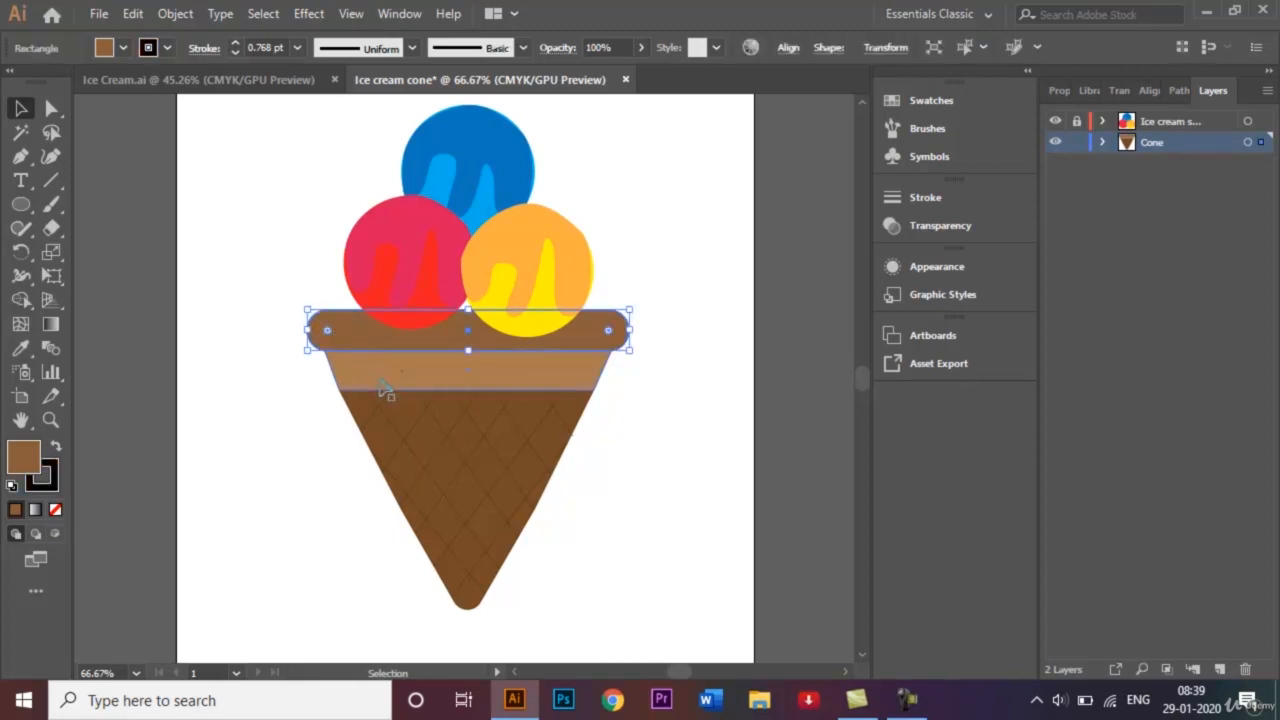
pyautogui.keyDown('shift'); pyautogui.click(383, 388); pyautogui.keyUp('shift')
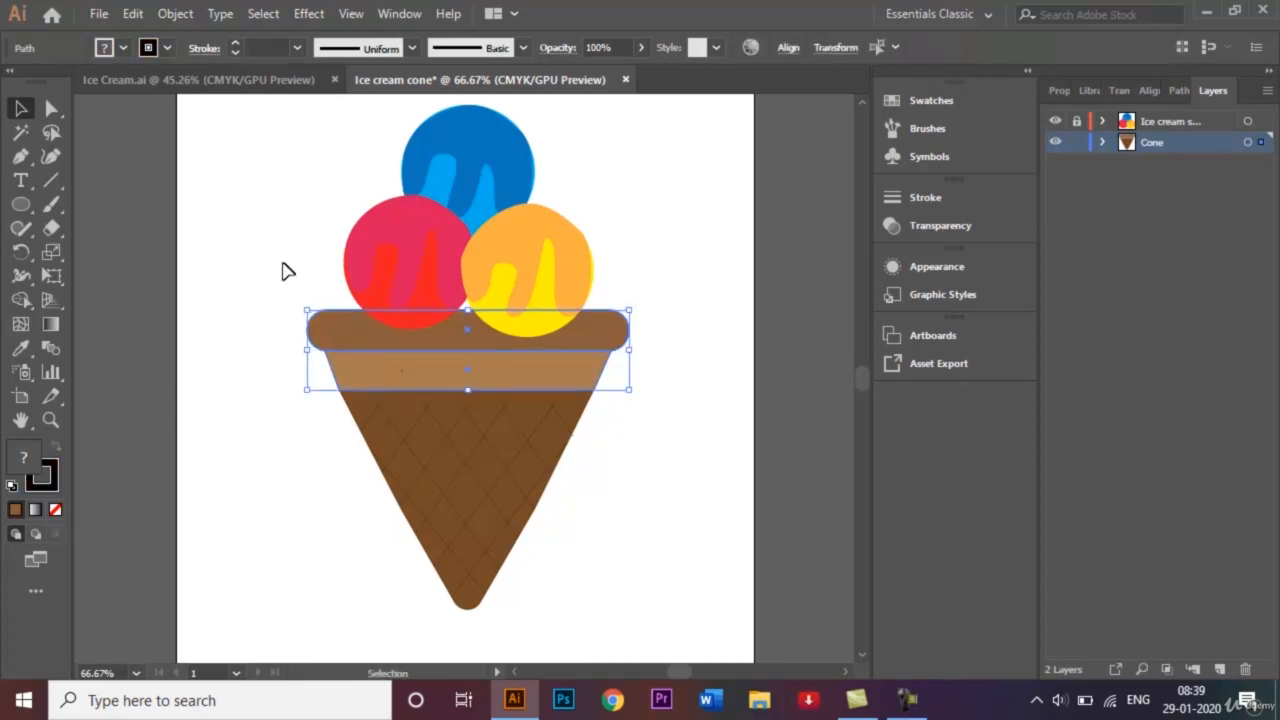
pyautogui.click(167, 48)
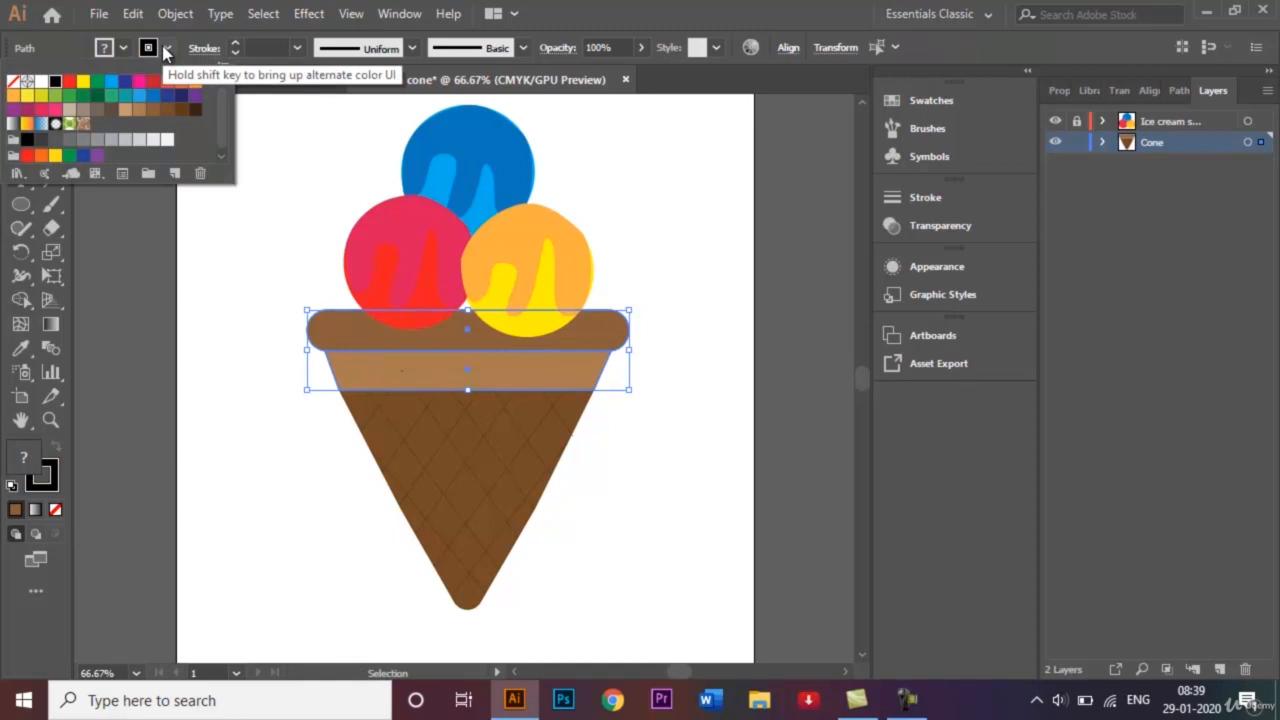
pyautogui.click(12, 86)
pyautogui.click(200, 394)
pyautogui.click(287, 446)
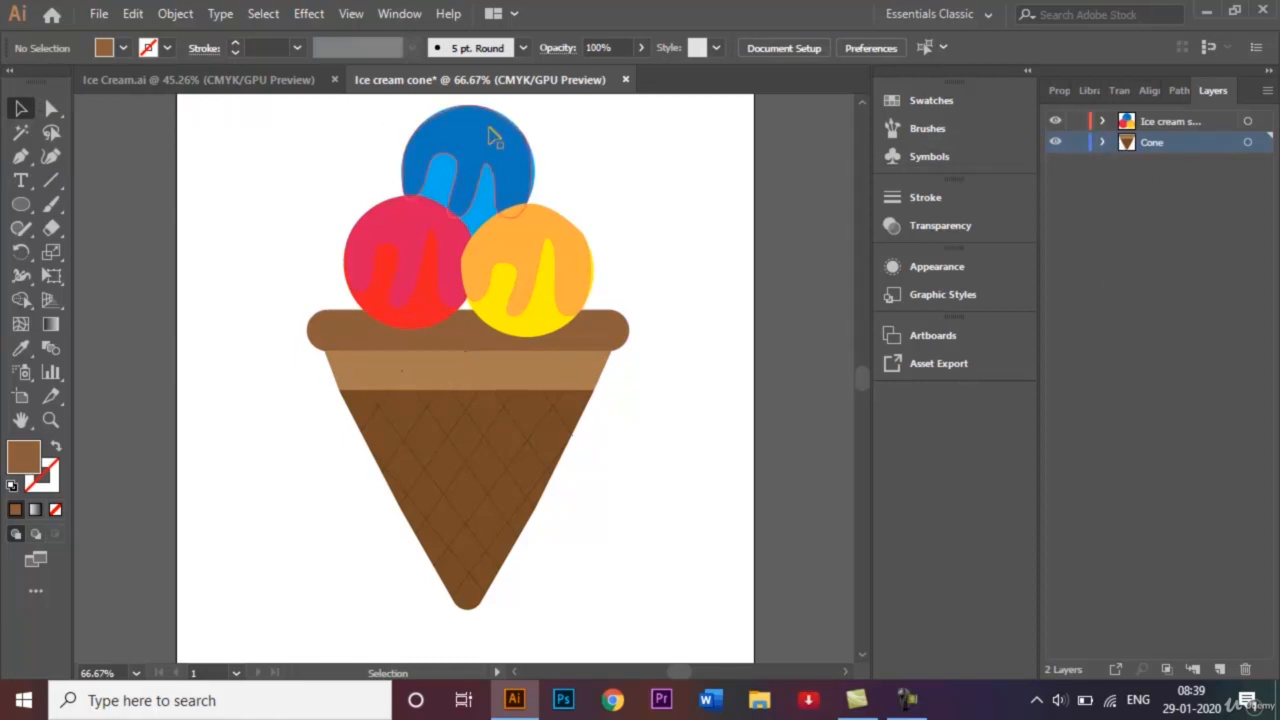
# Select all three scoops with their syrup and nudge them straight down so they overlap more of the cone's rim
pyautogui.moveTo(343, 108); pyautogui.dragTo(597, 302)
pyautogui.press('Down')
pyautogui.press('Down')
pyautogui.press('Down')
pyautogui.press('Down')
pyautogui.press('Down')
pyautogui.press('Down')
pyautogui.press('Down')
pyautogui.press('Down')
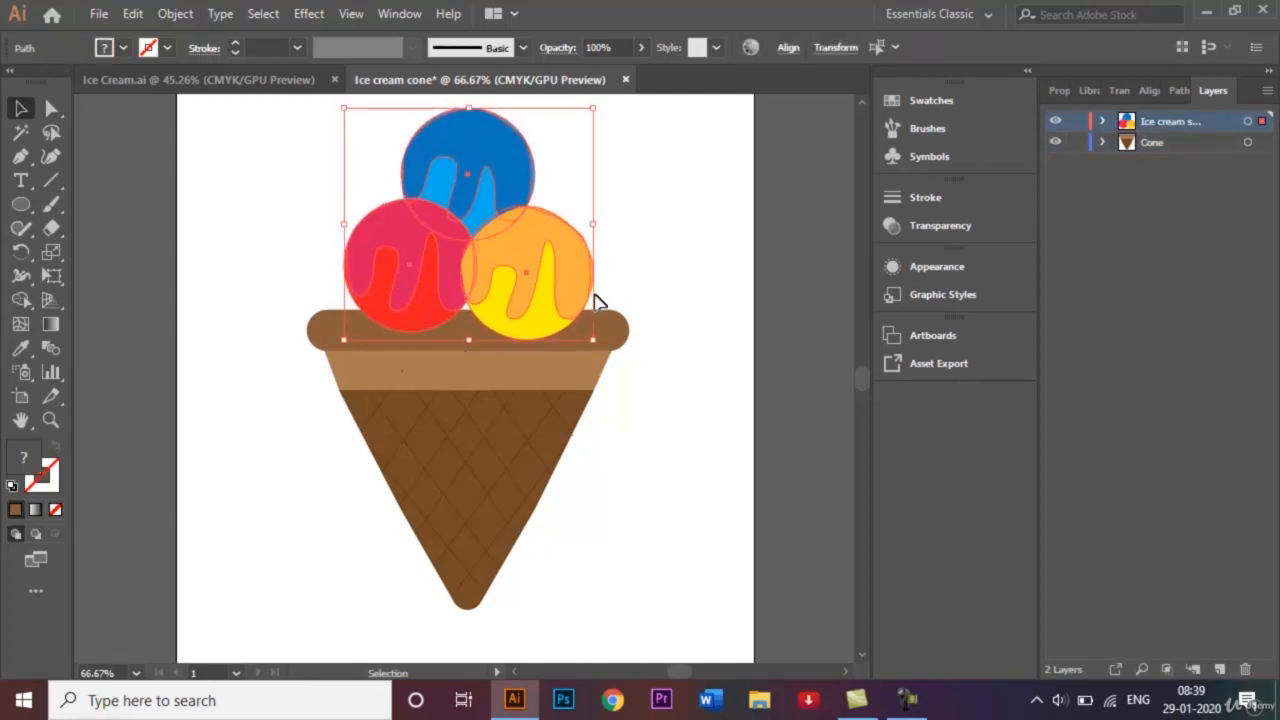
pyautogui.press('Down')
pyautogui.press('Down')
pyautogui.press('Down')
pyautogui.press('Down')
pyautogui.press('Down')
pyautogui.press('Down')
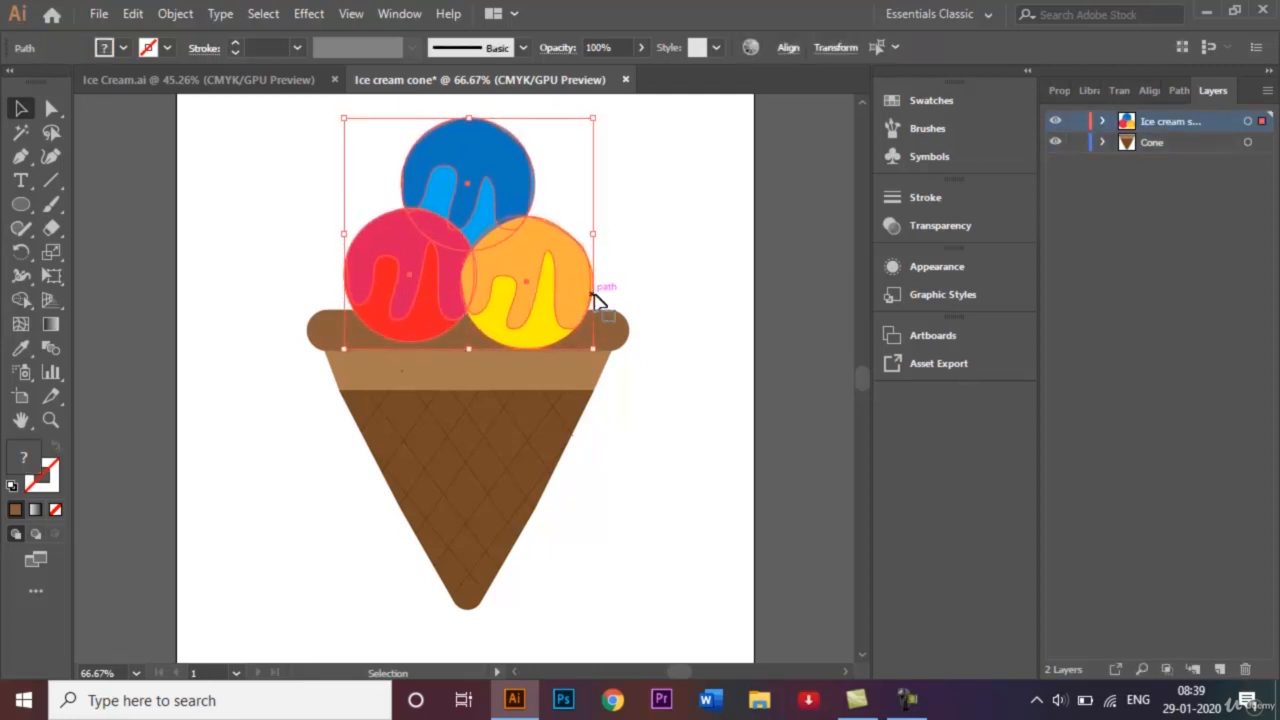
# Try to raise the cone's rounded rim above the scoops with Bring to Front and Bring Forward
pyautogui.click(660, 297)
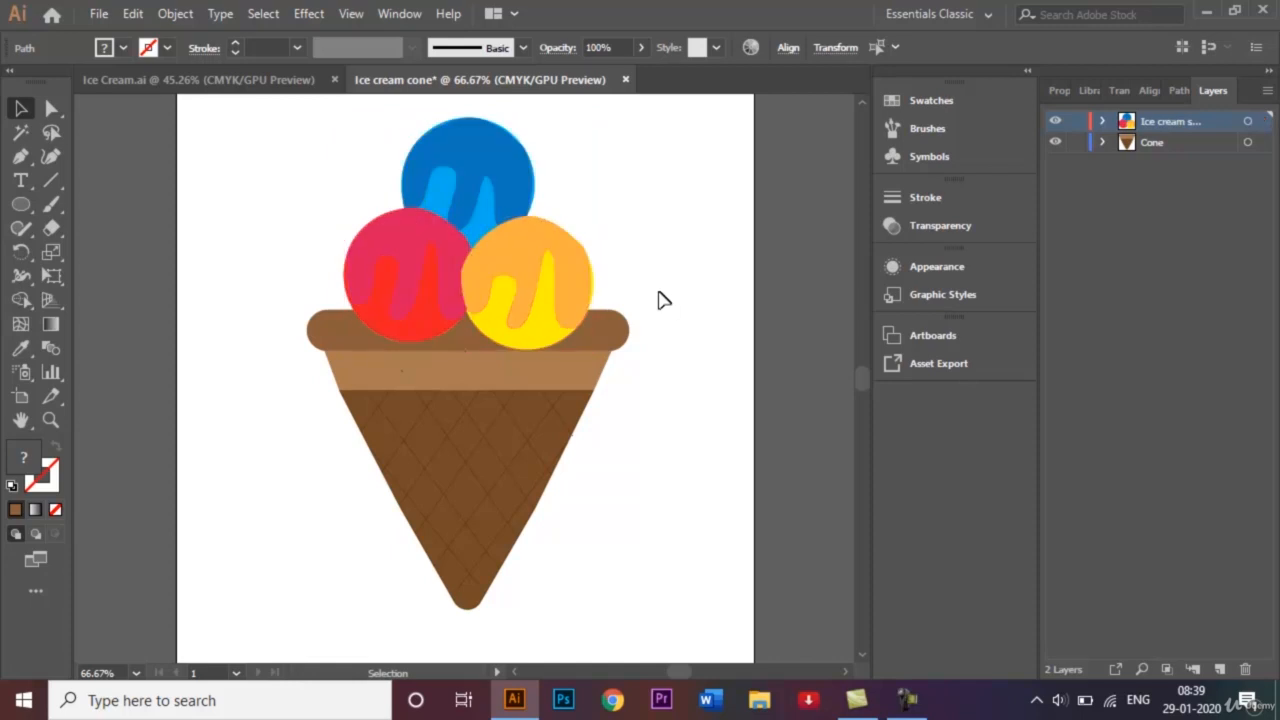
pyautogui.click(619, 333)
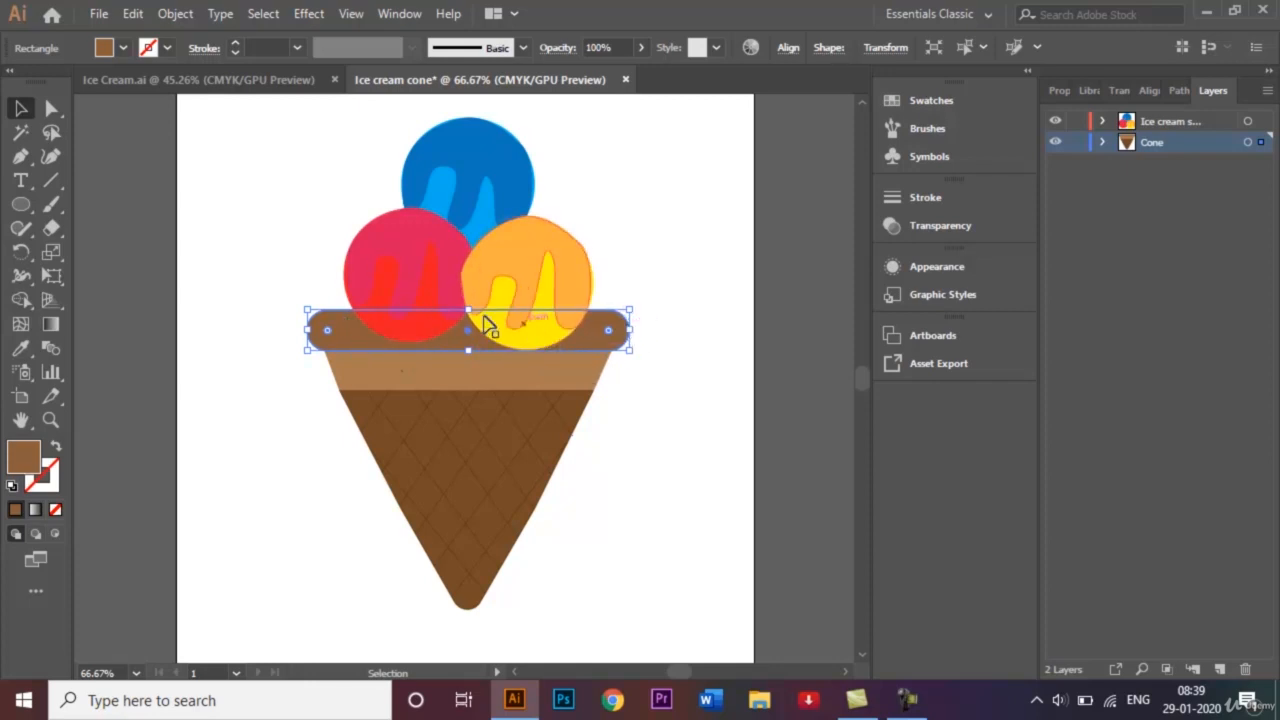
pyautogui.rightClick(603, 343)
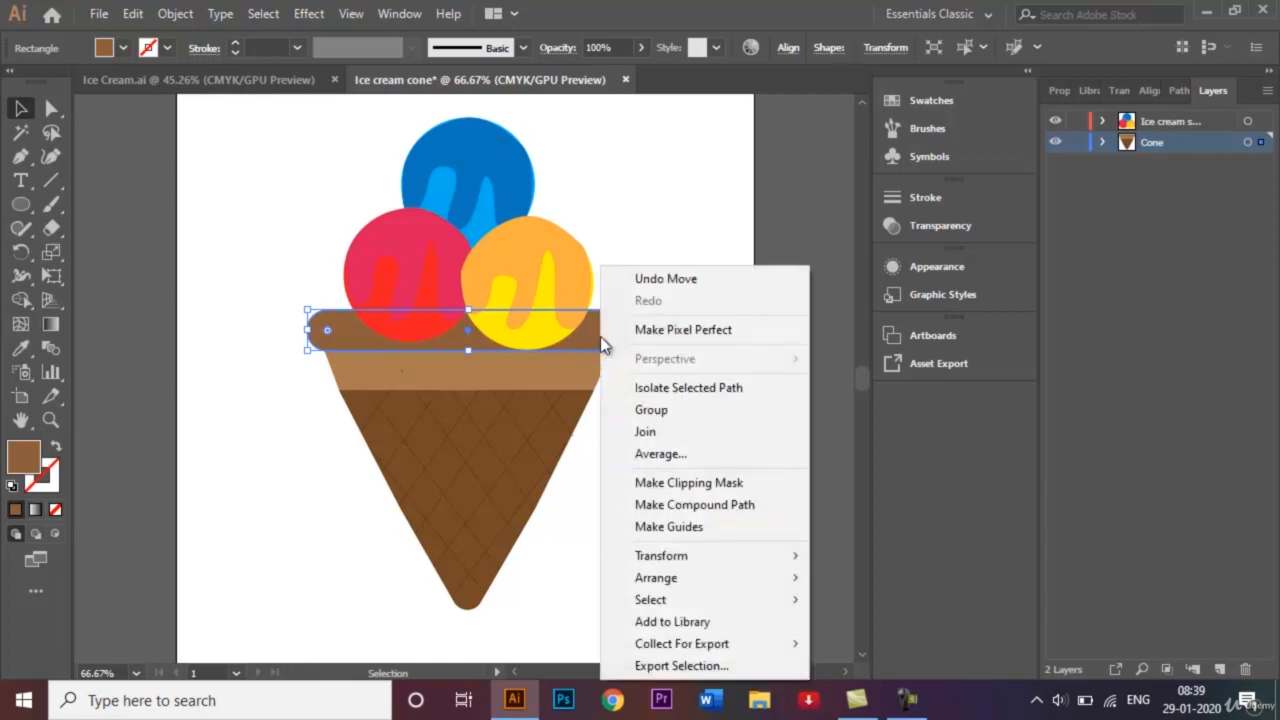
pyautogui.moveTo(706, 580)
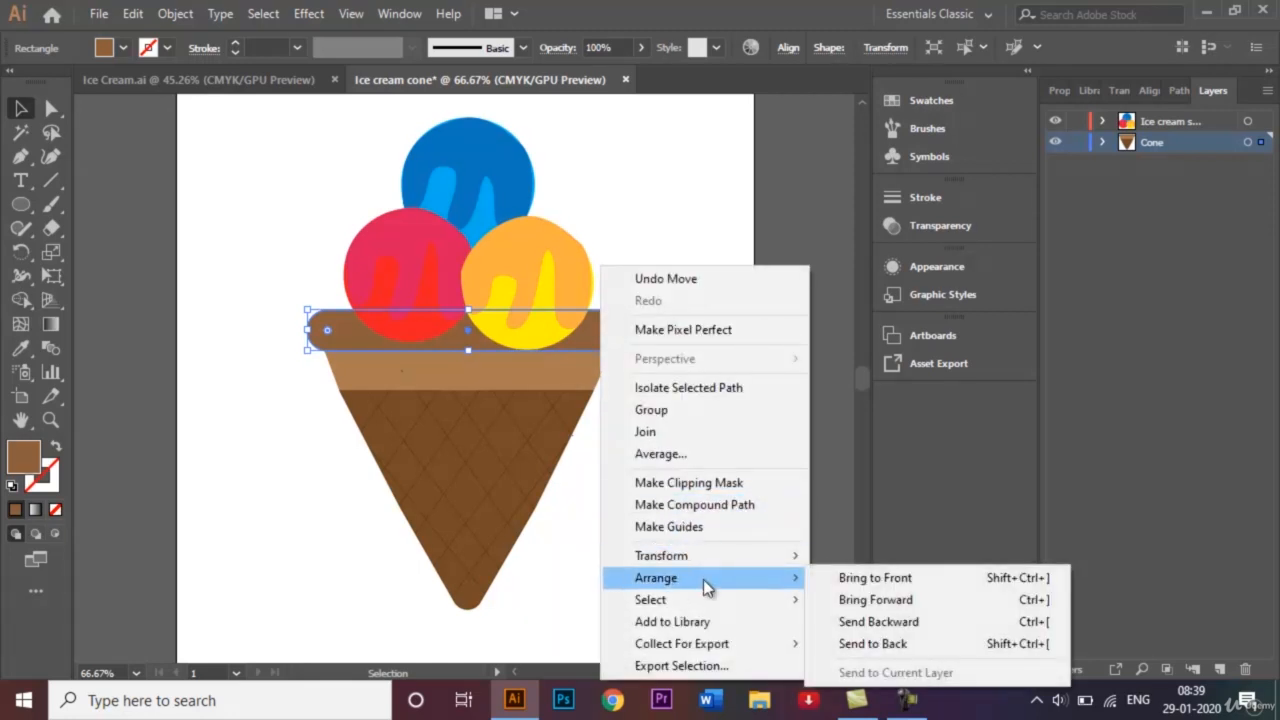
pyautogui.click(868, 588)
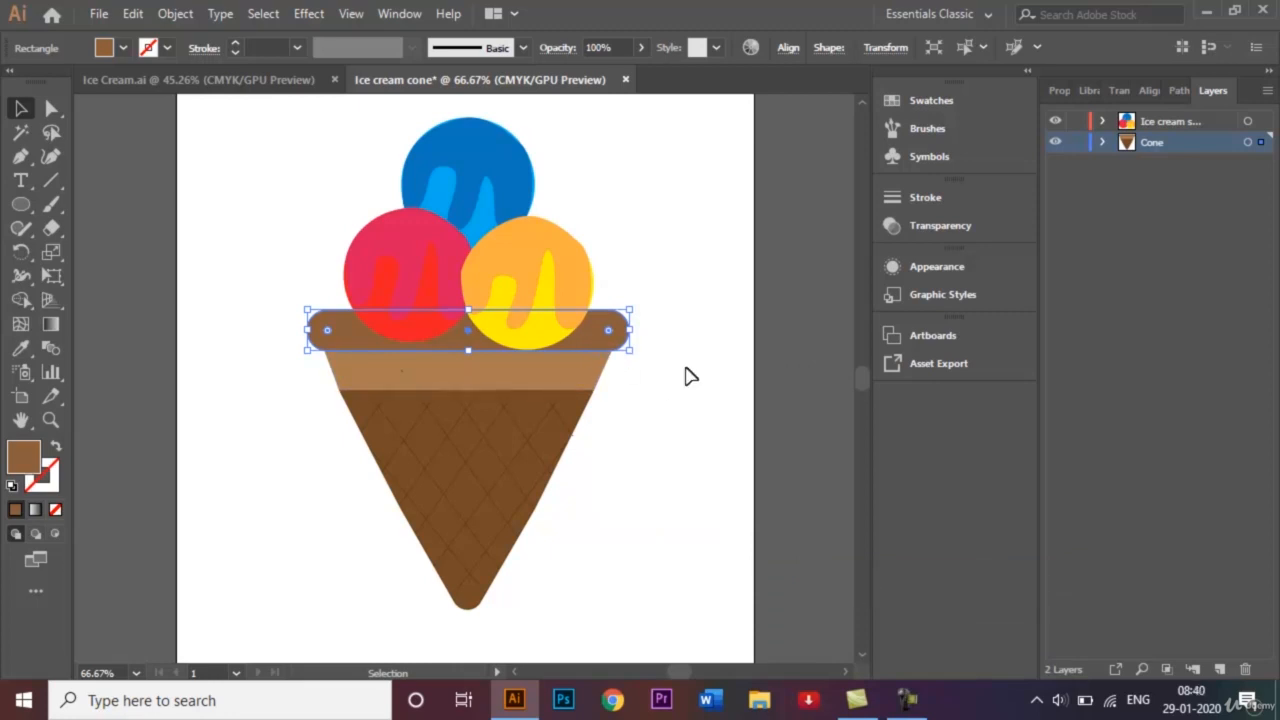
pyautogui.rightClick(592, 335)
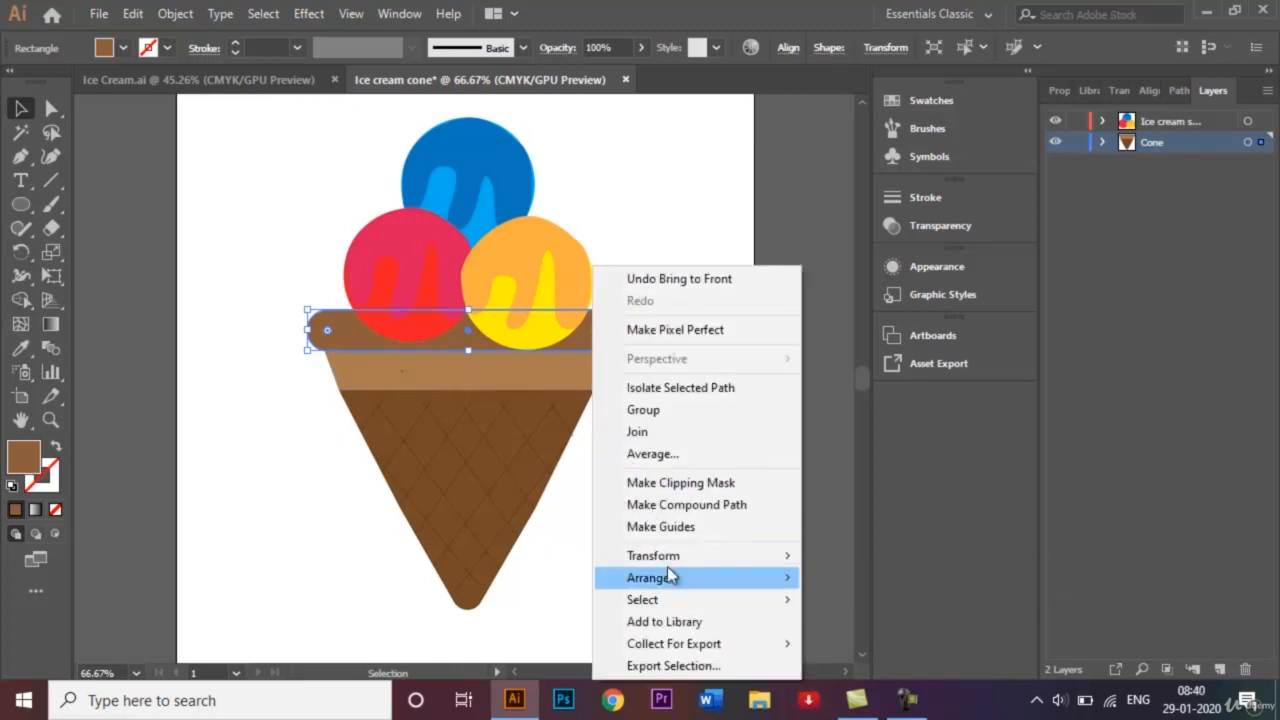
pyautogui.moveTo(678, 582)
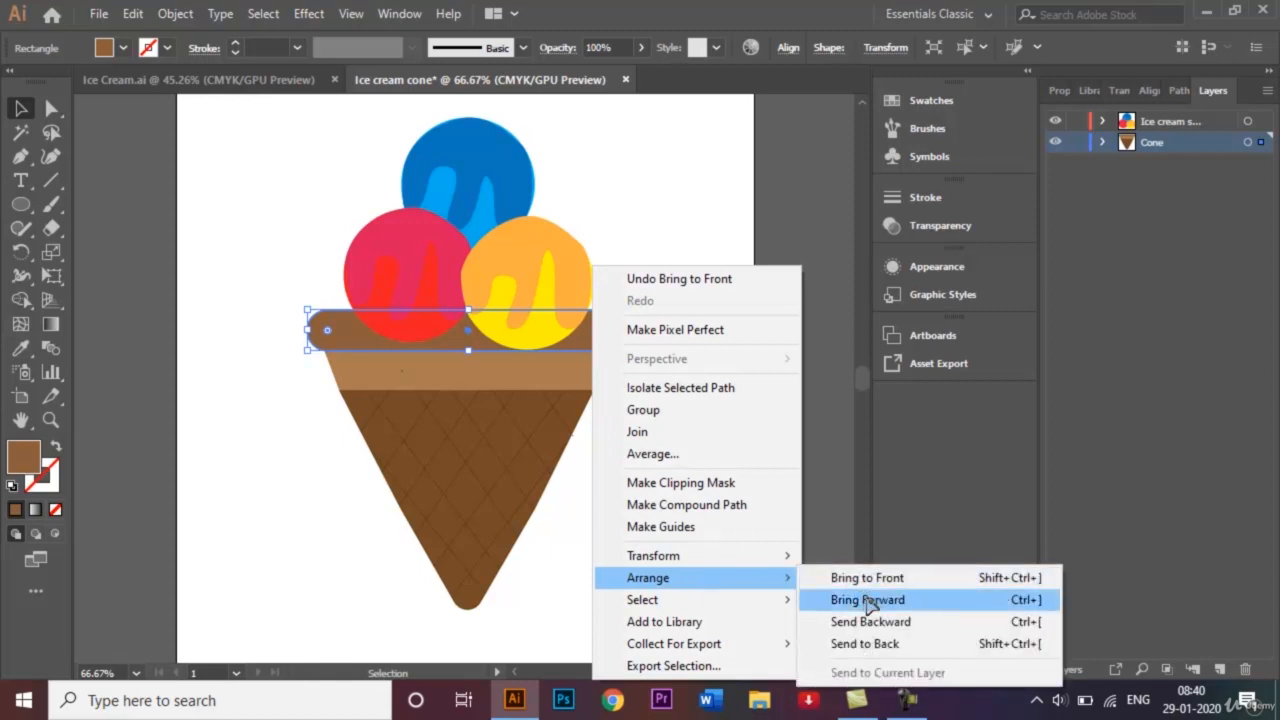
pyautogui.click(868, 600)
pyautogui.click(737, 514)
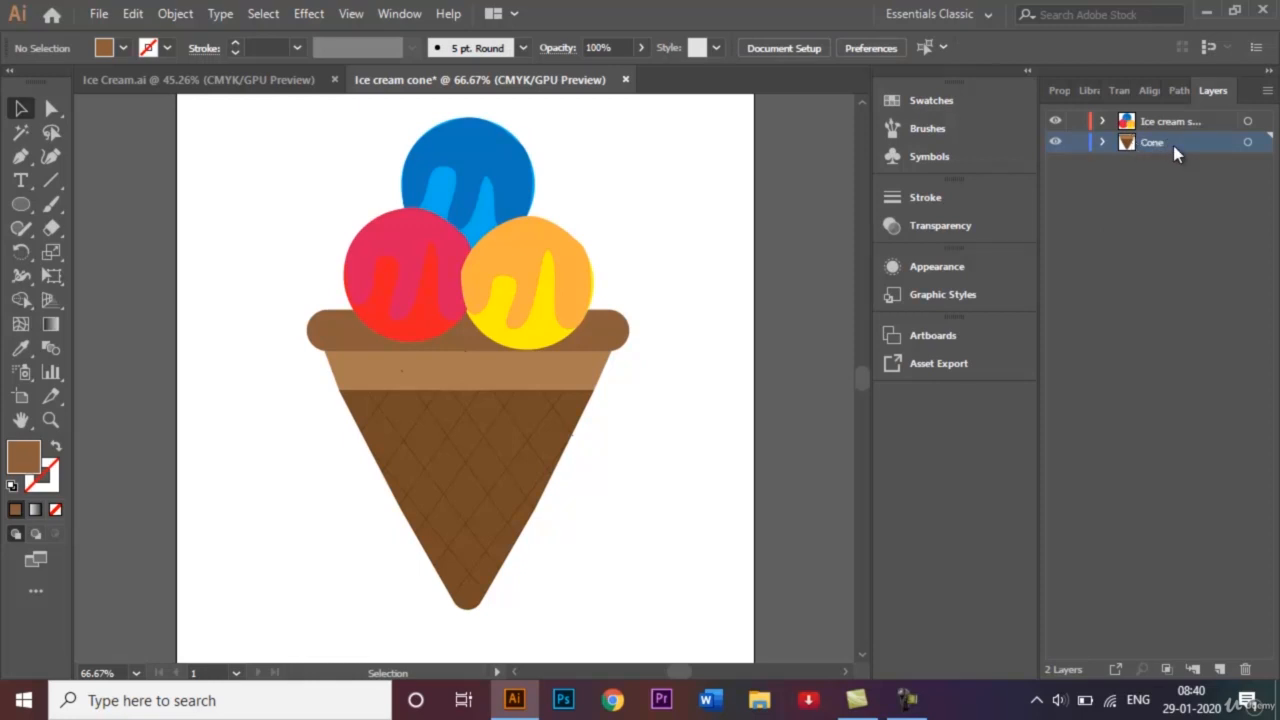
# Move the Cone layer inside the ice cream scoops layer, above all the scoop and syrup paths
pyautogui.moveTo(1173, 145); pyautogui.dragTo(1162, 121)
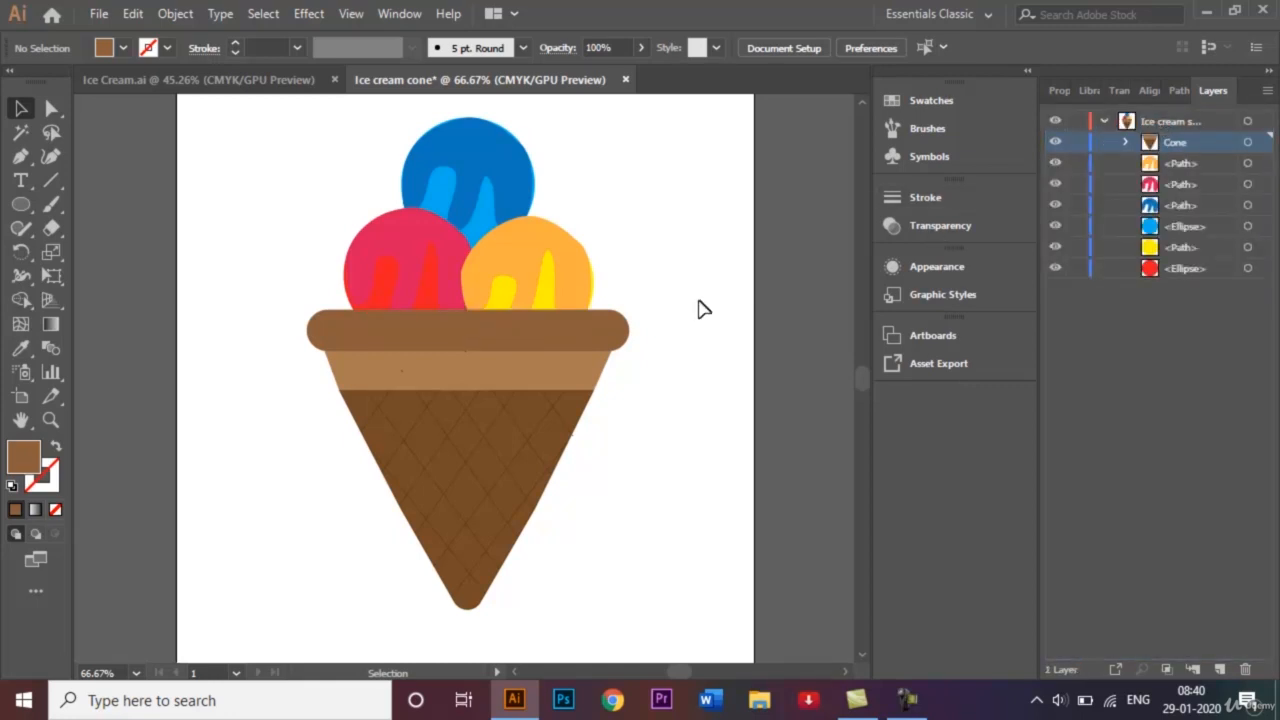
pyautogui.click(1104, 121)
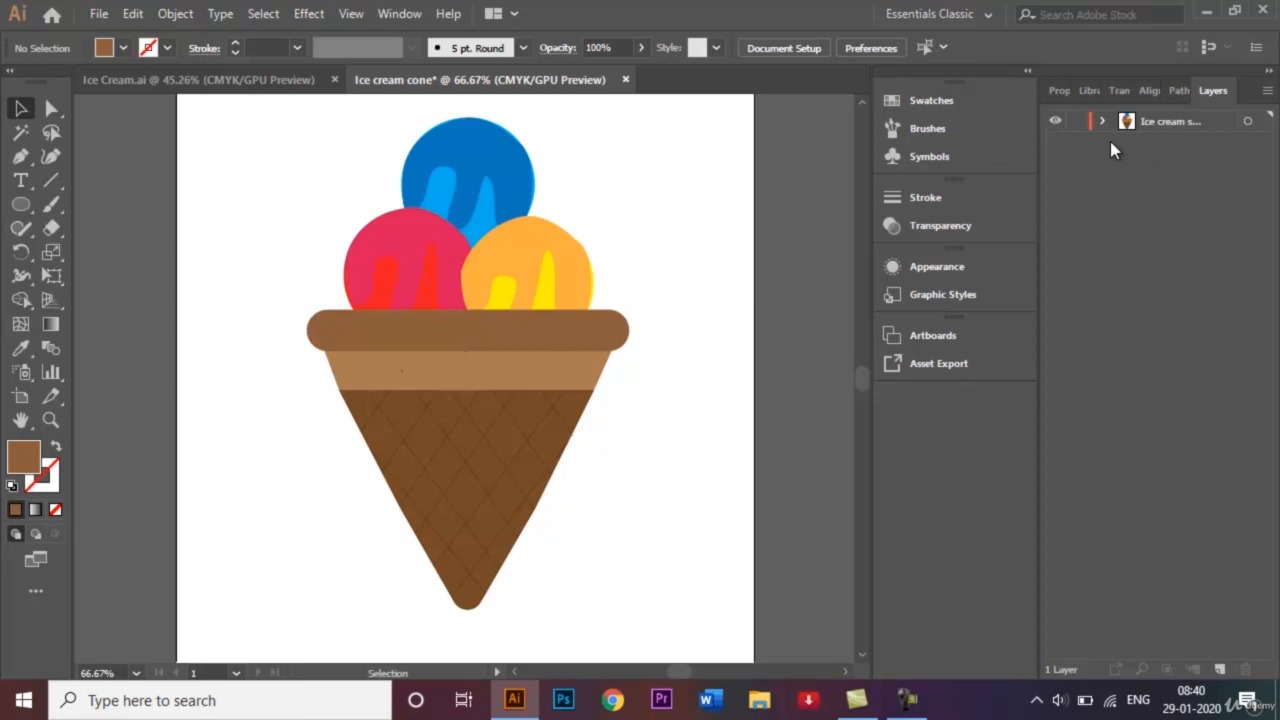
# Select all three scoops with their syrup, nudge them slightly upward behind the cone's rim, and deselect them
pyautogui.scroll(3, 862, 108)
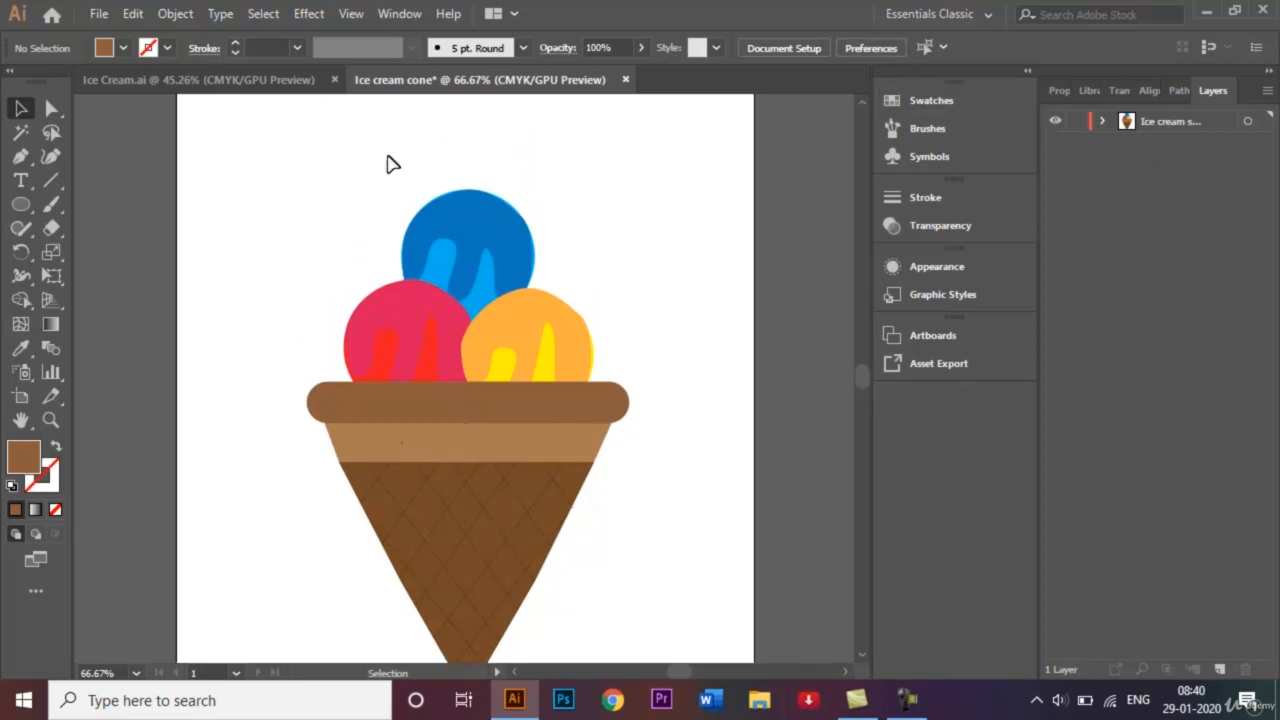
pyautogui.moveTo(363, 185); pyautogui.dragTo(570, 355)
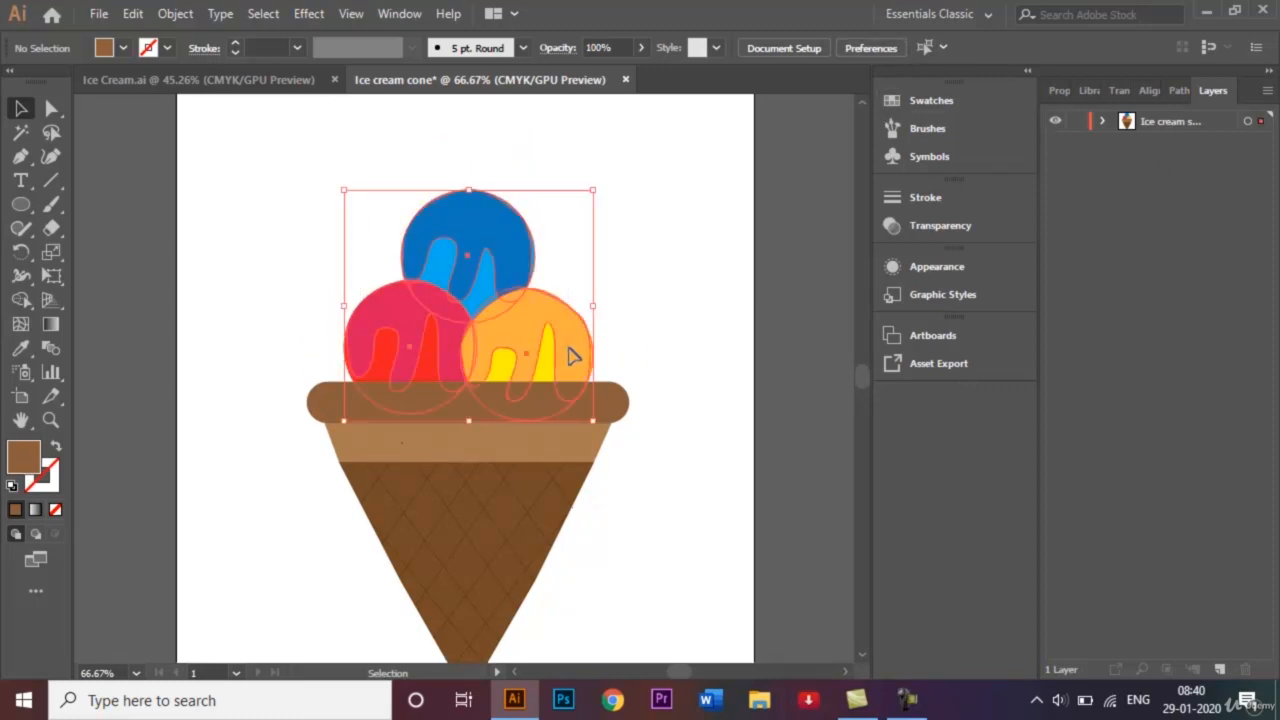
pyautogui.press('Up')
pyautogui.press('Up')
pyautogui.press('Up')
pyautogui.press('Up')
pyautogui.press('Up')
pyautogui.press('Up')
pyautogui.press('Up')
pyautogui.press('Up')
pyautogui.press('Up')
pyautogui.press('Up')
pyautogui.press('Up')
pyautogui.press('Up')
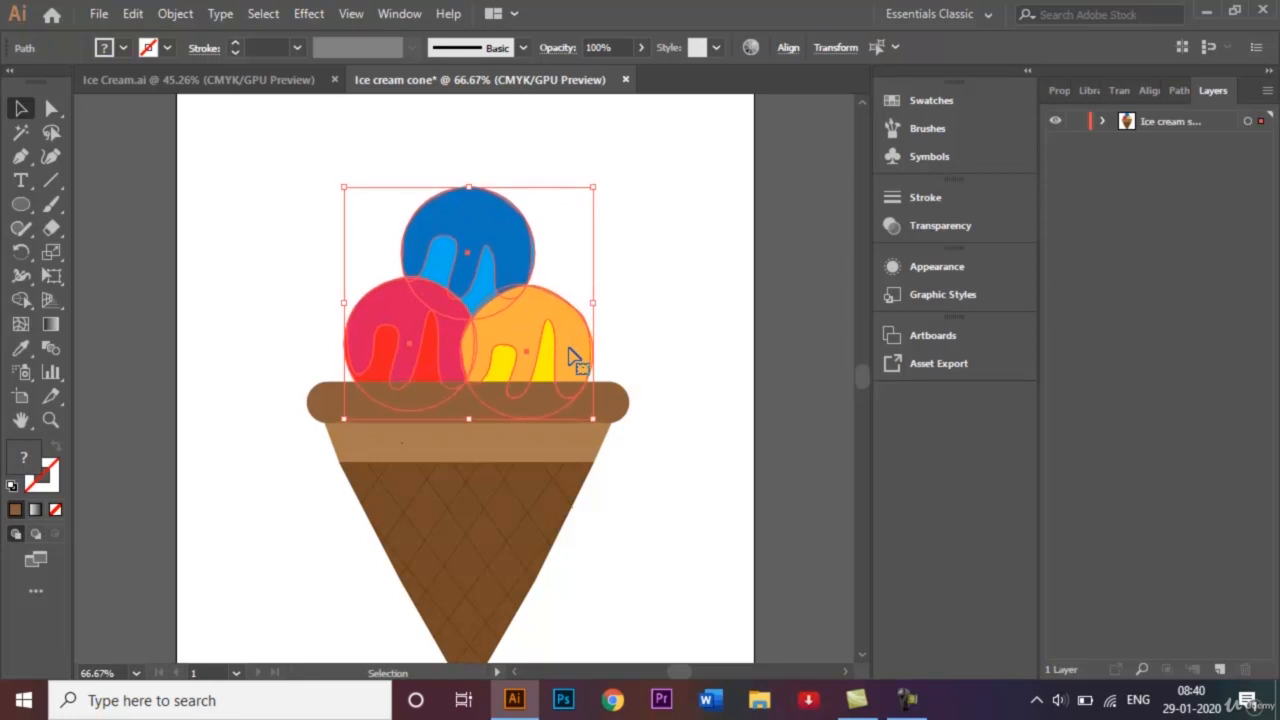
pyautogui.press('Up')
pyautogui.press('Up')
pyautogui.press('Up')
pyautogui.press('Up')
pyautogui.press('Up')
pyautogui.press('Up')
pyautogui.press('Up')
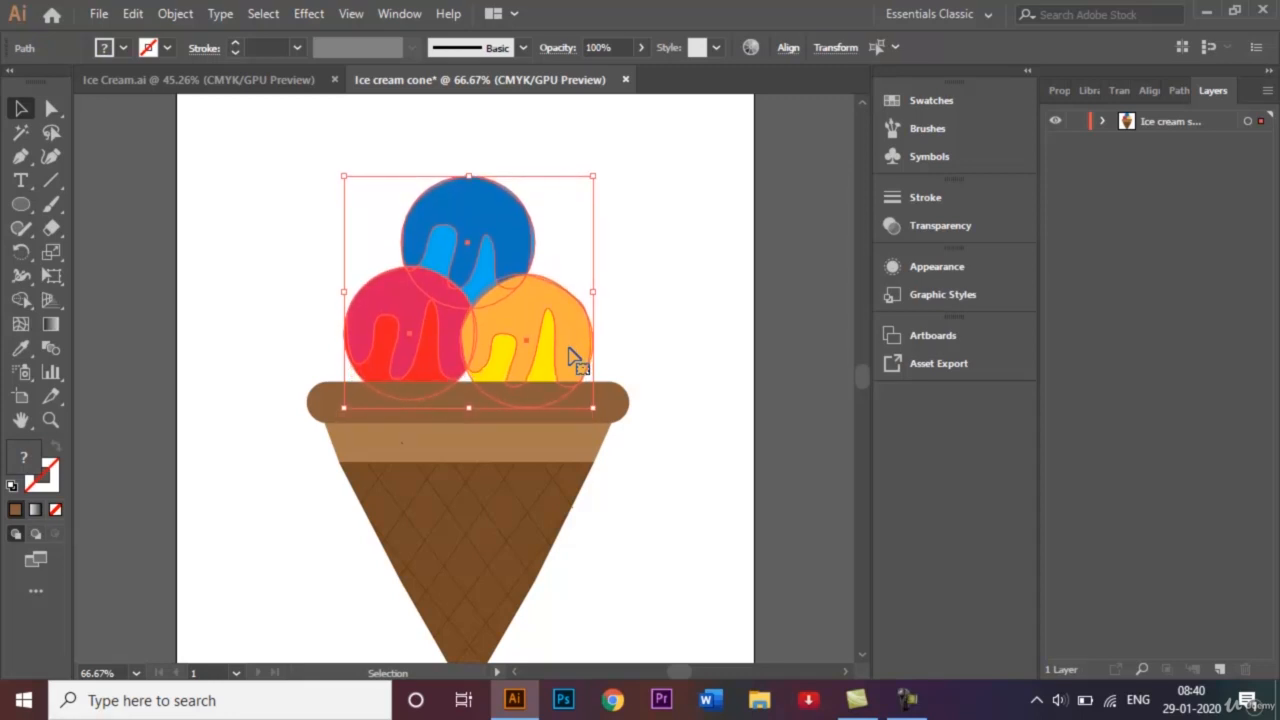
pyautogui.press('Down')
pyautogui.press('Down')
pyautogui.press('Down')
pyautogui.press('Down')
pyautogui.press('Down')
pyautogui.press('Down')
pyautogui.press('Down')
pyautogui.press('Down')
pyautogui.press('Down')
pyautogui.press('Down')
pyautogui.press('Down')
pyautogui.press('Down')
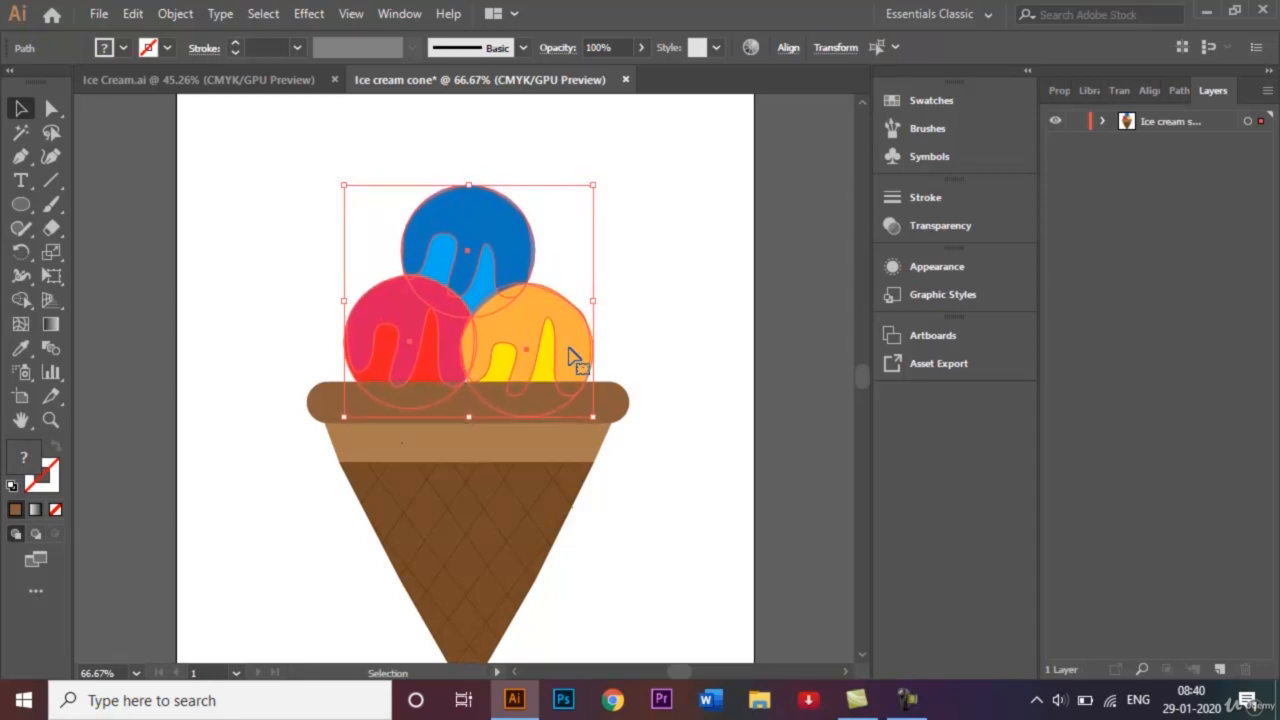
pyautogui.click(668, 372)
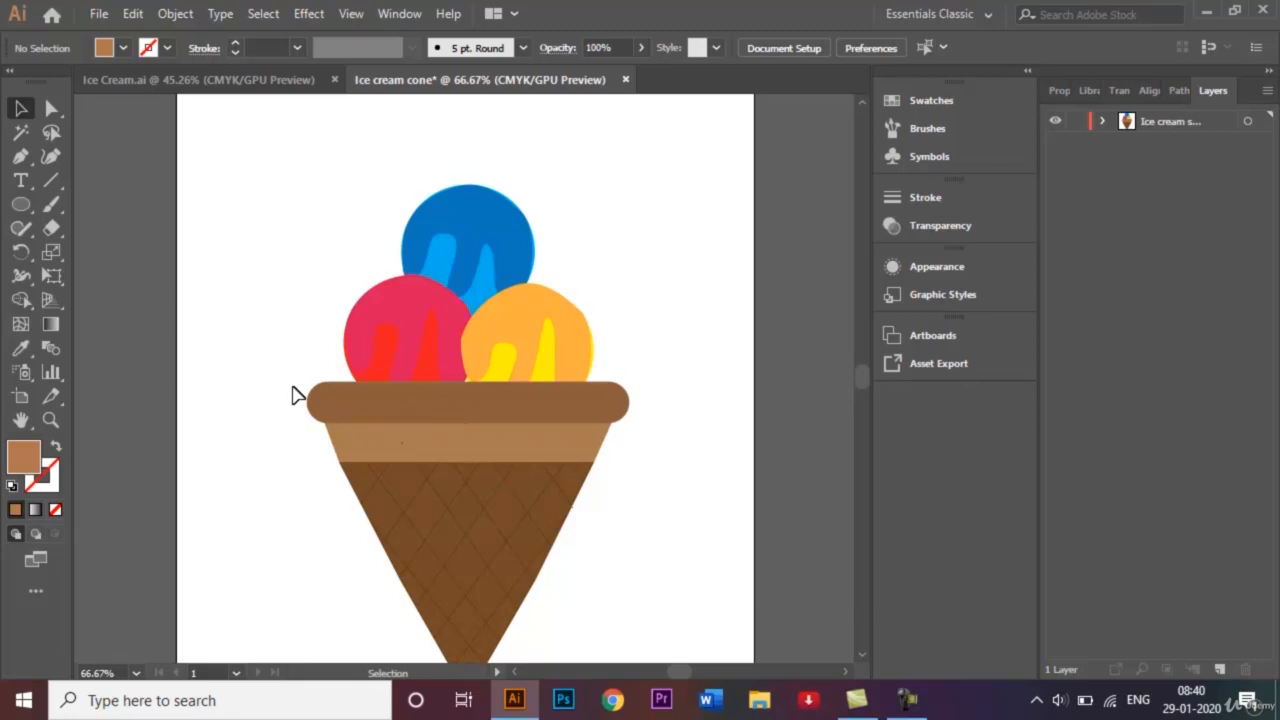
pyautogui.moveTo(390, 490); pyautogui.dragTo(665, 600)
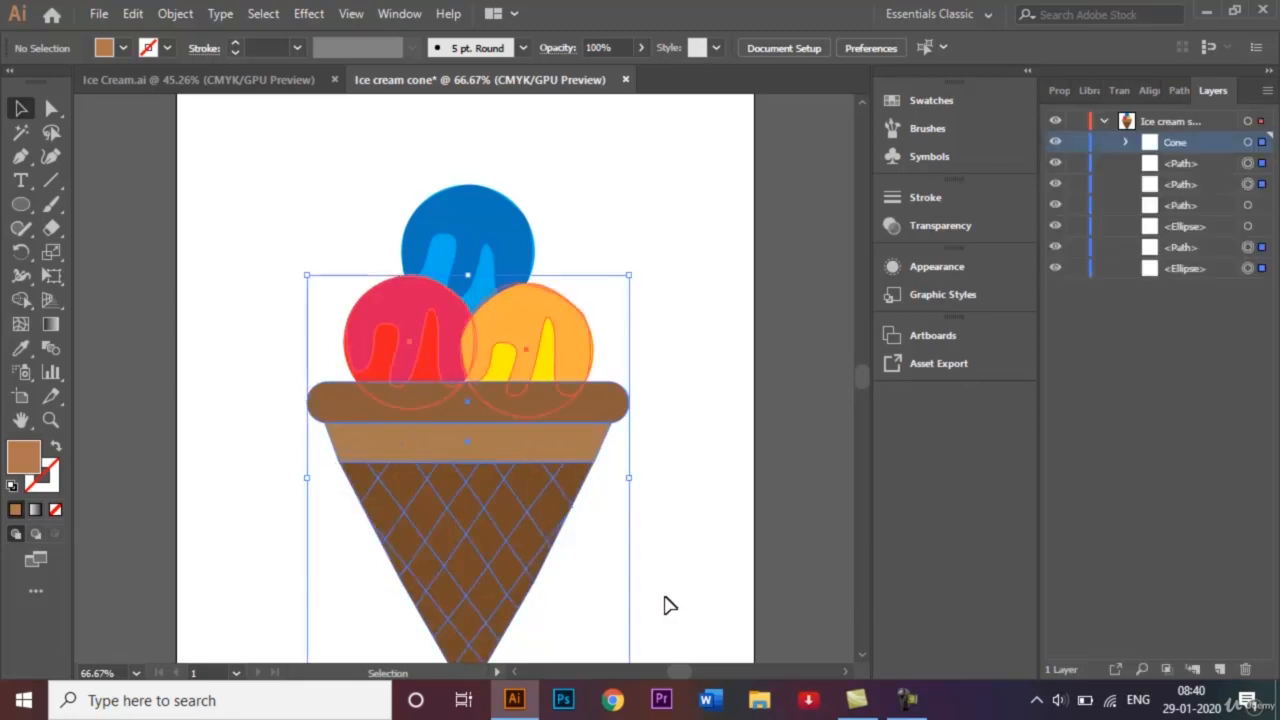
pyautogui.click(688, 510)
pyautogui.click(406, 407)
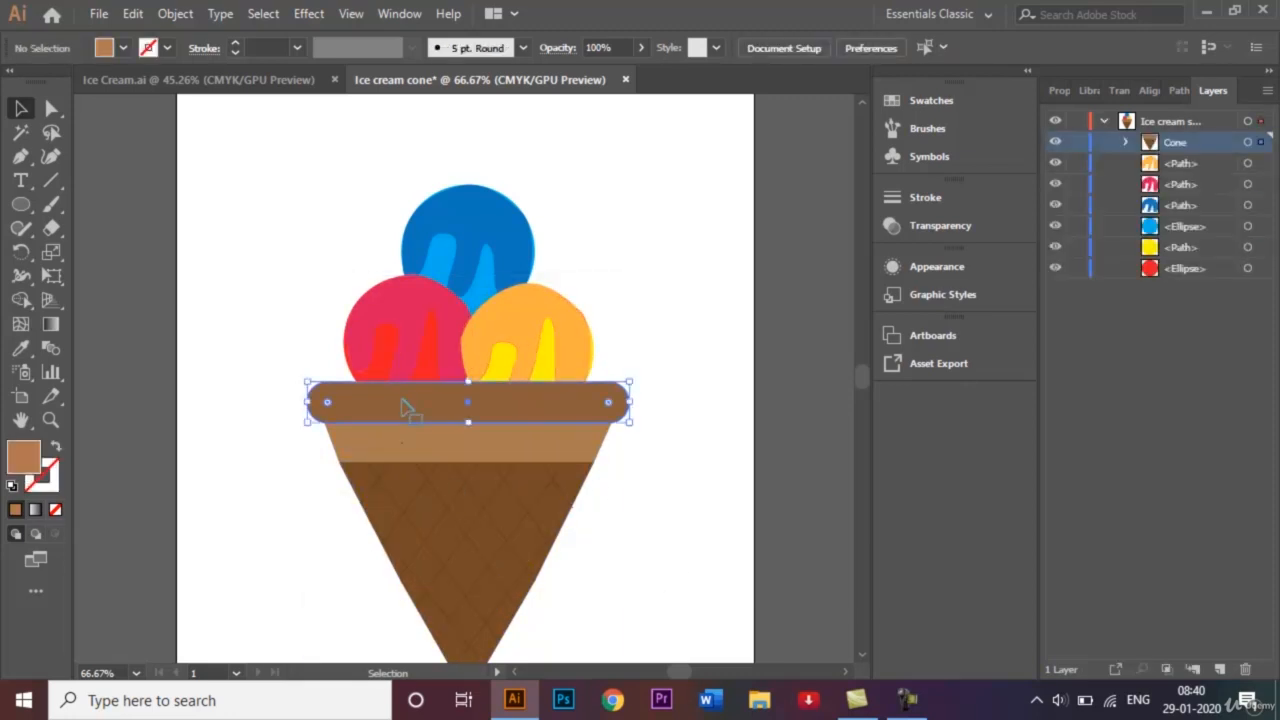
pyautogui.keyDown('shift'); pyautogui.click(430, 450); pyautogui.keyUp('shift')
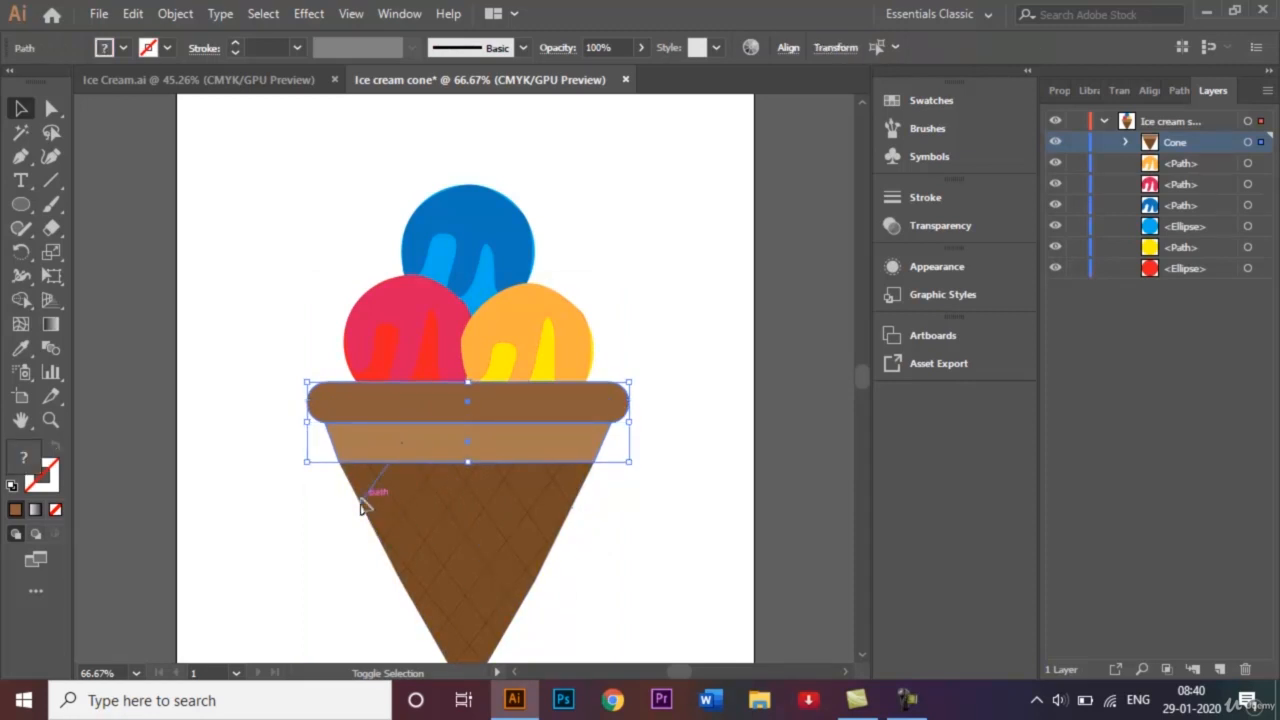
pyautogui.click(648, 432)
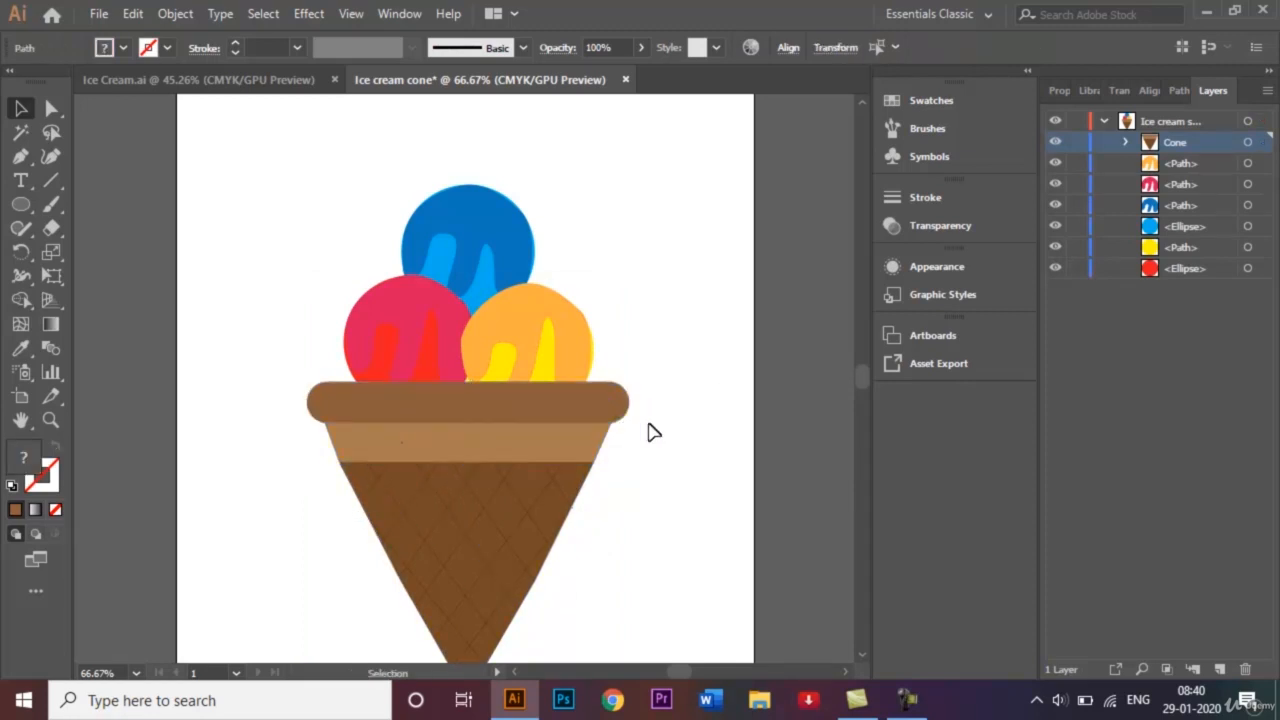
pyautogui.click(1105, 121)
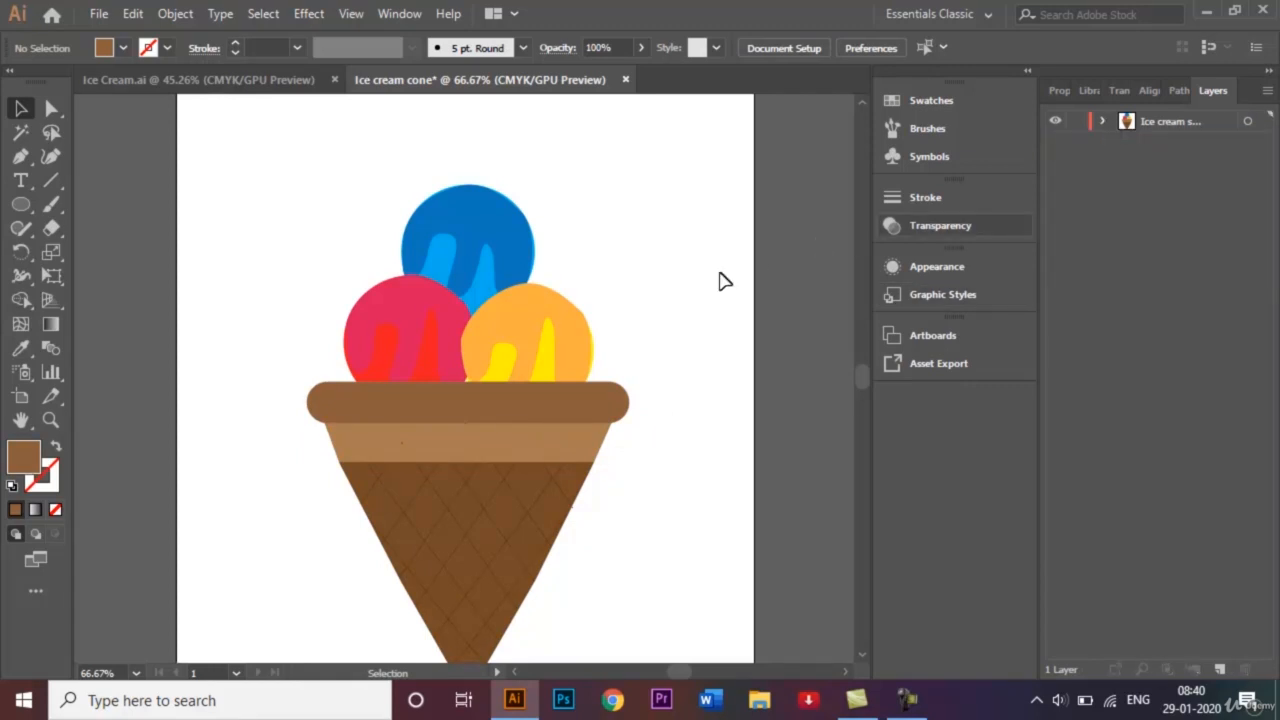
# Compare the whole ice cream artwork with the reference illustration in the Ice Cream.ai document
pyautogui.hotkey('ctrl', '1')
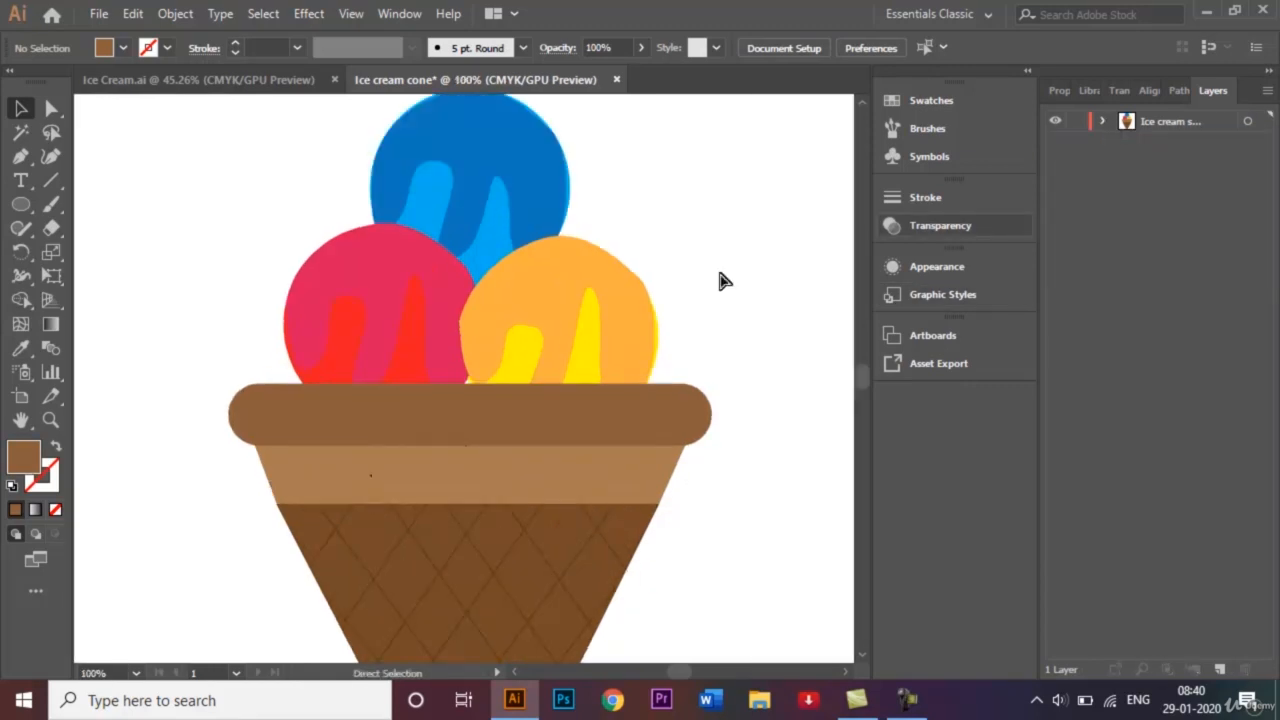
pyautogui.hotkey('ctrl', '-')
pyautogui.hotkey('ctrl', '-')
pyautogui.hotkey('ctrl', '0')
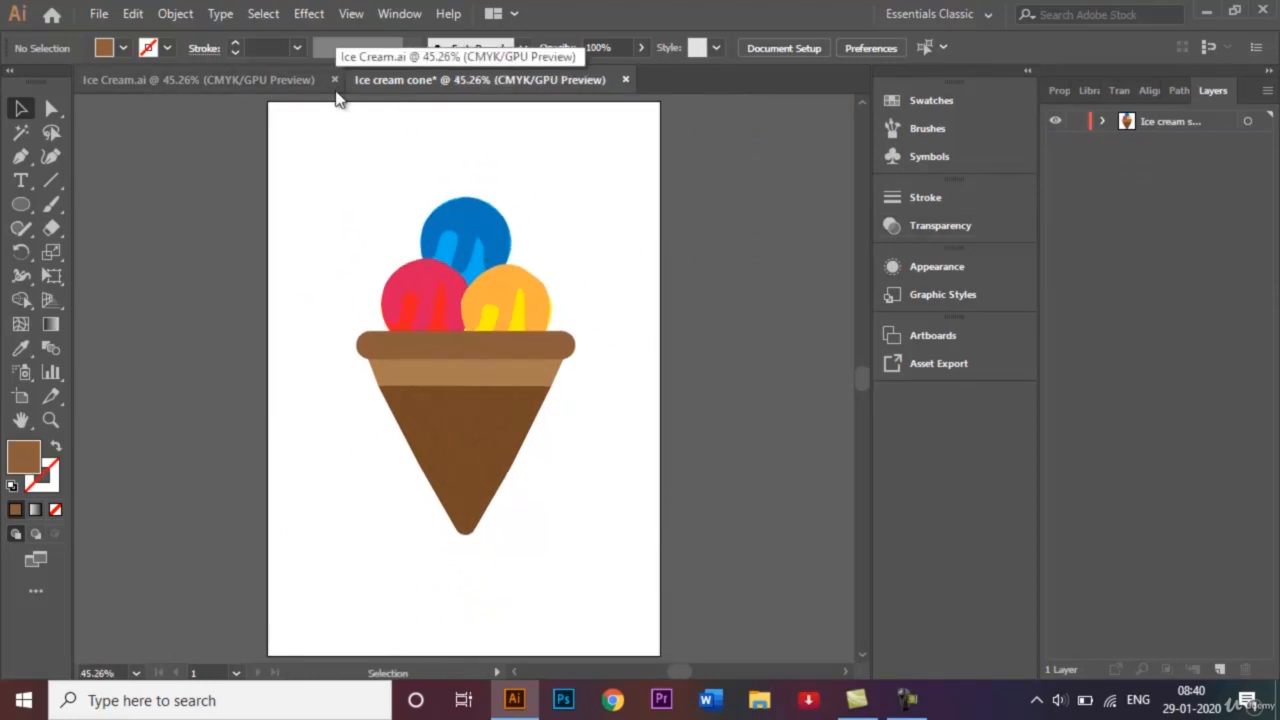
pyautogui.click(146, 80)
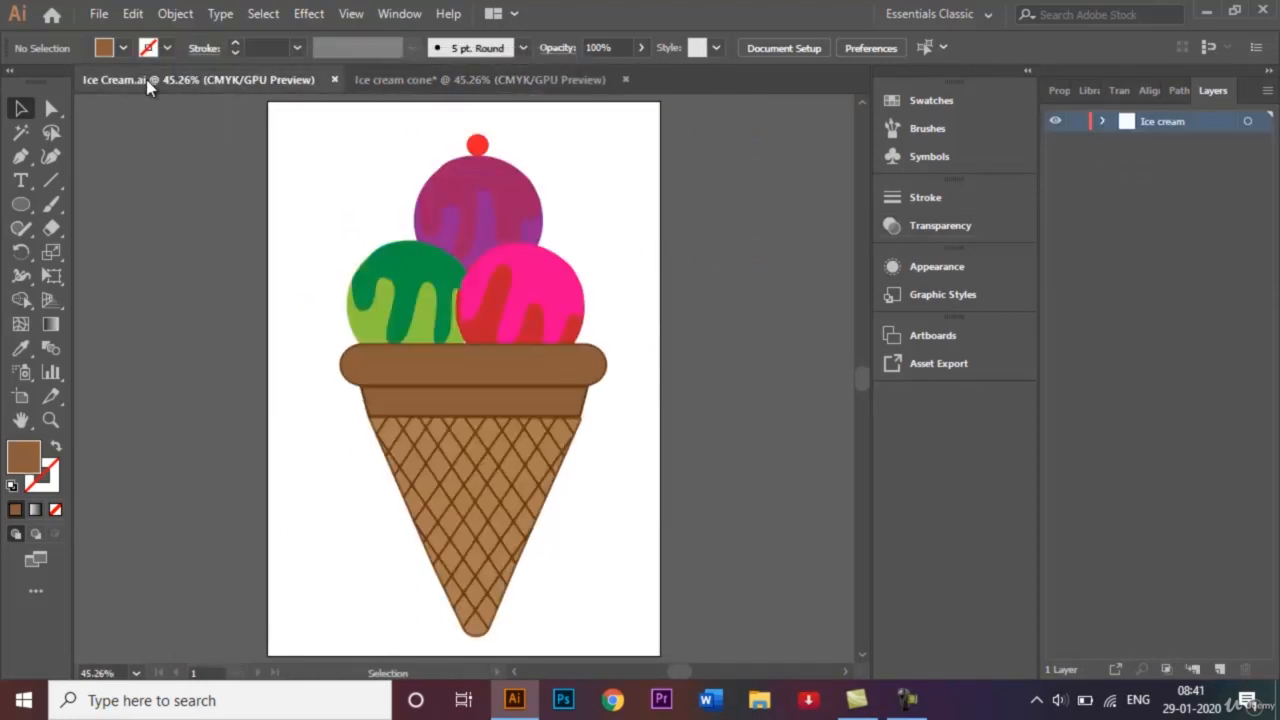
pyautogui.click(486, 79)
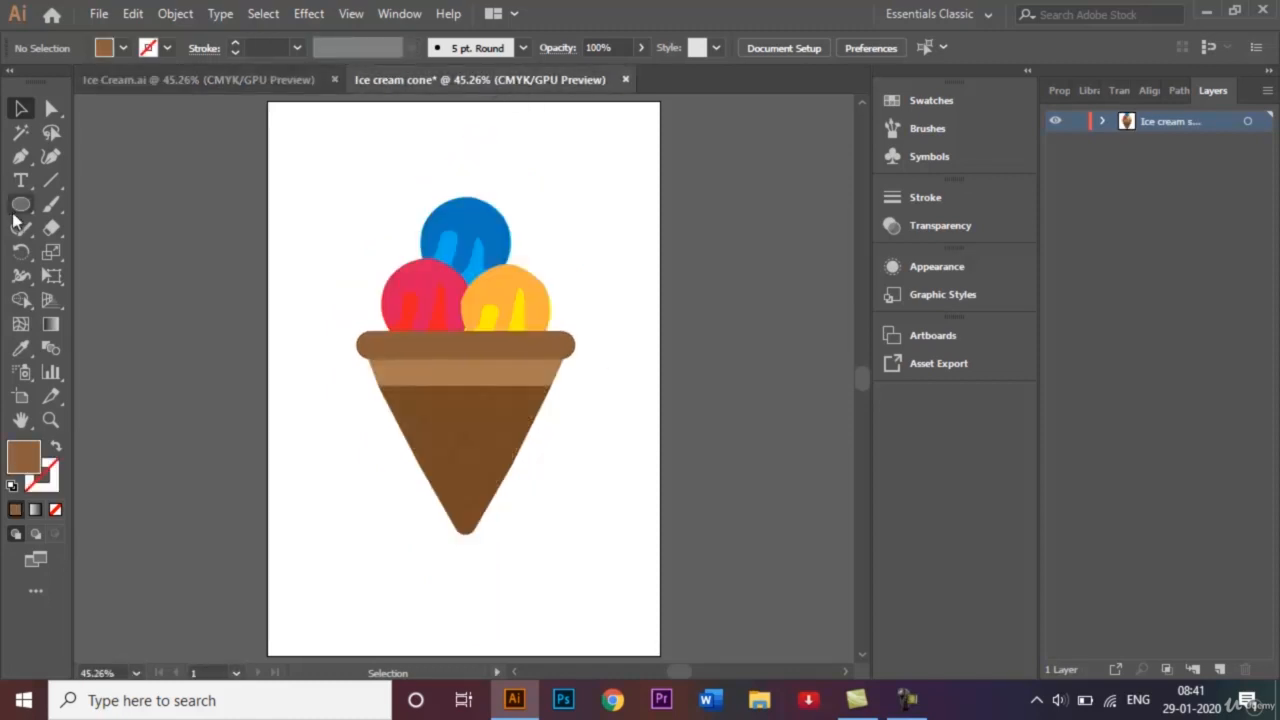
# Draw a small bright red circle without a stroke as a cherry and rest it on top of the blue scoop
pyautogui.moveTo(19, 206); pyautogui.dragTo(120, 254)
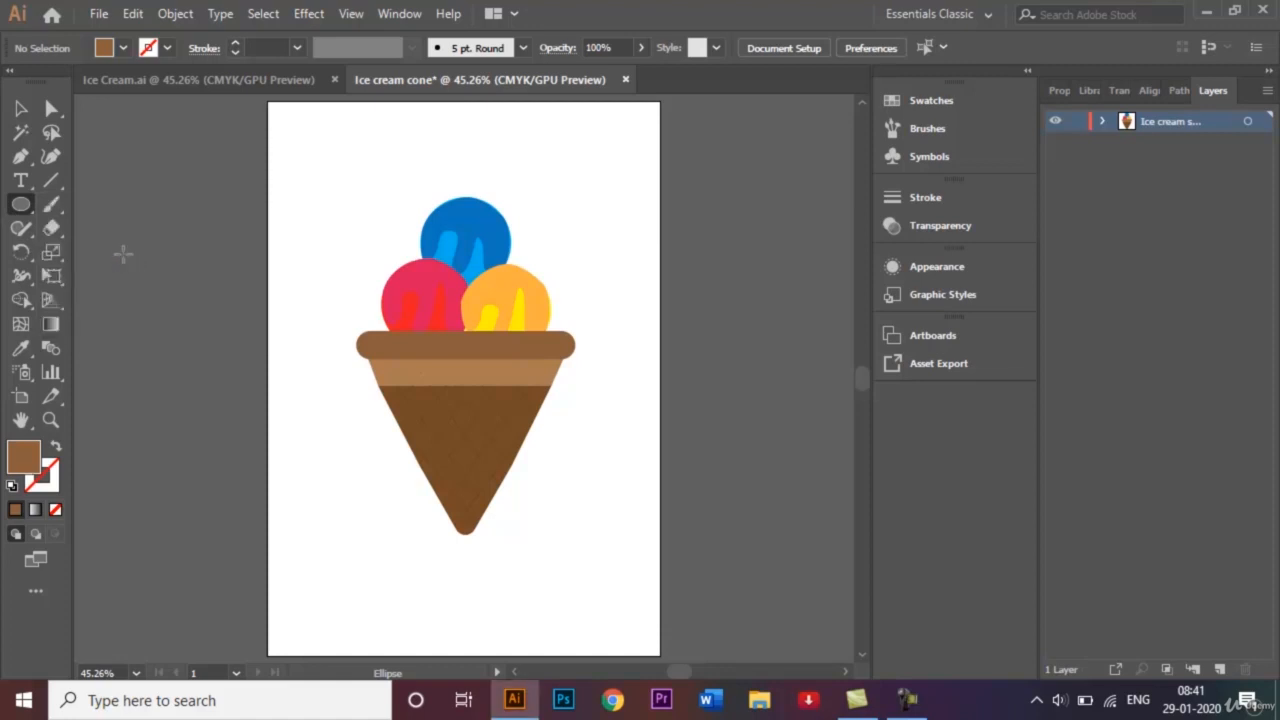
pyautogui.doubleClick(27, 466)
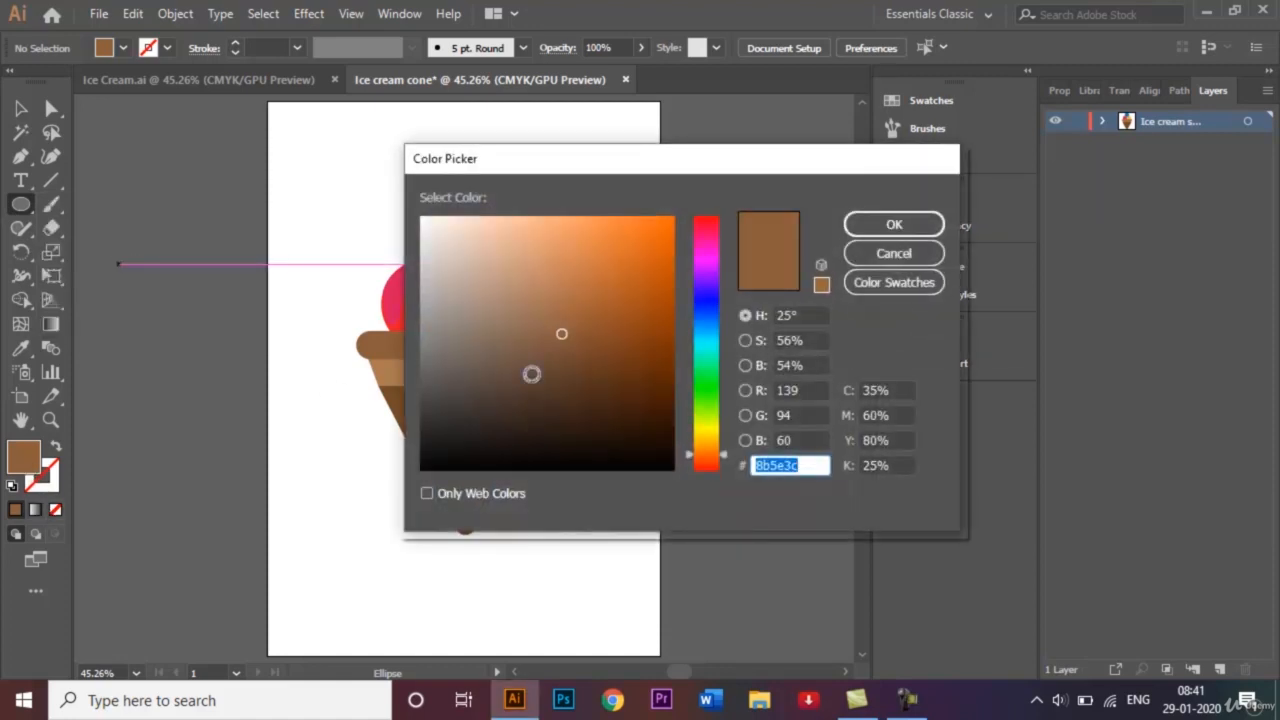
pyautogui.moveTo(724, 458); pyautogui.dragTo(721, 471)
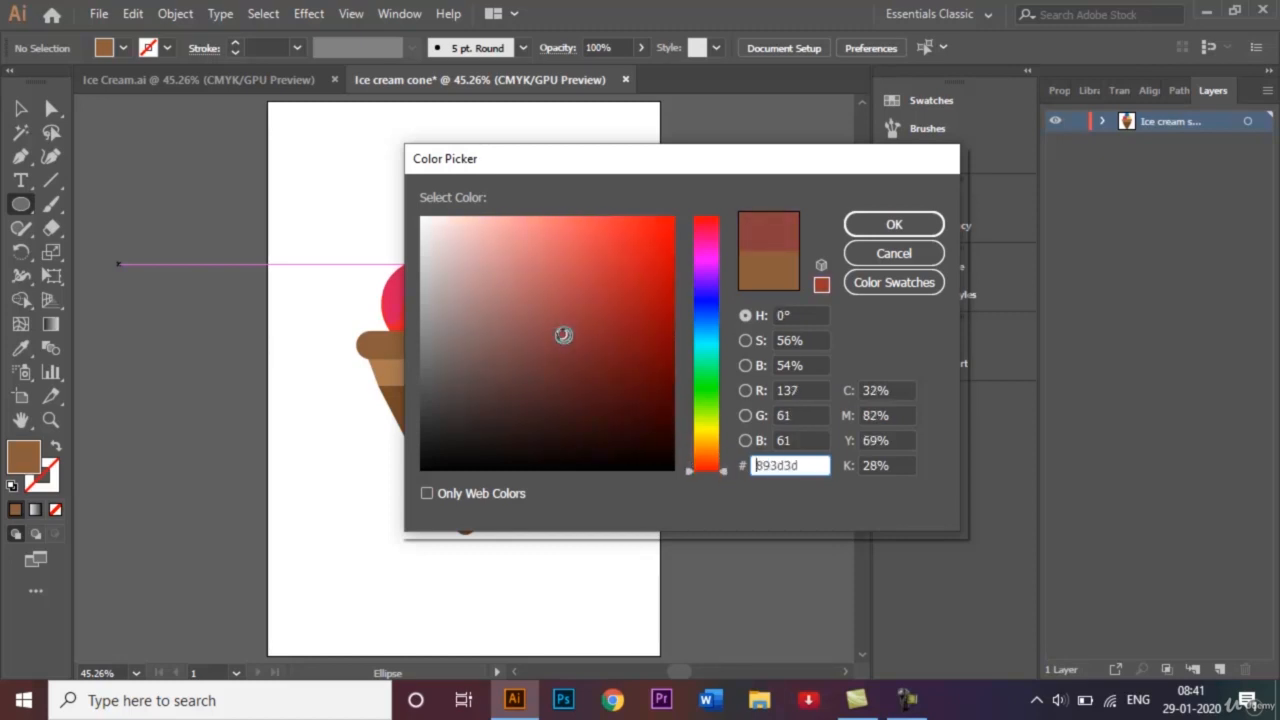
pyautogui.moveTo(563, 334)
pyautogui.mouseDown()
pyautogui.moveTo(609, 294)
pyautogui.moveTo(644, 223)
pyautogui.moveTo(667, 234)
pyautogui.mouseUp()
pyautogui.click(876, 224)
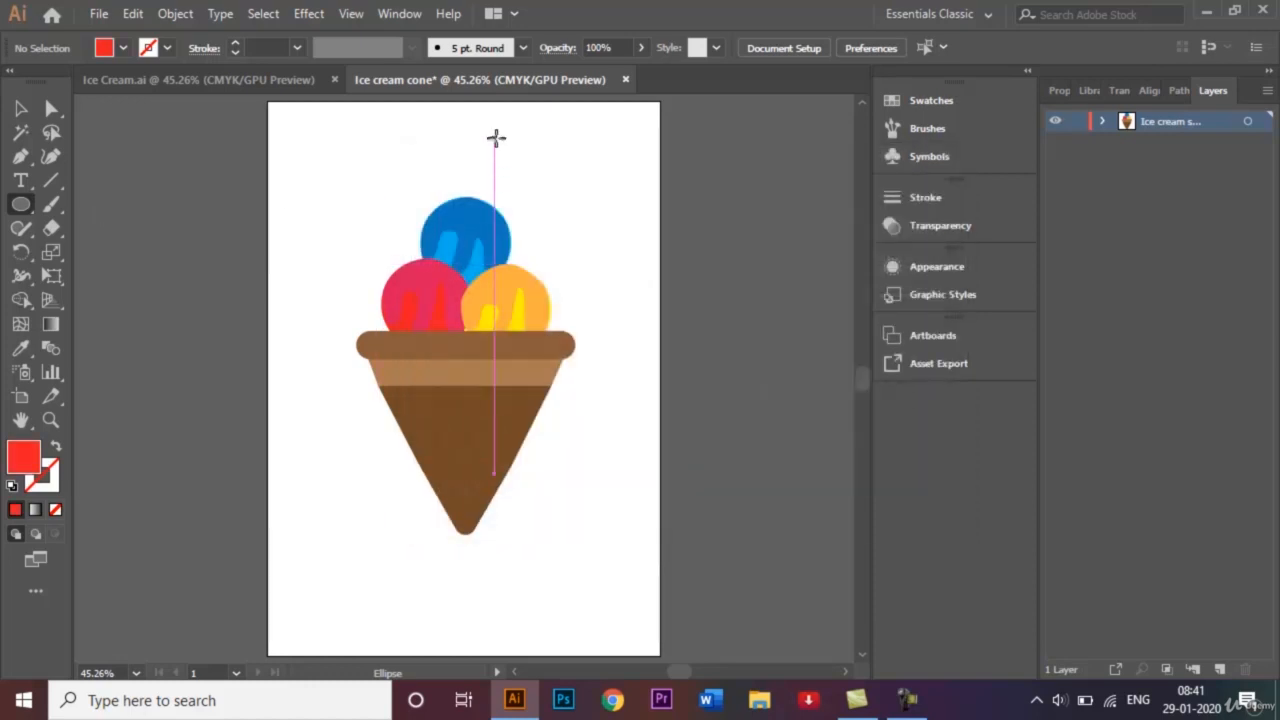
pyautogui.moveTo(465, 170); pyautogui.dragTo(483, 181)
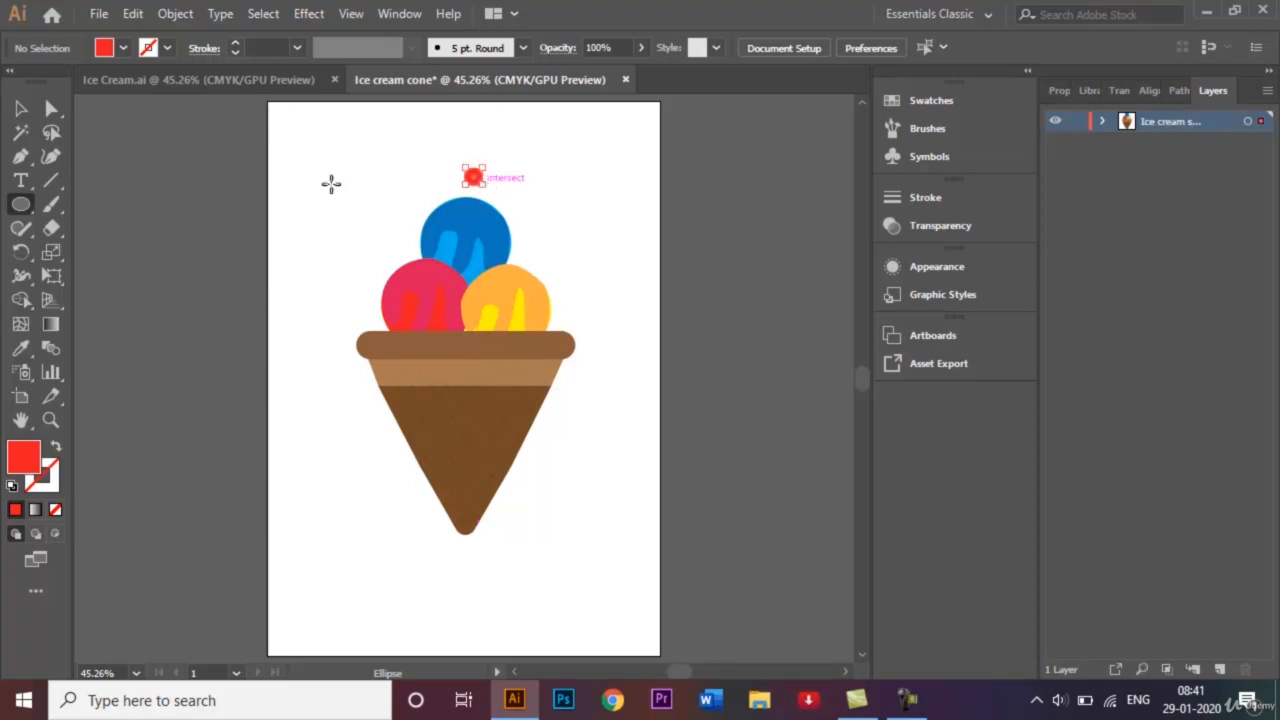
pyautogui.click(21, 108)
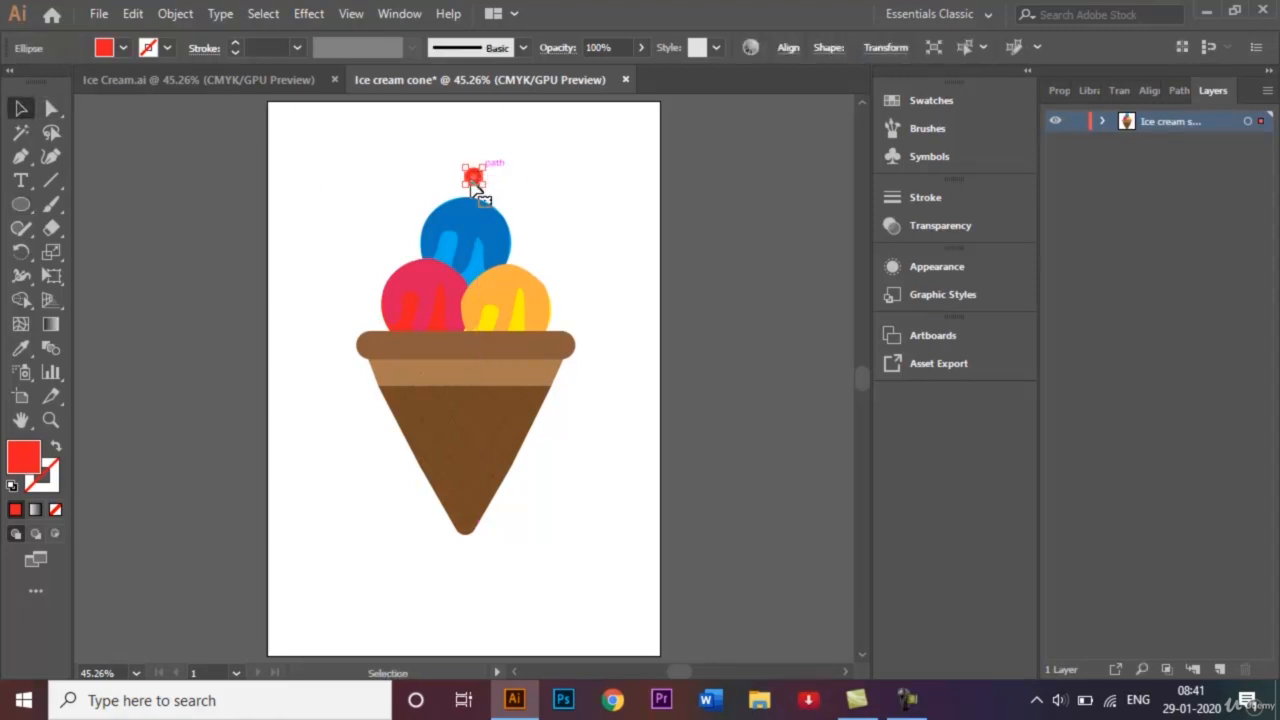
pyautogui.moveTo(471, 180); pyautogui.dragTo(470, 189)
pyautogui.click(570, 207)
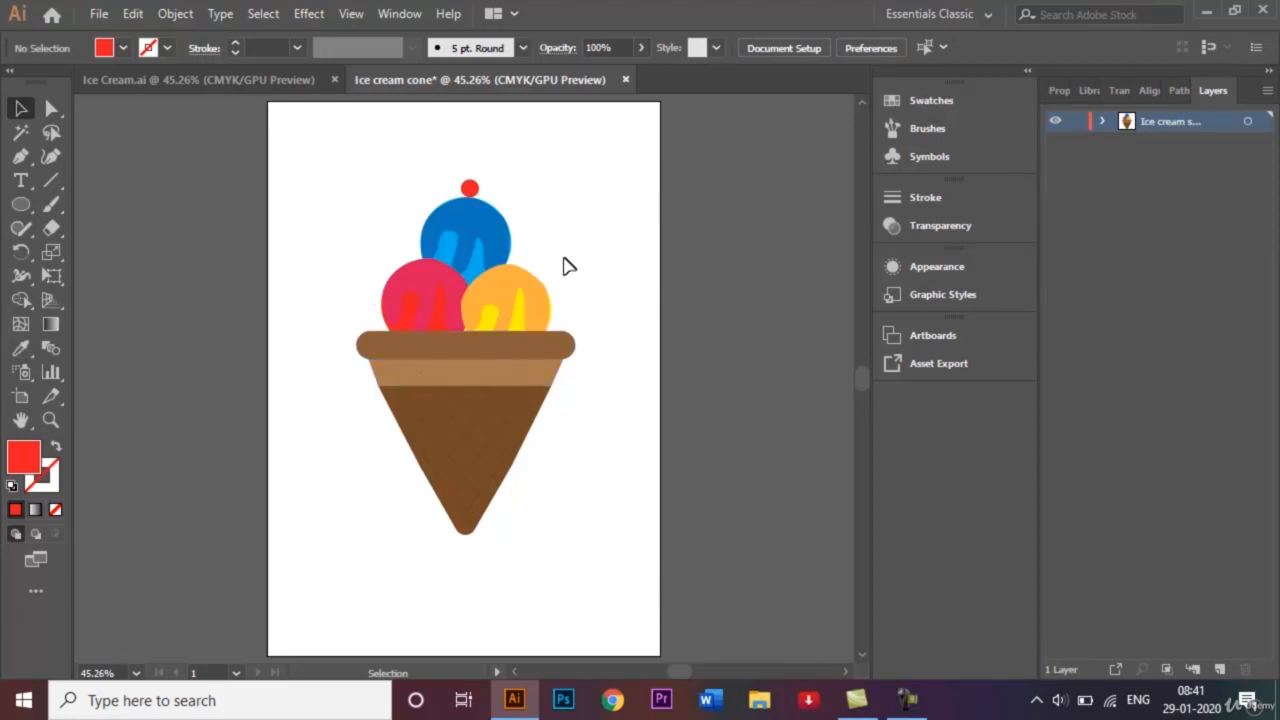
# Duplicate the blue scoop with its syrup and place the copy beside the red scoop, partly behind it and the cone's rim
pyautogui.click(495, 245)
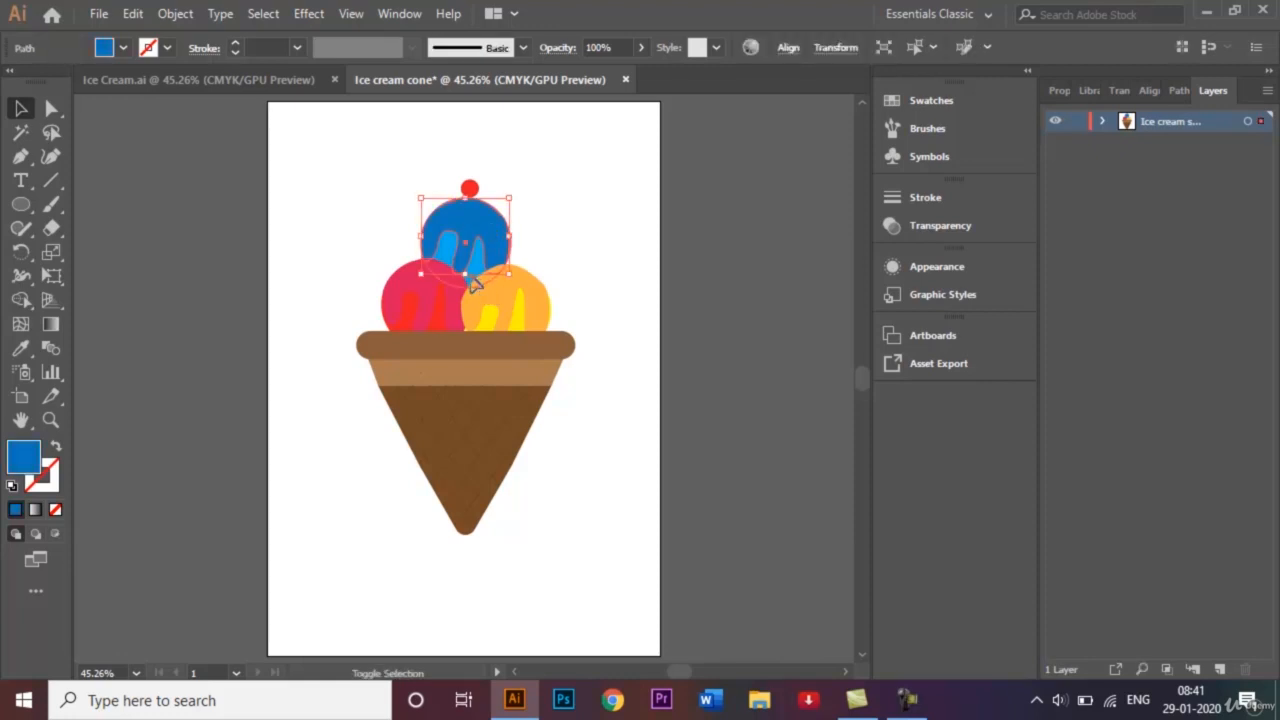
pyautogui.keyDown('shift'); pyautogui.click(471, 278); pyautogui.keyUp('shift')
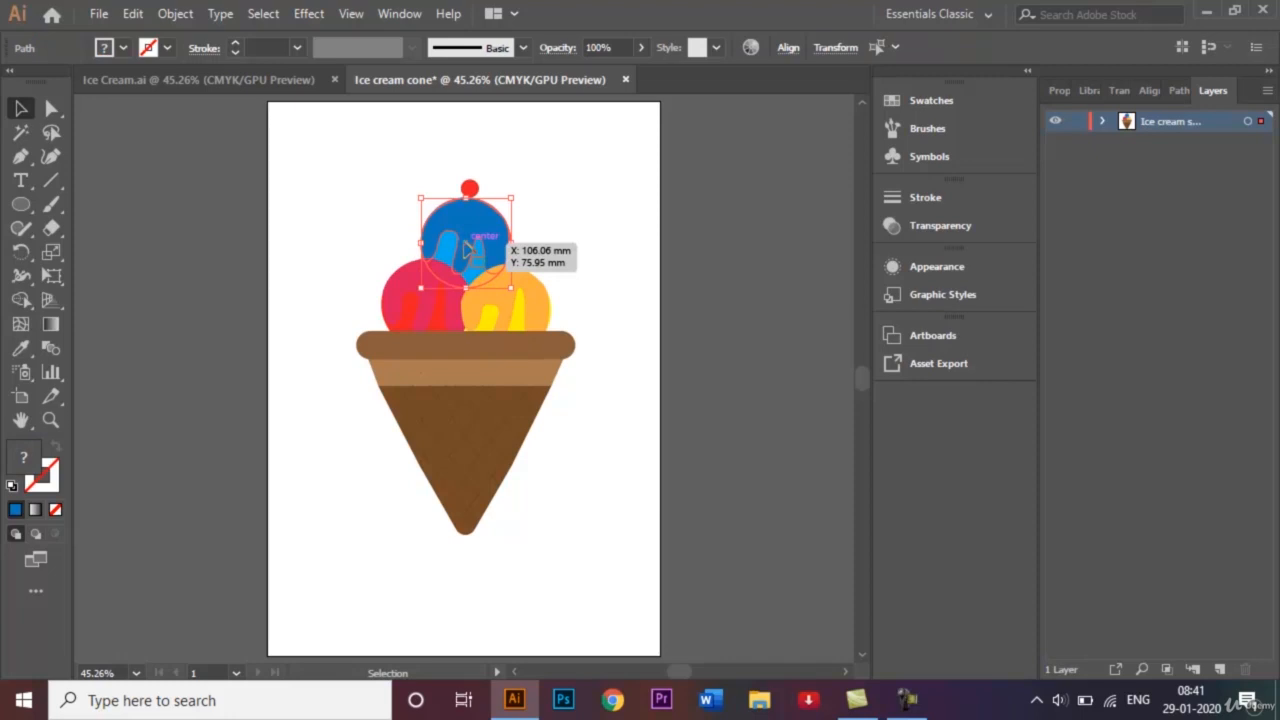
pyautogui.moveTo(466, 248); pyautogui.dragTo(377, 300)
pyautogui.click(285, 310)
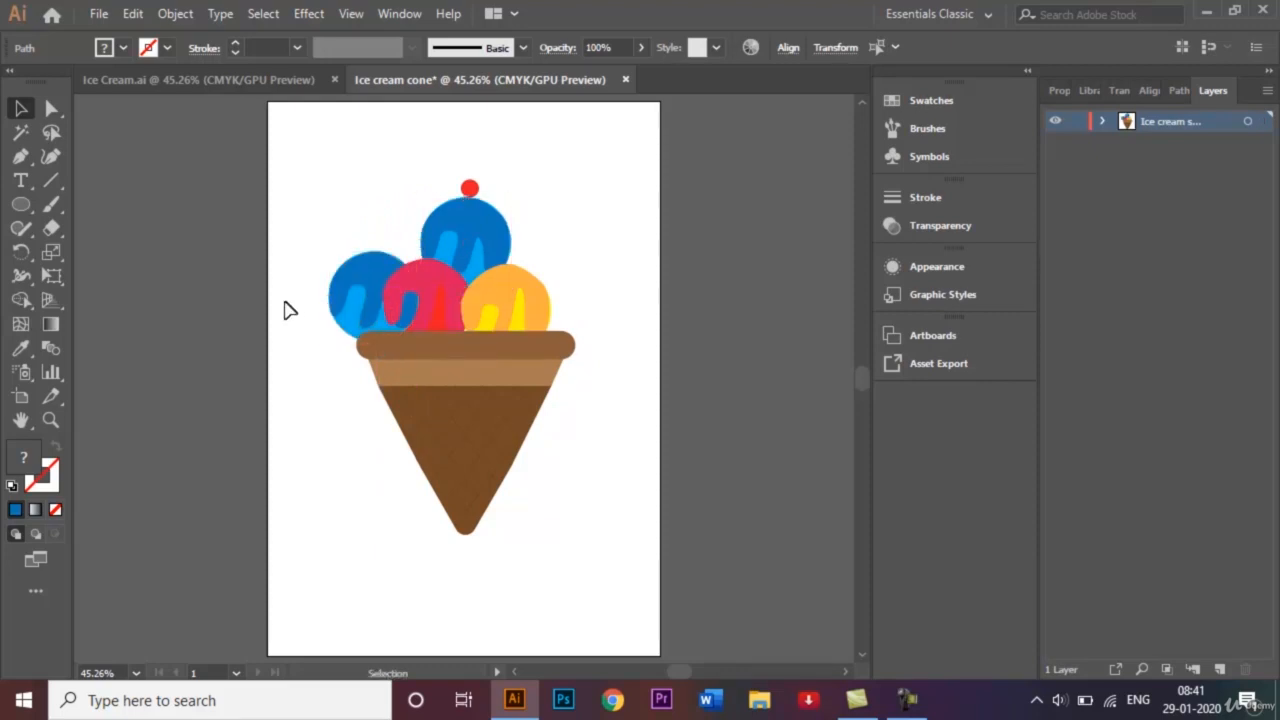
# Send the copied blue scoop with its syrup to the back, behind the red scoop and the cone's rim
pyautogui.click(436, 290)
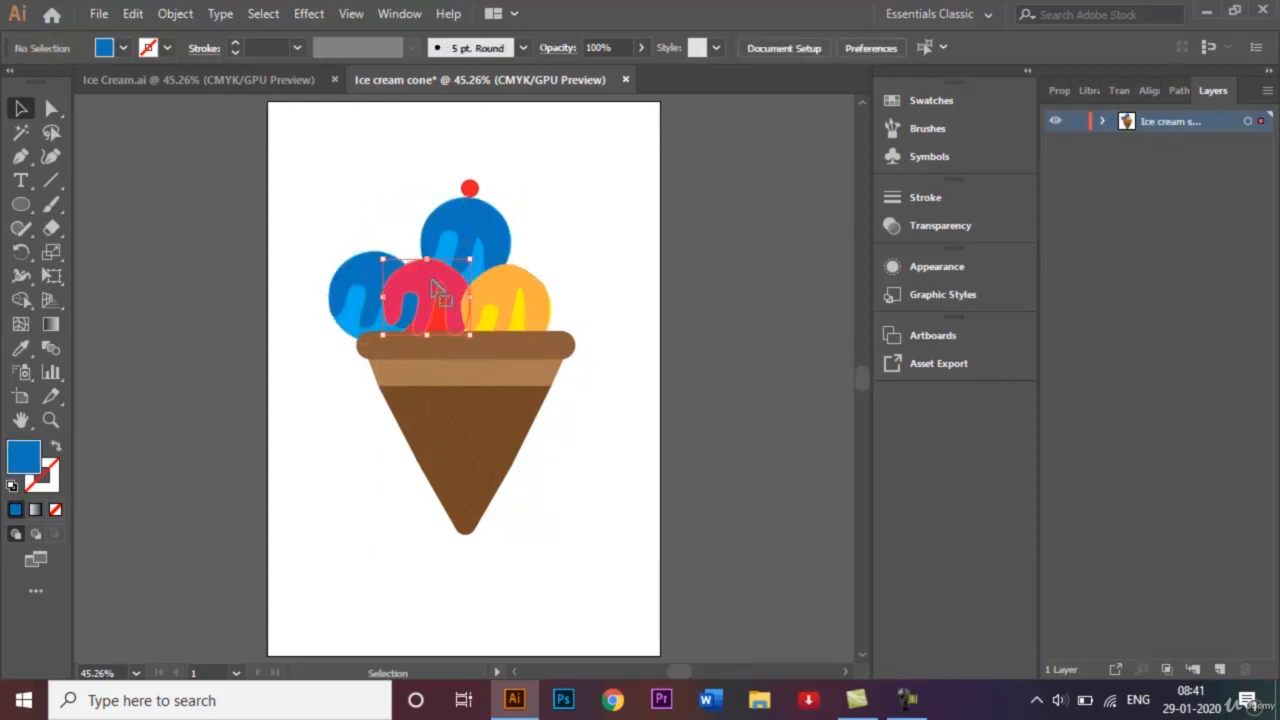
pyautogui.click(291, 277)
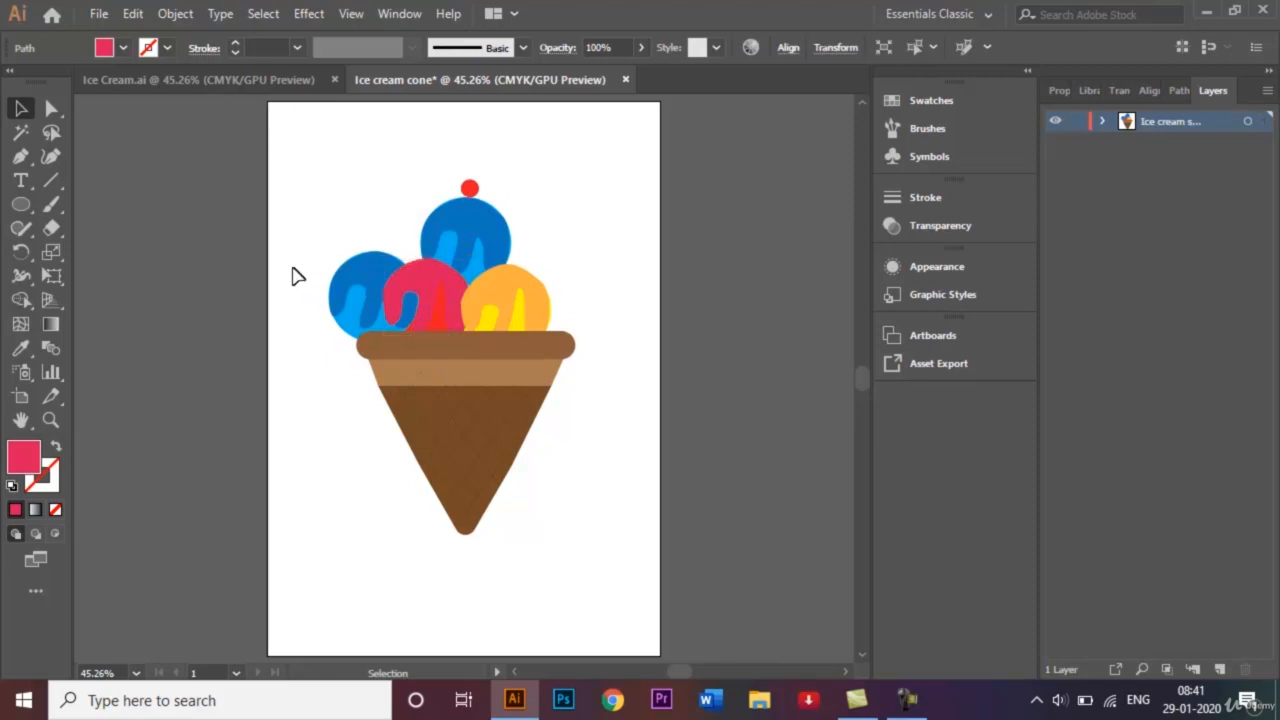
pyautogui.doubleClick(360, 280)
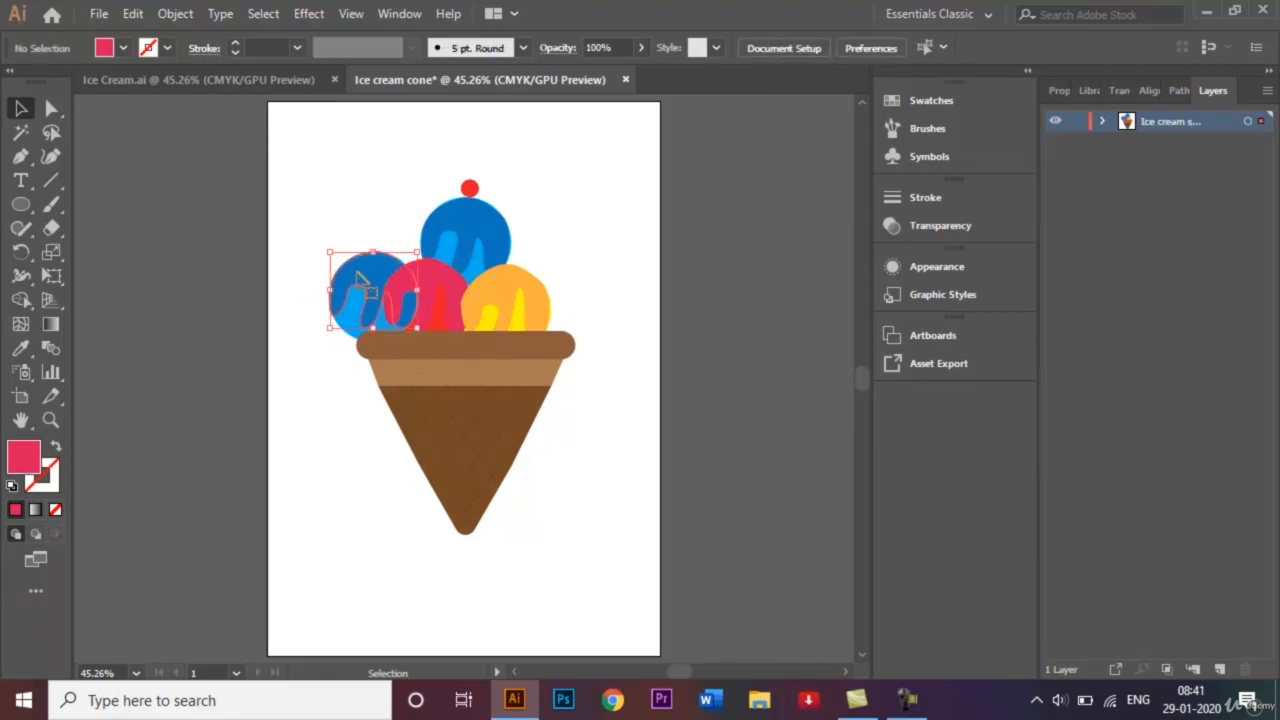
pyautogui.doubleClick(316, 398)
pyautogui.hotkey('ctrl', '=')
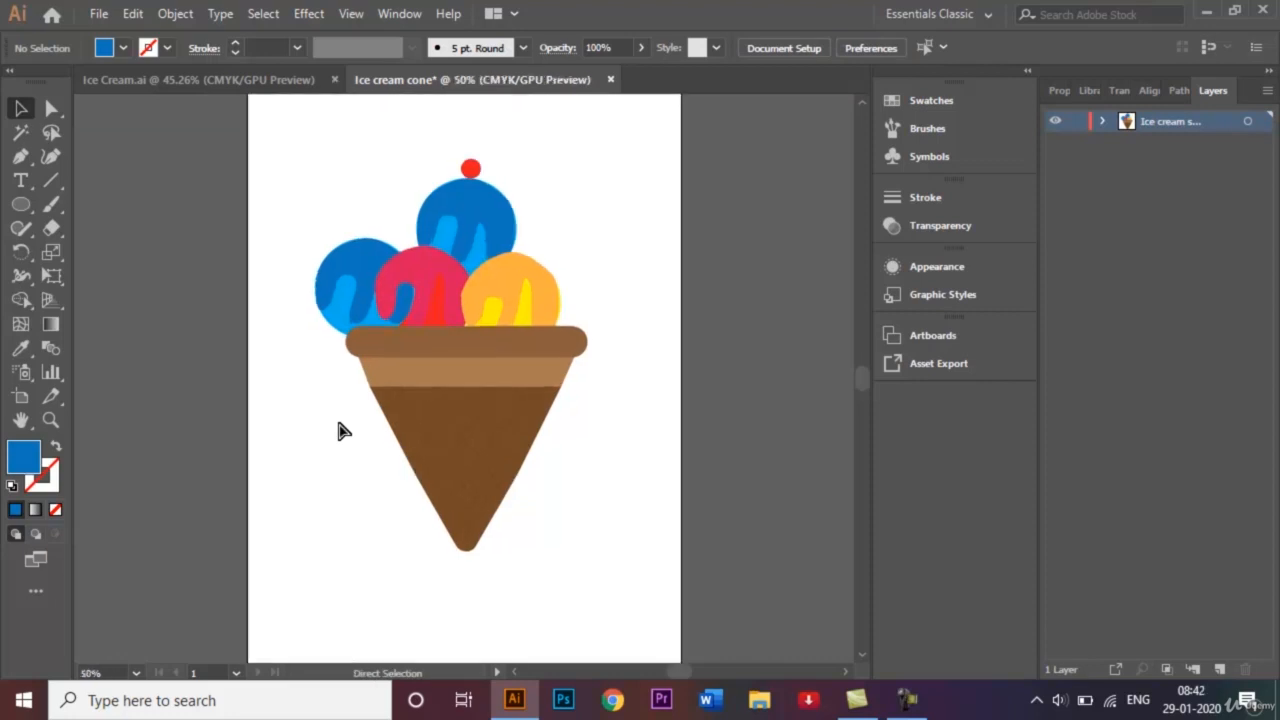
pyautogui.hotkey('ctrl', '=')
pyautogui.hotkey('ctrl', '=')
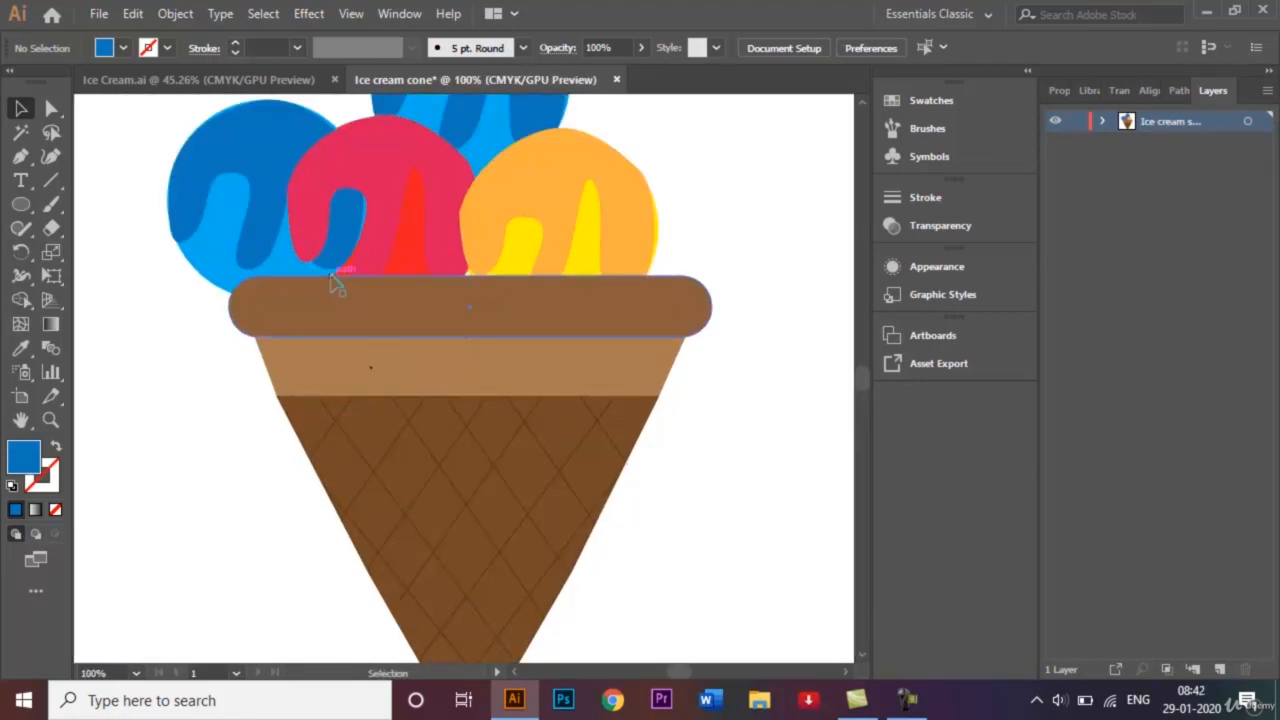
pyautogui.click(195, 215)
pyautogui.rightClick(209, 231)
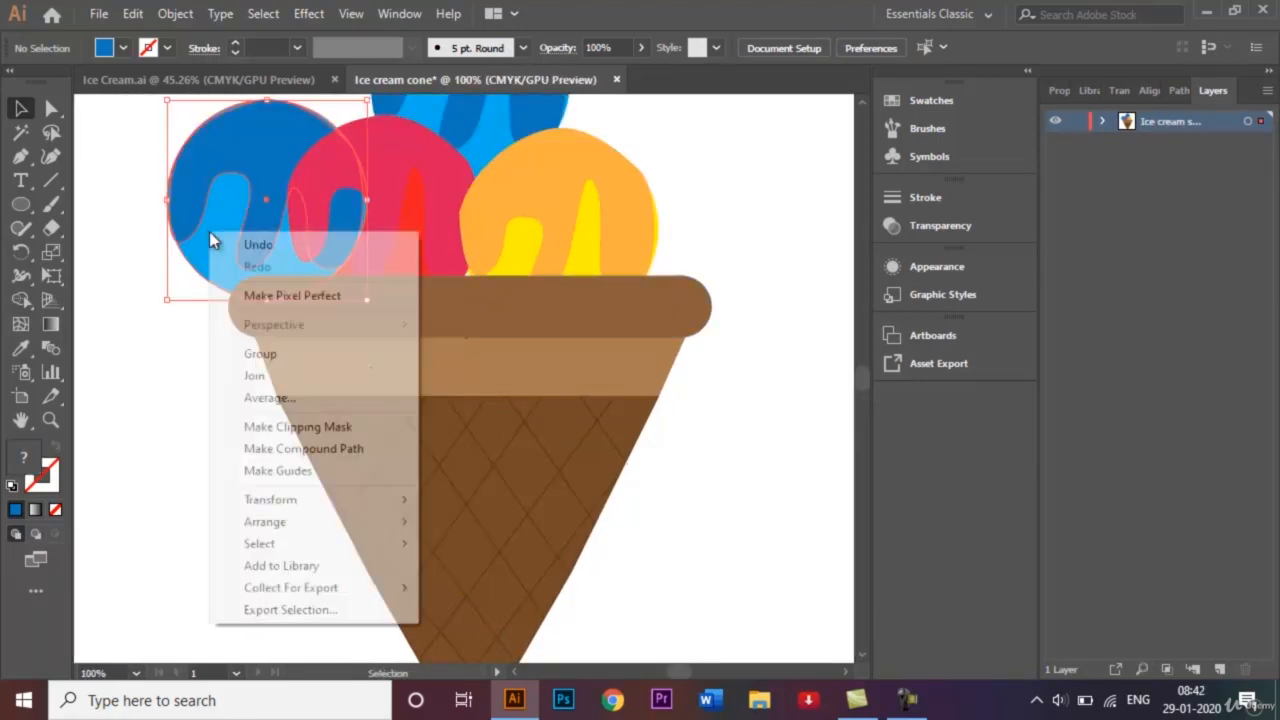
pyautogui.moveTo(350, 523)
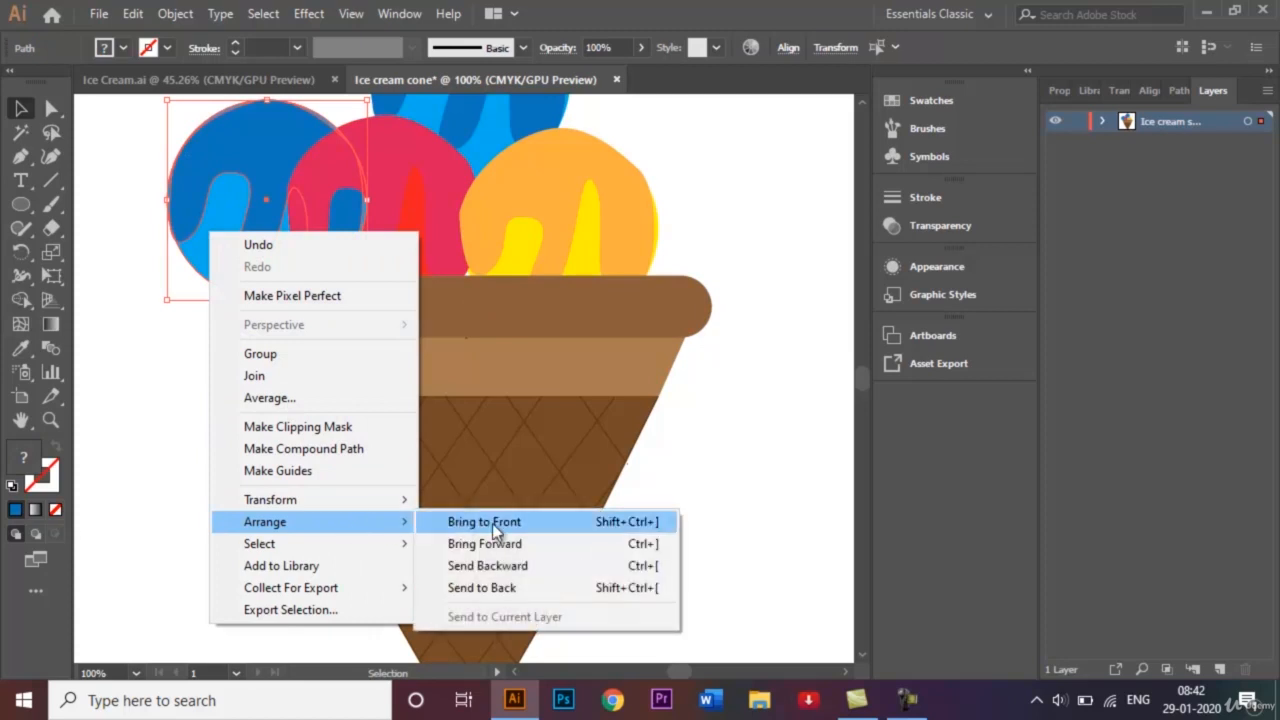
pyautogui.click(512, 588)
pyautogui.click(836, 524)
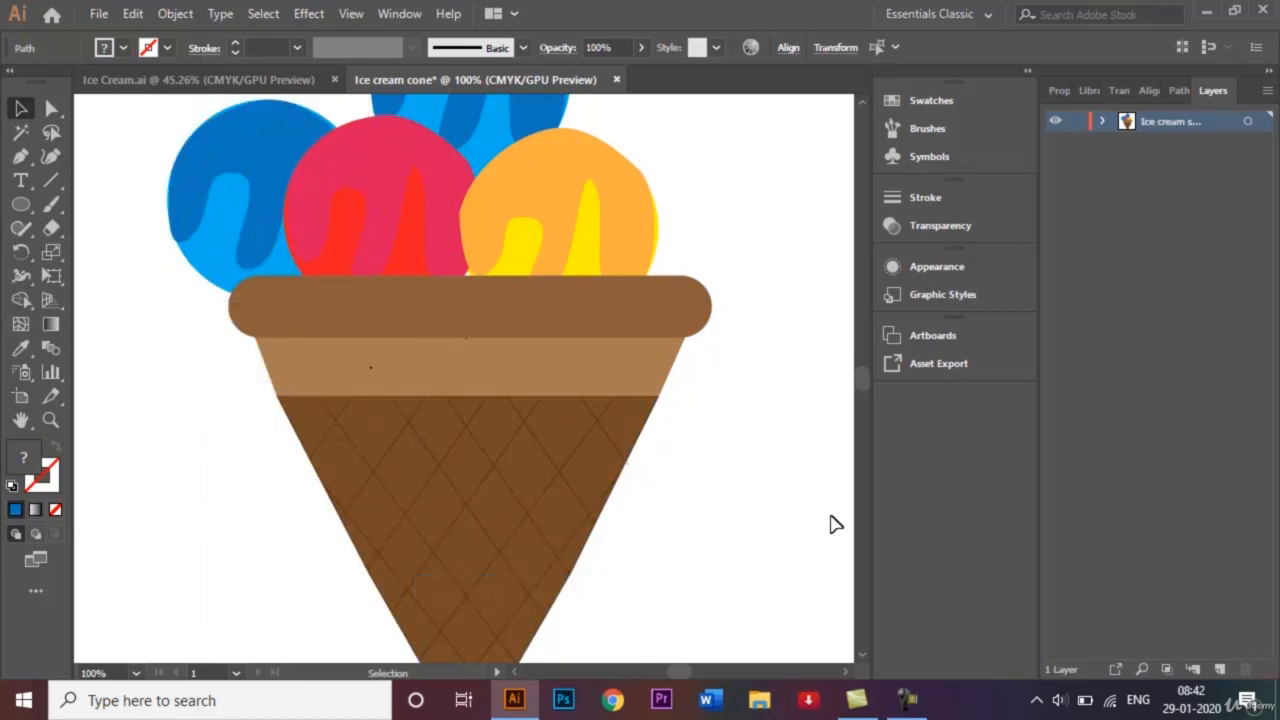
# Duplicate the yellow scoop with its orange syrup and place the copy above the lower blue and red scoops, beside the top blue scoop
pyautogui.click(860, 102)
pyautogui.click(860, 102)
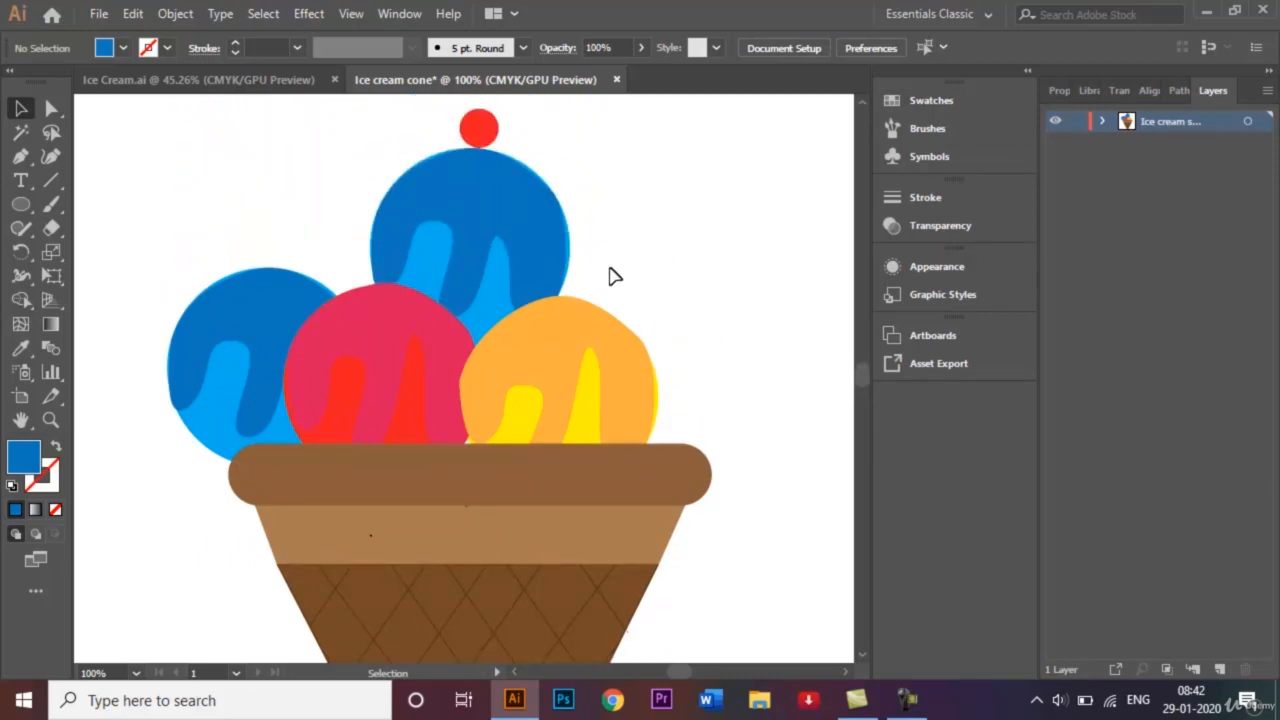
pyautogui.click(626, 420)
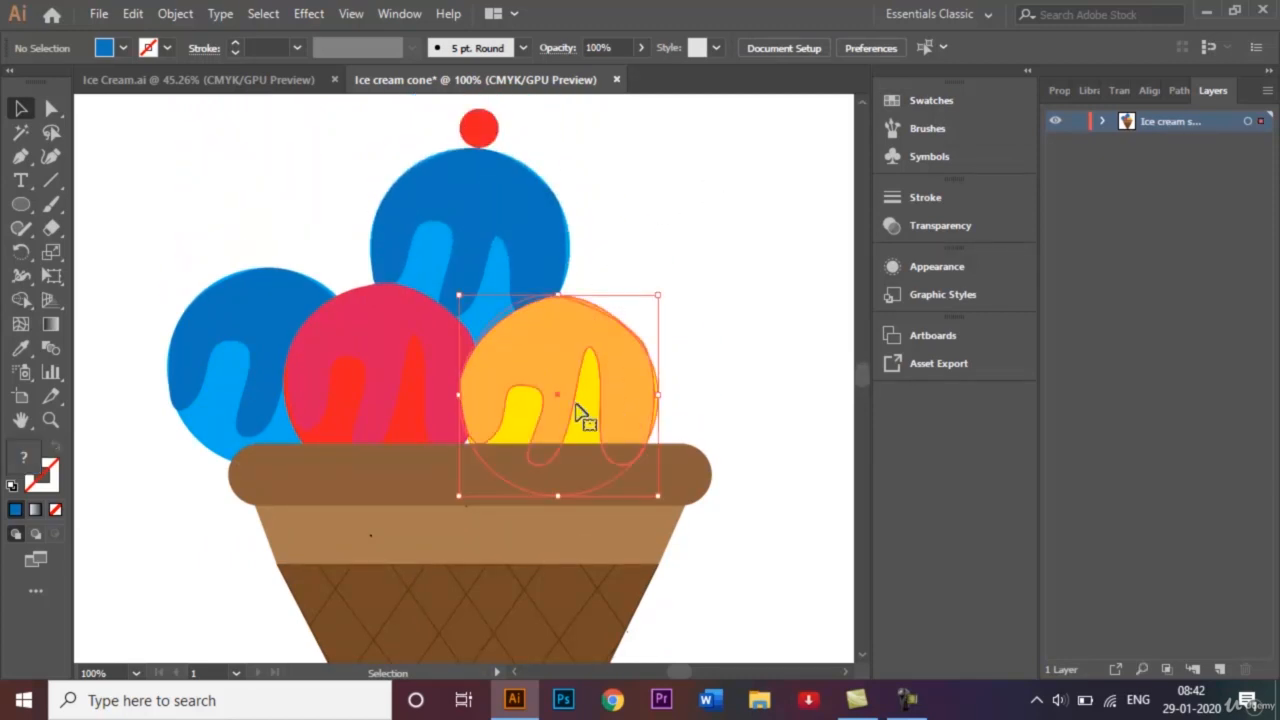
pyautogui.moveTo(560, 400); pyautogui.dragTo(336, 229)
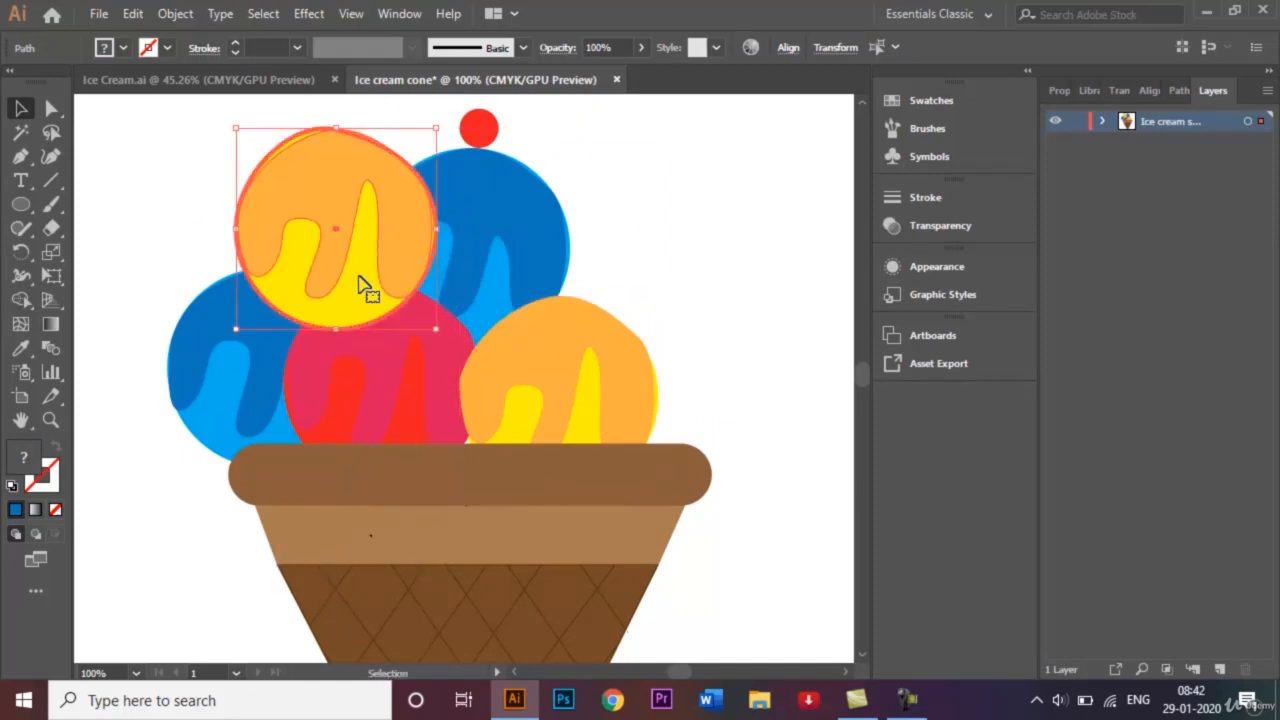
pyautogui.click(196, 178)
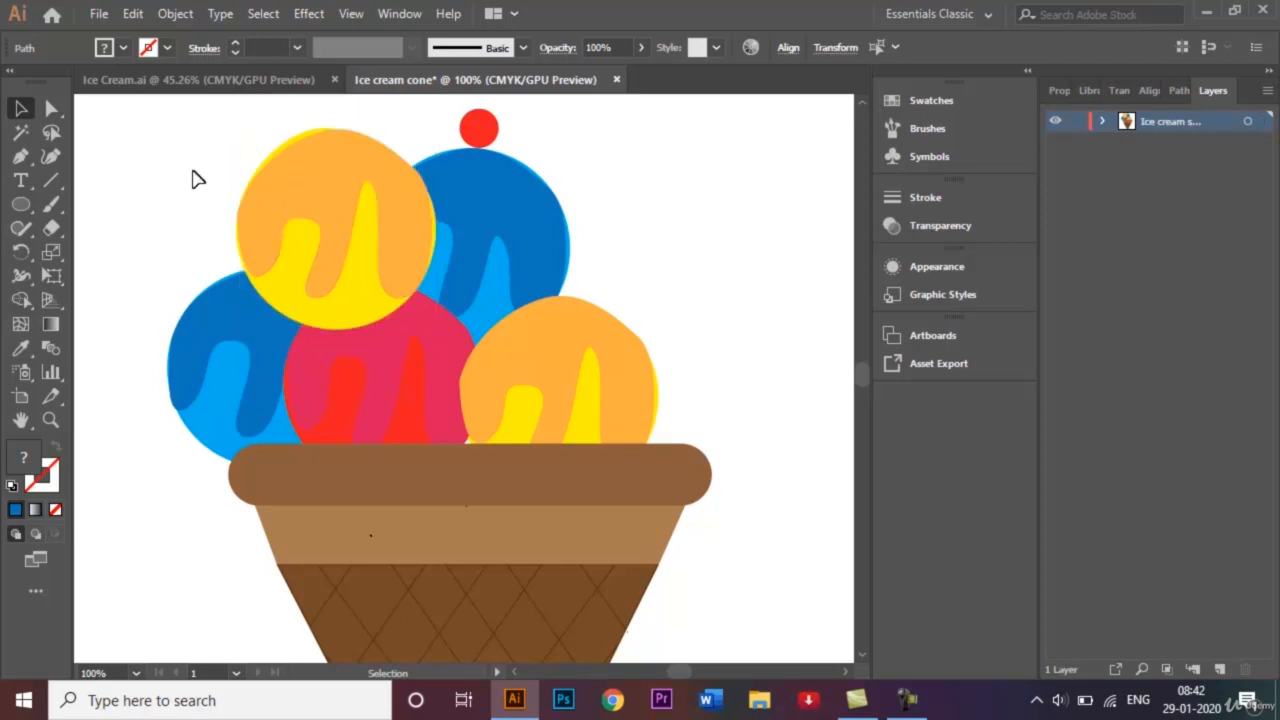
# Nudge the orange syrup on the copied yellow scoop slightly up and to the left
pyautogui.click(352, 192)
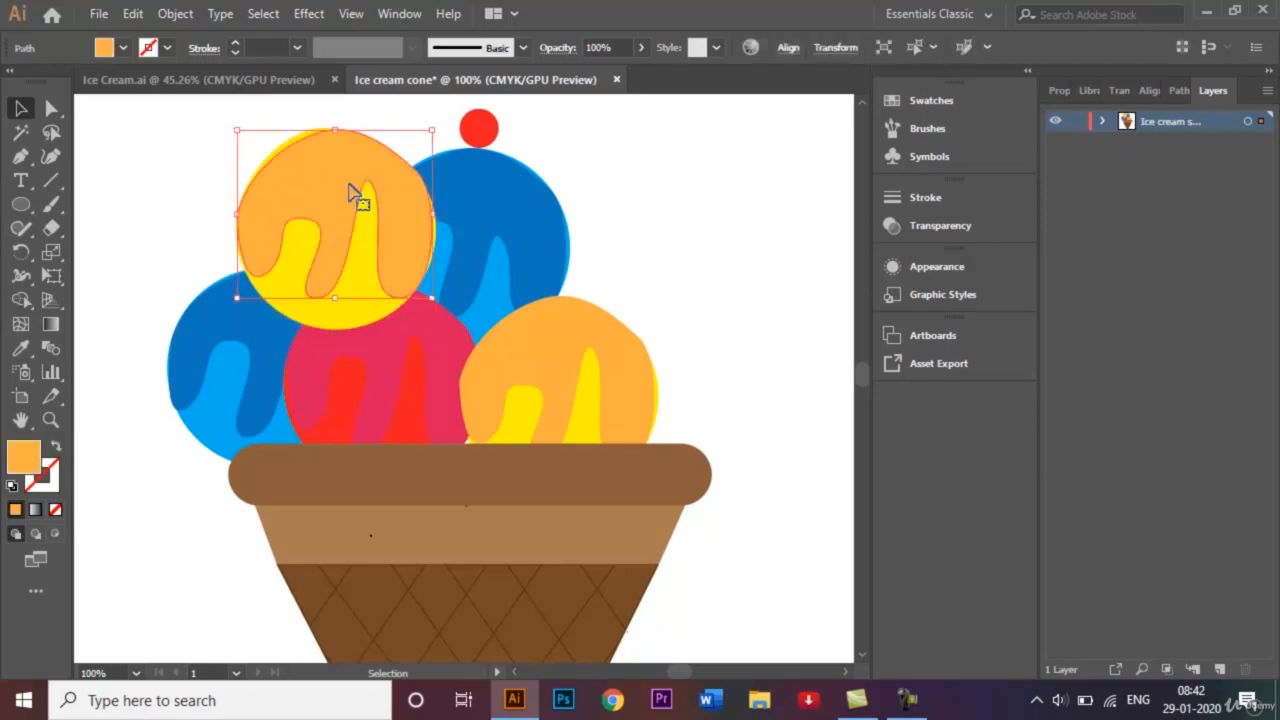
pyautogui.press('Up')
pyautogui.press('Up')
pyautogui.press('Up')
pyautogui.press('Up')
pyautogui.press('Left')
pyautogui.press('Left')
pyautogui.press('Left')
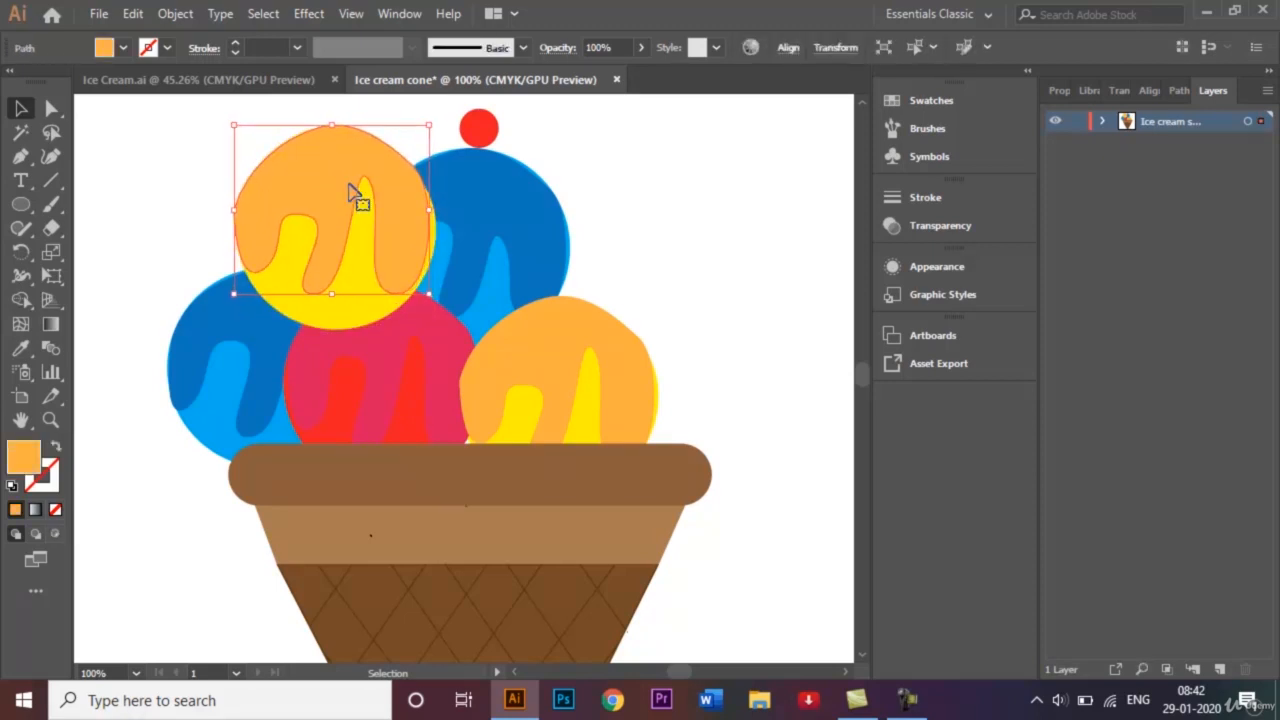
# Select the copied yellow scoop together with its syrup and send both to the back, behind the blue and red scoops
pyautogui.keyDown('shift'); pyautogui.click(337, 313); pyautogui.keyUp('shift')
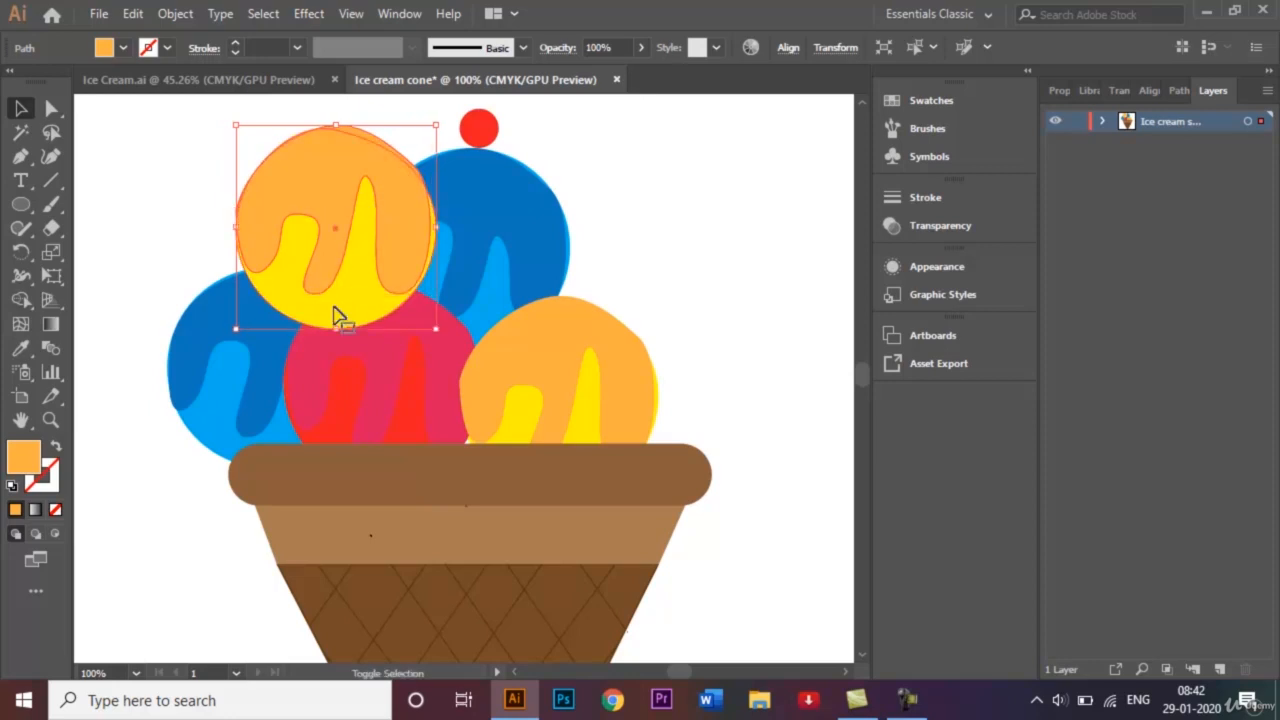
pyautogui.rightClick(337, 313)
pyautogui.moveTo(509, 580)
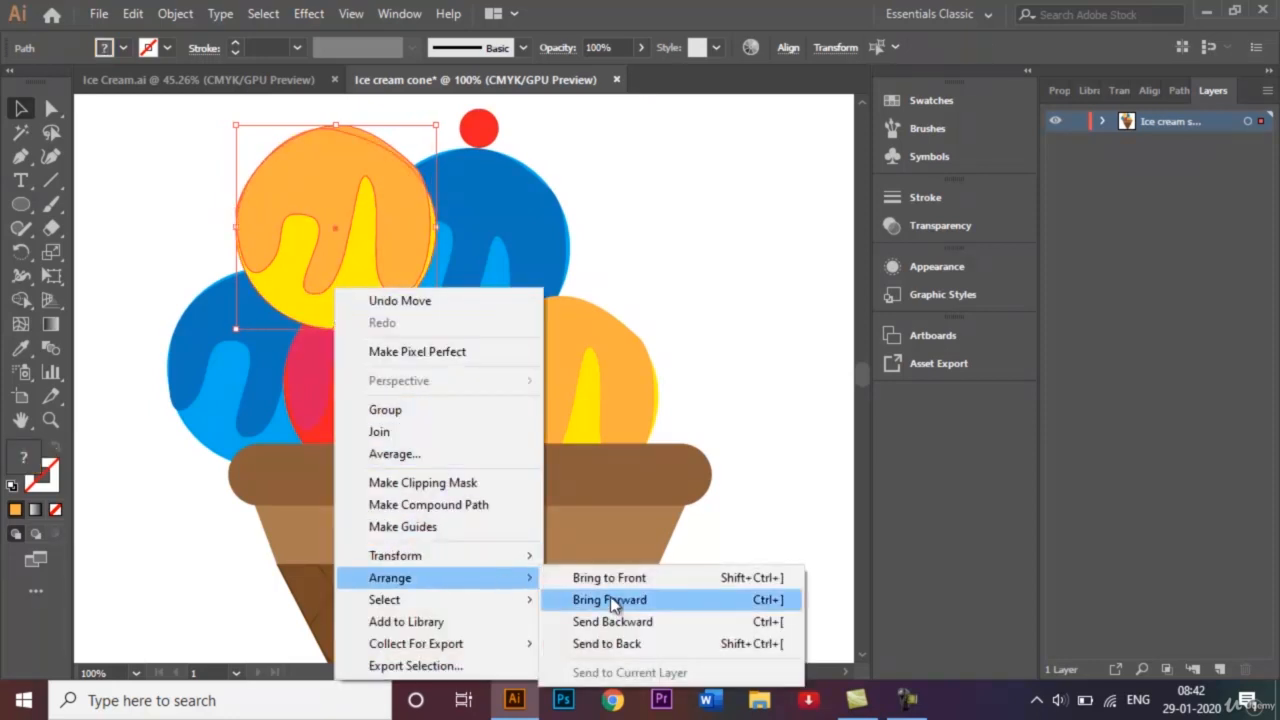
pyautogui.click(648, 645)
pyautogui.click(720, 352)
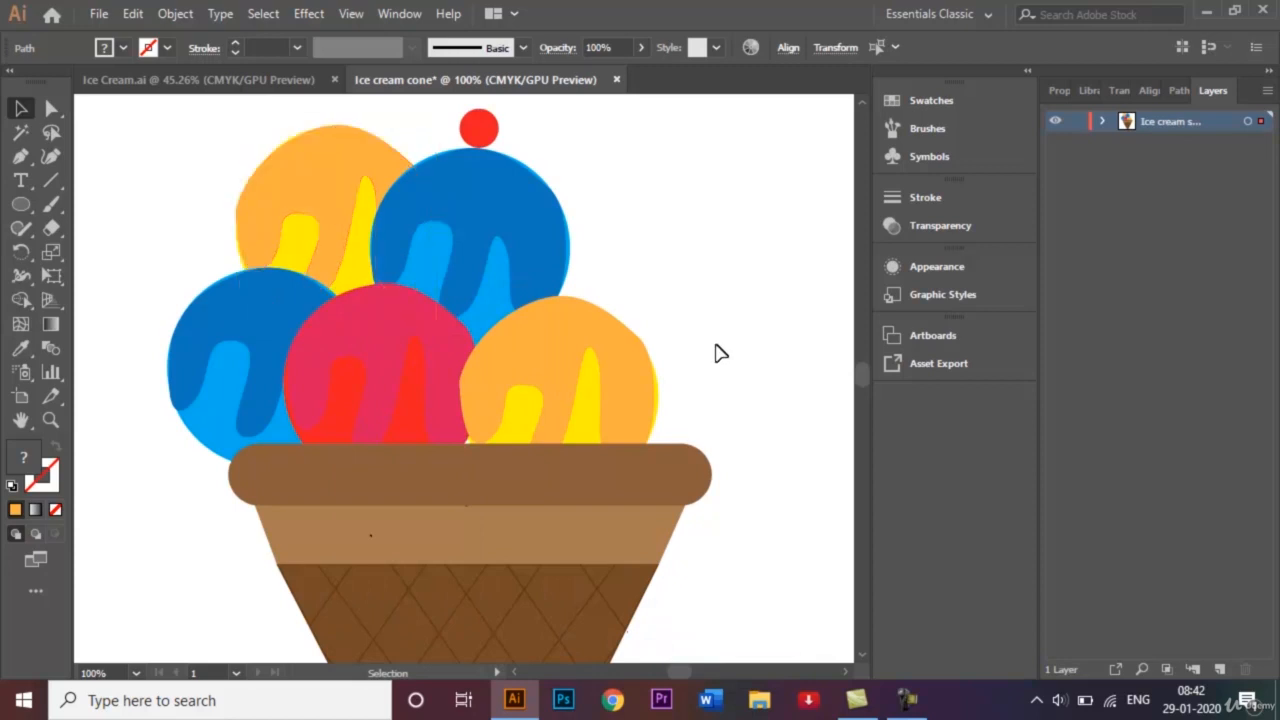
# Duplicate the red scoop with its syrup, place the copy to the right of the top blue scoop, and send it to the back
pyautogui.click(386, 318)
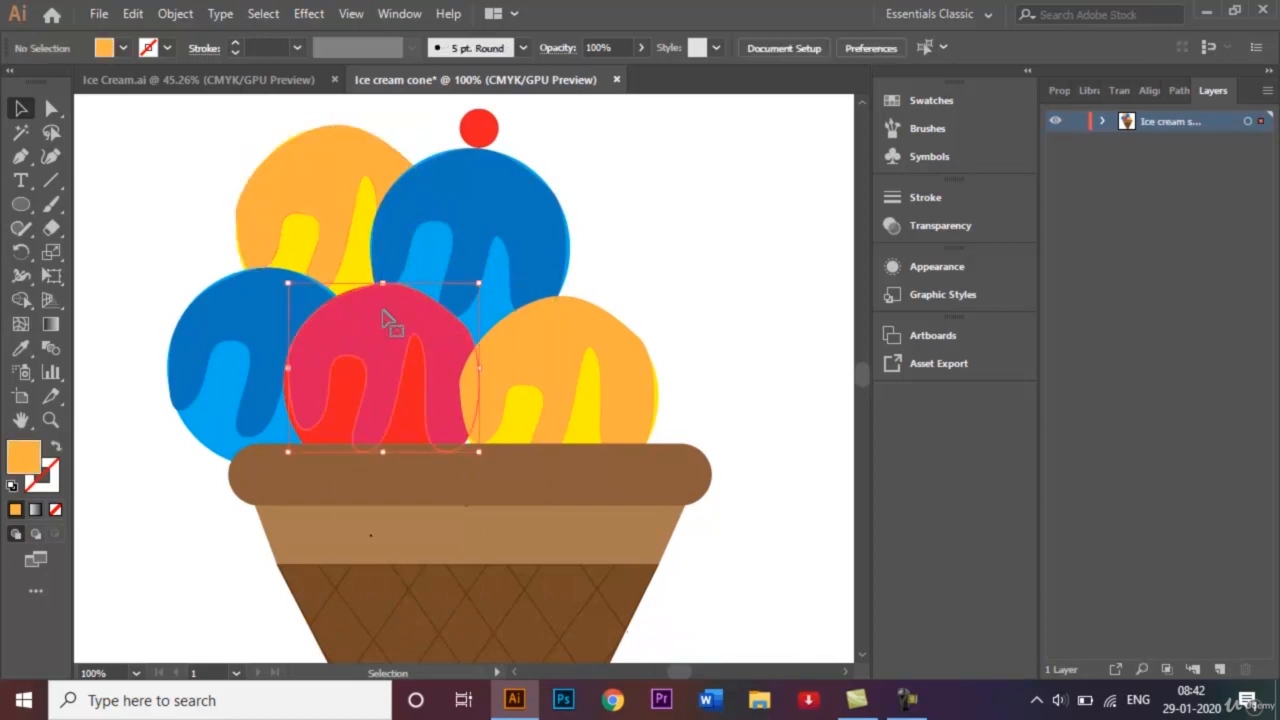
pyautogui.keyDown('shift'); pyautogui.click(408, 412); pyautogui.keyUp('shift')
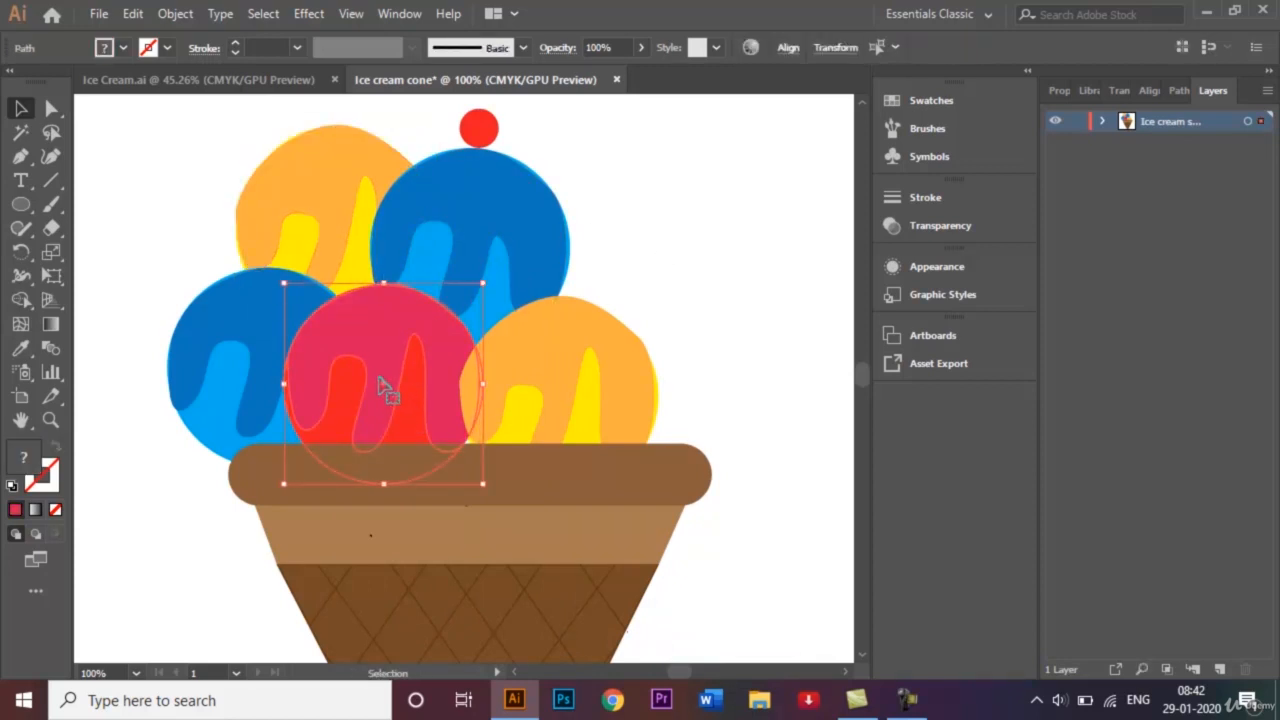
pyautogui.press('a')
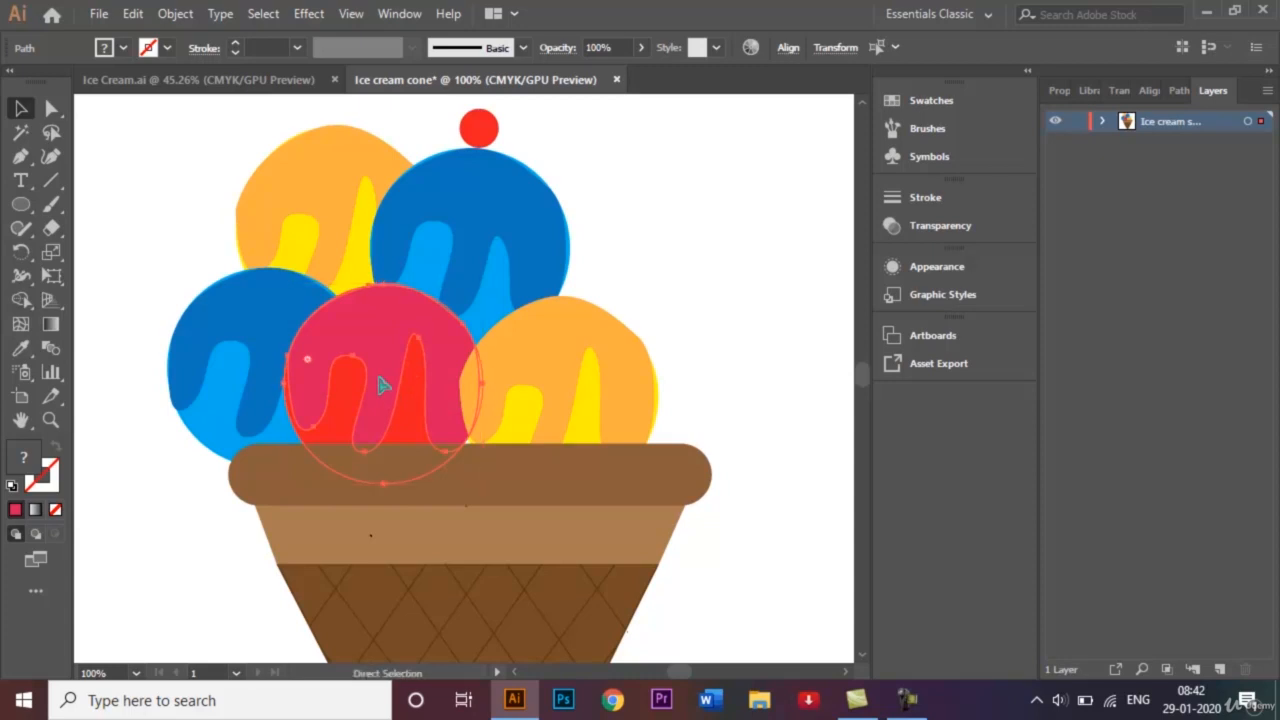
pyautogui.hotkey('ctrl', 'v')
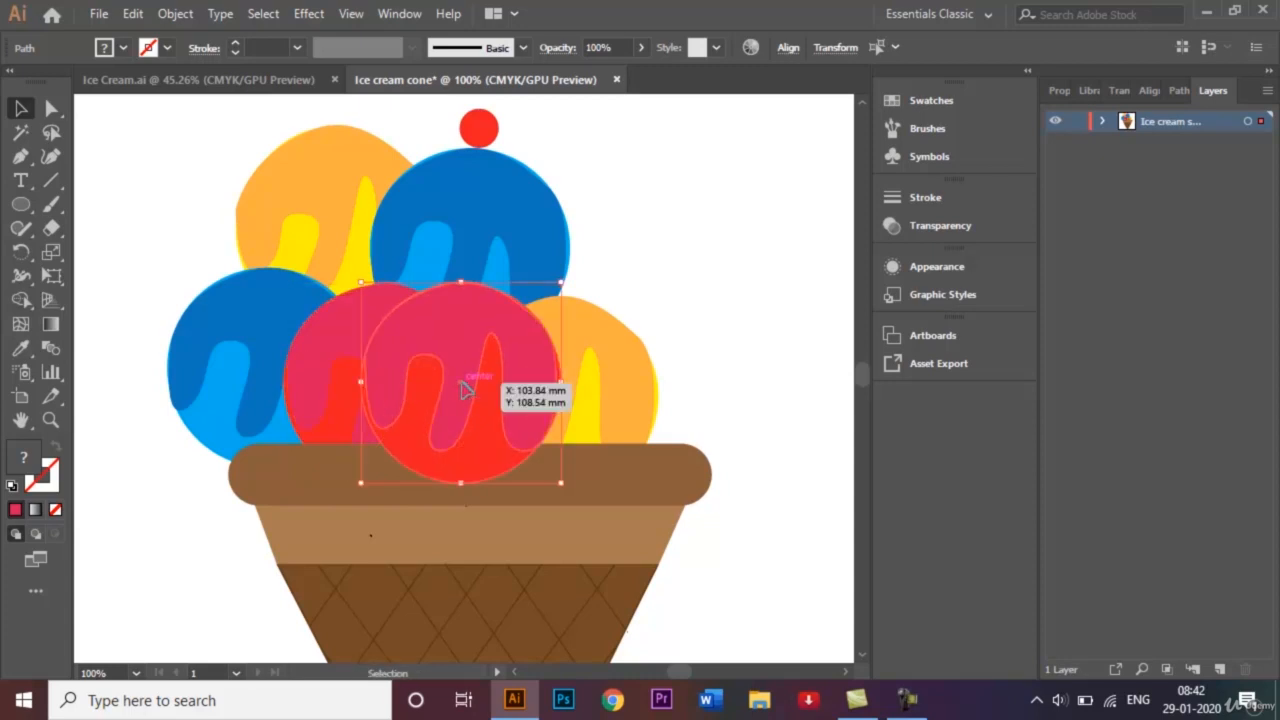
pyautogui.moveTo(463, 388); pyautogui.dragTo(634, 262)
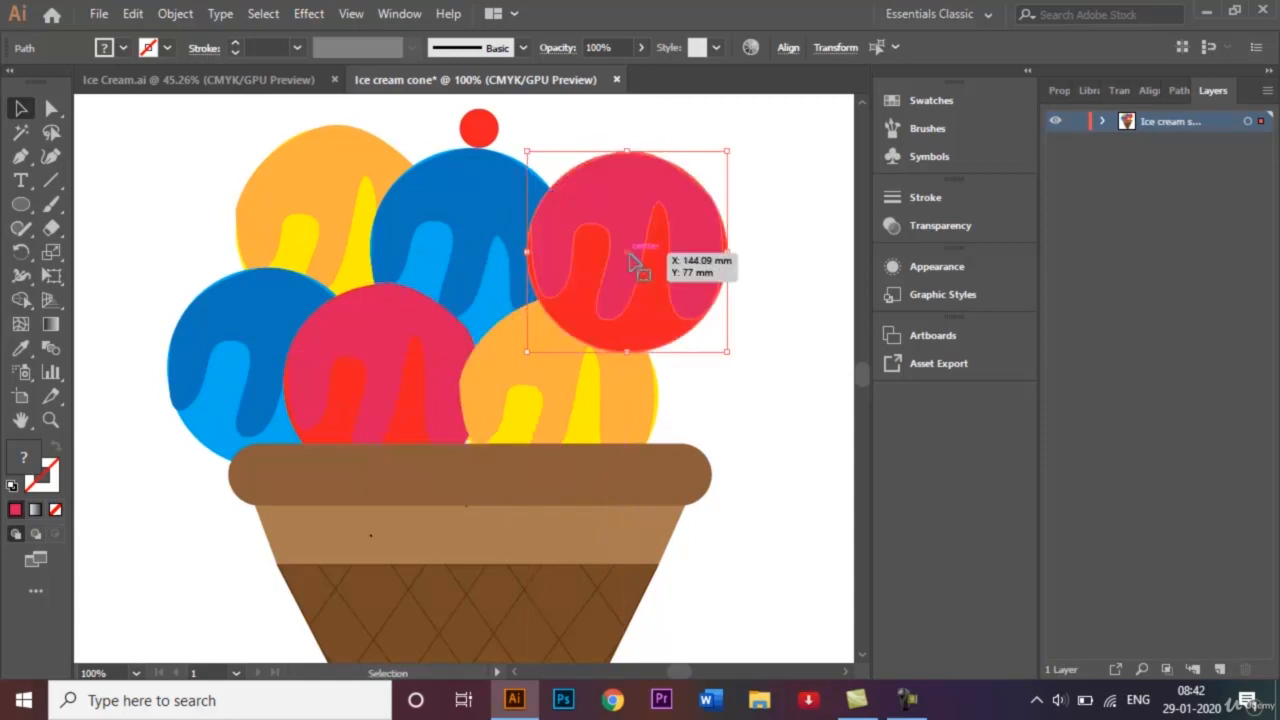
pyautogui.rightClick(647, 303)
pyautogui.moveTo(796, 580)
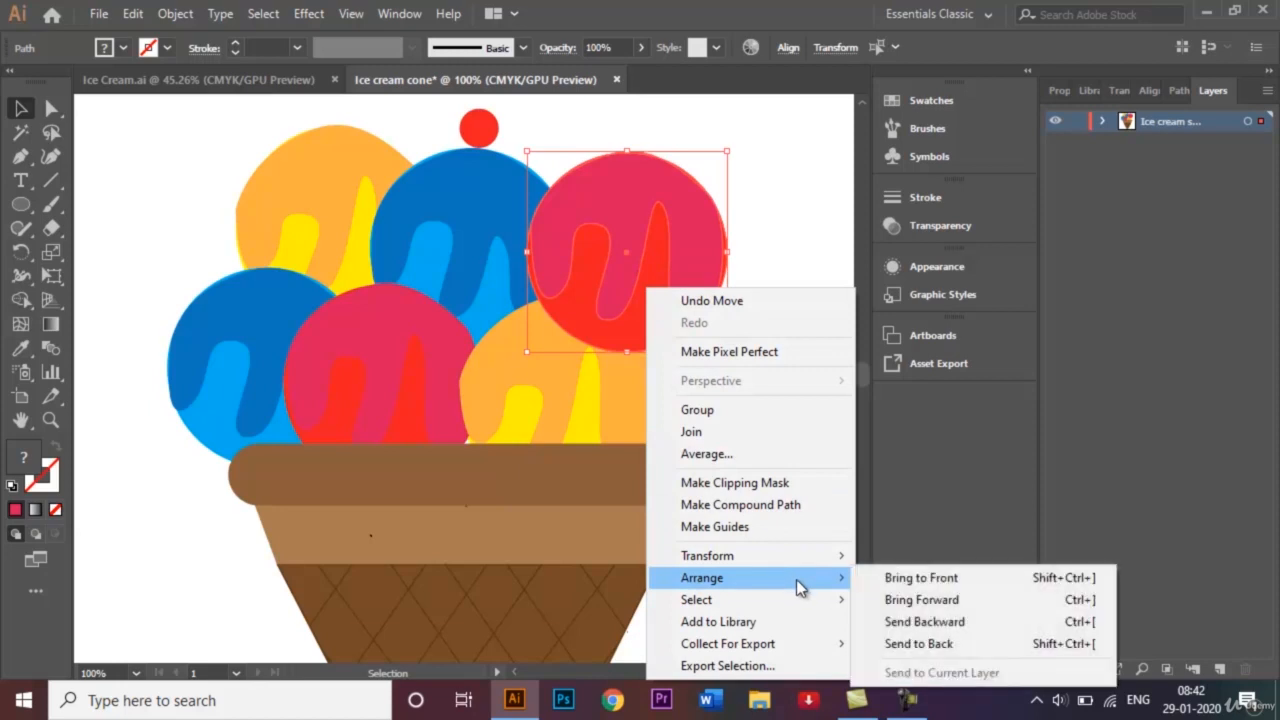
pyautogui.click(973, 643)
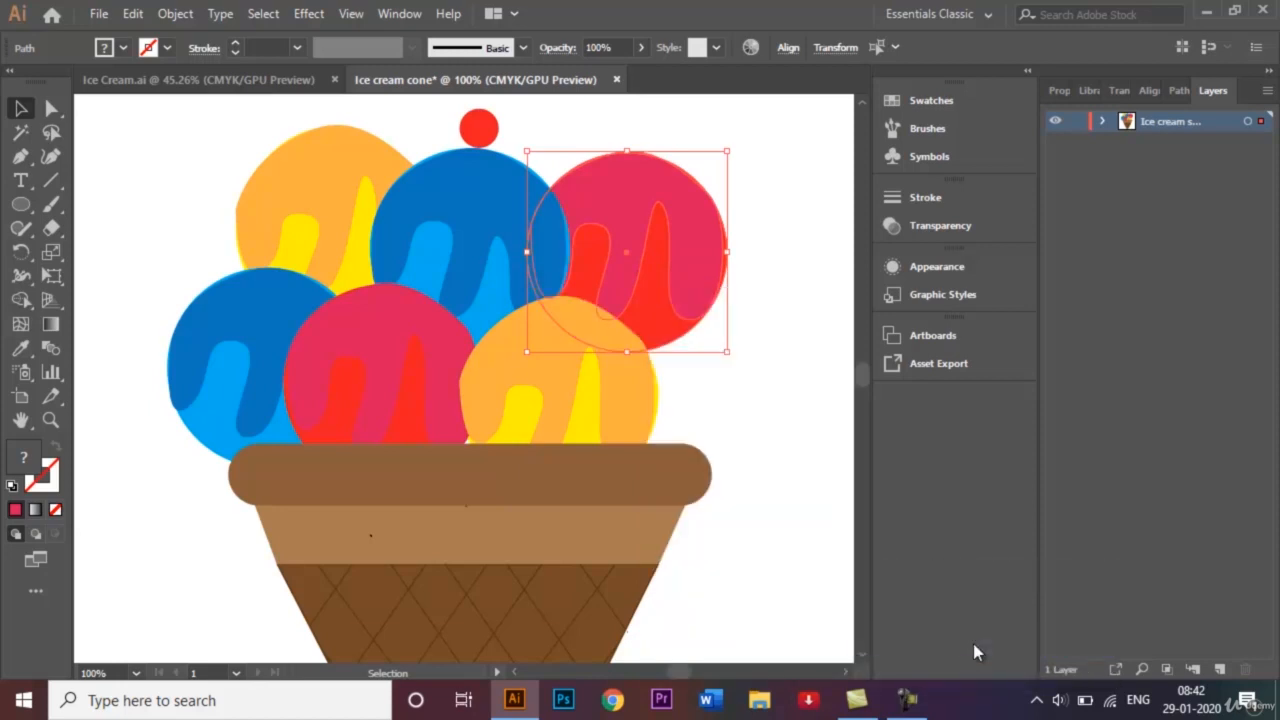
pyautogui.click(708, 403)
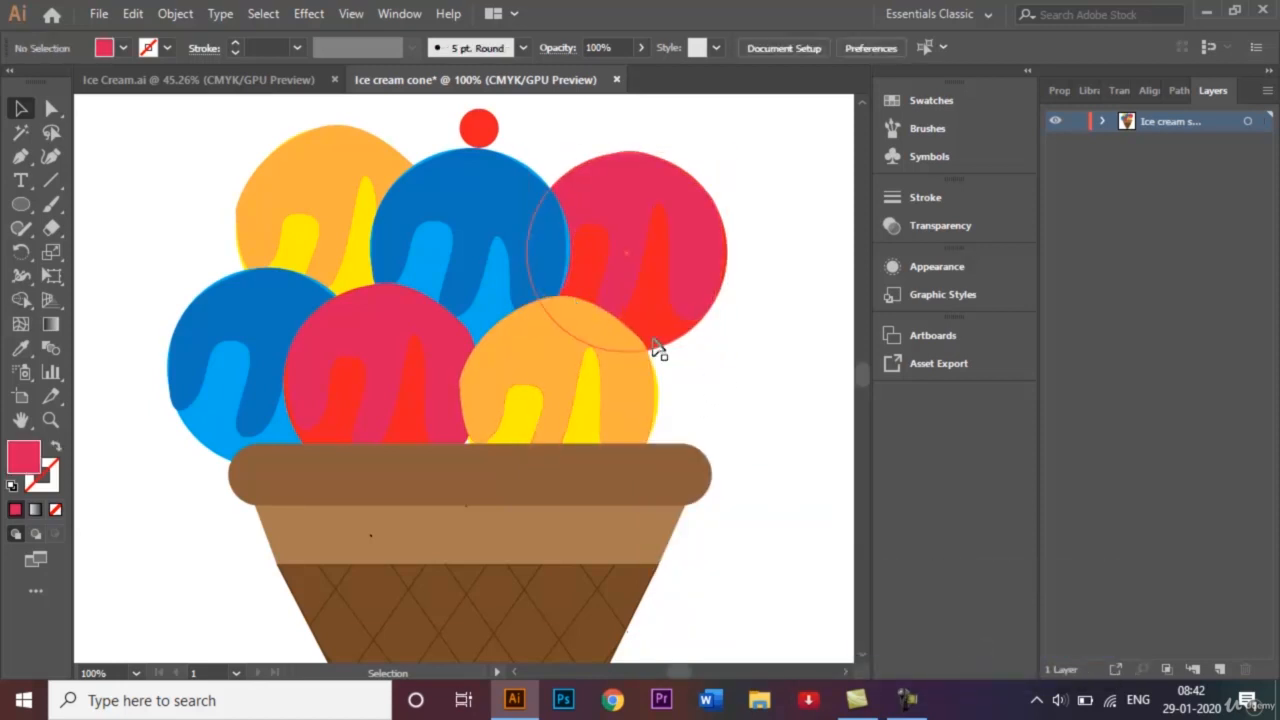
# Duplicate the upper red scoop with its syrup, place the copy beside the lower yellow scoop, and send it to the back
pyautogui.click(665, 206)
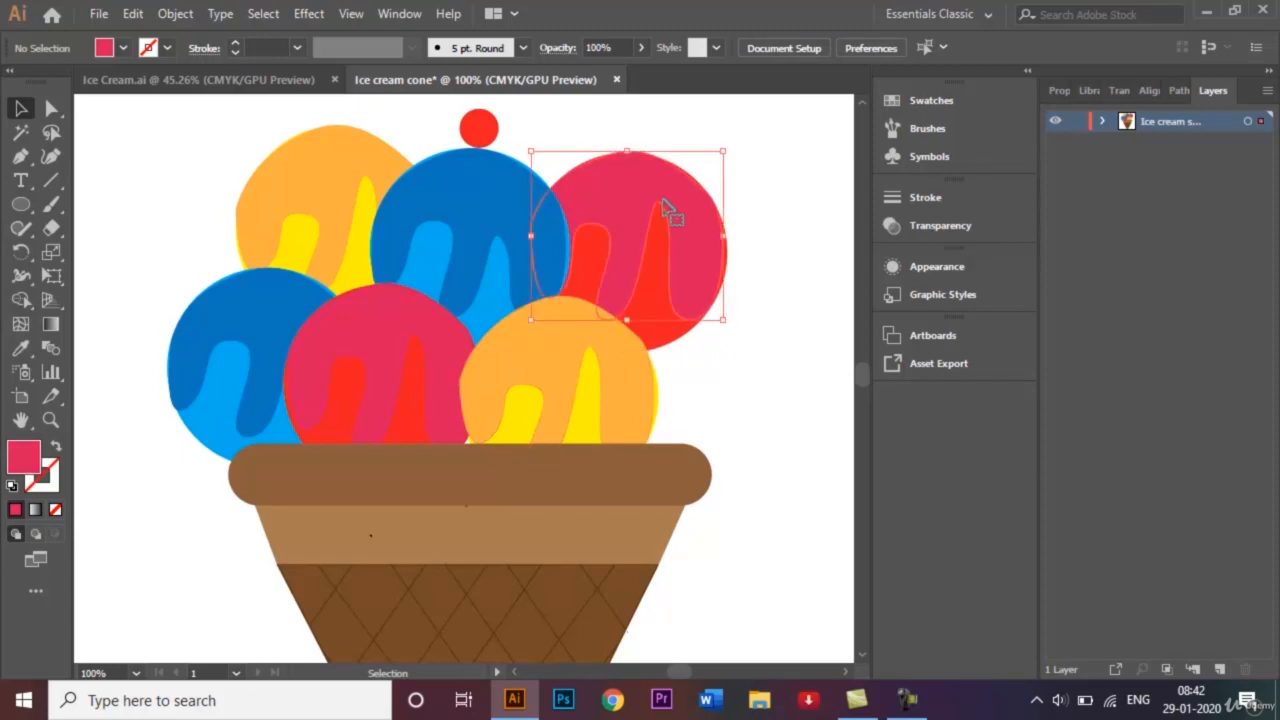
pyautogui.click(674, 334)
pyautogui.keyDown('shift'); pyautogui.click(677, 342); pyautogui.keyUp('shift')
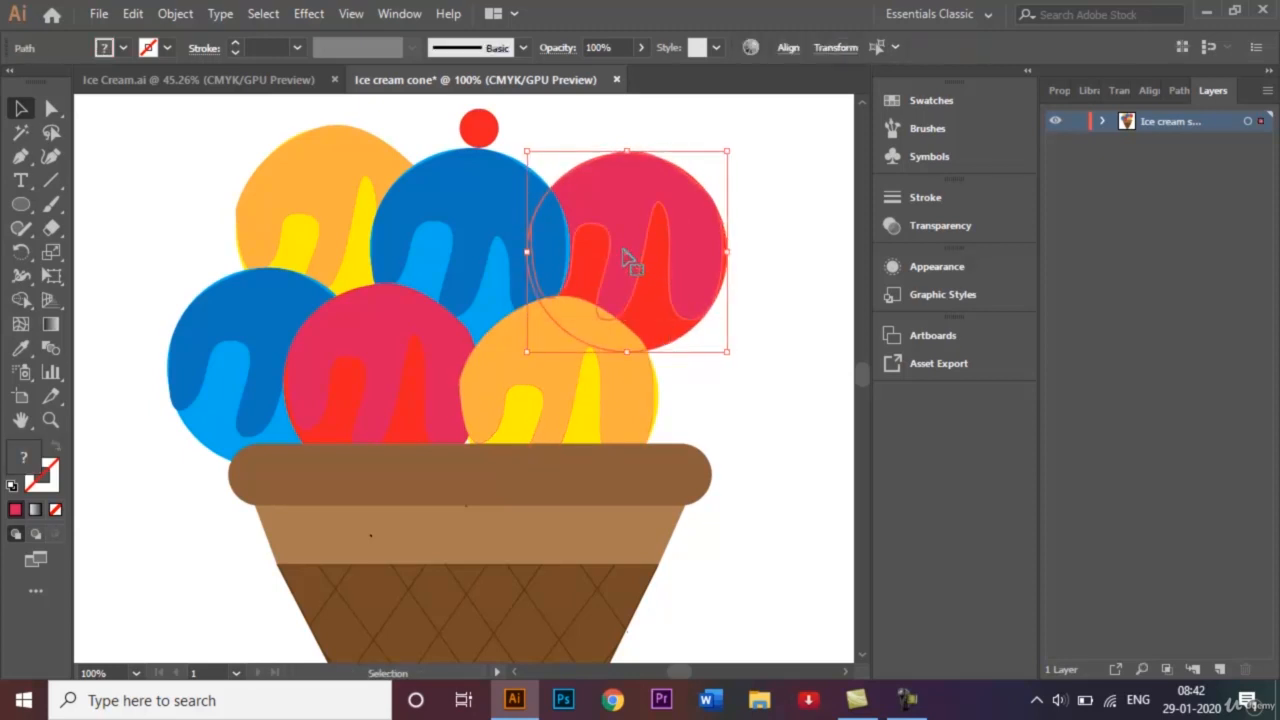
pyautogui.press('a')
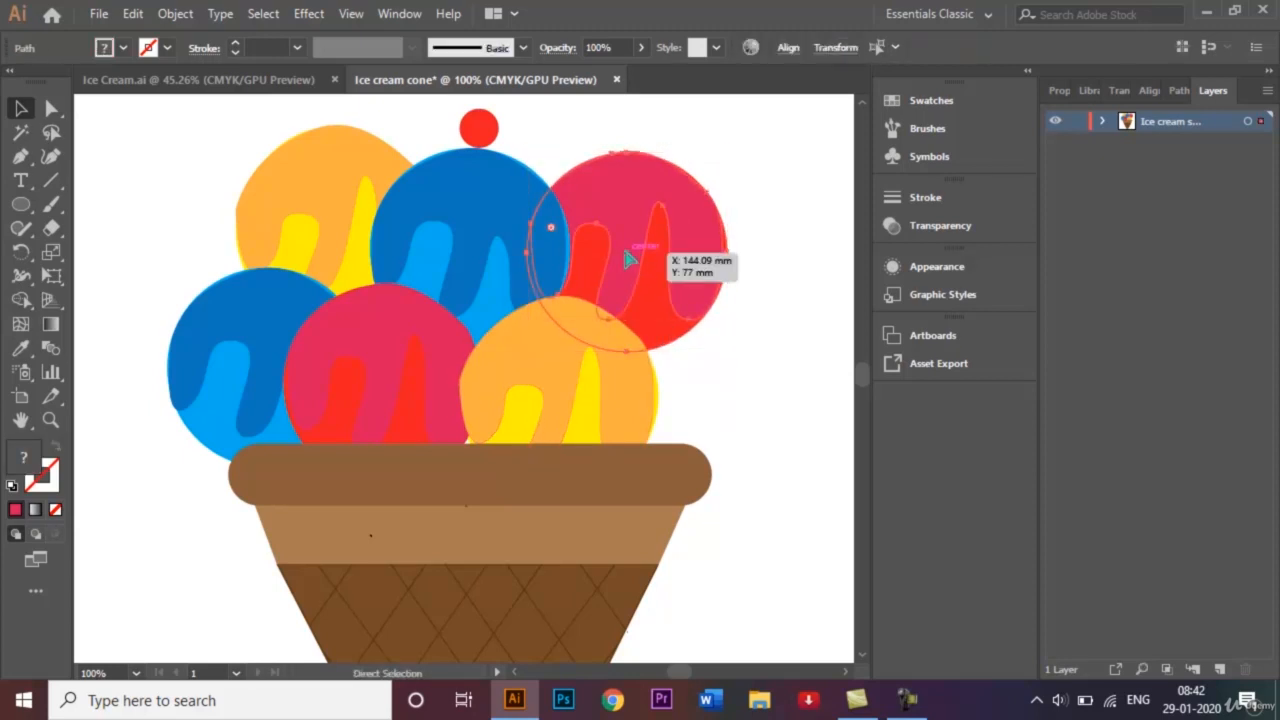
pyautogui.hotkey('ctrl', 'v')
pyautogui.moveTo(460, 390); pyautogui.dragTo(660, 388)
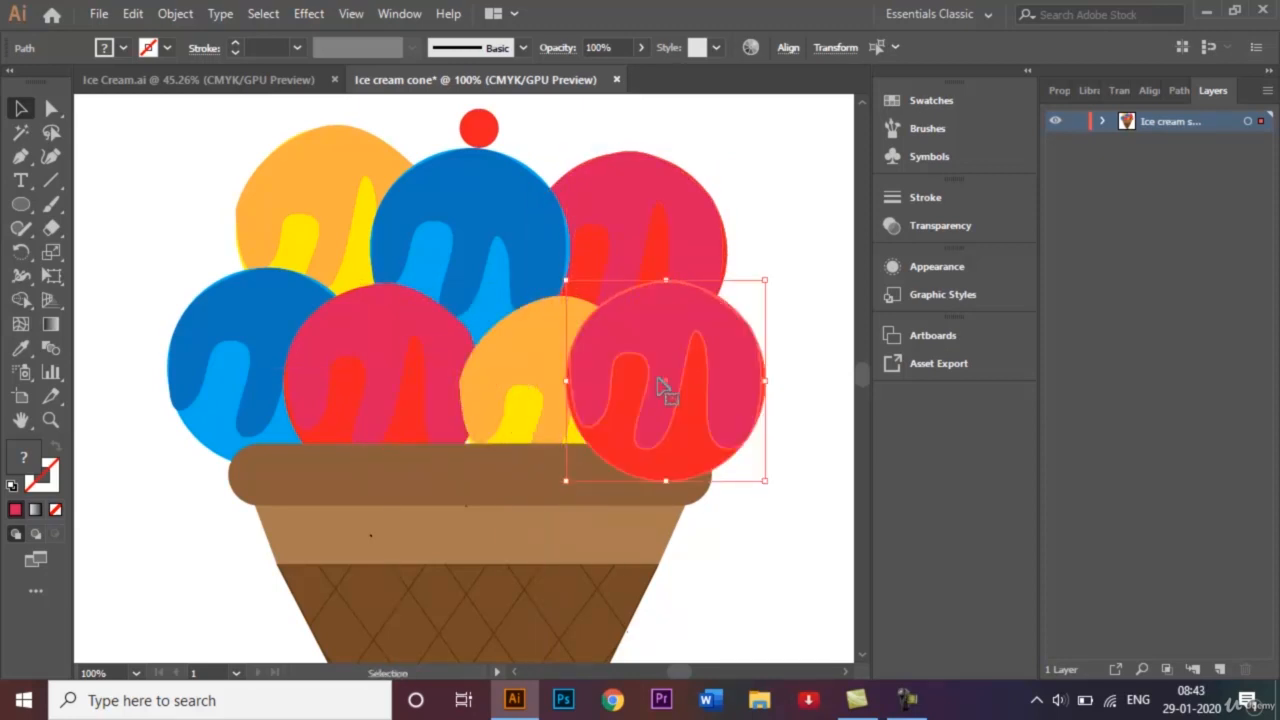
pyautogui.rightClick(685, 423)
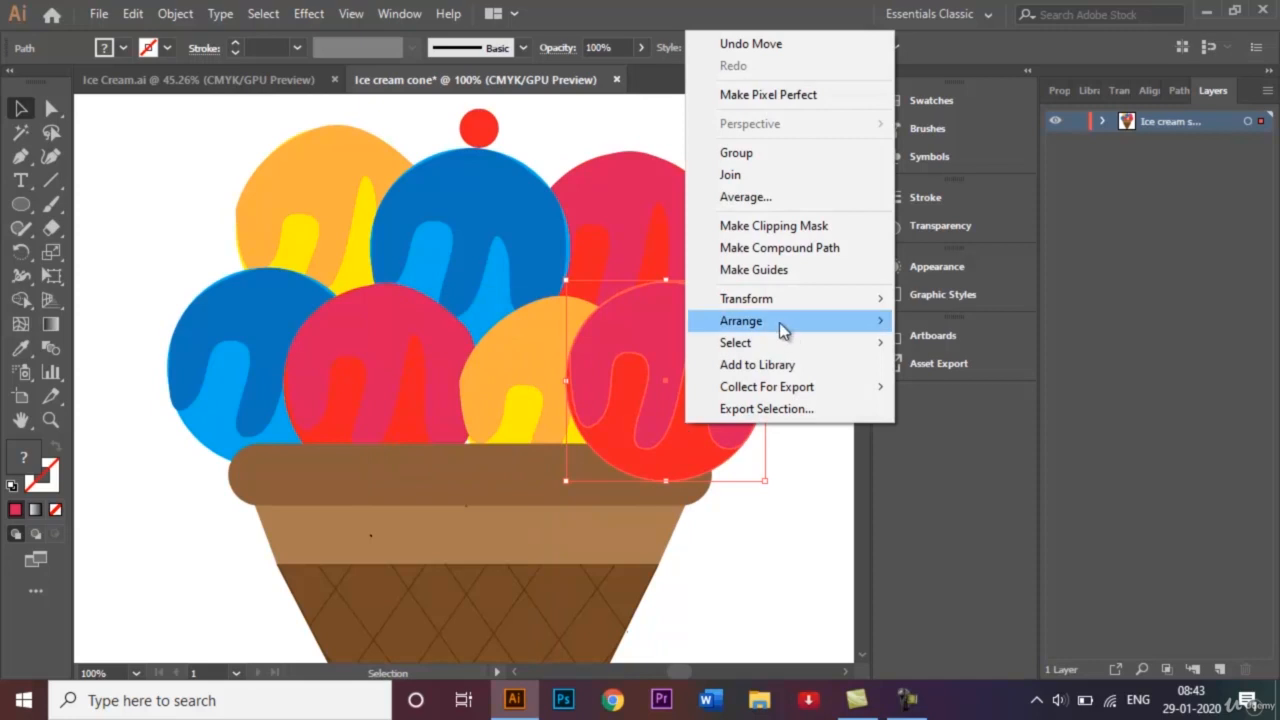
pyautogui.moveTo(783, 331)
pyautogui.click(977, 386)
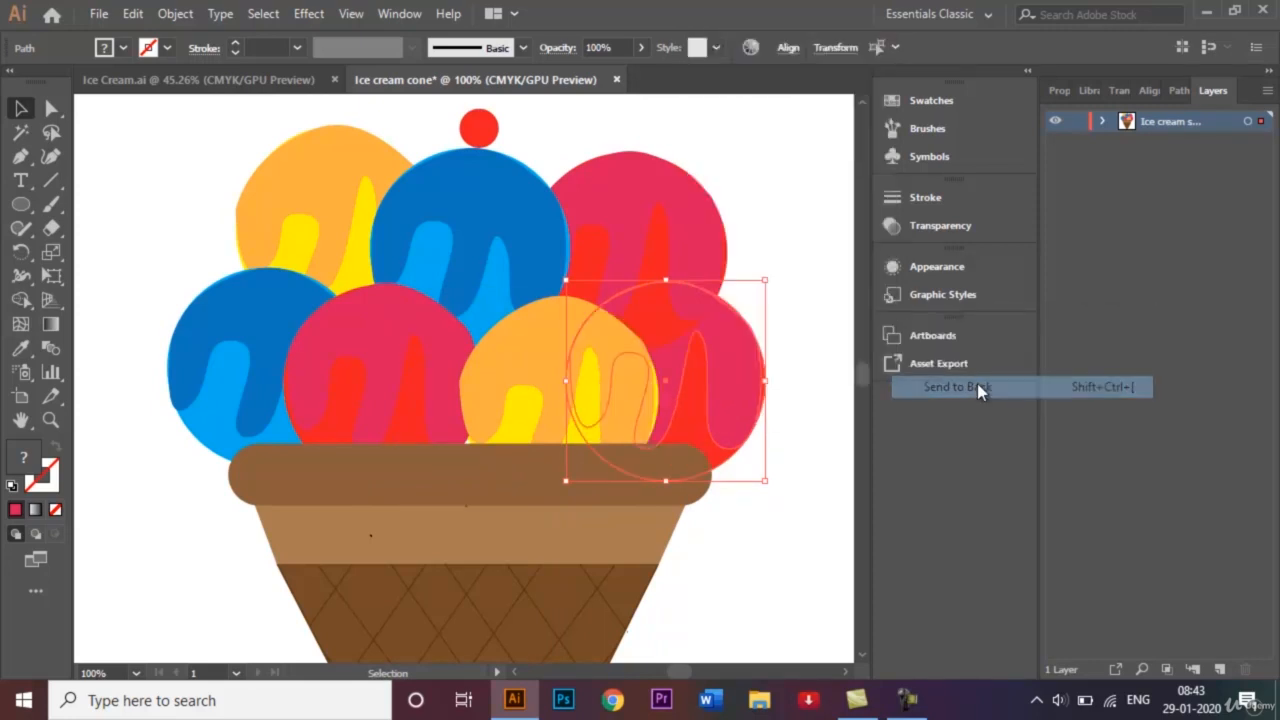
pyautogui.click(814, 400)
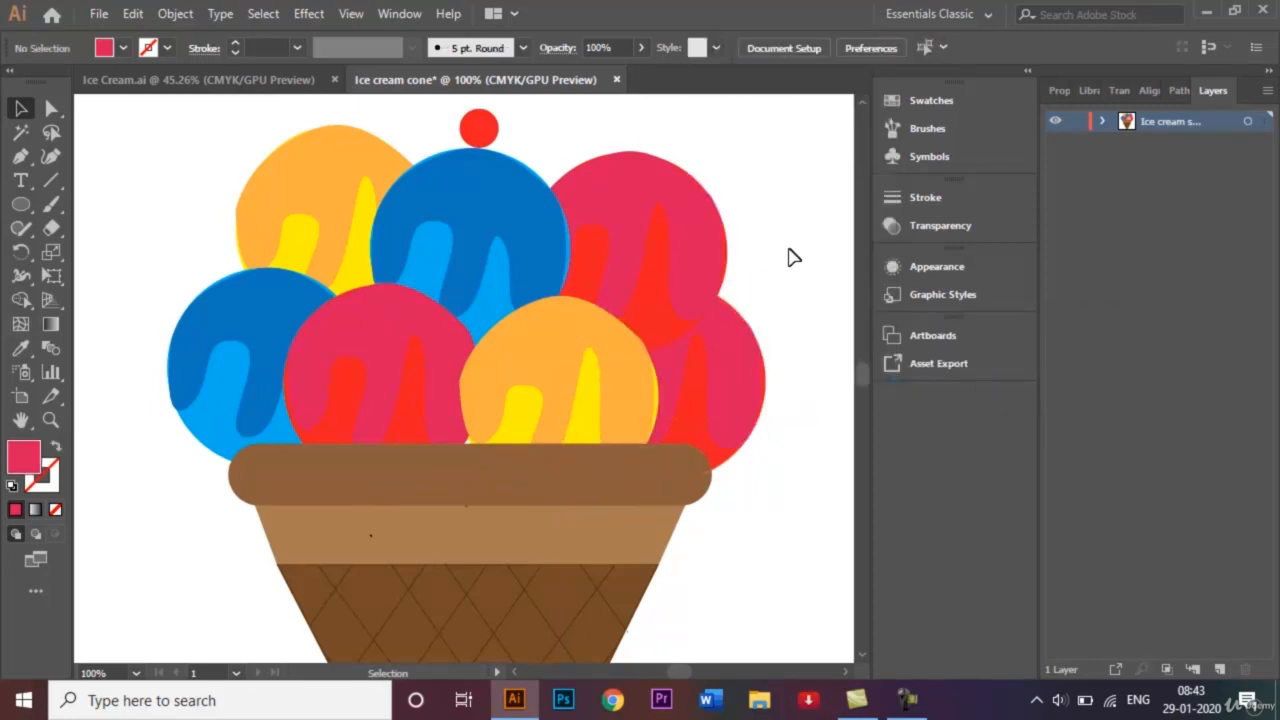
# Fill the syrup of the red scoop at the cone's right edge with the purple swatch C=35 M=100 Y=35 K=10
pyautogui.click(748, 376)
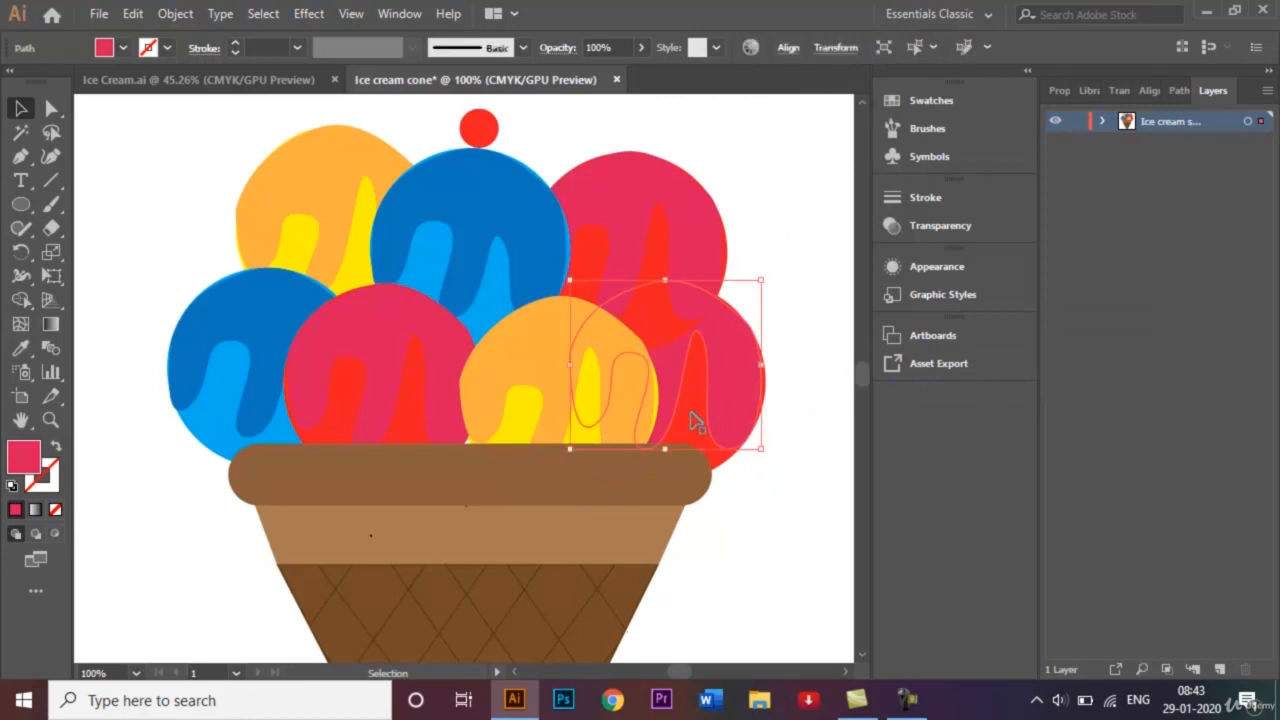
pyautogui.click(123, 47)
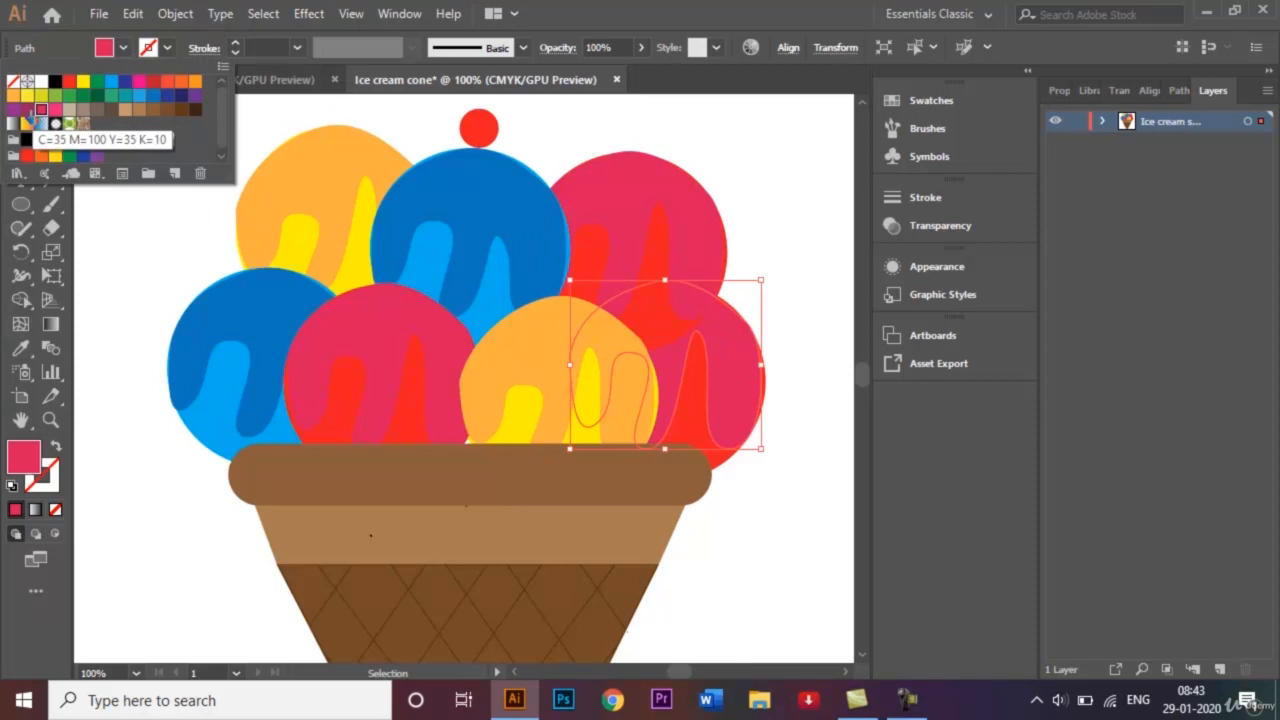
pyautogui.click(41, 110)
pyautogui.click(129, 350)
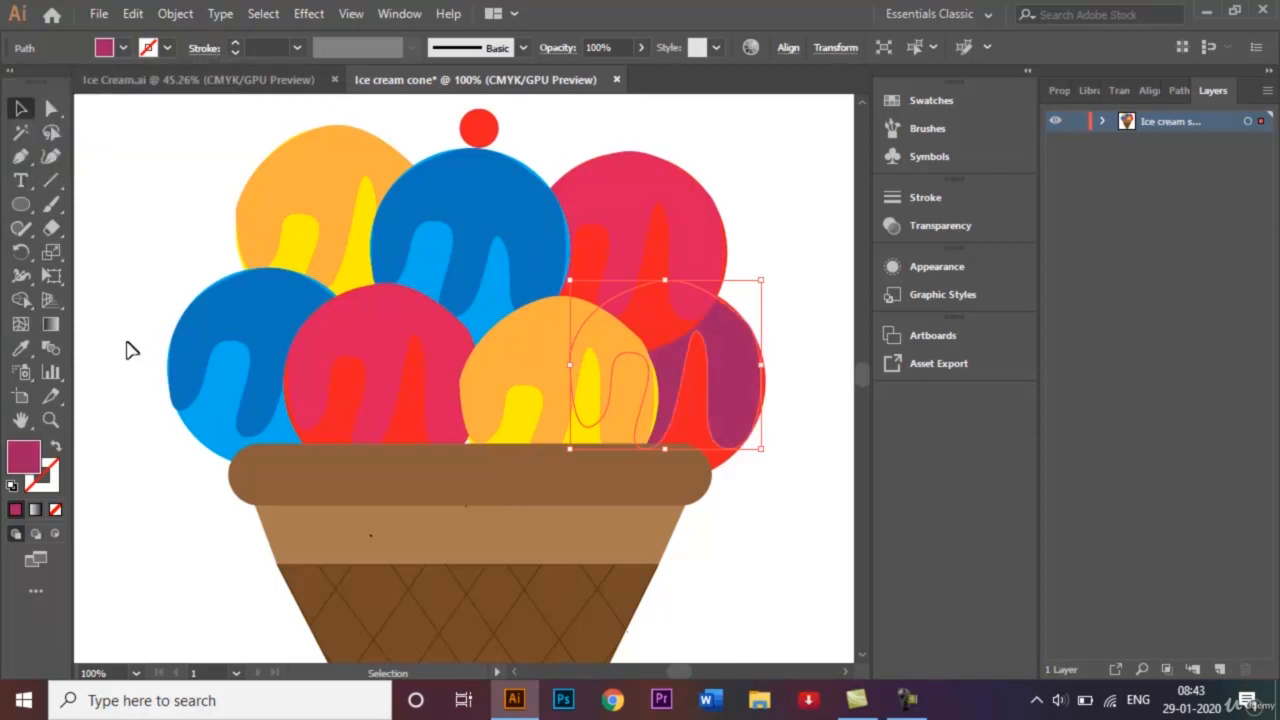
# Deselect the artwork and save the illustration under the new name Ice cream cone 2.ai, accepting the default Illustrator CC options
pyautogui.click(127, 350)
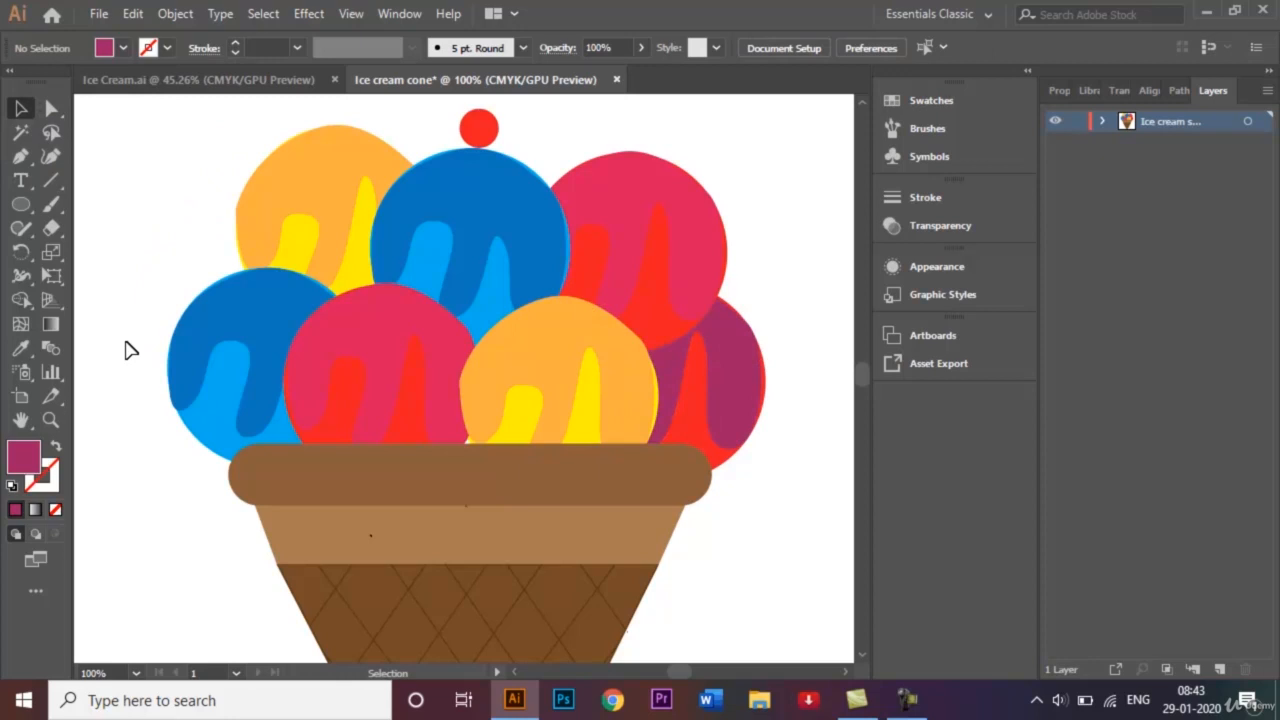
pyautogui.hotkey('ctrl', '0')
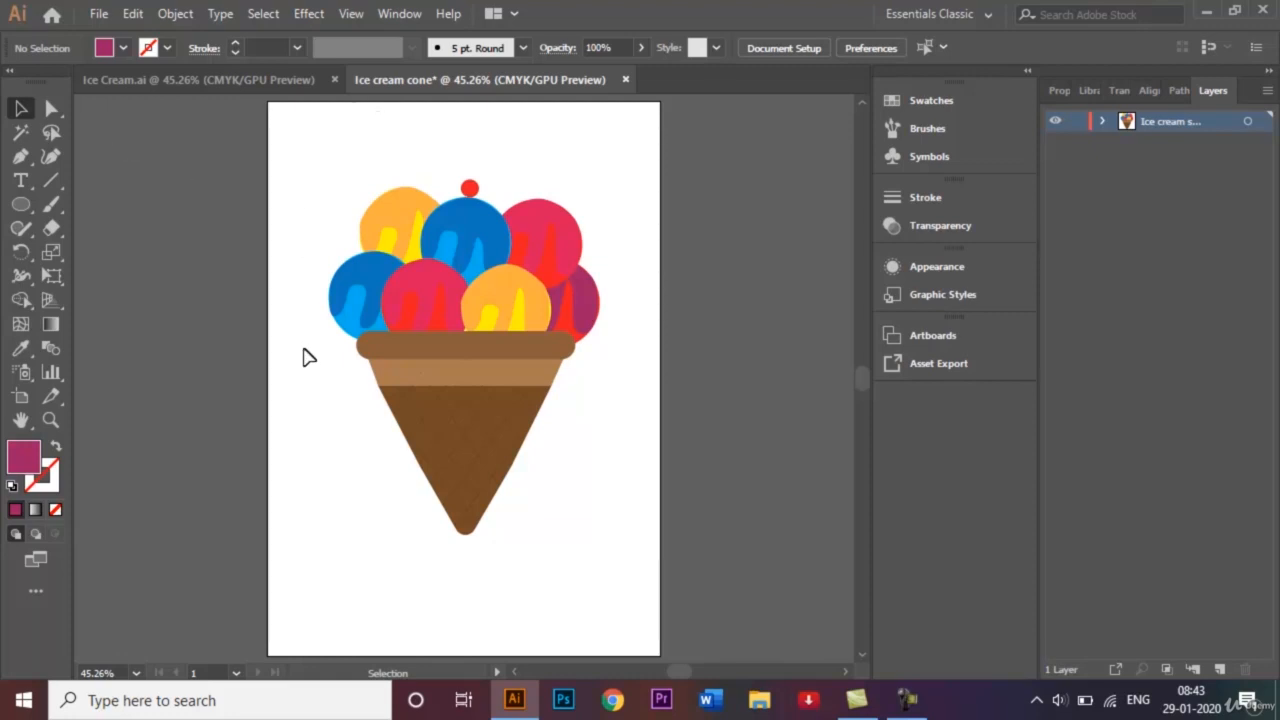
pyautogui.click(99, 16)
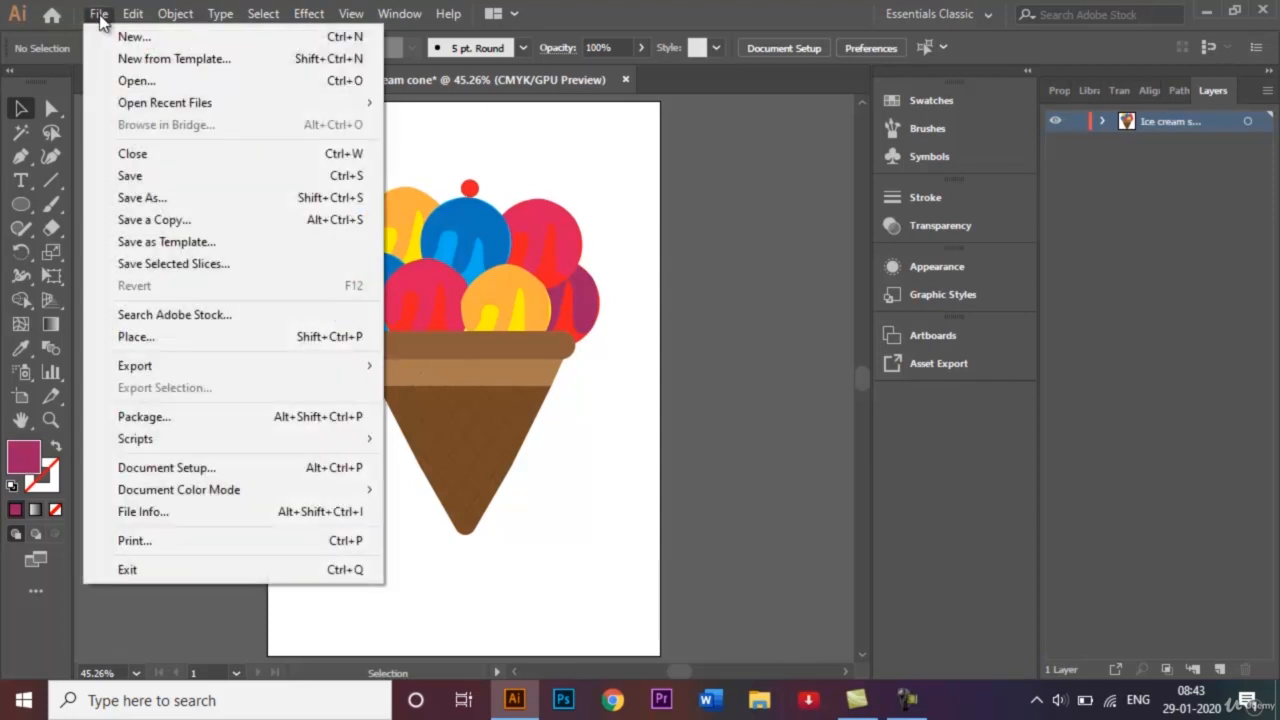
pyautogui.click(166, 198)
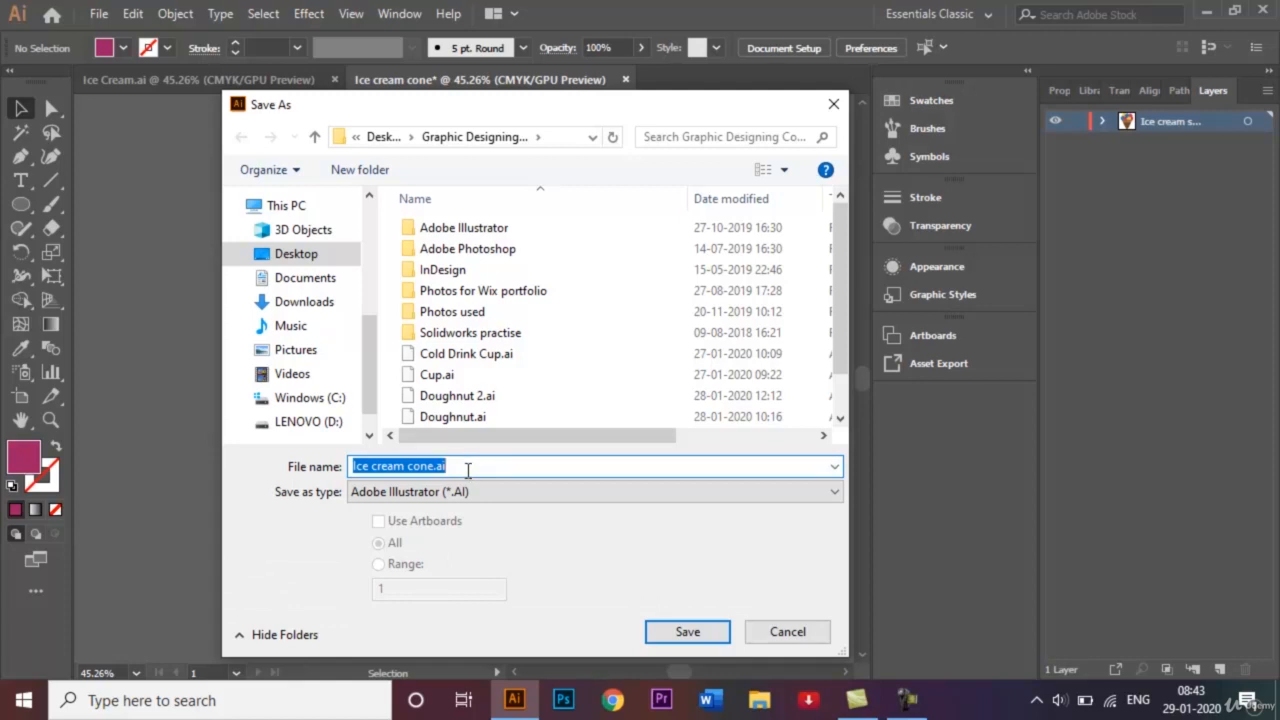
pyautogui.click(436, 465)
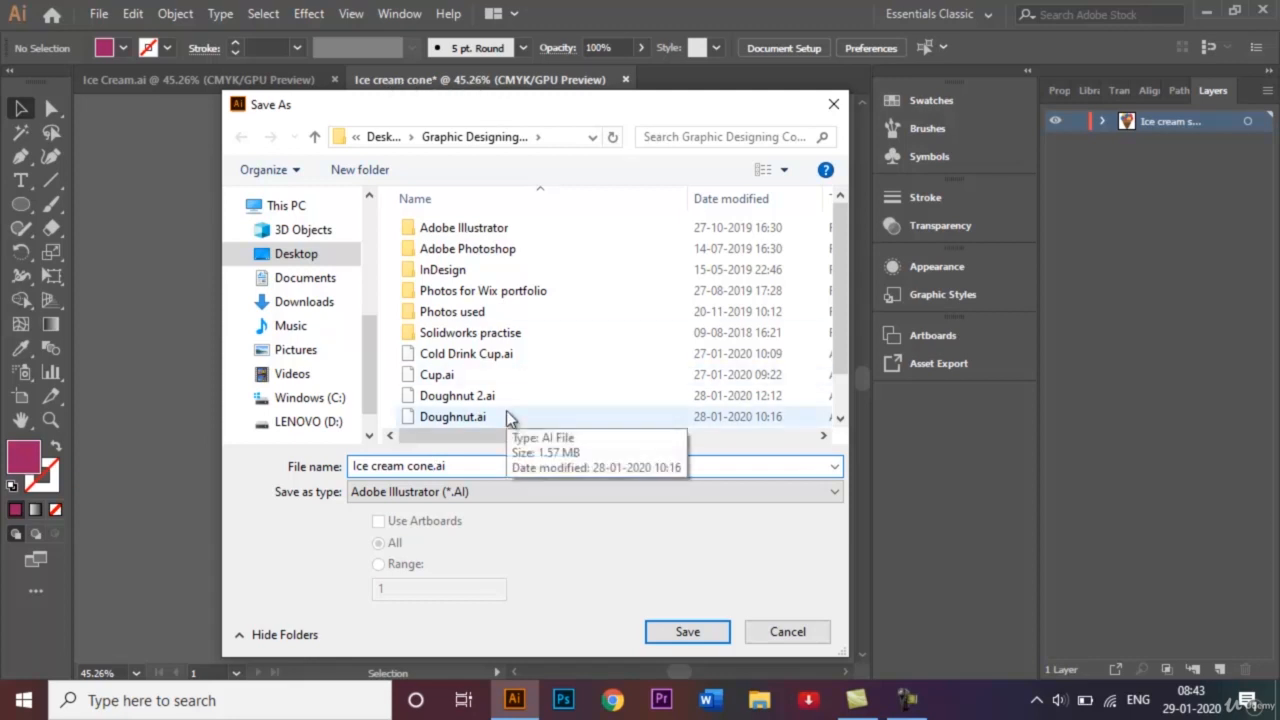
pyautogui.write('2')
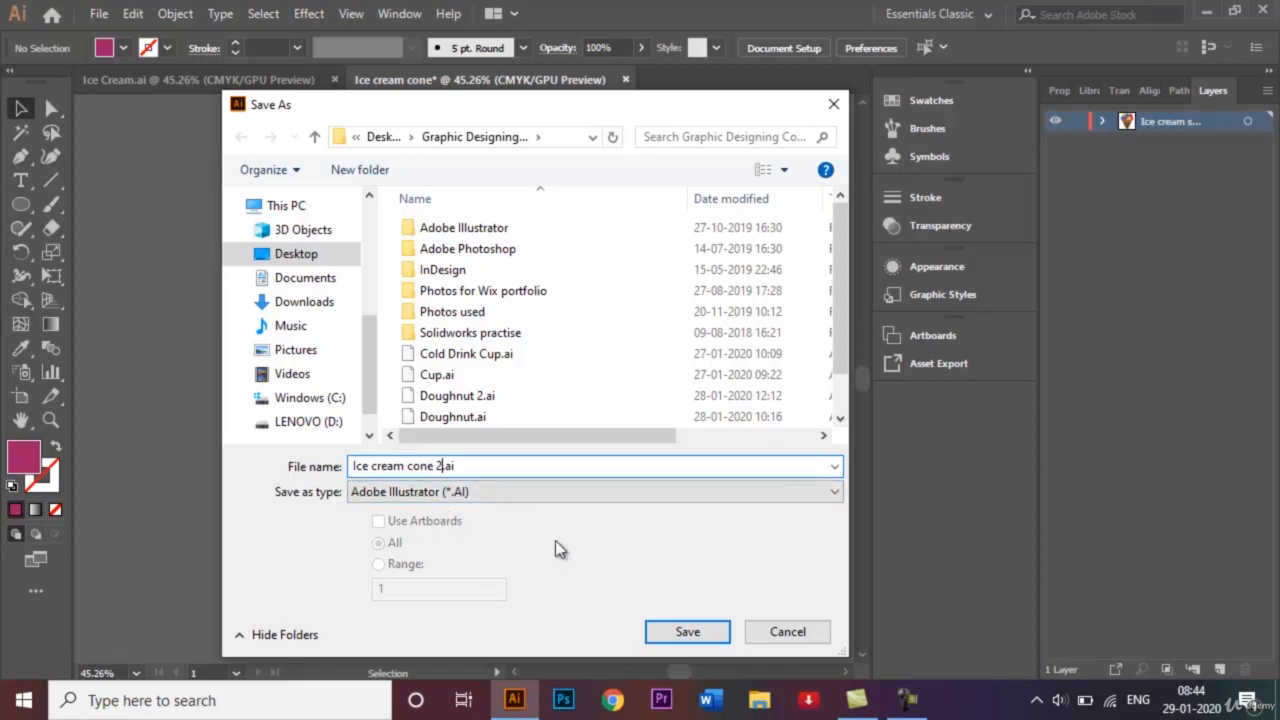
pyautogui.click(705, 643)
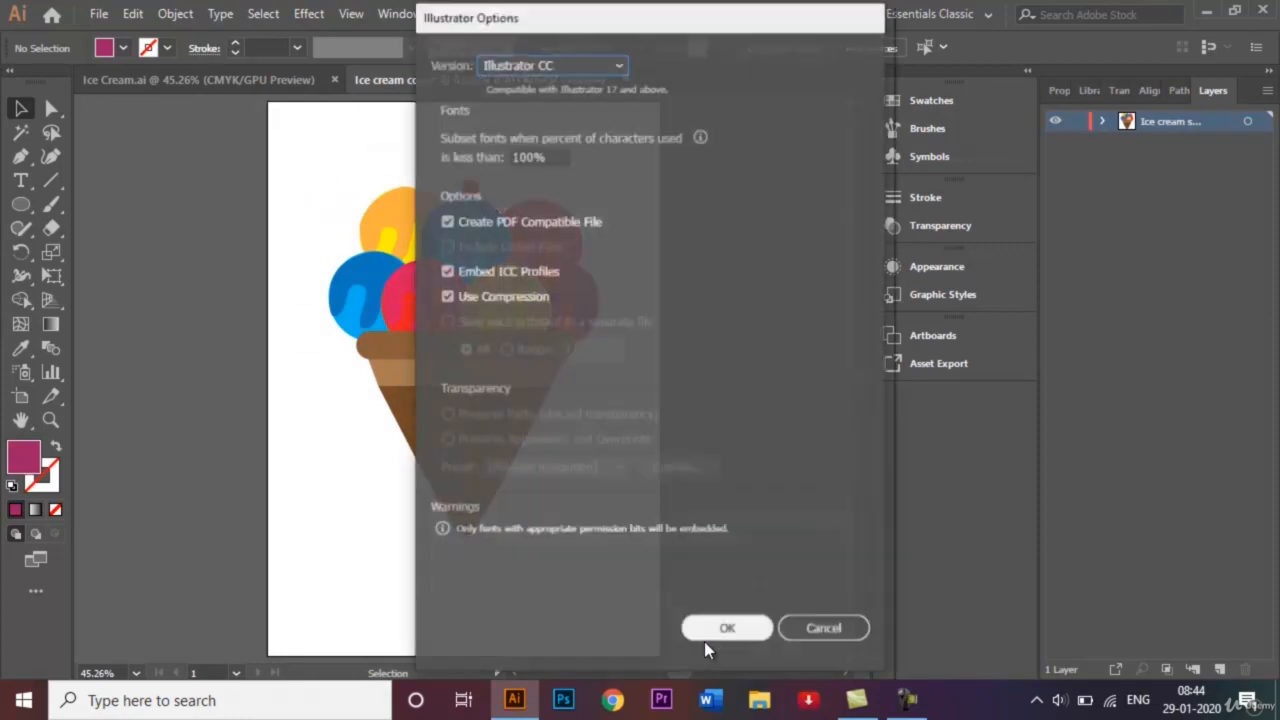
pyautogui.click(722, 640)
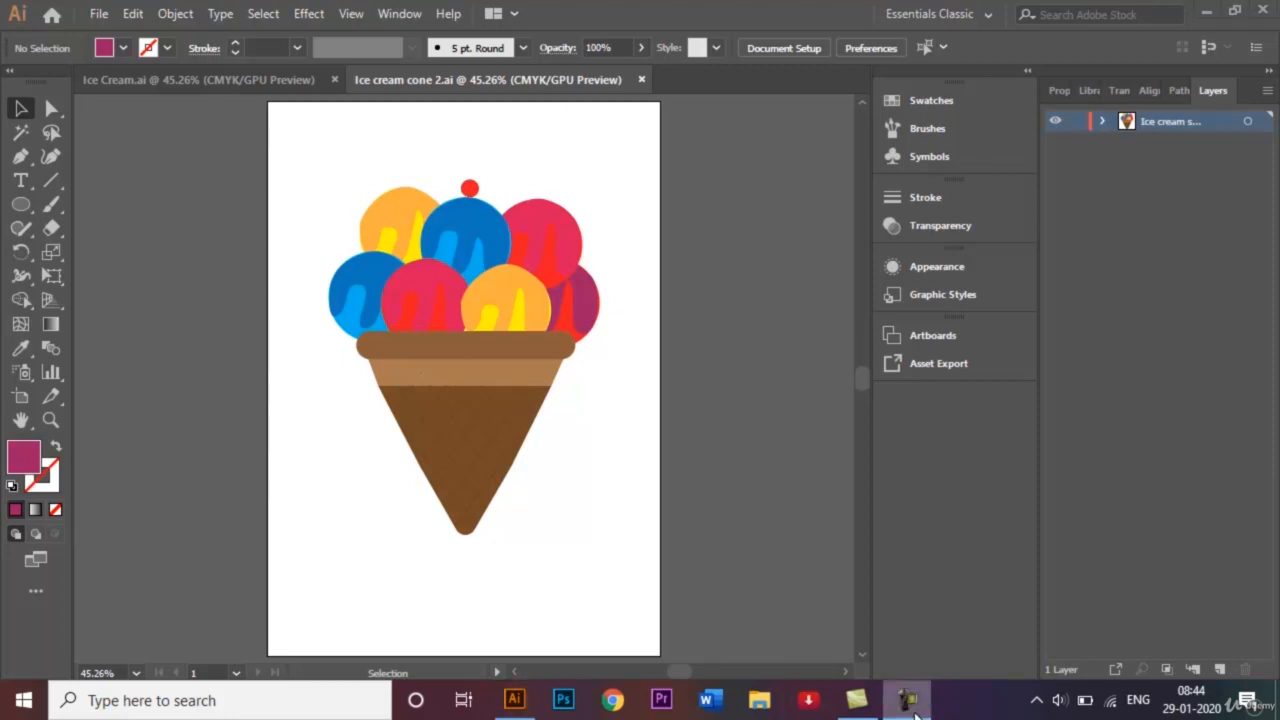
pyautogui.click(907, 700)
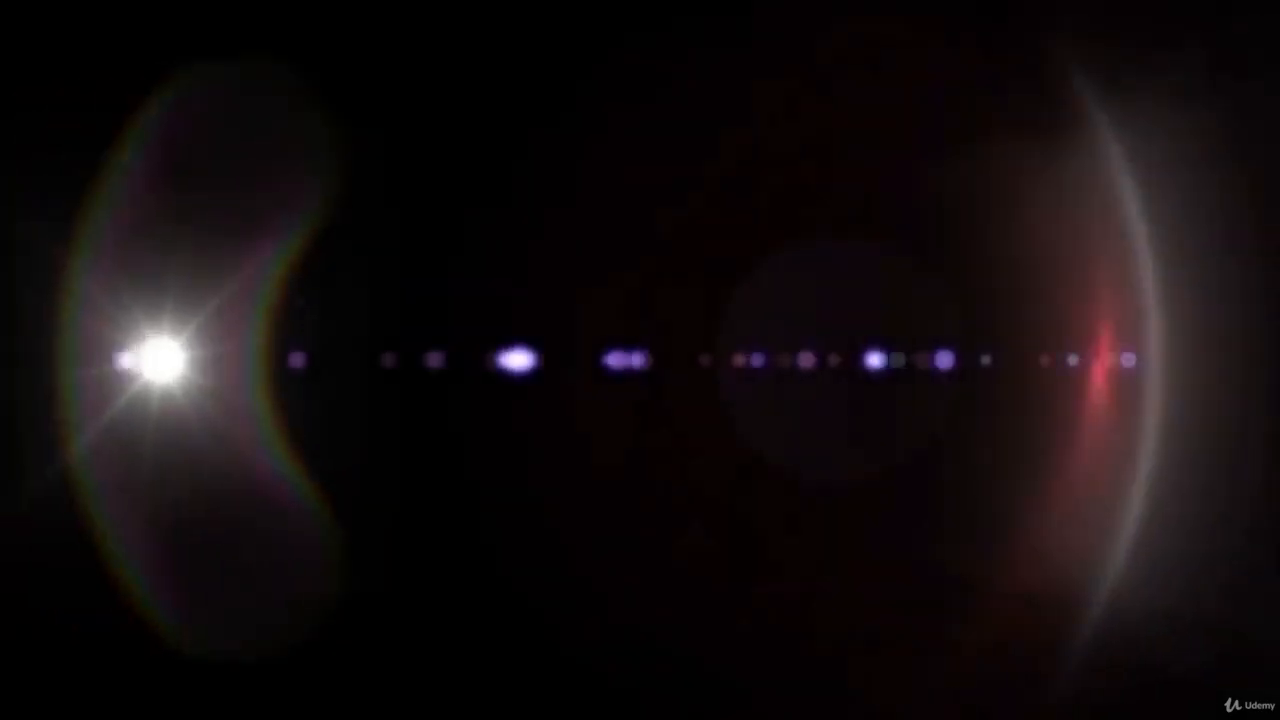